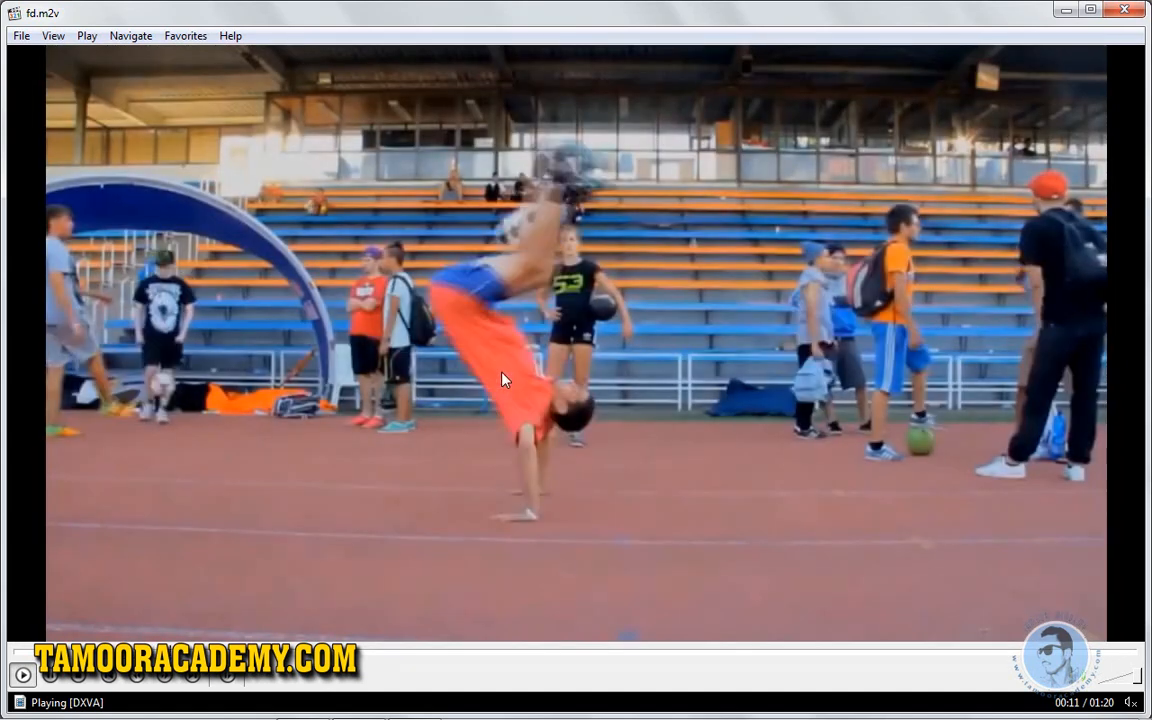
- Close the fd.m2v video, switch to EDIUS and move the playhead to the start of Sequence1
left_click(1117, 24)
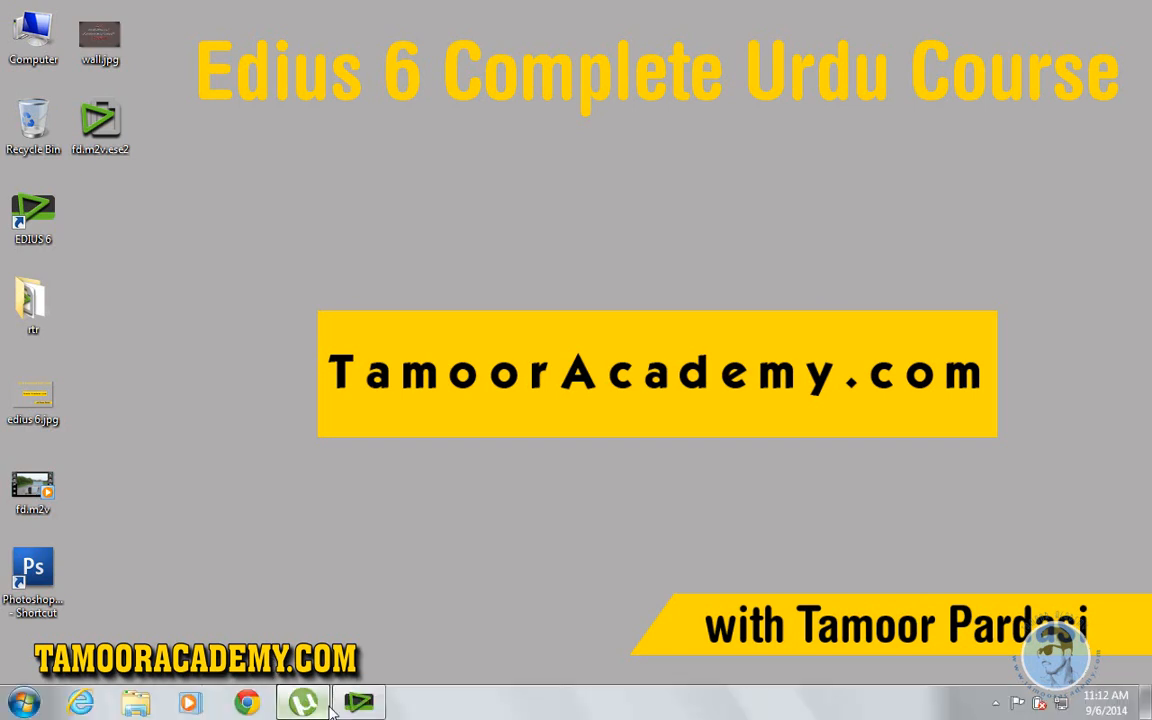
left_click(359, 703)
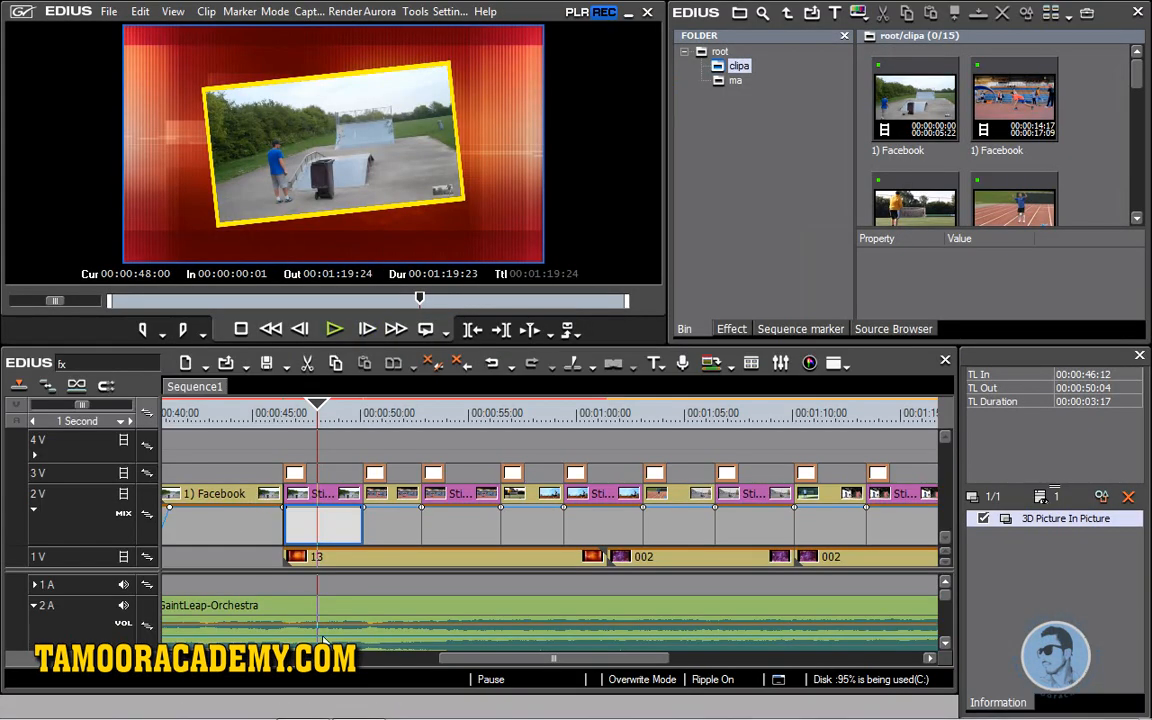
left_click_drag(470, 660, 148, 630)
left_click(180, 416)
left_click(167, 416)
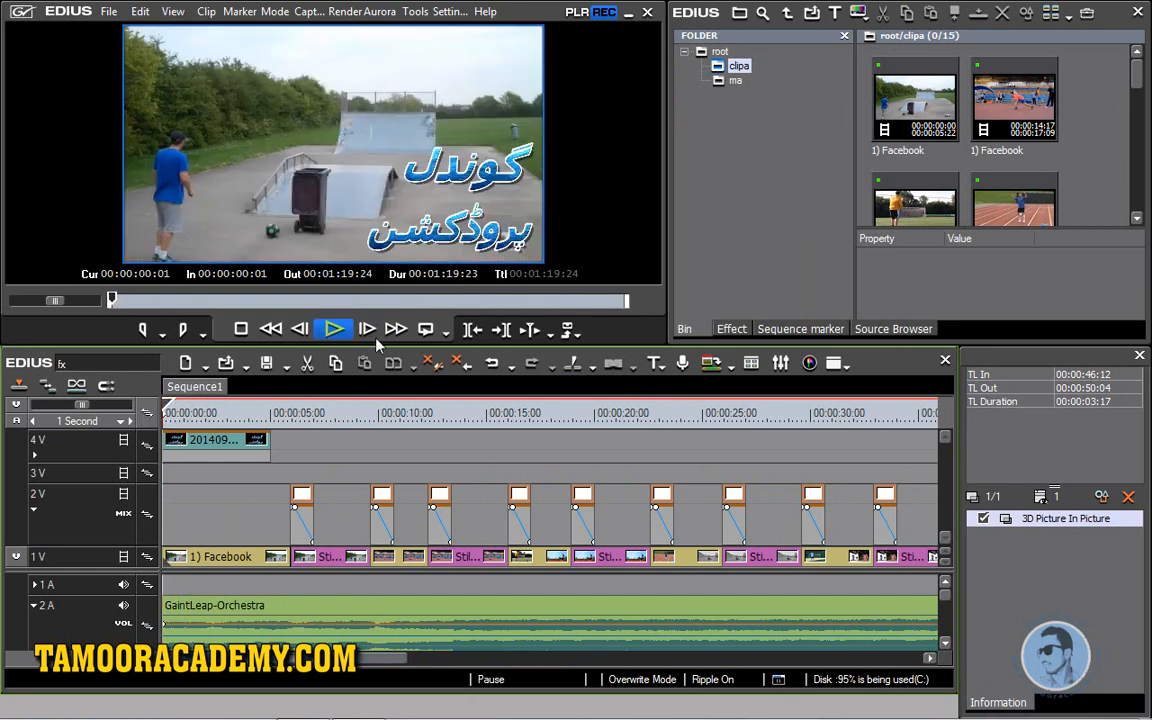
- Enlarge the preview and play the edited Sequence1 from its beginning
left_click(657, 363)
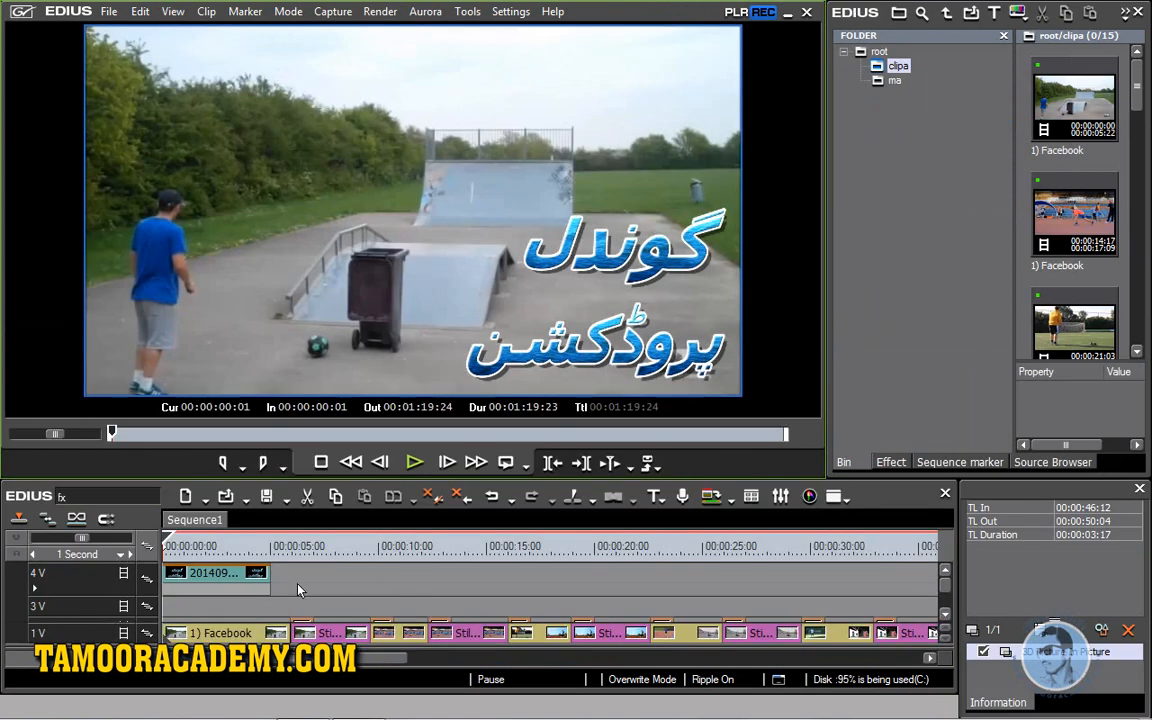
left_click(412, 464)
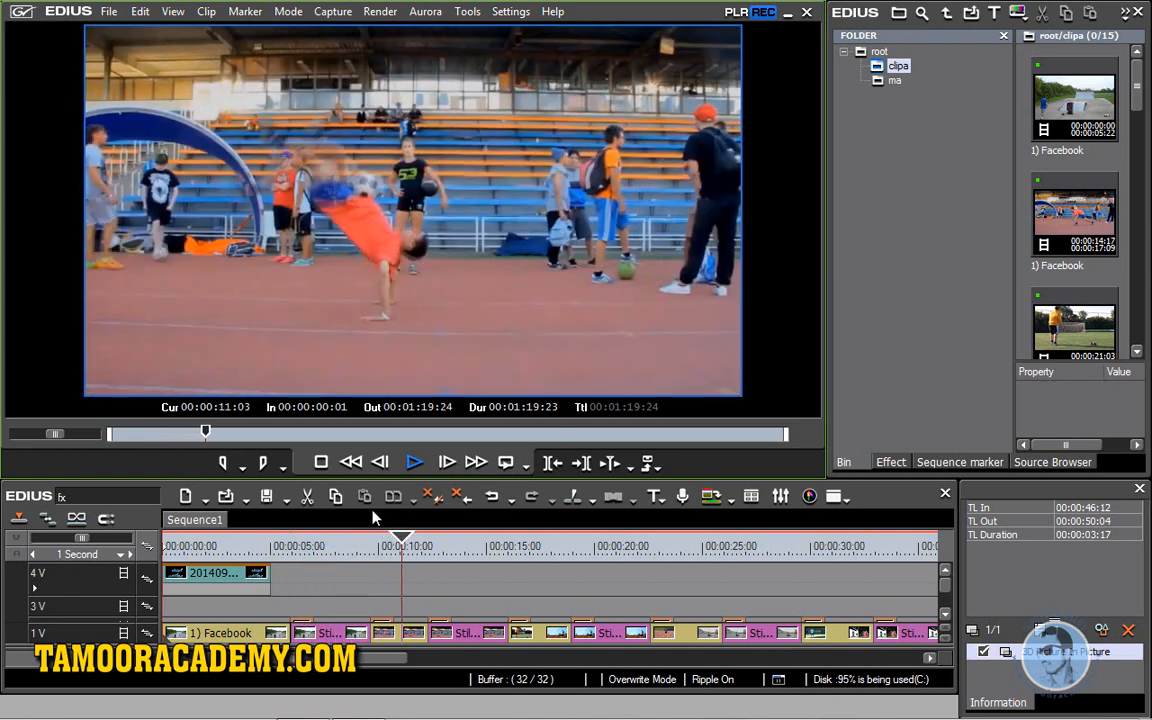
left_click(411, 465)
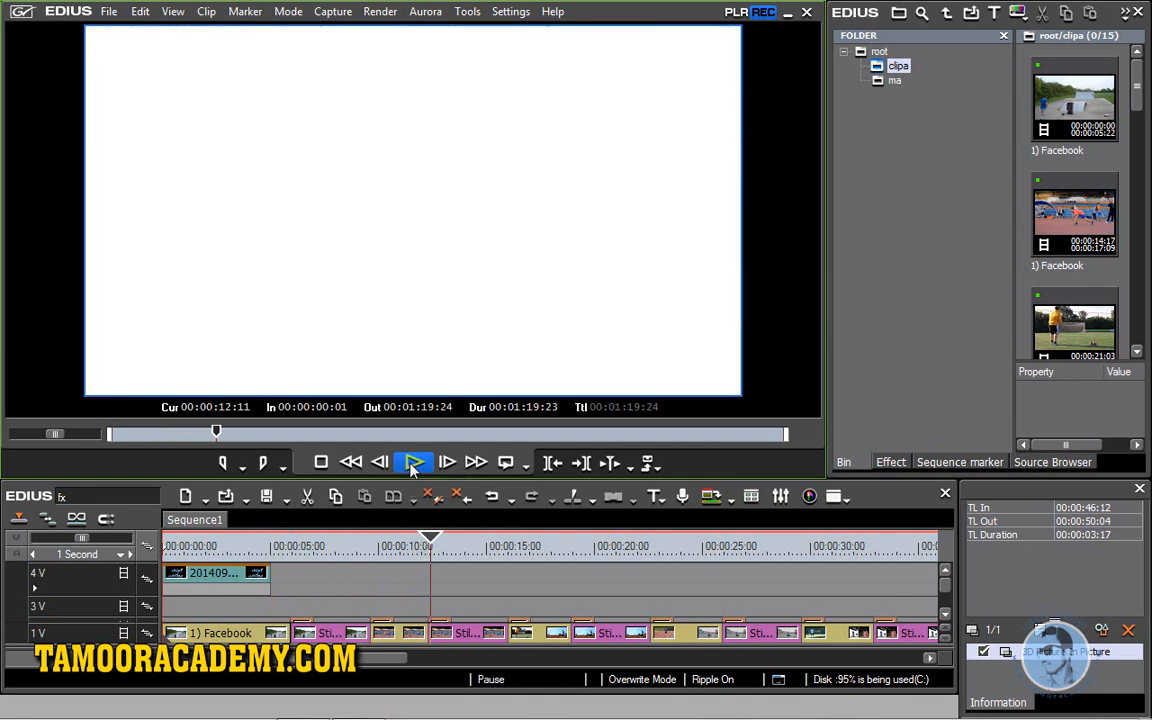
left_click(410, 464)
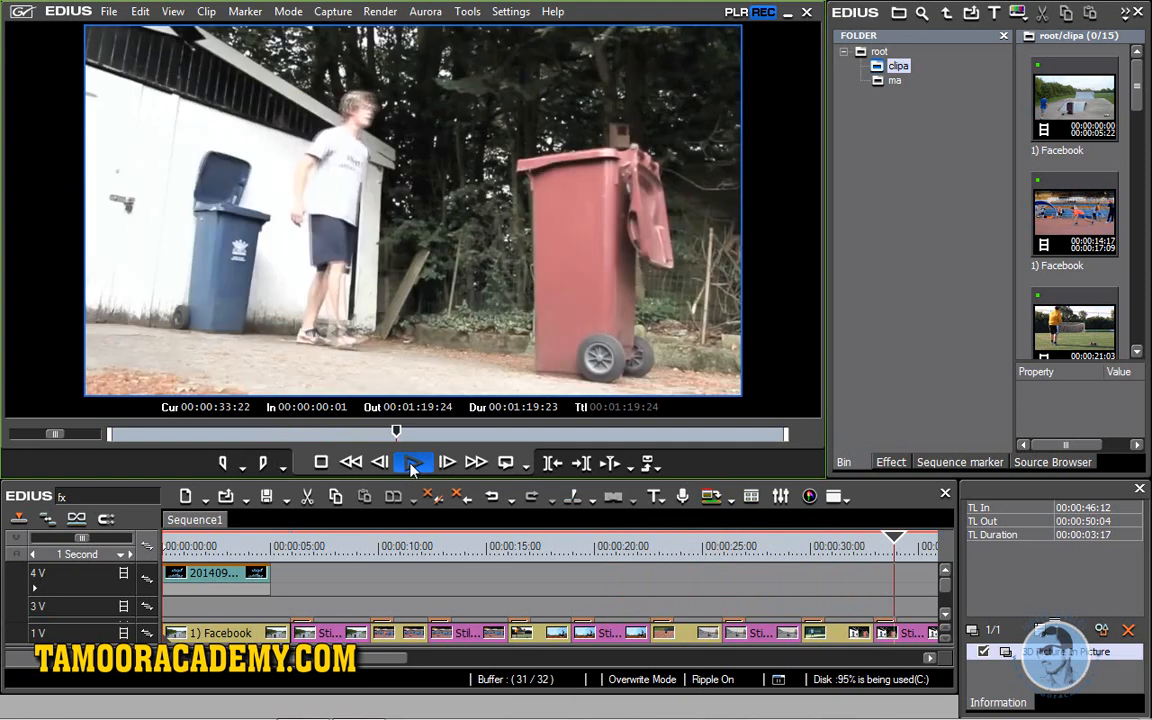
- Play the tilted picture-in-picture section of Sequence1, starting around 00:00:45
left_click(413, 463)
left_click_drag(333, 677, 506, 674)
left_click(597, 545)
left_click(410, 463)
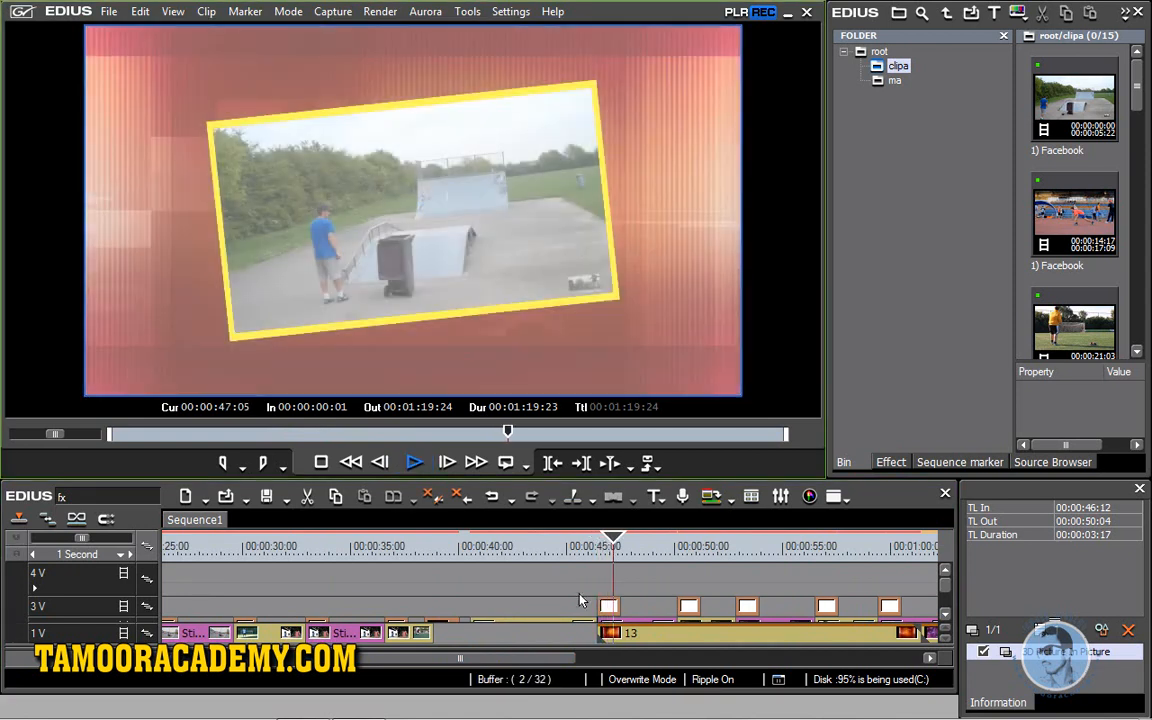
left_click(531, 549)
left_click(414, 463)
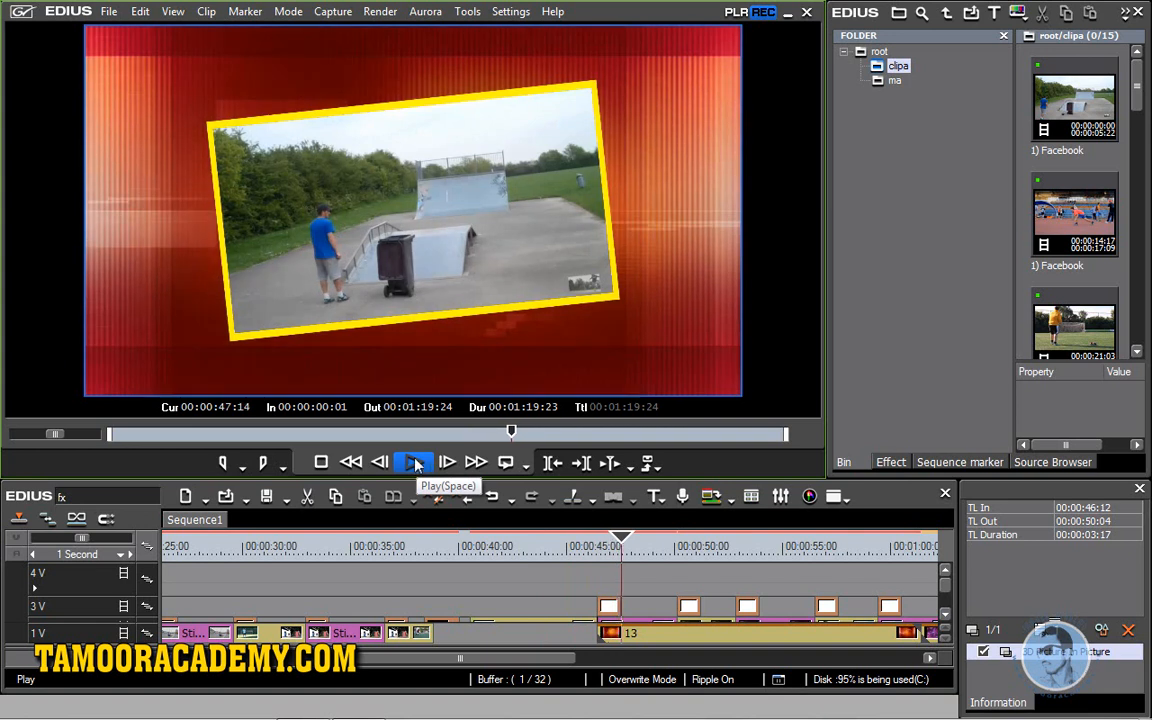
left_click(415, 463)
- Create a new sequence, with the timeline area made taller and the bin area made wider
left_click_drag(508, 478, 484, 332)
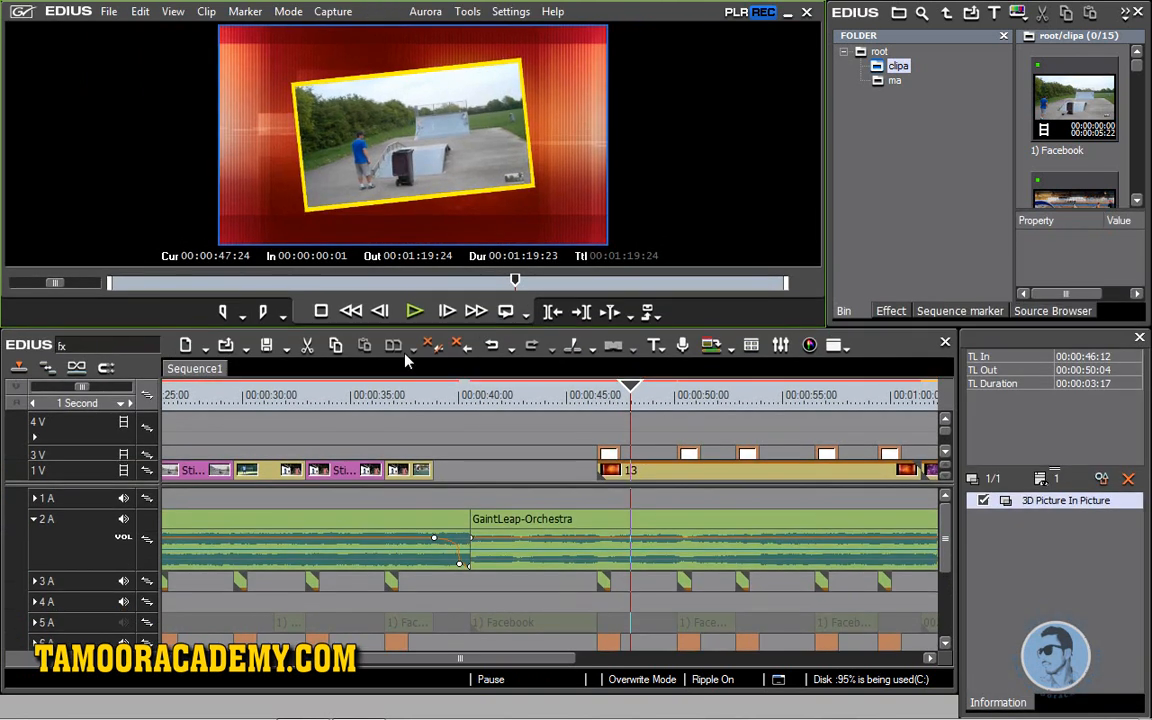
left_click(186, 345)
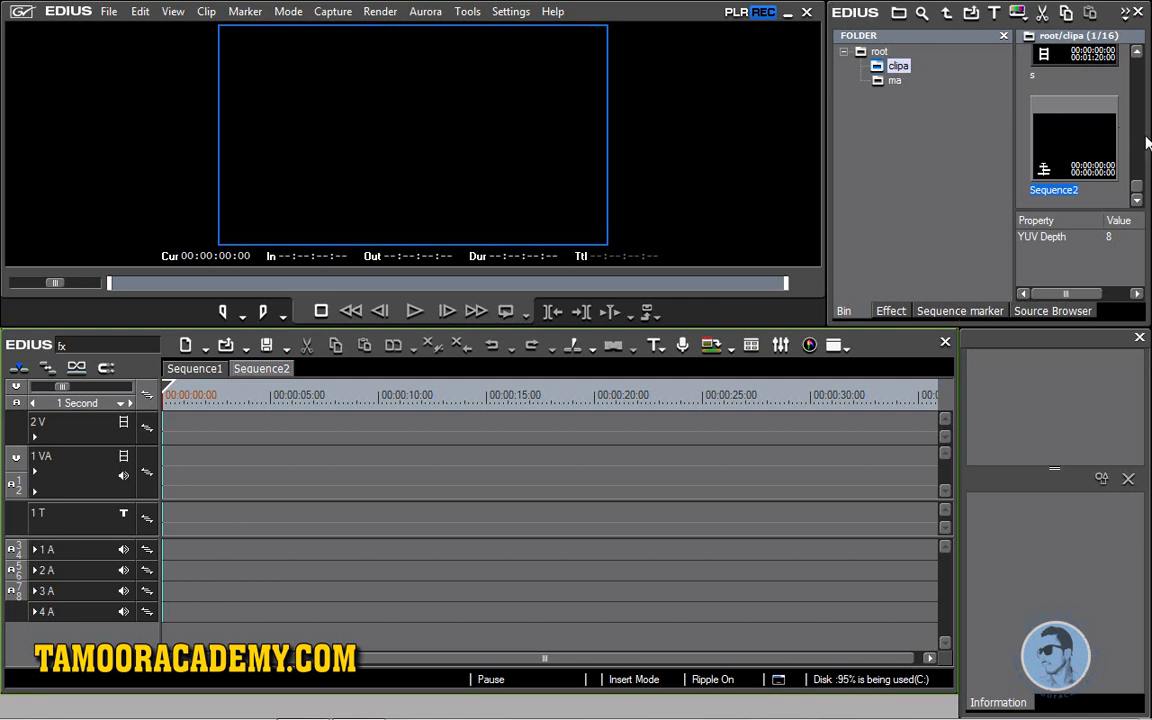
left_click_drag(822, 190, 650, 165)
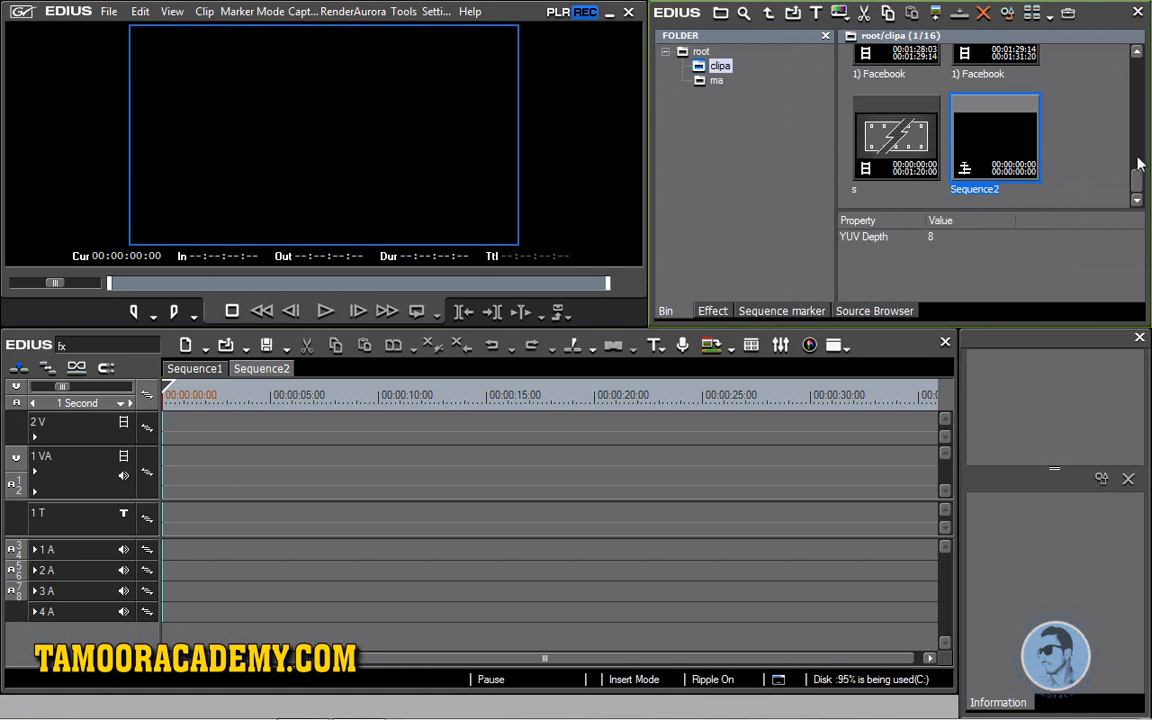
- Place the first four 1) Facebook video clips from the clipa folder end to end on track 1VA, starting at 00:00:00:00
left_click_drag(1137, 178, 1137, 62)
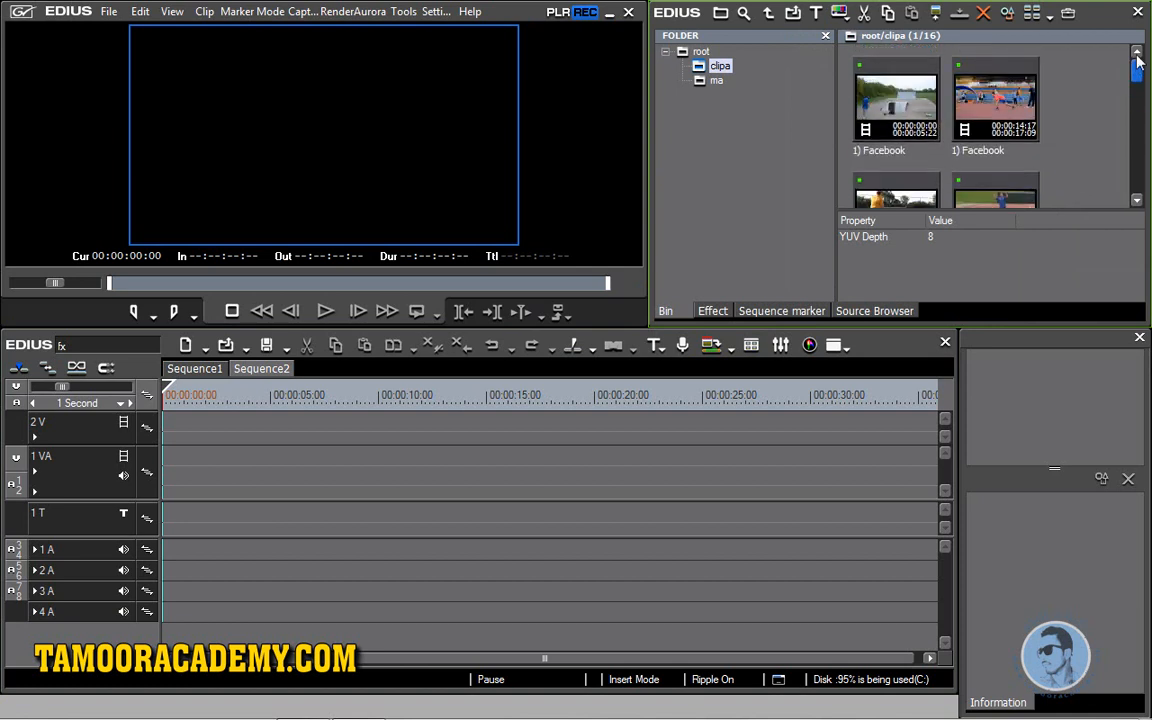
left_click_drag(863, 107, 172, 476)
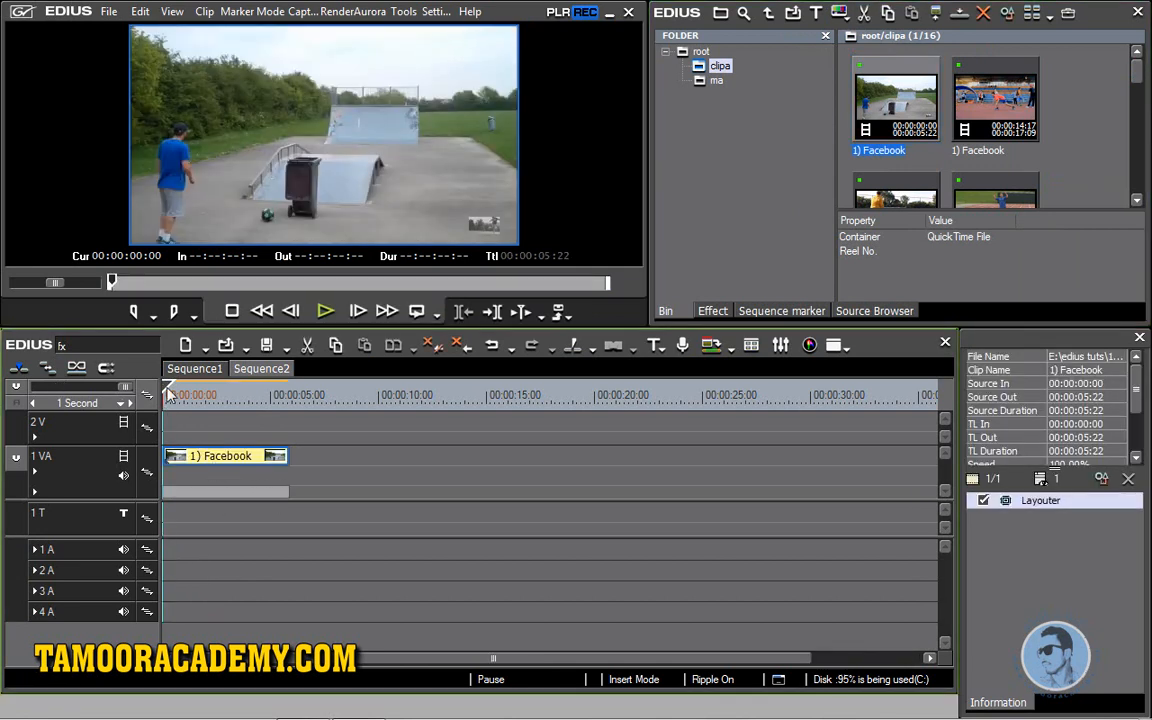
mouse_move(170, 395)
left_mouse_down()
mouse_move(288, 393)
mouse_move(166, 393)
left_mouse_up()
left_click_drag(1015, 97, 288, 460)
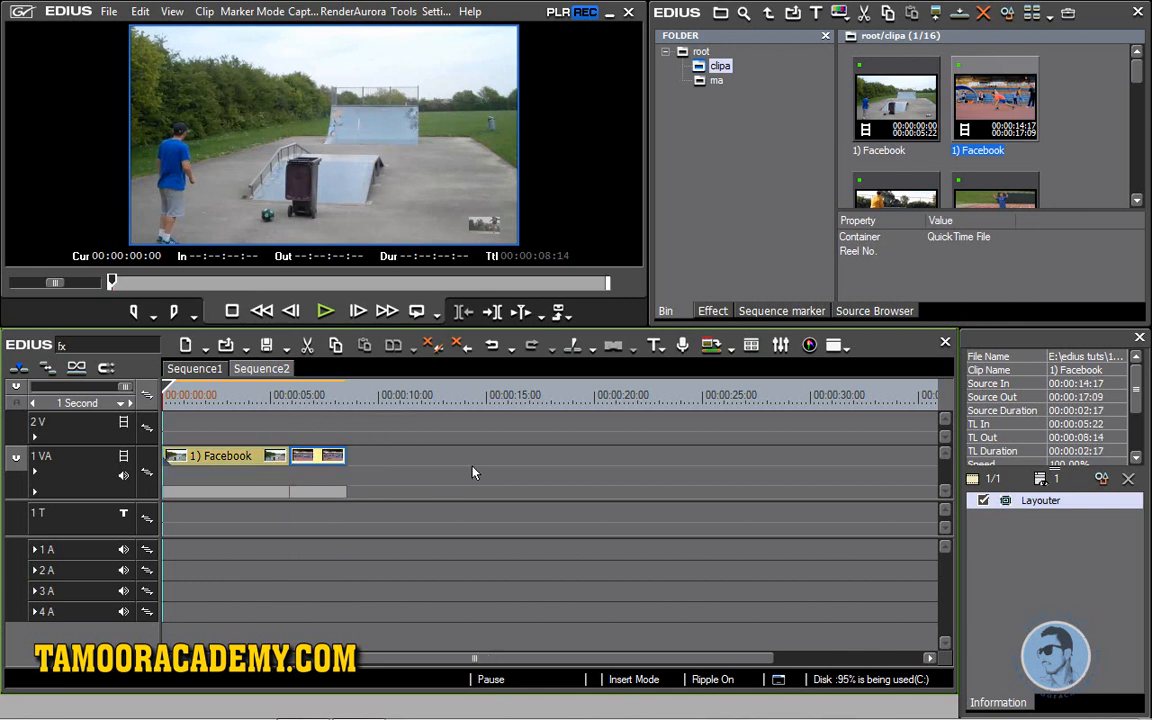
scroll(1100, 100, "down", 2)
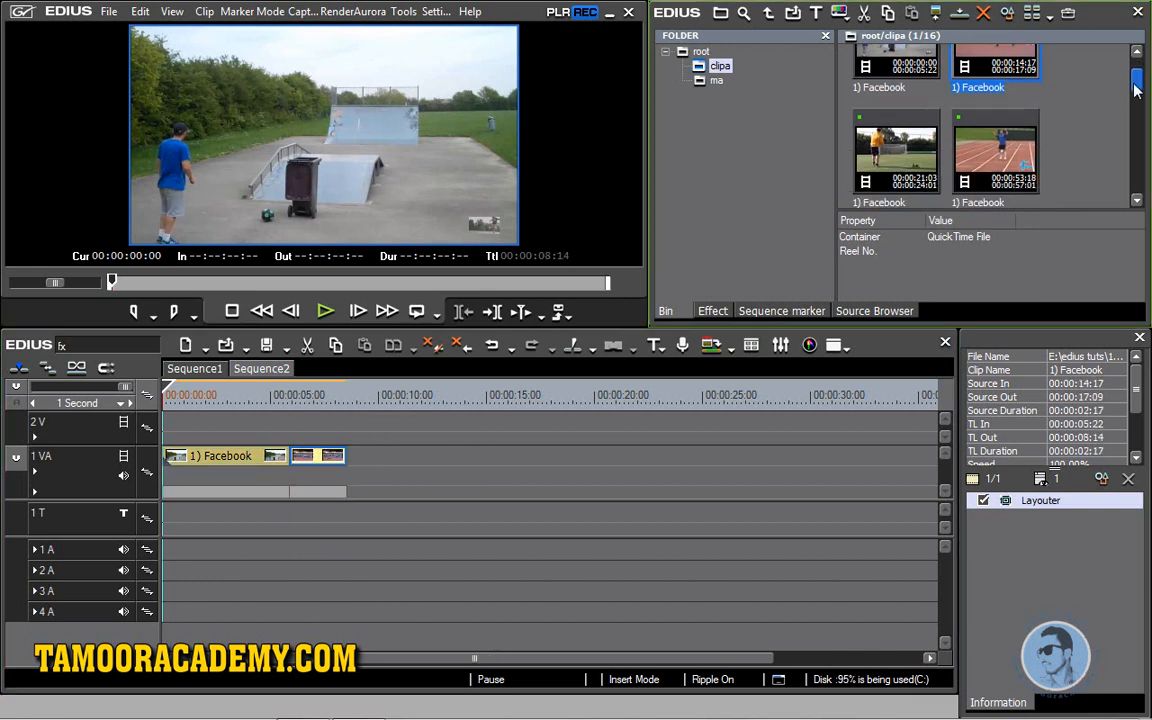
left_click_drag(907, 143, 345, 472)
left_click_drag(1010, 165, 415, 466)
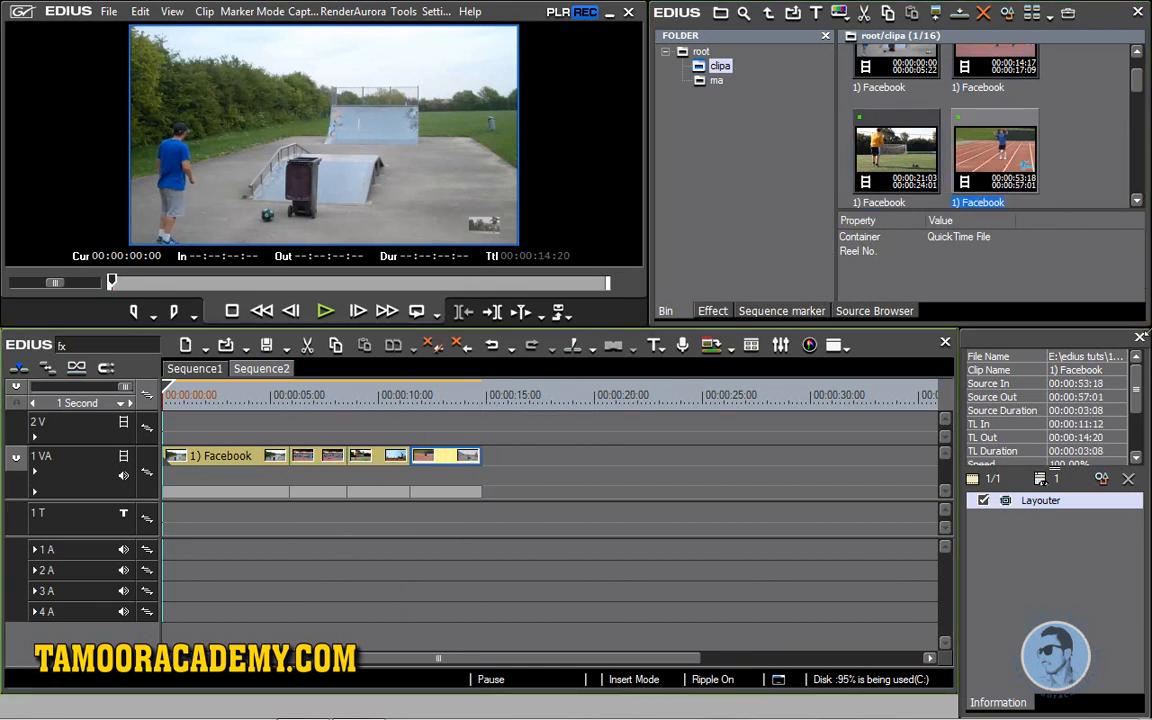
- Append the 1) Facebook video clips with source in-points 00:01:26:06 and 00:01:29:14 to the end of track 1VA
scroll(1140, 86, "down", 2)
left_click_drag(893, 135, 483, 466)
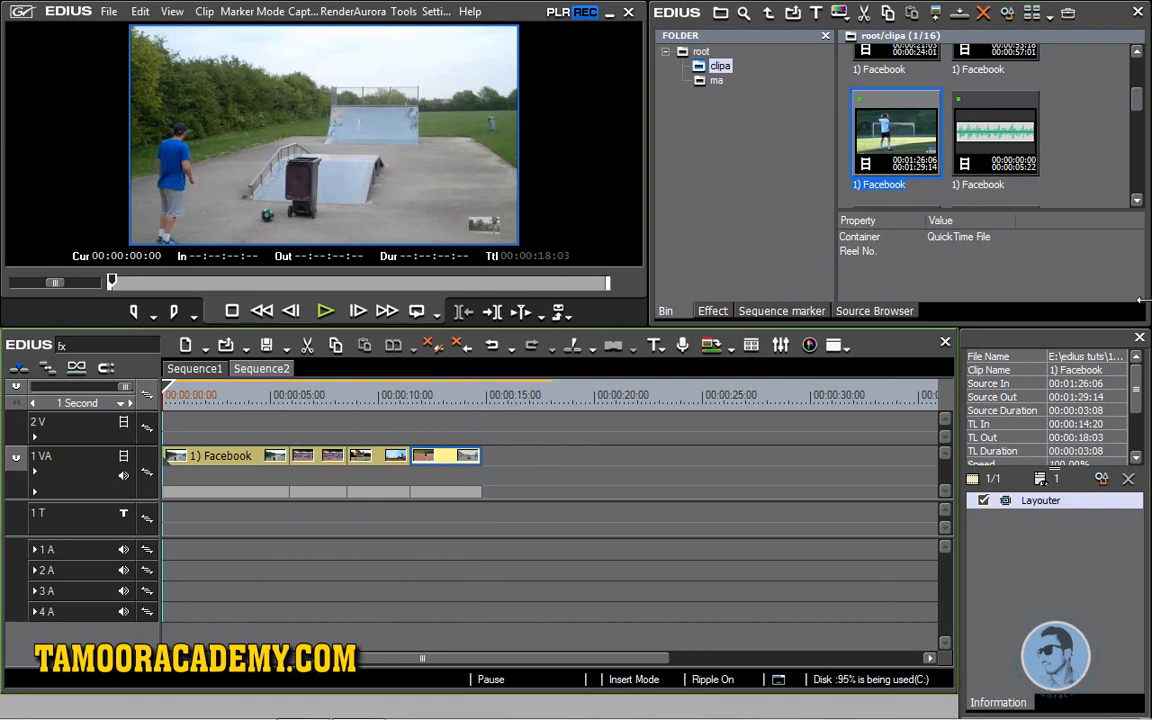
left_click_drag(1140, 100, 1138, 160)
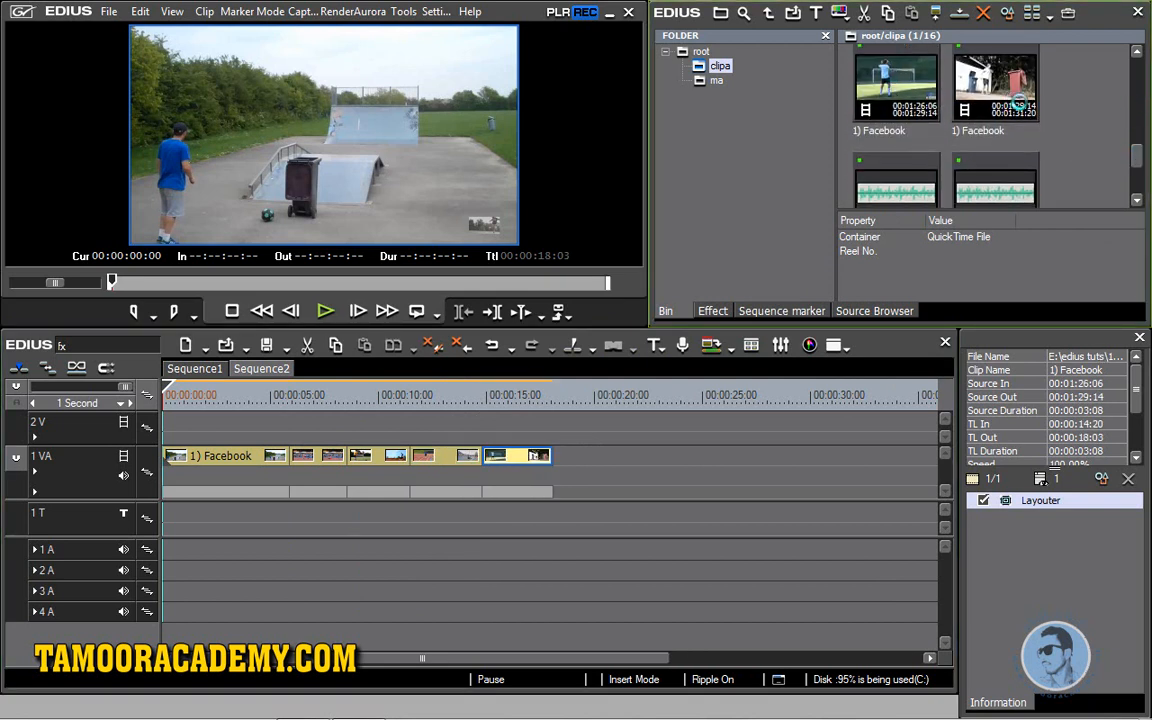
left_click_drag(1010, 85, 550, 458)
scroll(1028, 158, "down", 2)
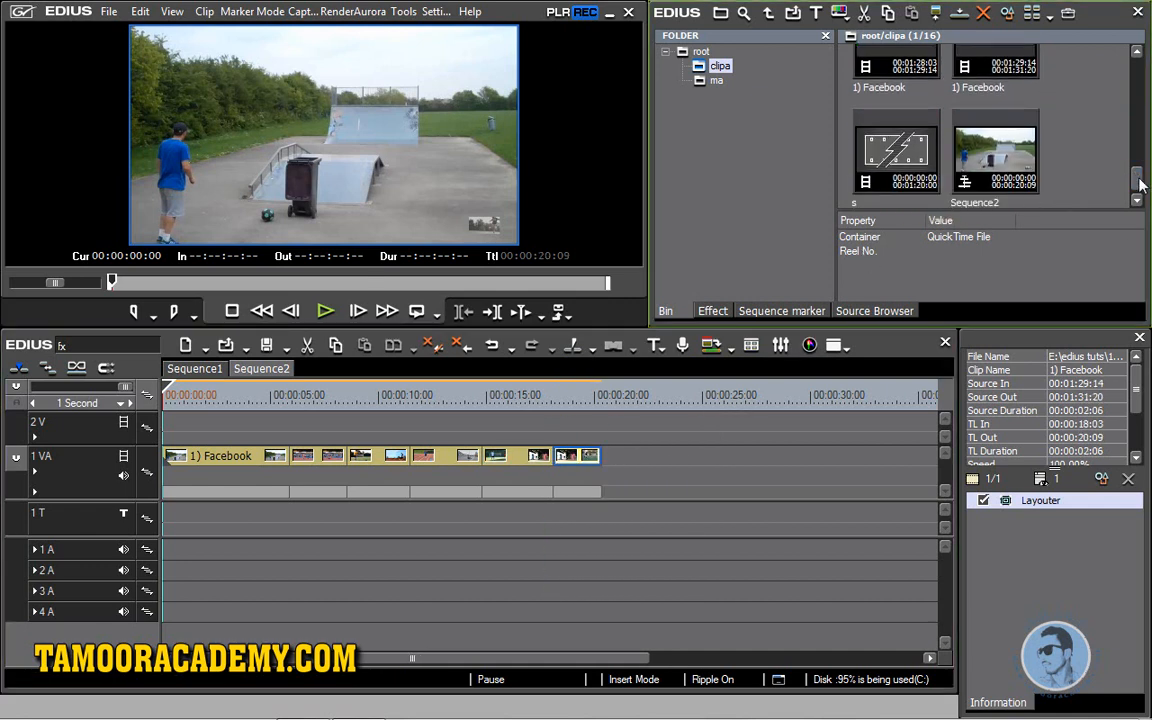
left_click_drag(1140, 182, 1150, 70)
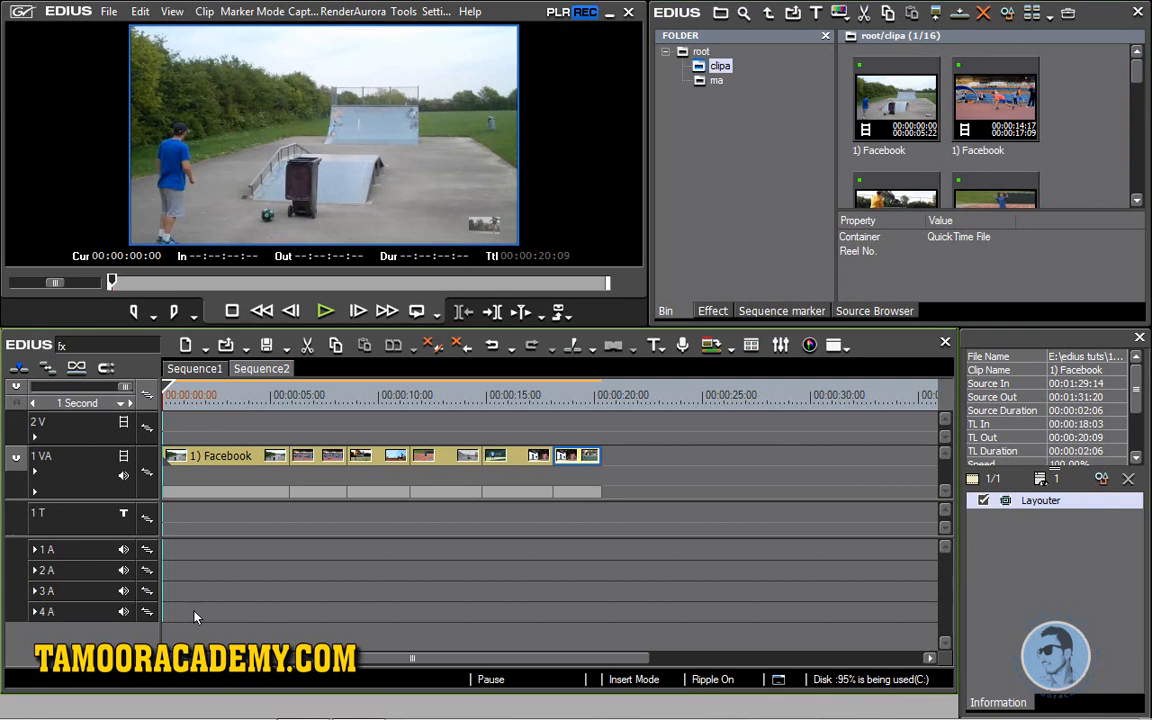
- Play the assembled clips briefly and park the playhead on the first clip's last frame at 00:00:05:21
left_click(325, 311)
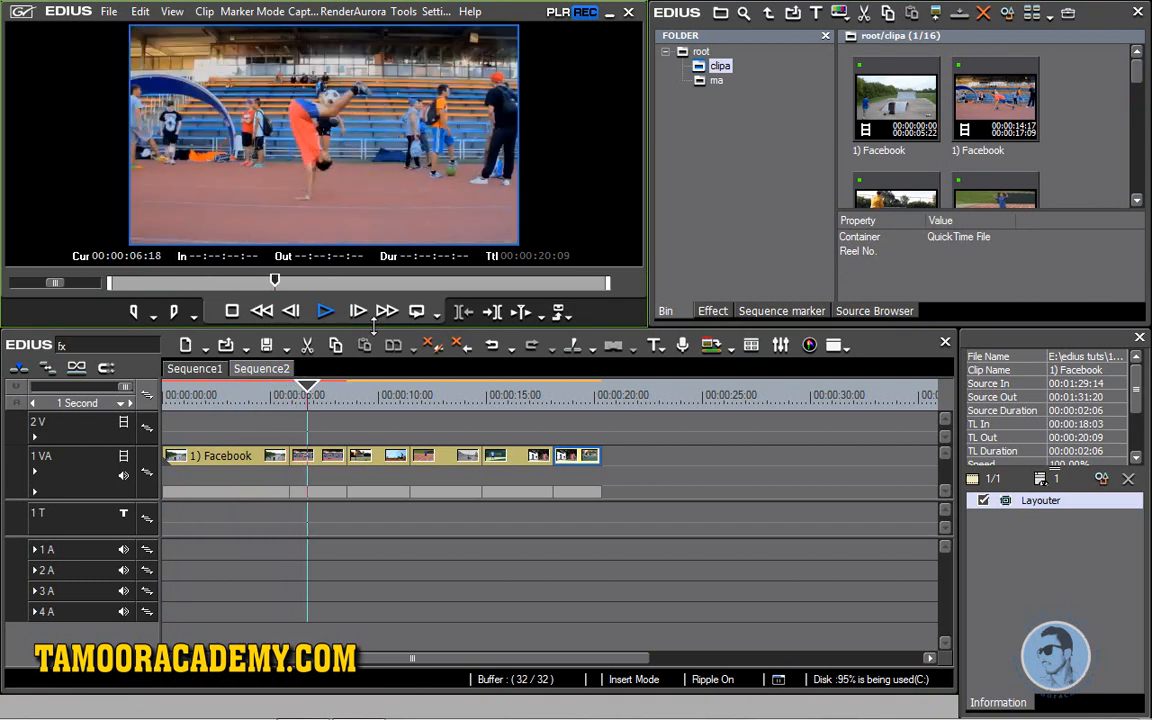
left_click(315, 316)
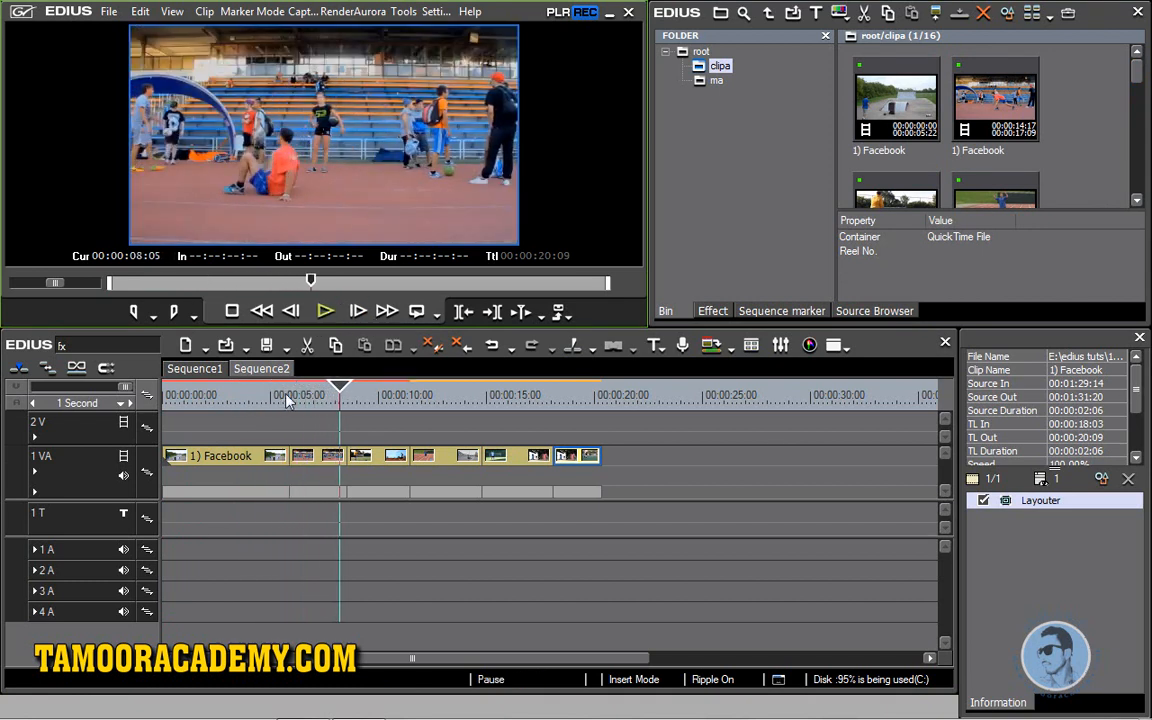
left_click(291, 395)
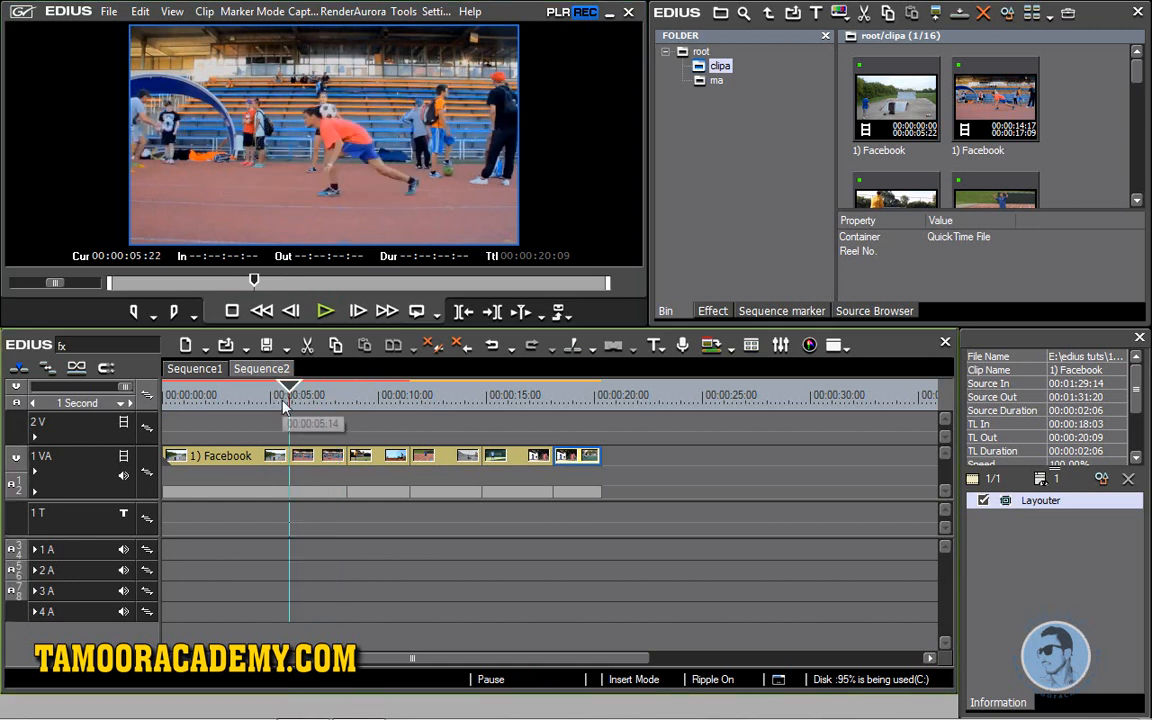
key("Left")
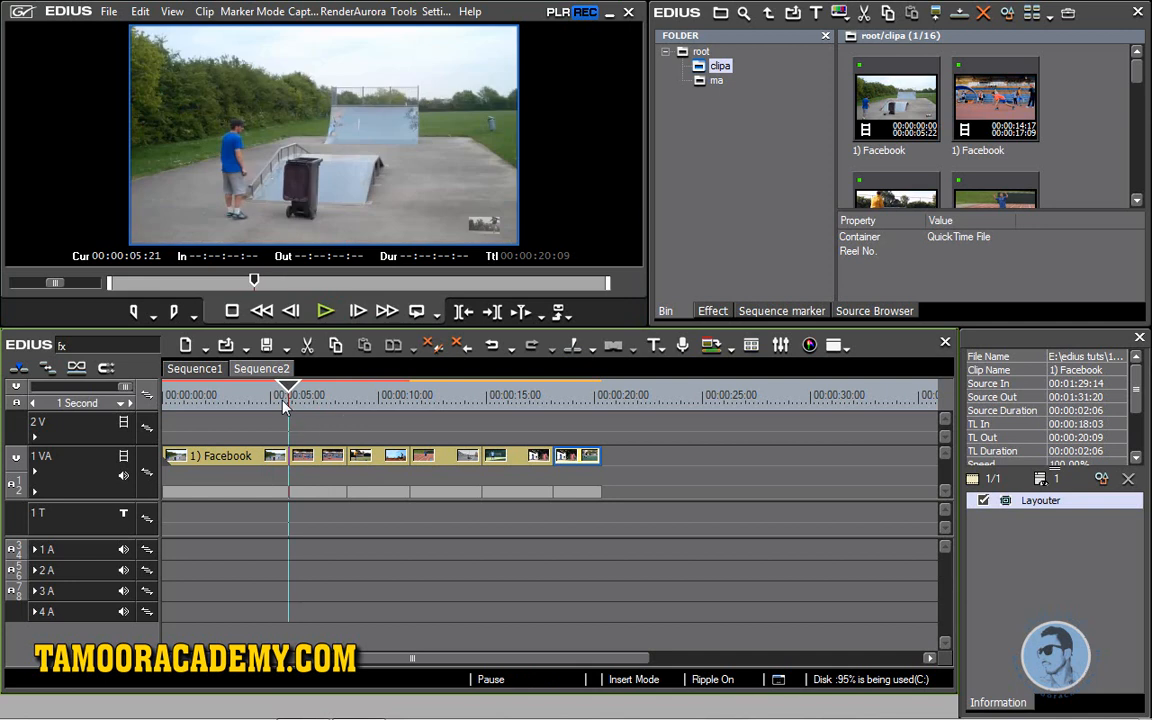
key("Right")
- Create a new folder named pics inside the ma folder of the bin
right_click(714, 84)
left_click(700, 125)
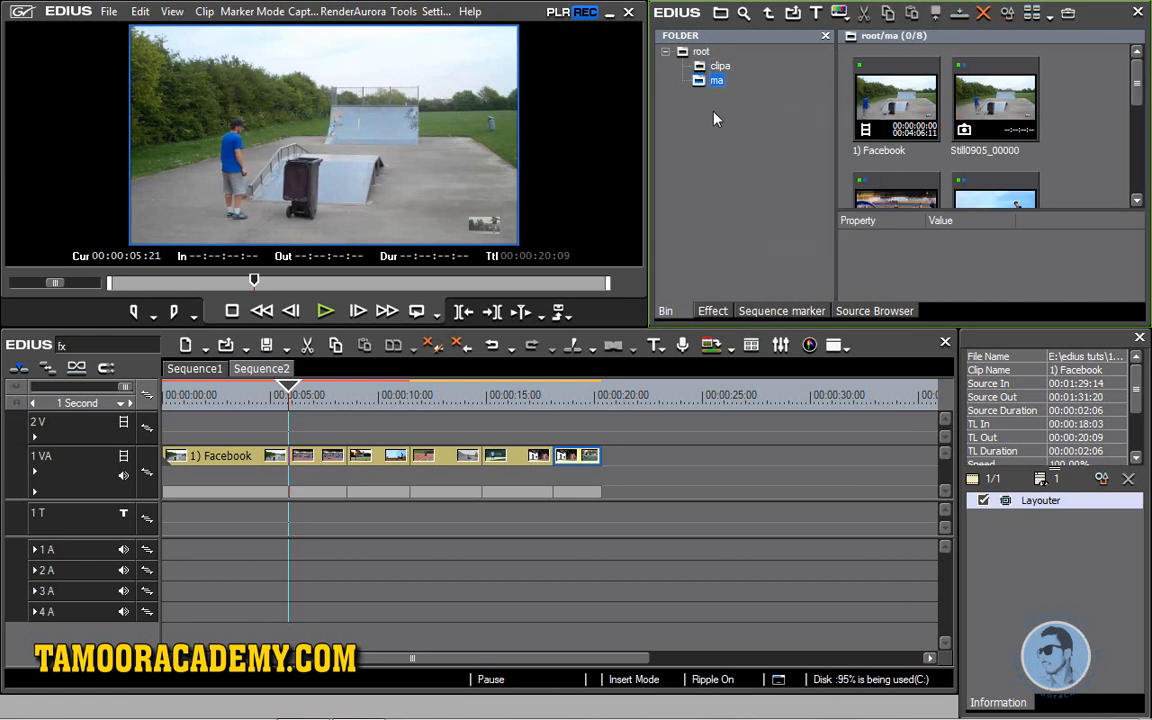
right_click(712, 108)
left_click(765, 120)
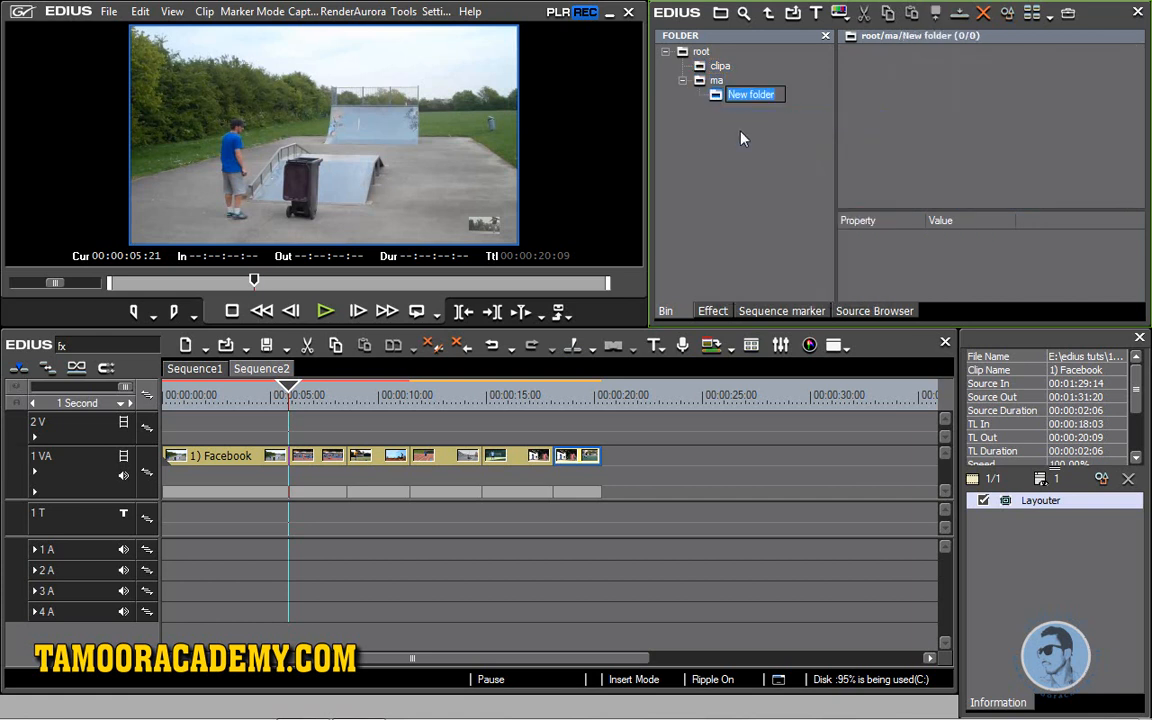
type("pi")
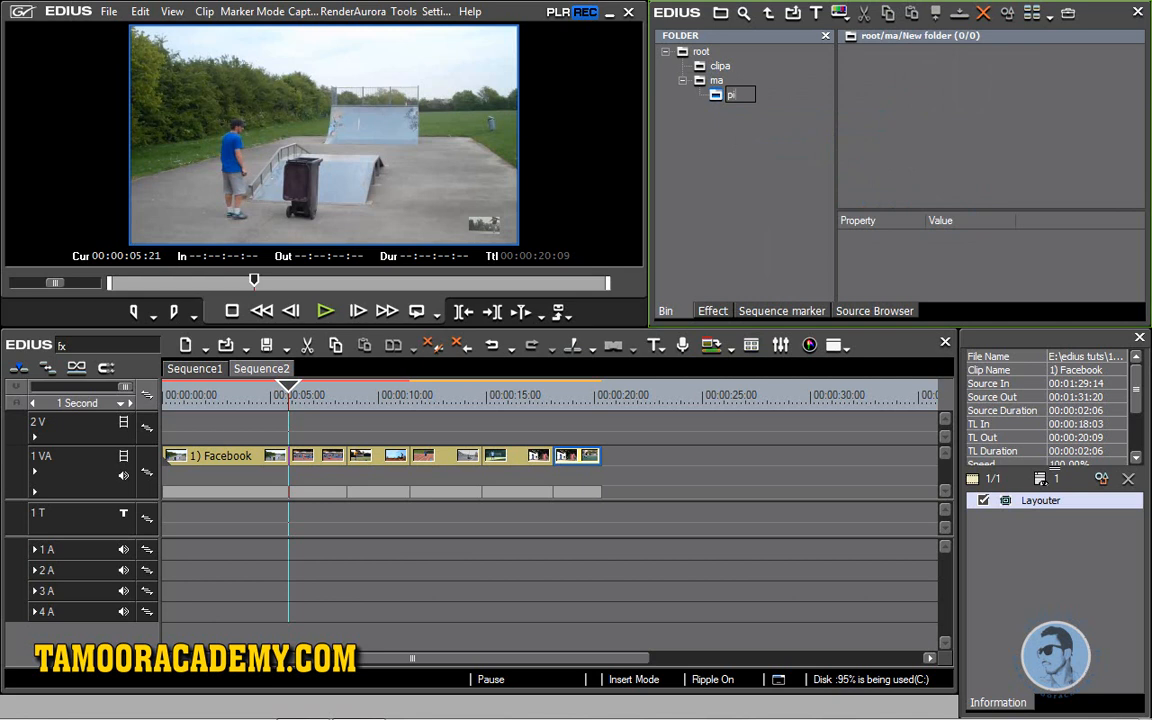
key("Return")
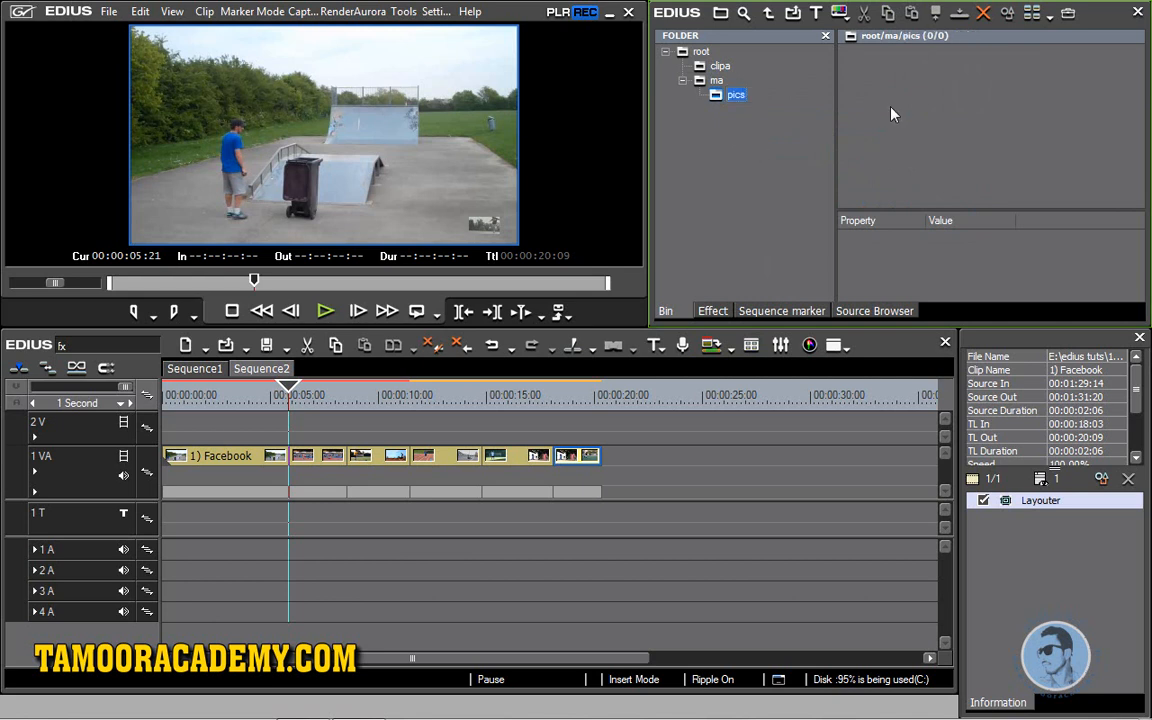
- Create a still image of the current frame in the pics folder
left_click(204, 11)
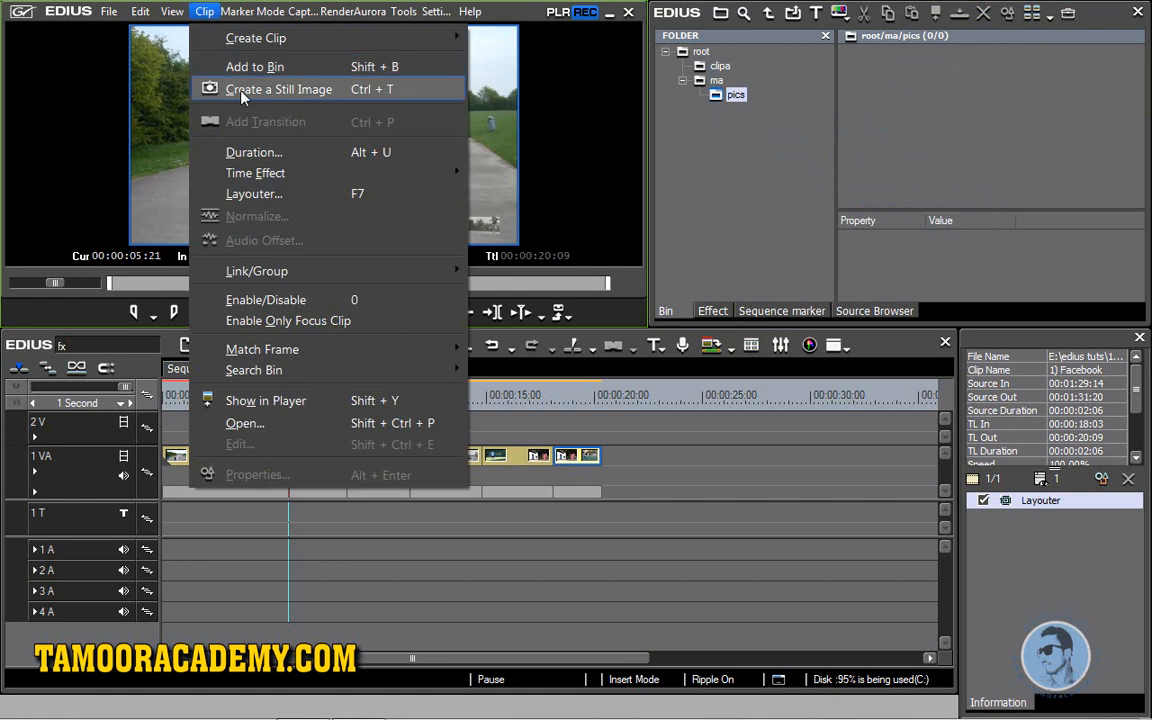
left_click(242, 91)
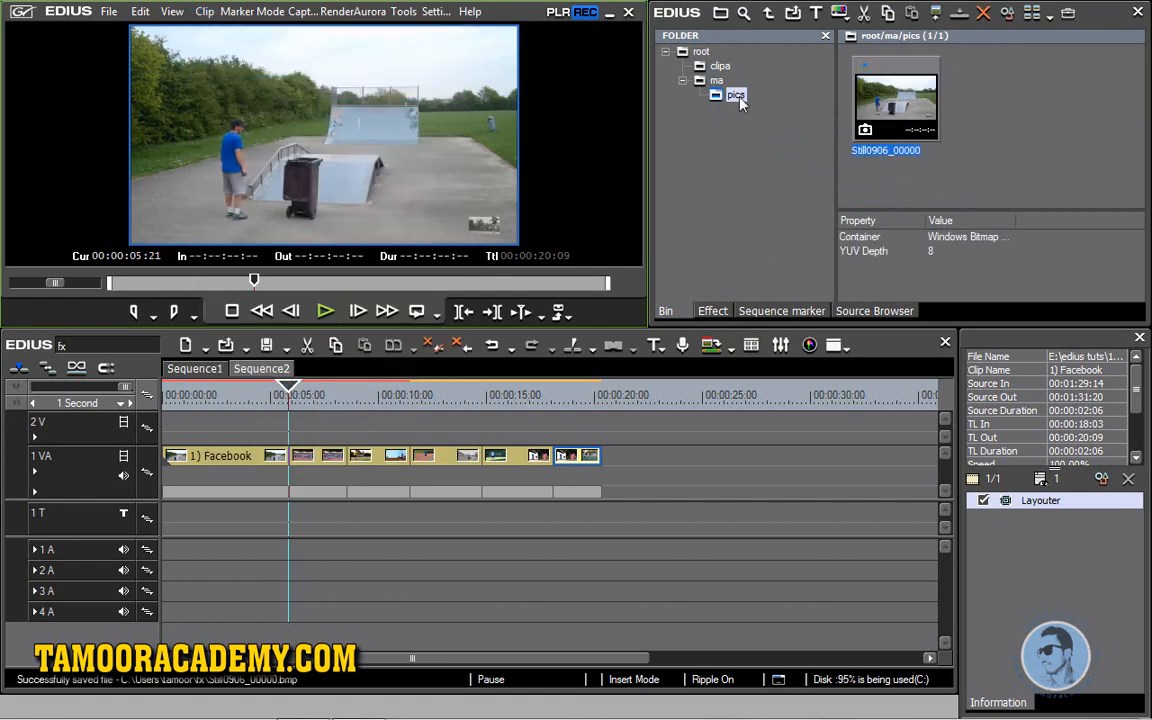
left_click(1032, 120)
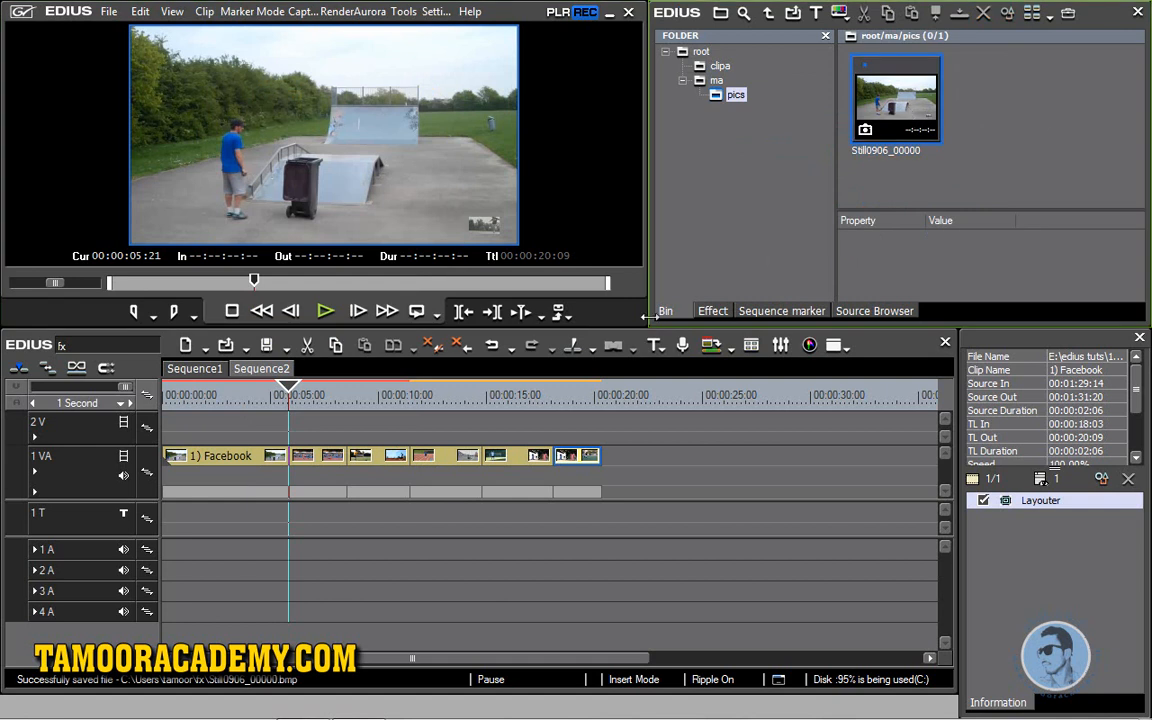
- Move all clips after the first one along track 1VA to start at 00:00:11:05, opening a gap
left_click_drag(643, 420, 313, 530)
left_click_drag(318, 458, 437, 456)
- Try placing the still image on track 2V just after the first clip, and undo the placement
double_click(897, 102)
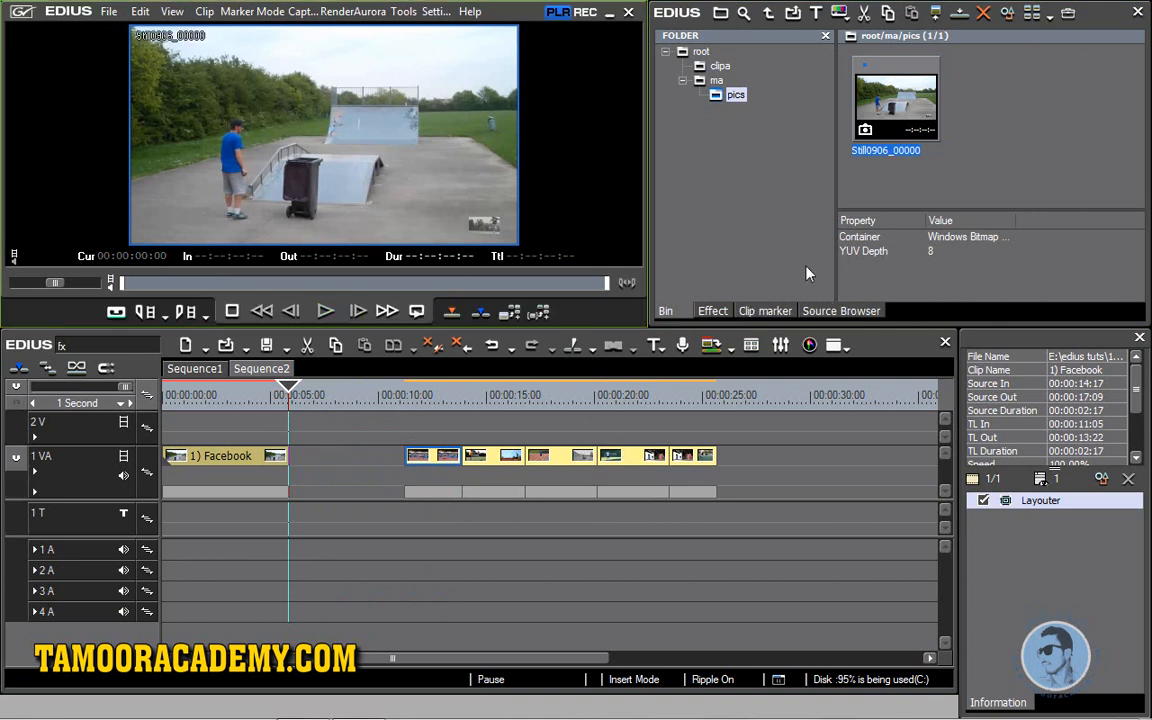
left_click(309, 460)
left_click_drag(309, 462, 373, 445)
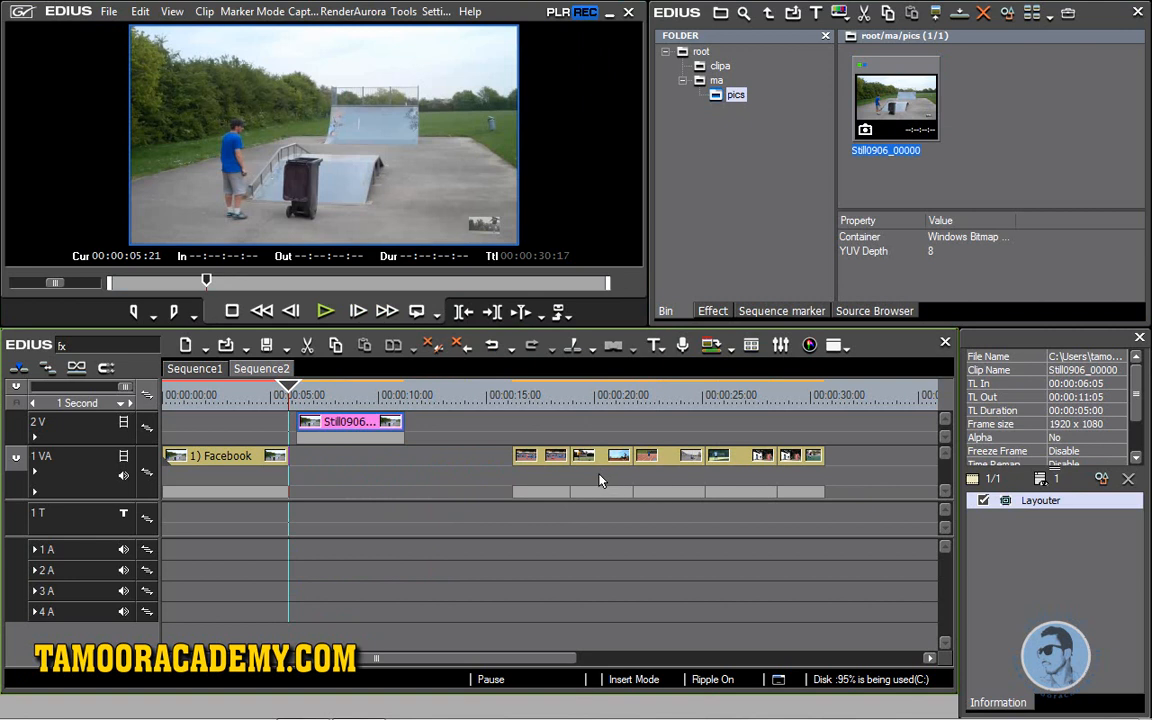
key("ctrl+z")
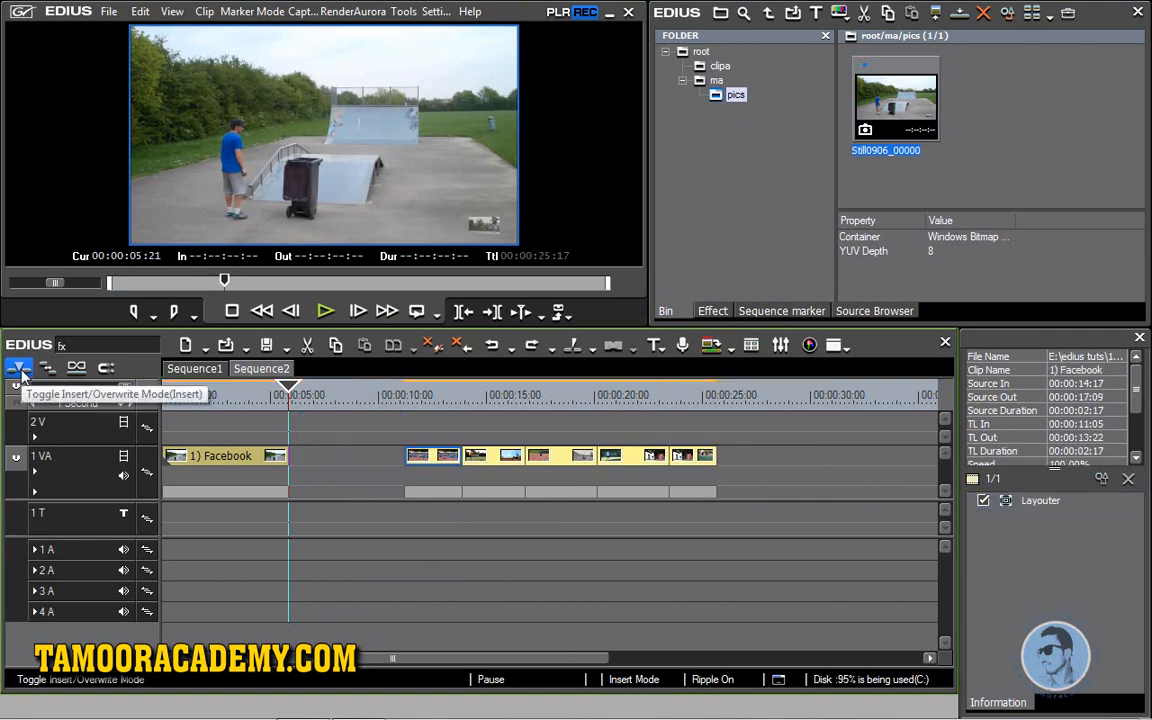
- Switch the timeline to overwrite mode, place the first still image on track 2V, and trim it to 00:00:03:01
left_click(20, 370)
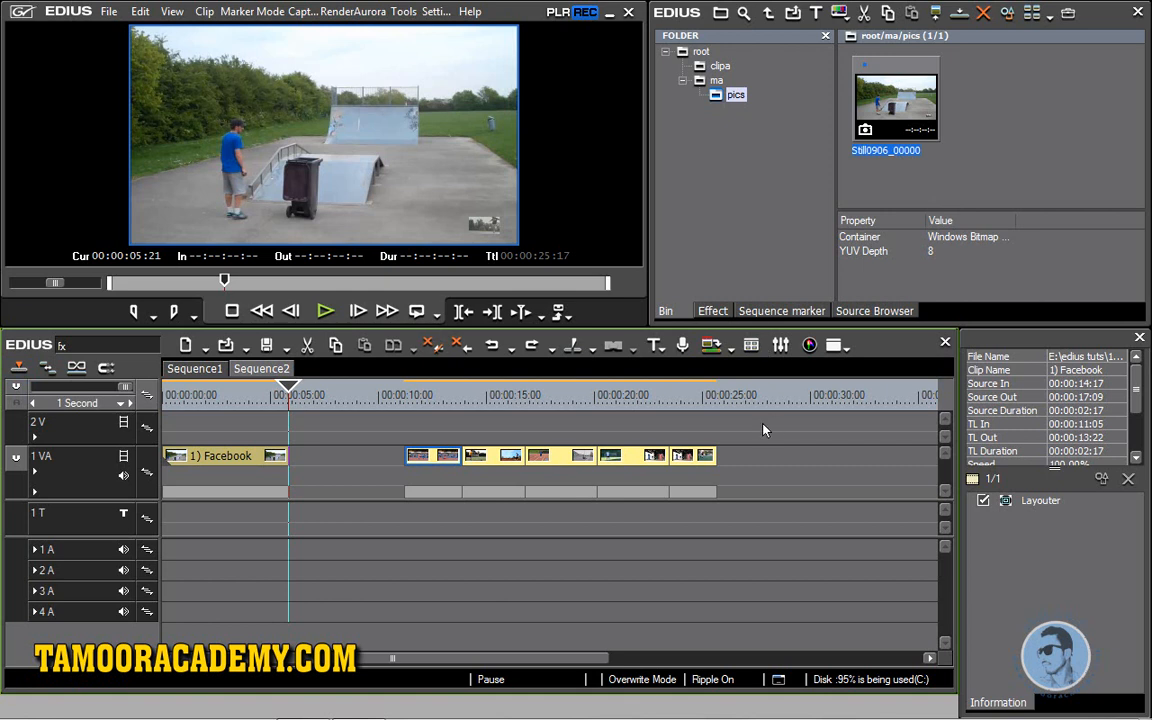
left_click_drag(918, 101, 312, 424)
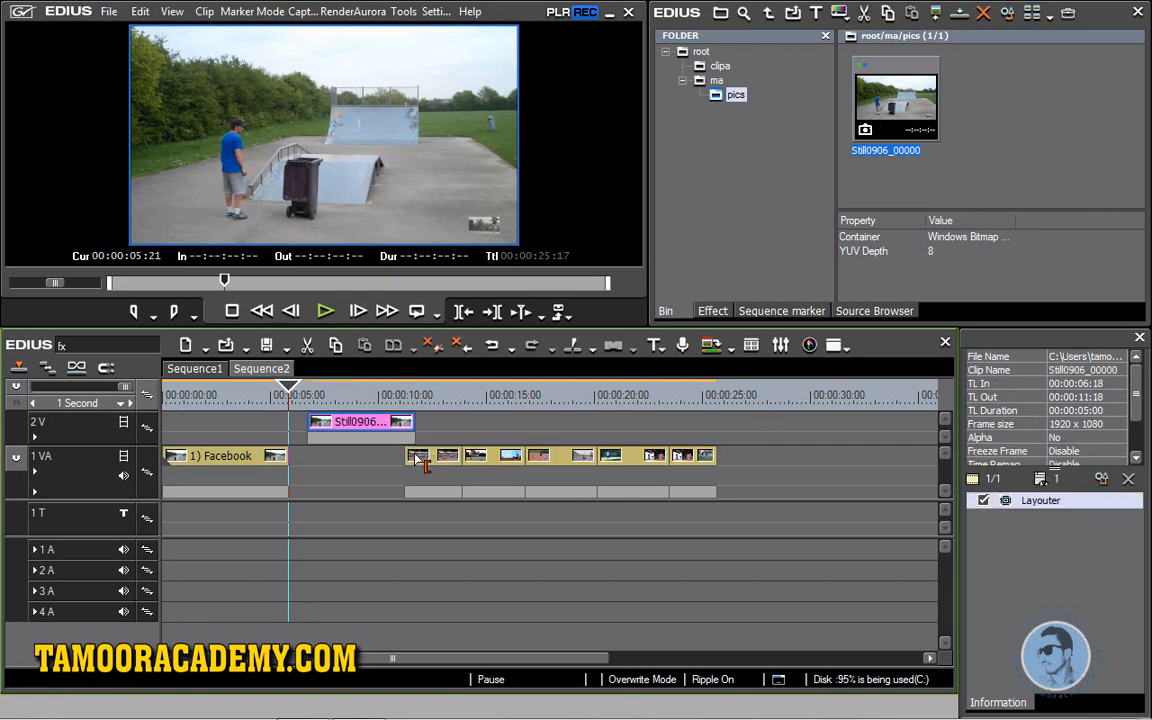
left_click_drag(411, 428, 304, 461)
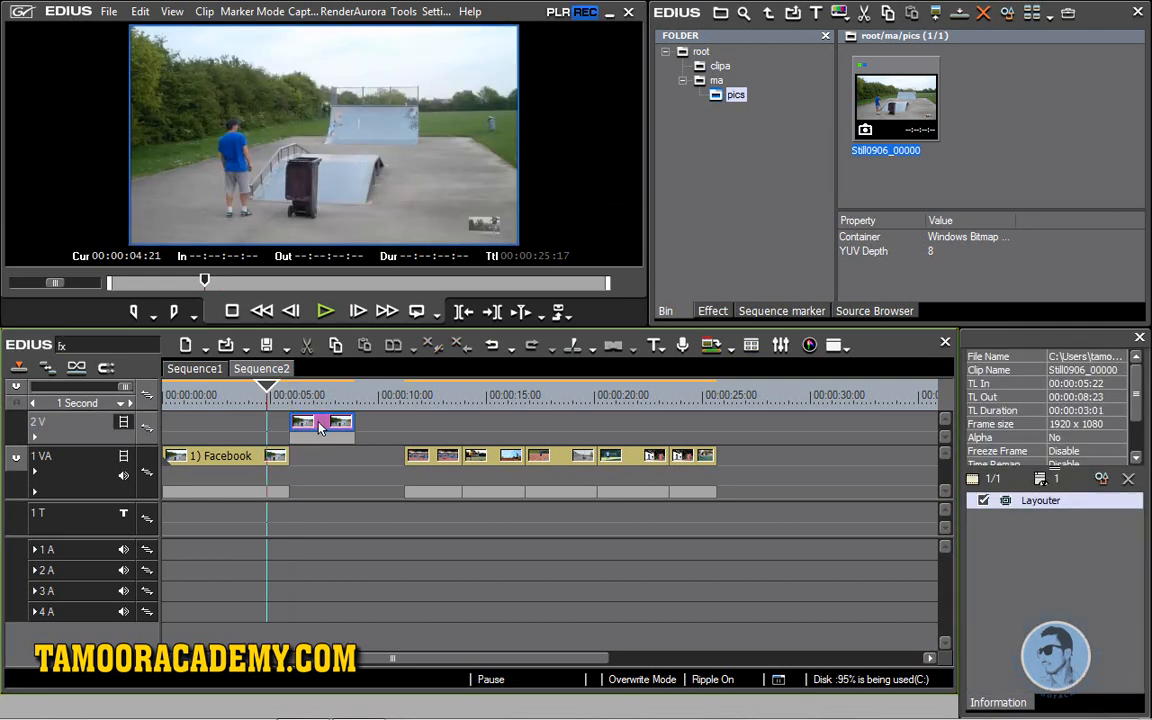
- Move the still onto track 1VA directly after the first clip, and pull the second clip against its end at 00:00:08:23
left_click_drag(323, 433, 313, 459)
left_click_drag(268, 395, 343, 396)
left_click_drag(433, 463, 383, 463)
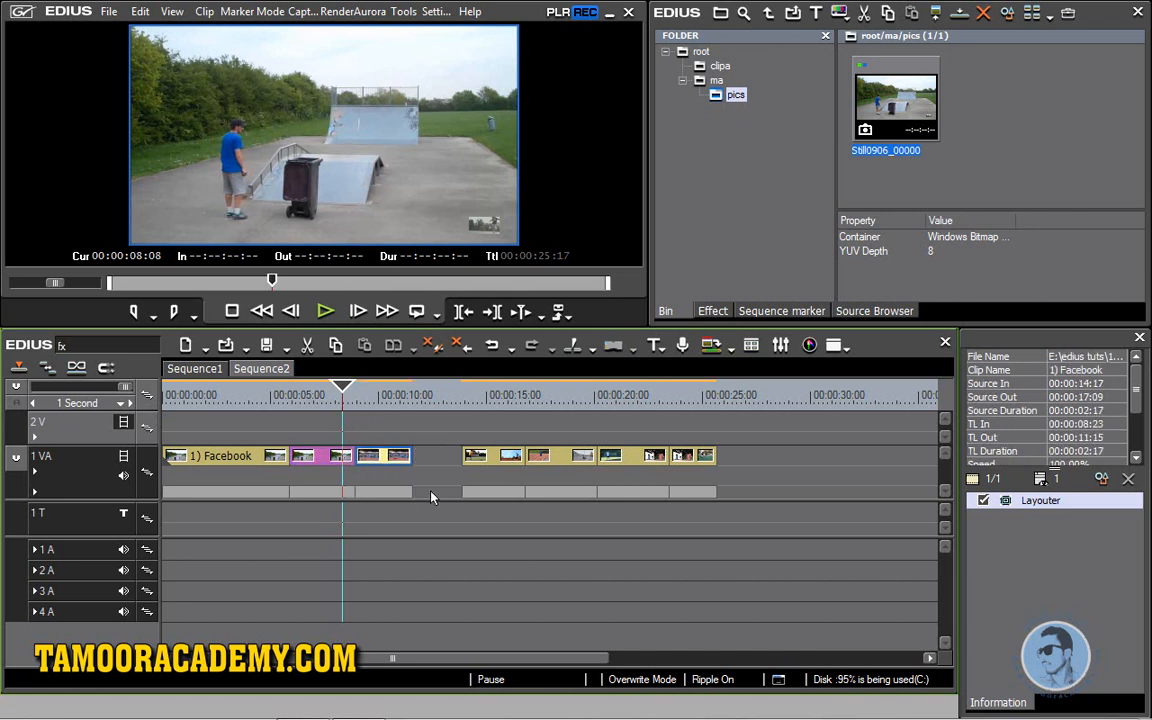
- Create a still image of the second clip's last frame, at 00:00:11:14, in the pics folder
left_click_drag(348, 392, 413, 392)
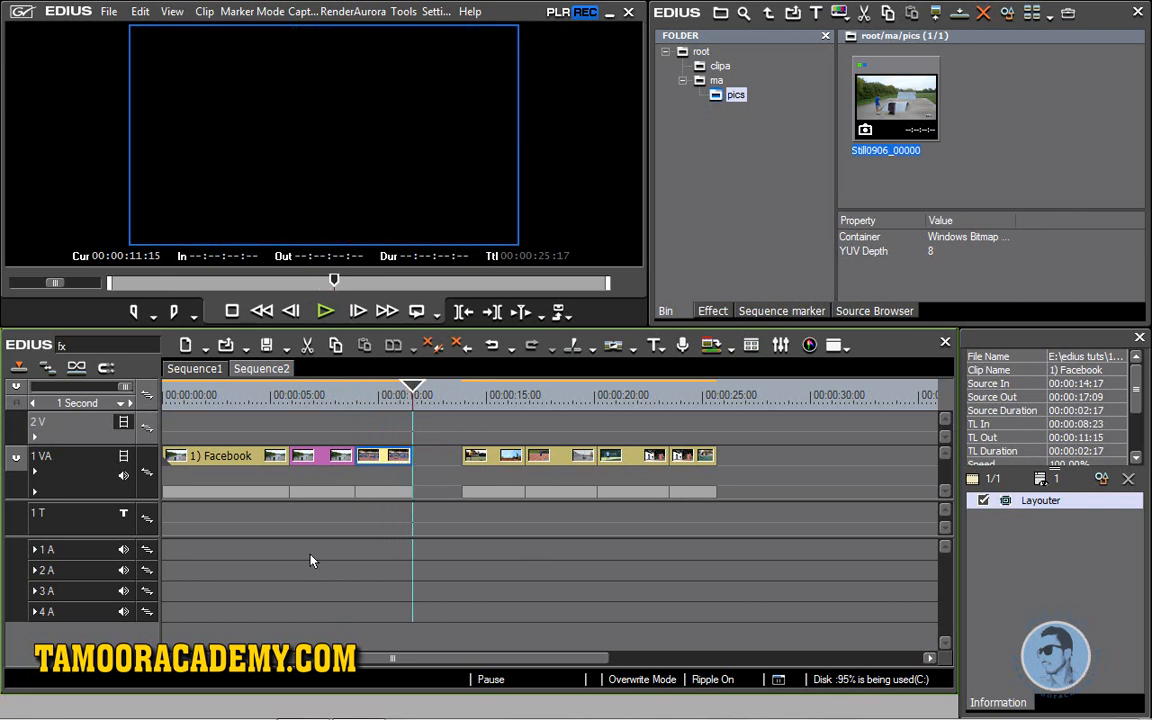
key("Left")
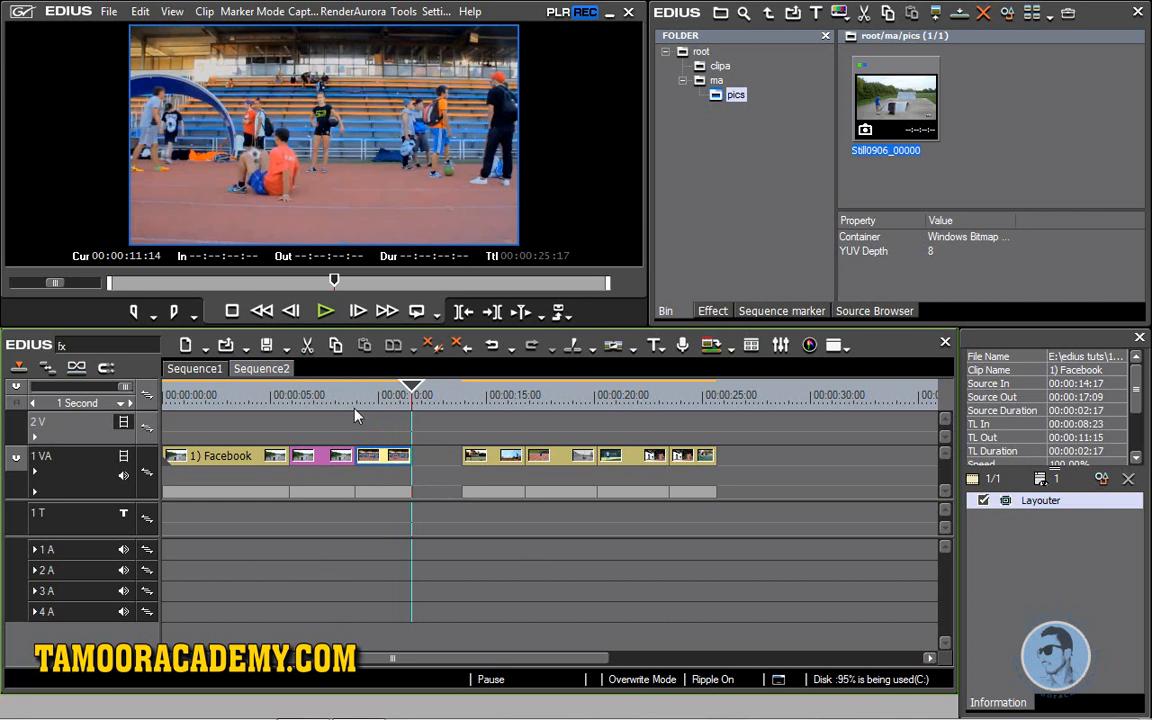
left_click(204, 11)
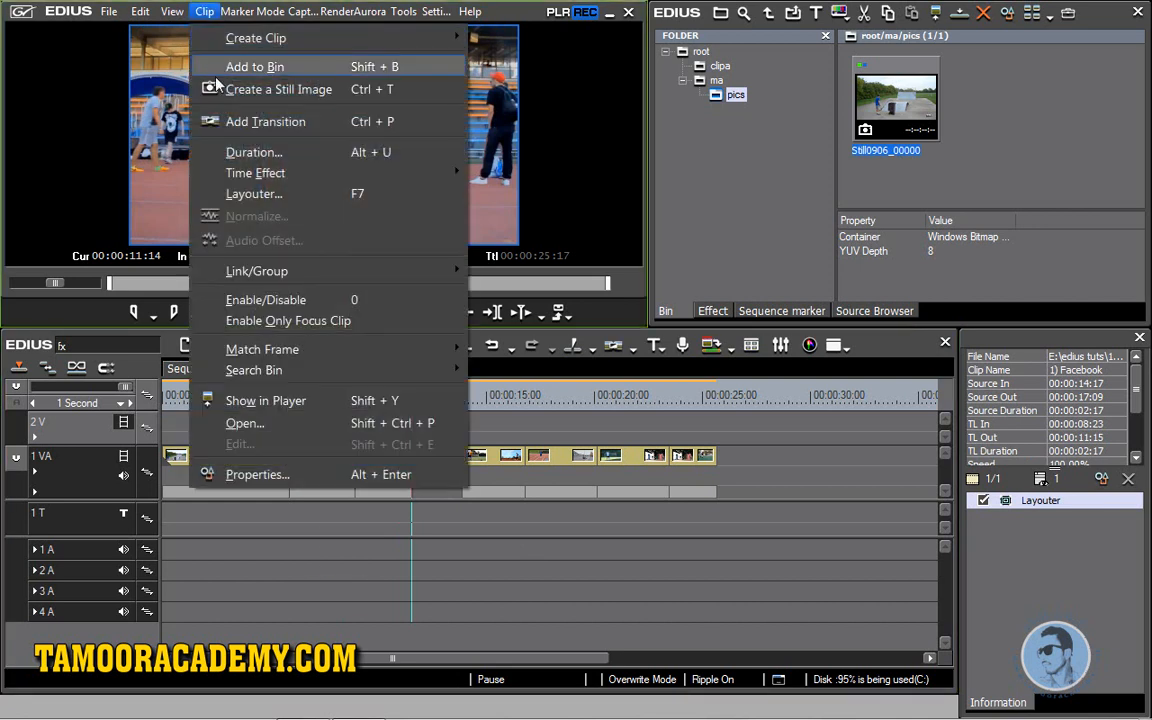
left_click(260, 89)
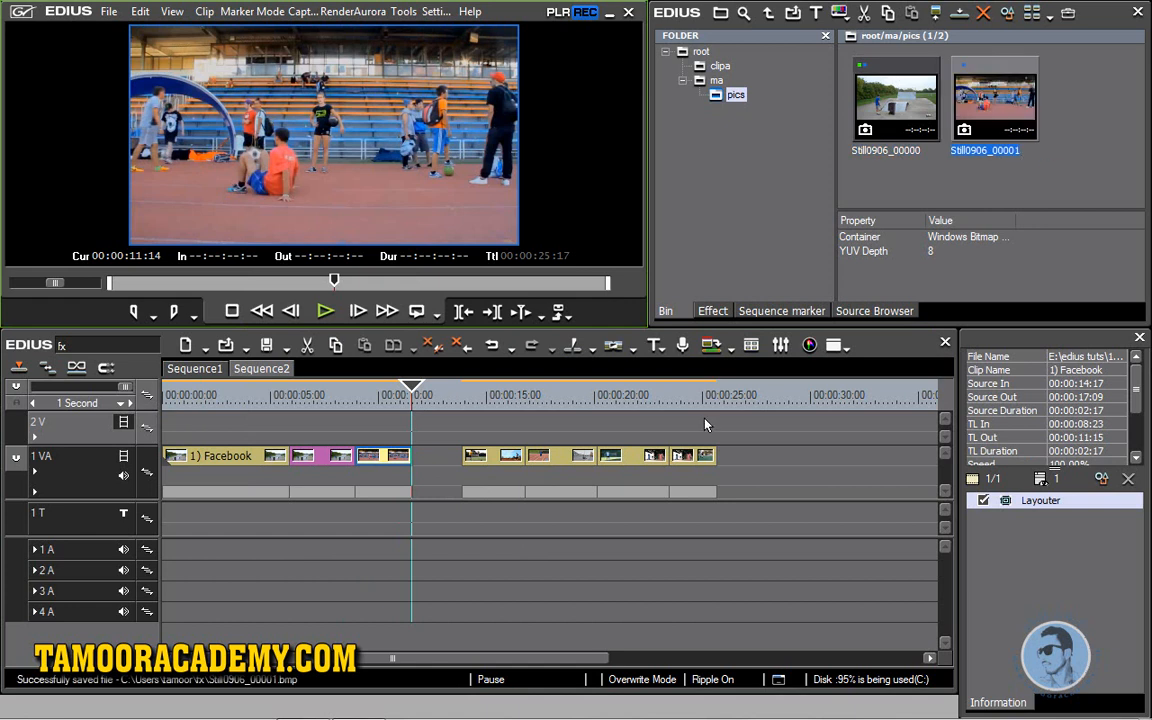
- Shift the remaining clips later, insert Still0906_00001 on track 1VA after the second clip for 00:00:03:01, and butt the third clip against it
left_click_drag(741, 432, 460, 517)
left_click_drag(565, 454, 583, 459)
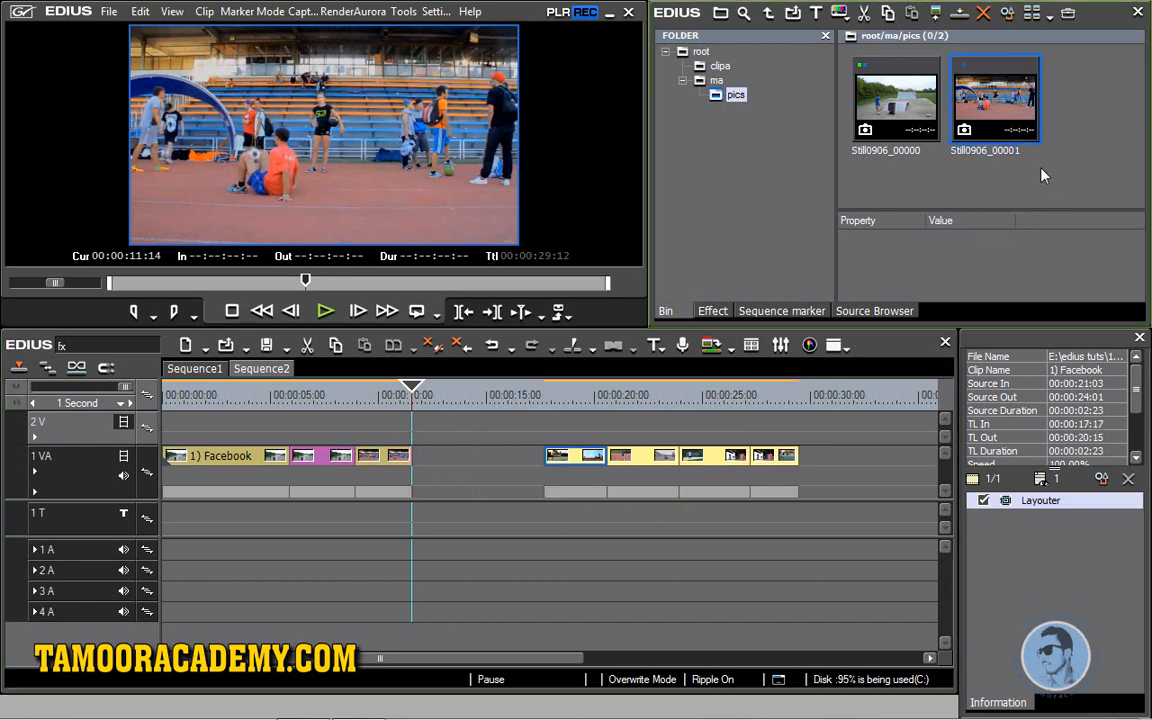
left_click_drag(470, 330, 295, 428)
left_click_drag(398, 424, 450, 457)
left_click_drag(586, 468, 520, 460)
- Create a still image of the third clip's last frame, at 00:00:17:13, in the pics folder
left_click_drag(436, 405, 533, 400)
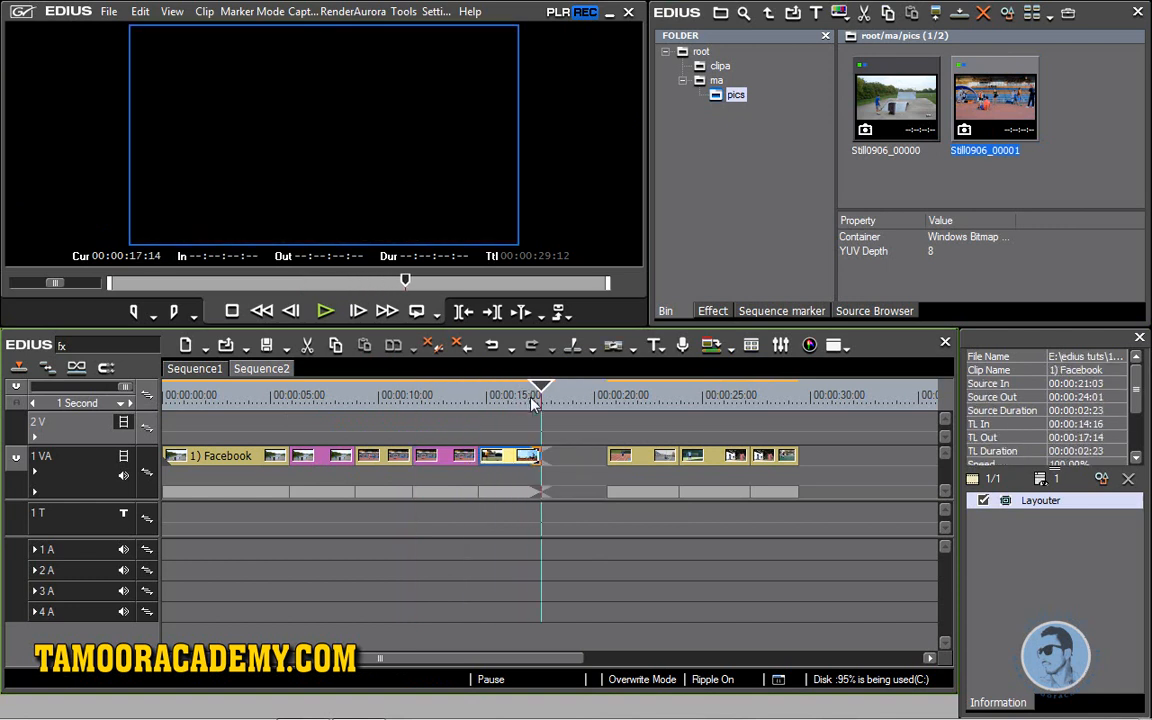
key("Left")
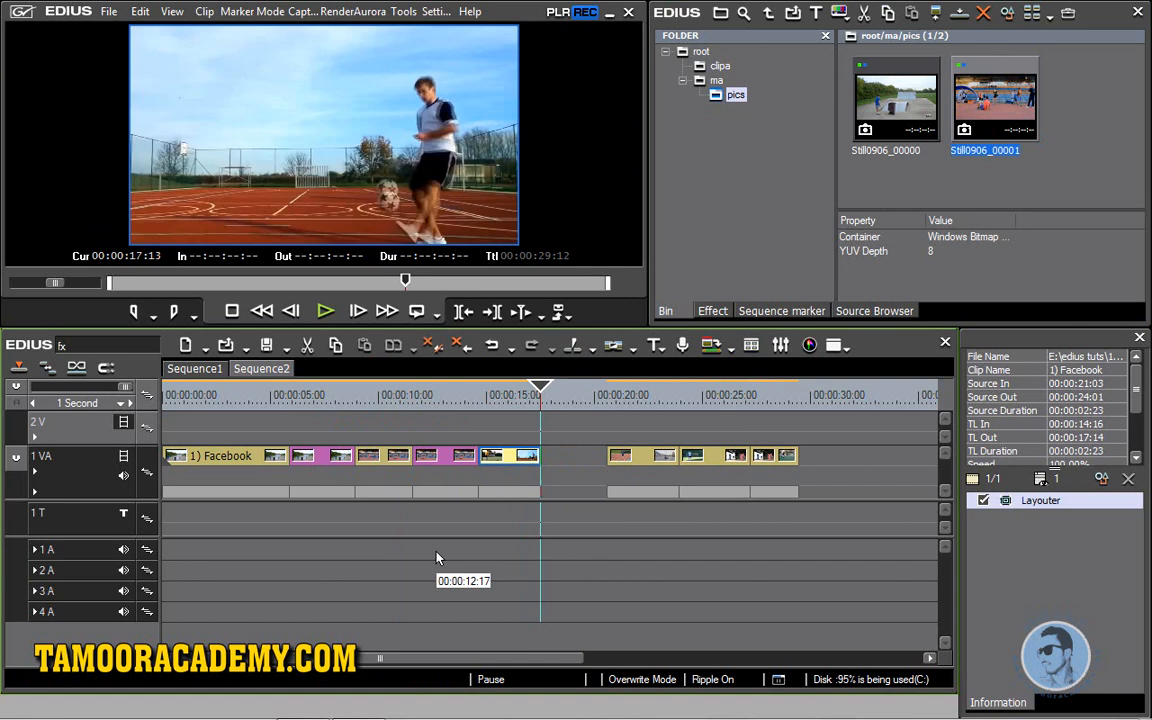
left_click(204, 11)
left_click(208, 88)
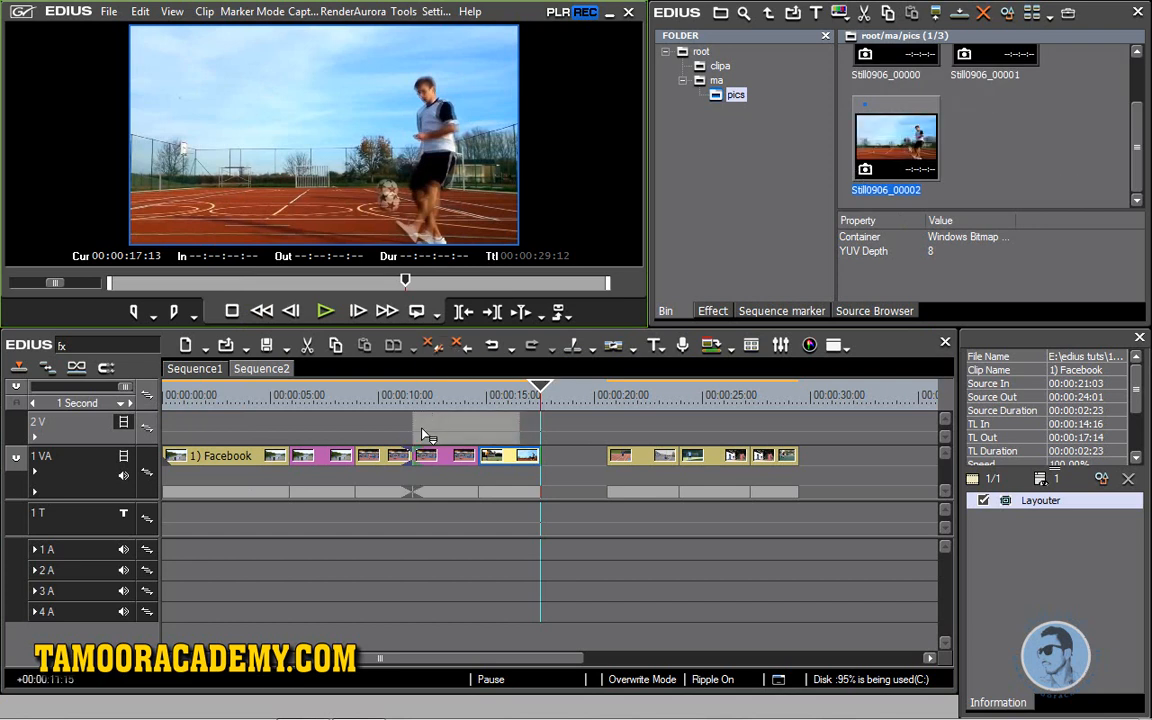
- Trim Still0906_00002 to 00:00:03:01, insert it on track 1VA after the third clip, and butt the fourth clip against it at 00:00:20:15
left_click_drag(516, 424, 473, 425)
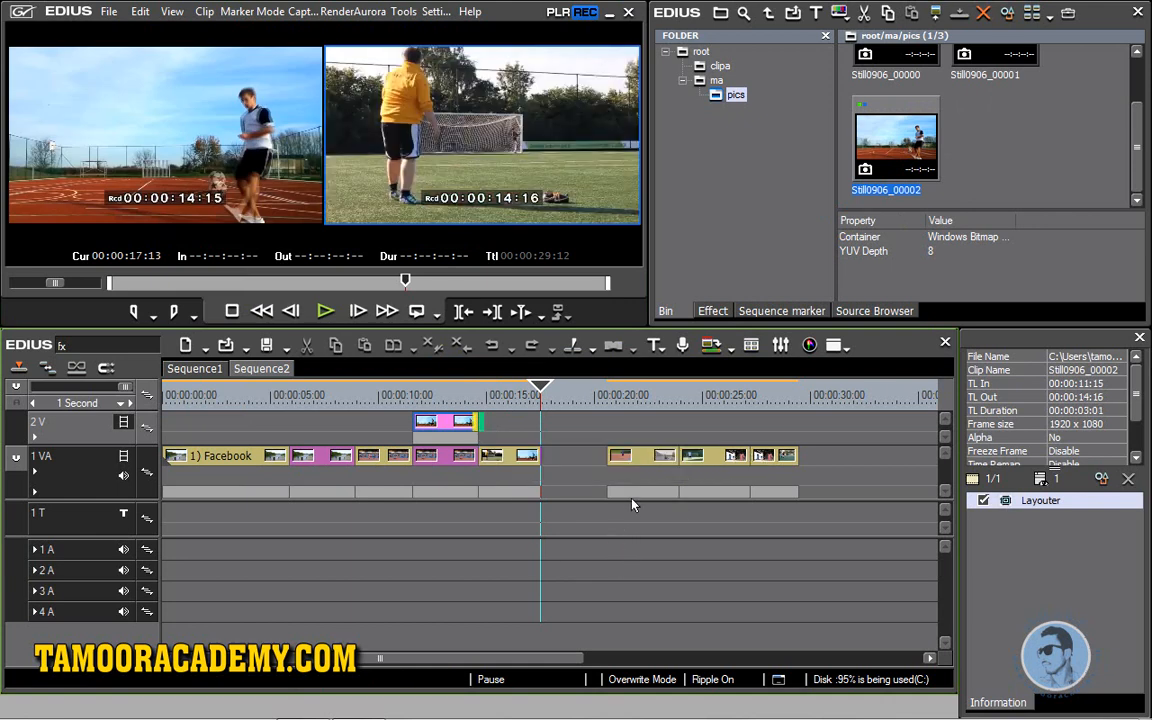
left_click_drag(602, 416, 800, 520)
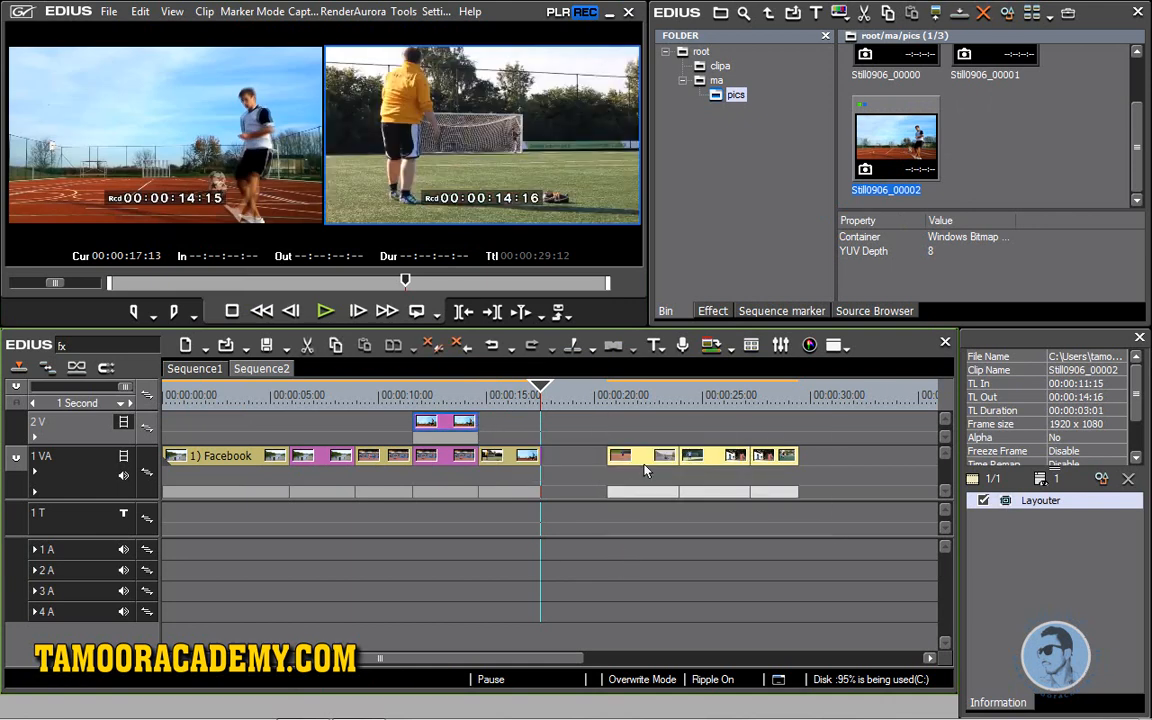
left_click_drag(643, 463, 716, 463)
left_click_drag(447, 424, 544, 452)
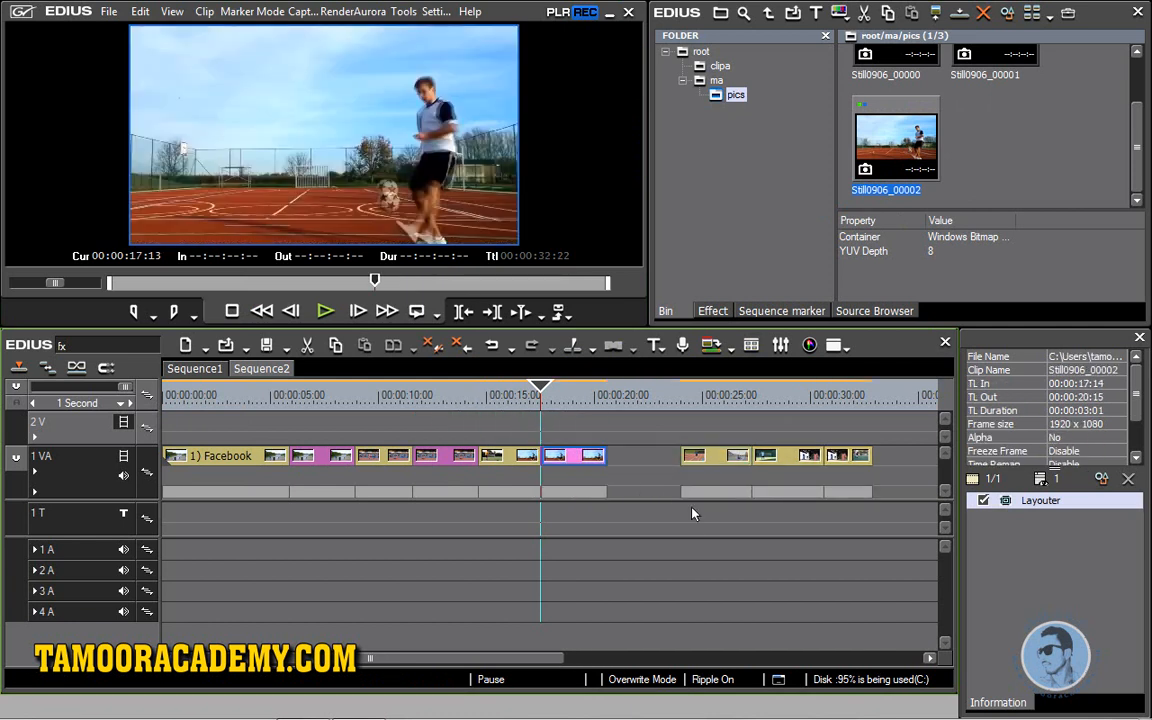
left_click_drag(716, 463, 645, 462)
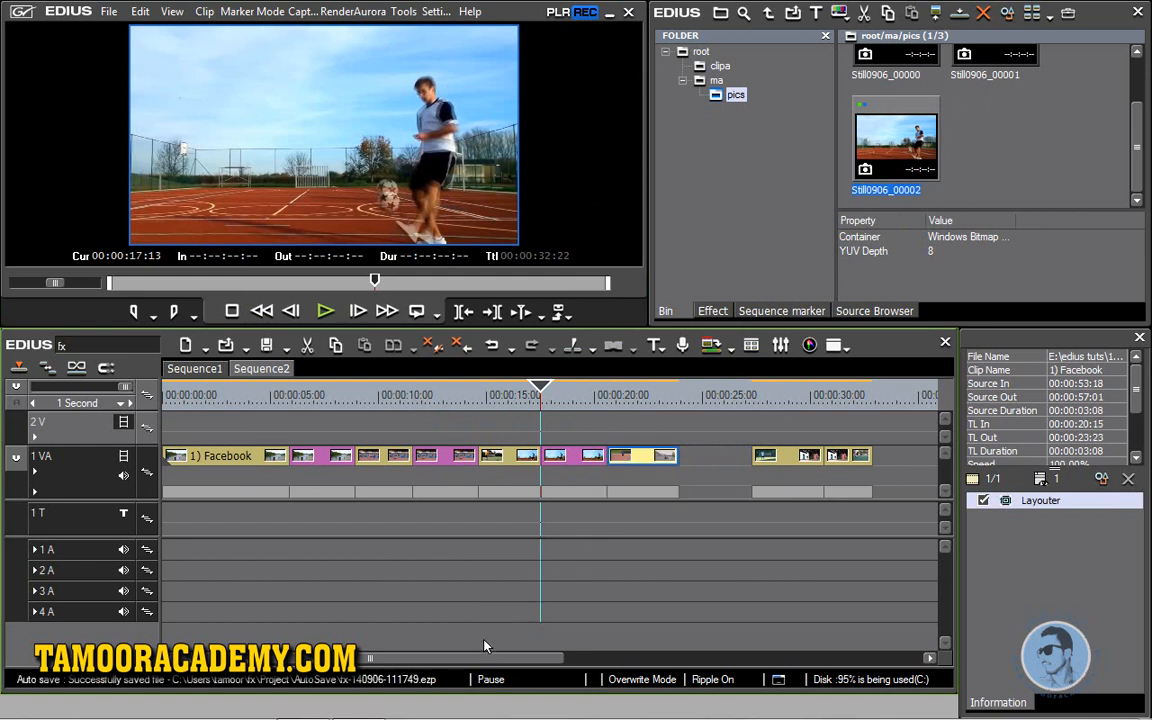
- Create a still image of the fourth clip's last frame, at 00:00:23:22, in the pics folder
left_click_drag(478, 658, 502, 667)
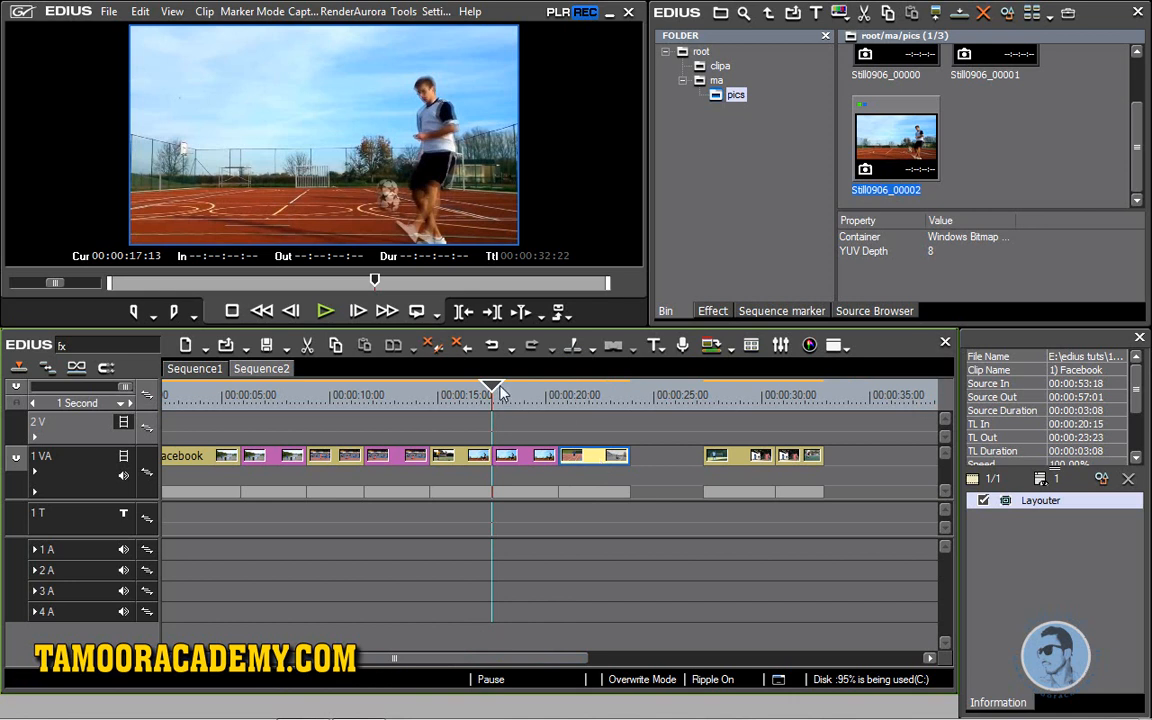
left_click(558, 395)
key("Page_Down")
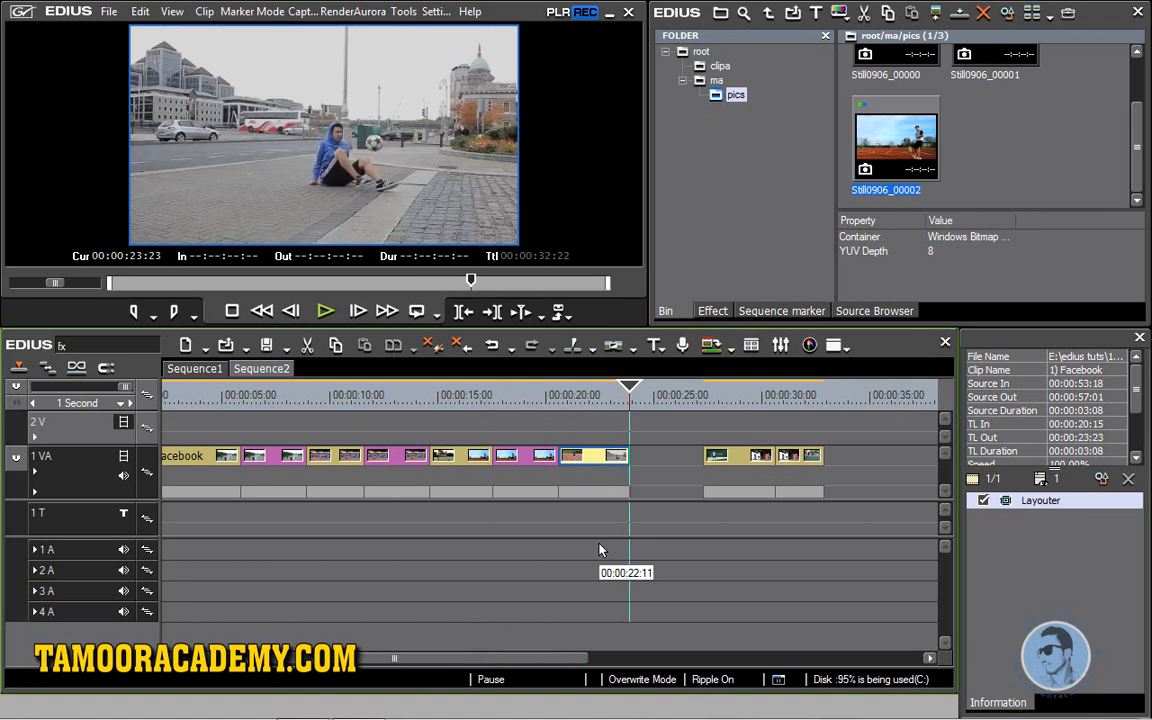
left_click(204, 11)
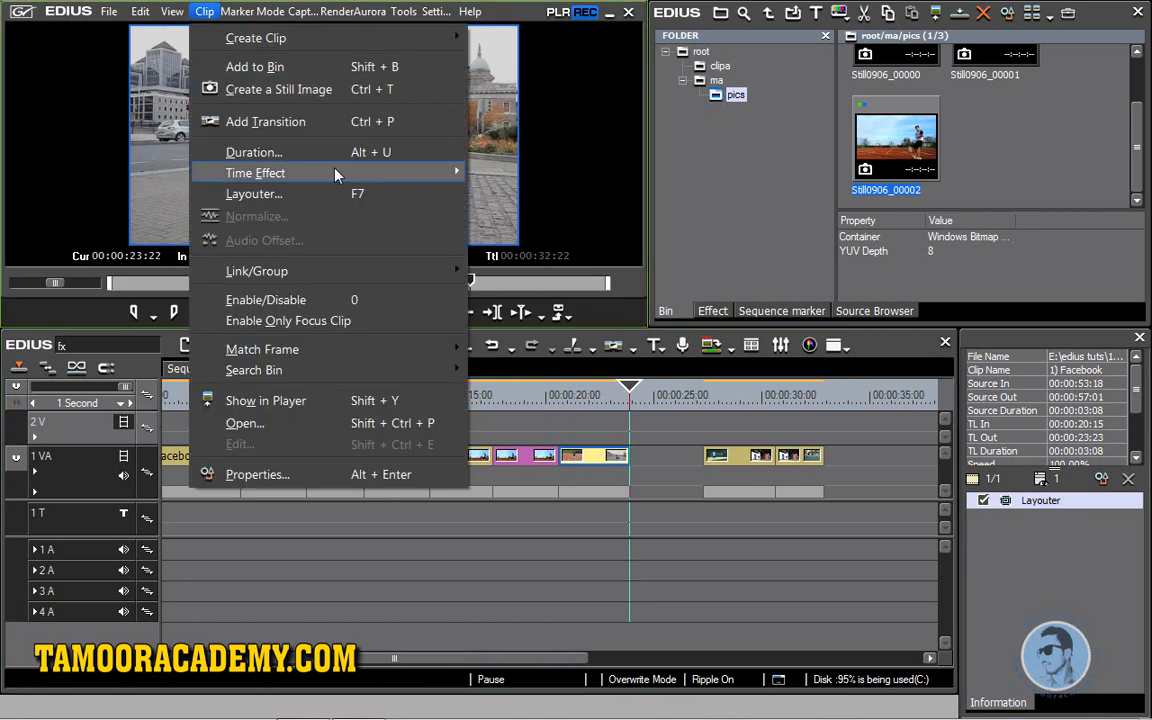
left_click(329, 96)
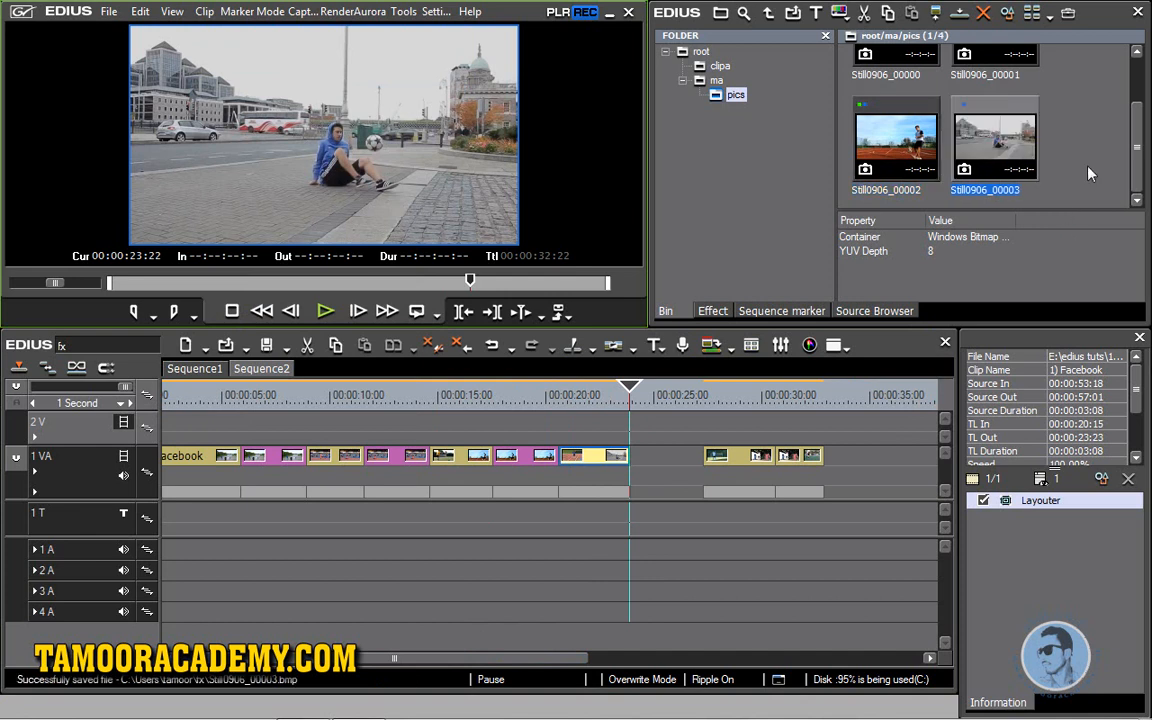
- Trim Still0906_00003 to 00:00:03:01, insert it on track 1VA after the fourth clip, and butt the fifth clip against it
left_click_drag(995, 140, 494, 433)
left_click_drag(603, 422, 543, 460)
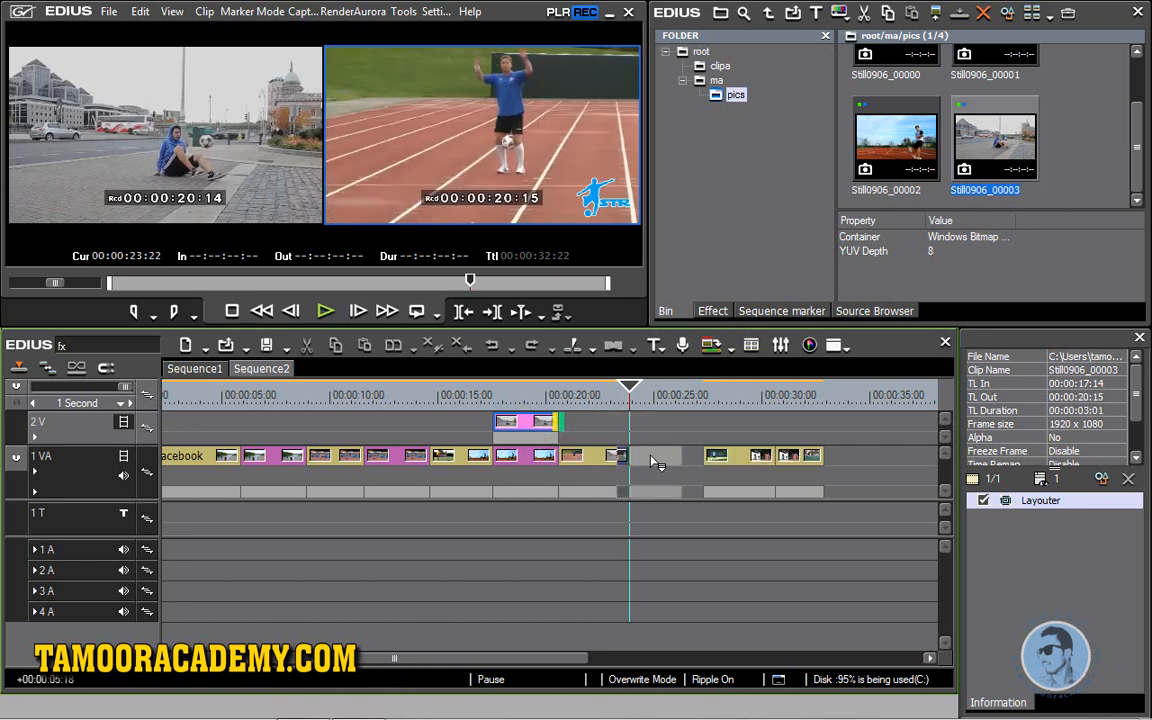
key("Delete")
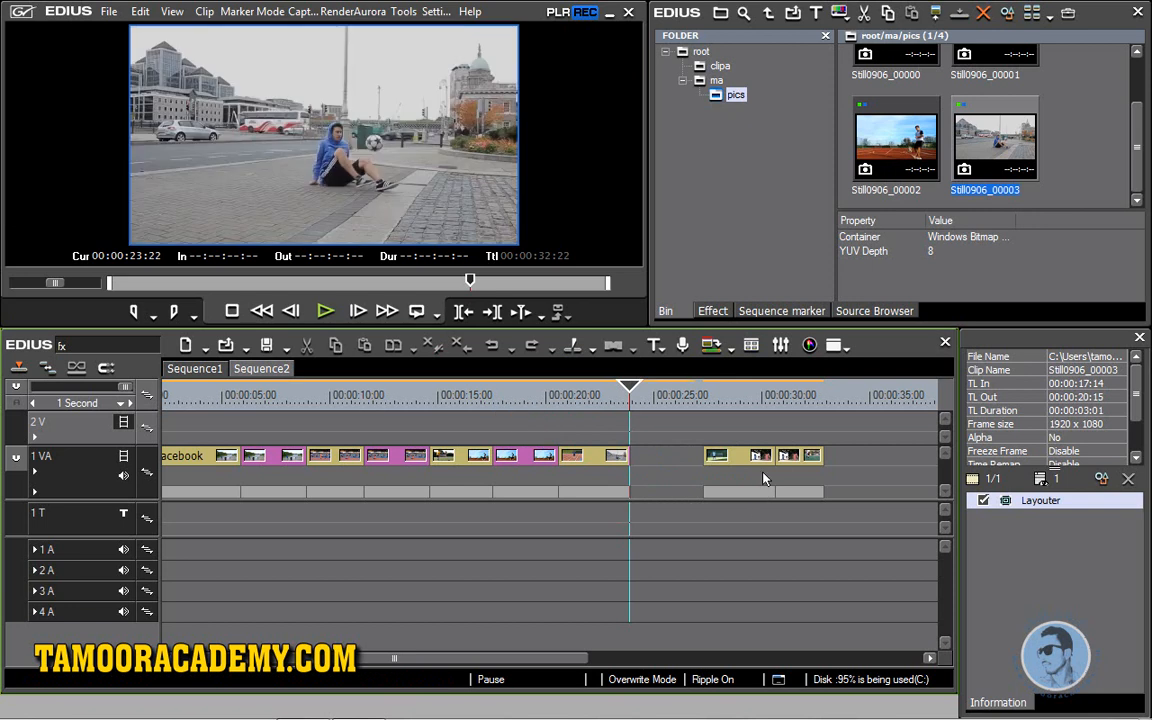
left_click(738, 464)
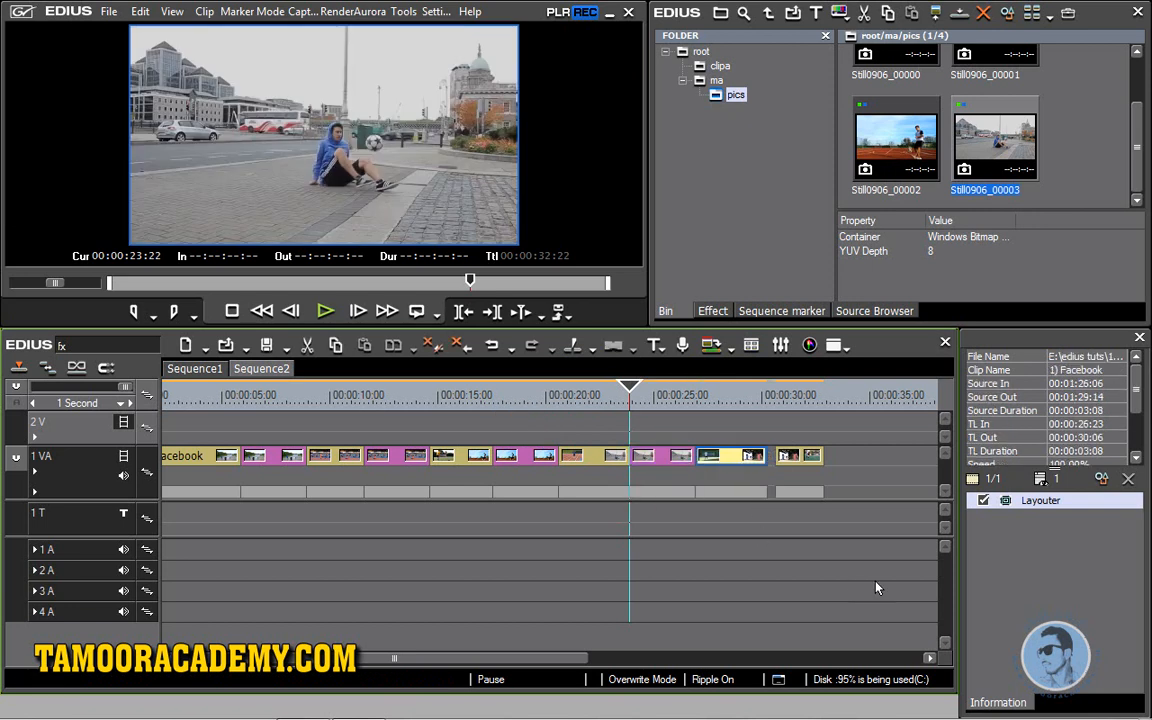
- Create a still image of the frame at the end of the fifth clip, at 00:00:30:06, in the pics folder
left_click_drag(629, 393, 767, 395)
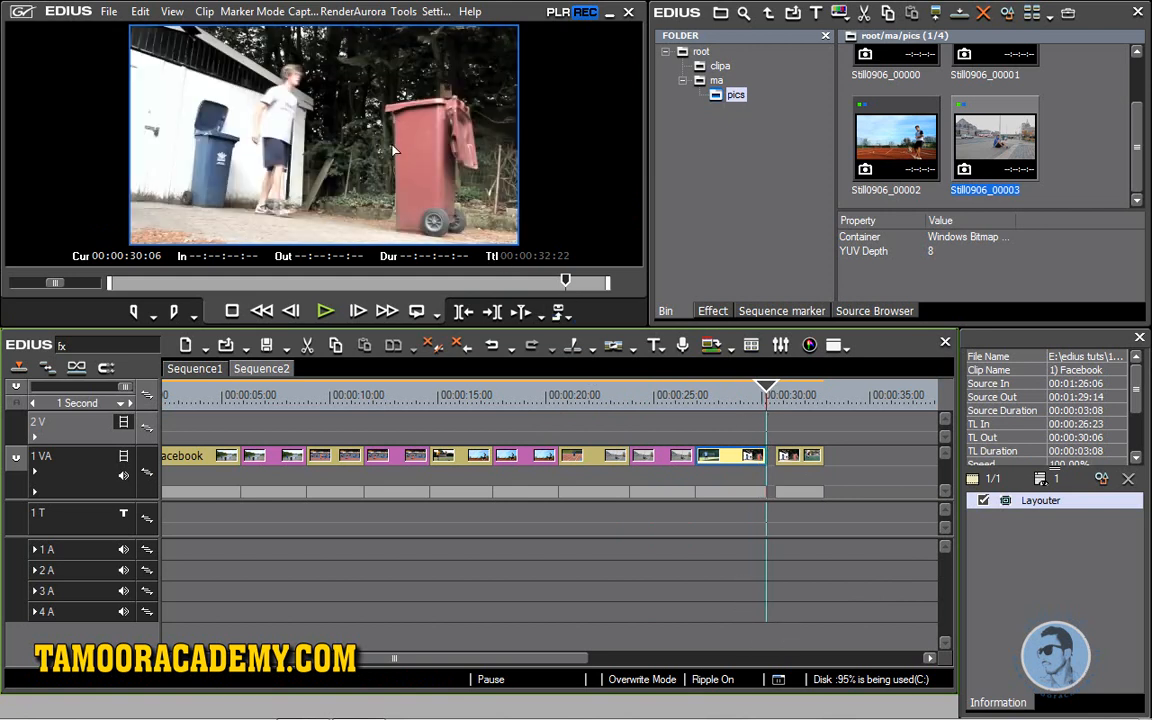
left_click(204, 11)
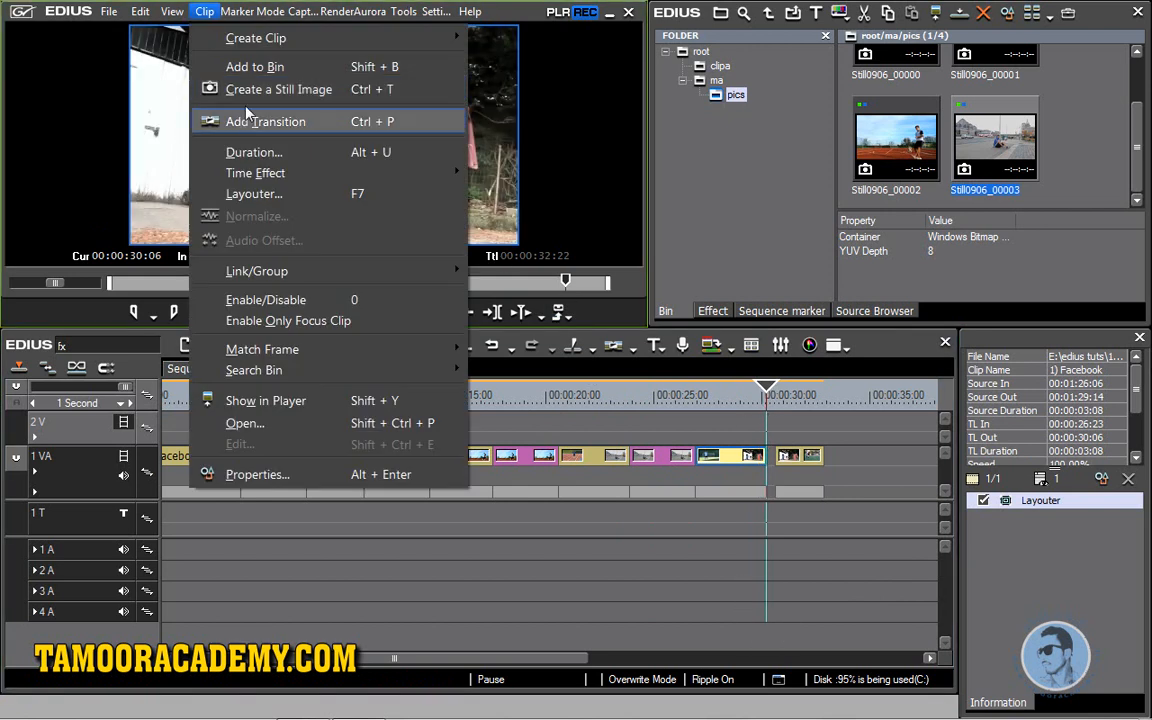
left_click(252, 97)
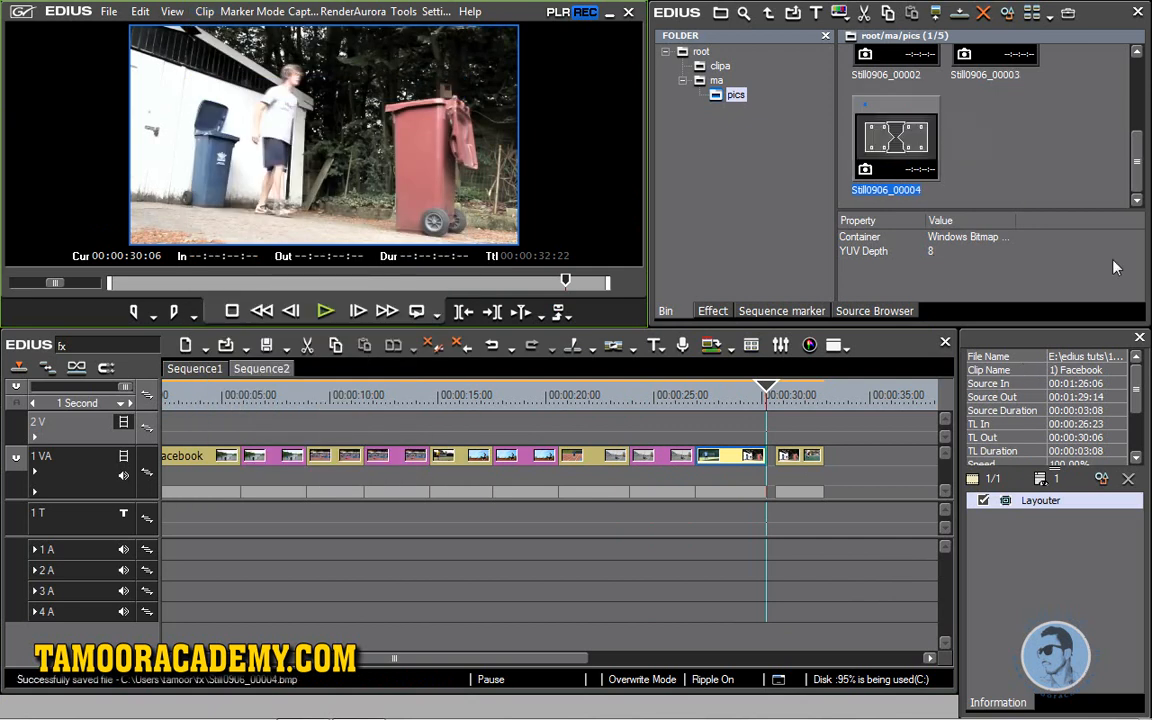
- Insert Still0906_00004 on track 1VA between the fifth and last clips, with the last clip starting at its end at 00:00:33:07
left_click_drag(800, 462, 876, 460)
left_click_drag(897, 140, 640, 427)
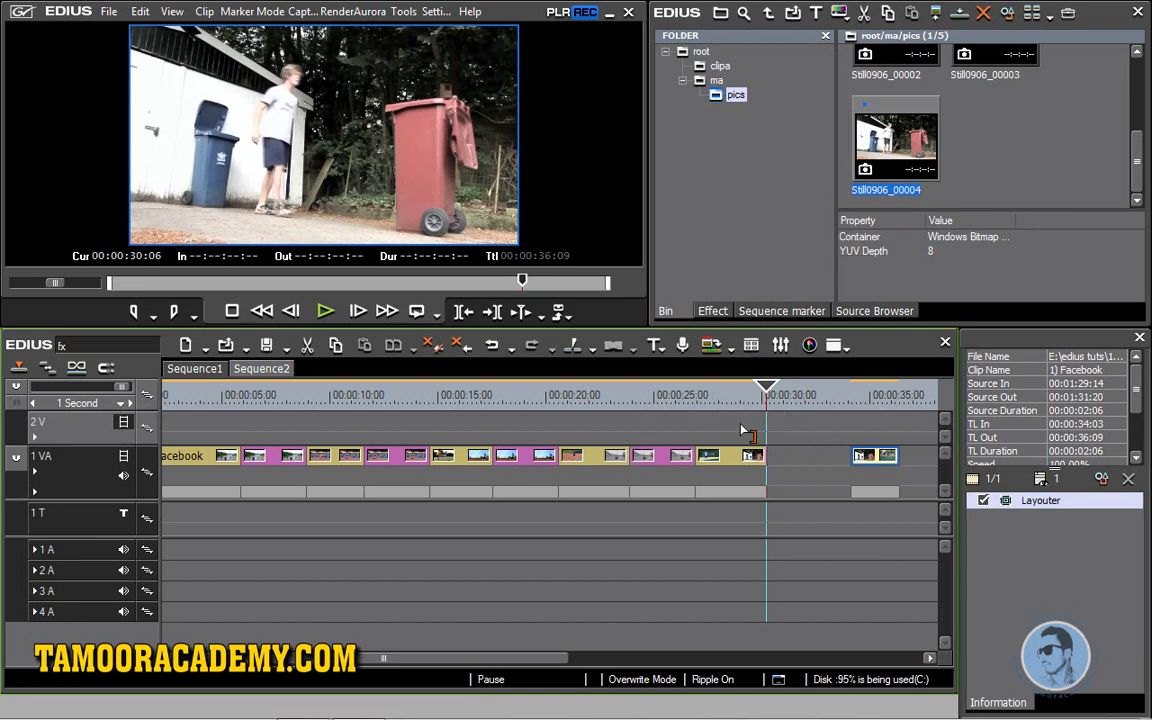
left_click_drag(739, 422, 858, 463)
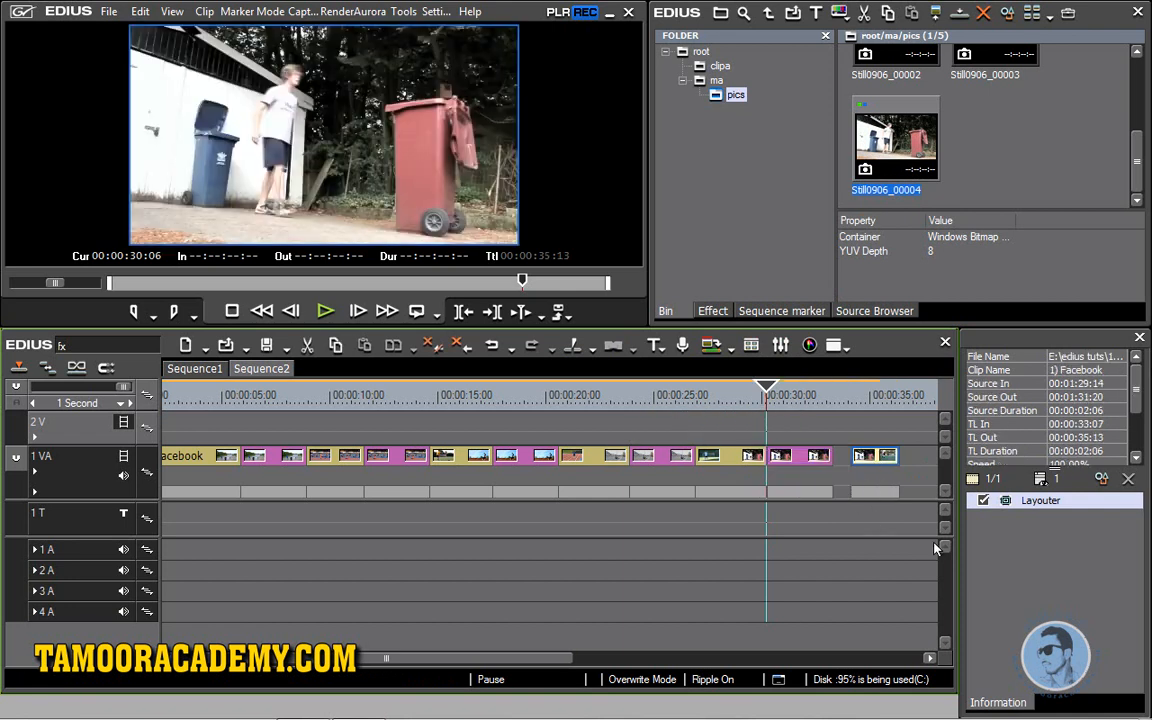
- Play the sequence from its start through the first clip and its still image to check the freeze frame
left_click_drag(766, 388, 90, 403)
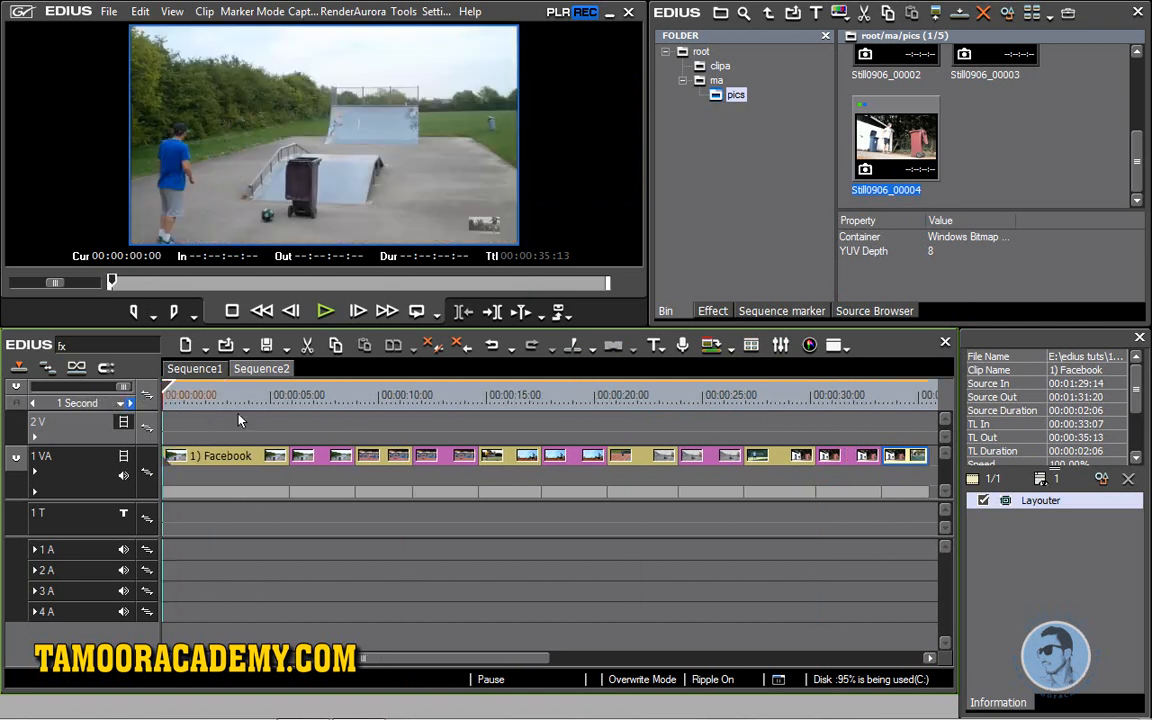
left_click(325, 311)
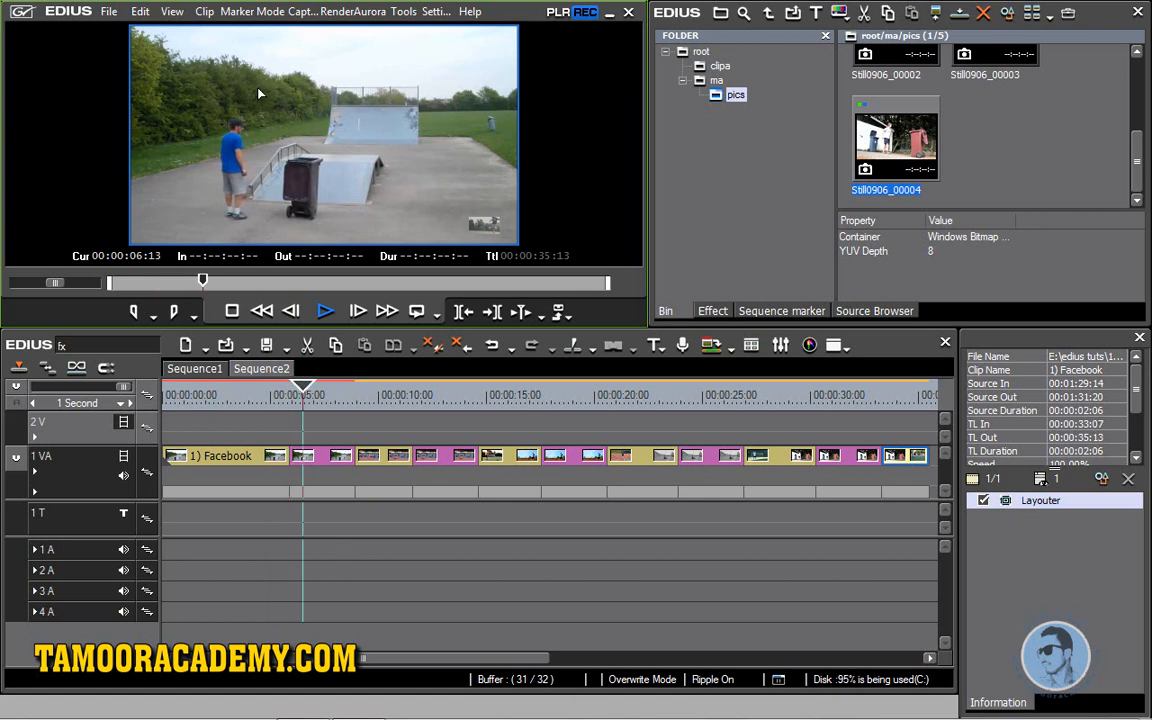
left_click(326, 311)
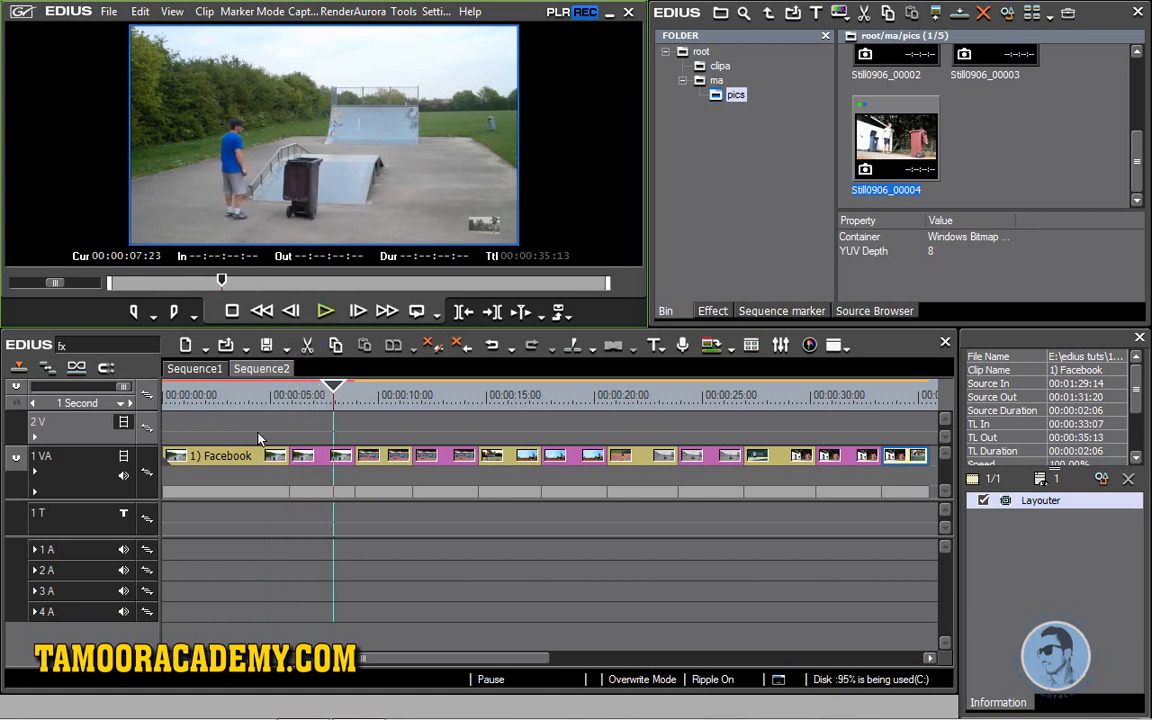
left_click(34, 471)
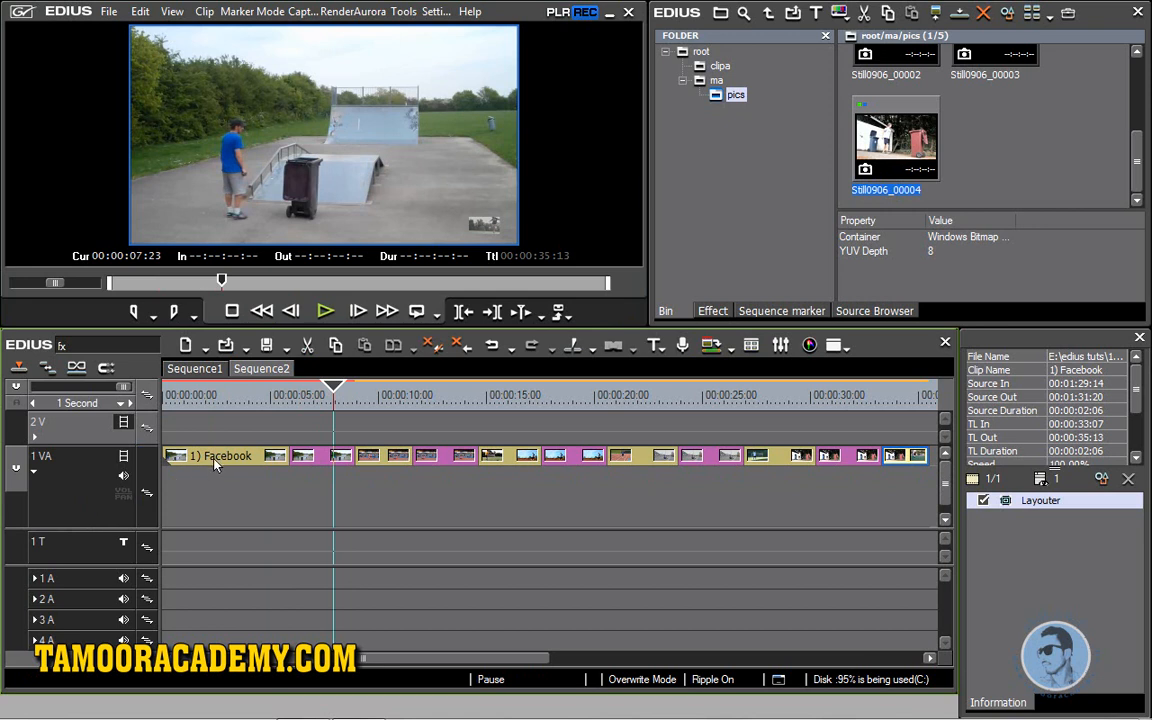
left_click(35, 468)
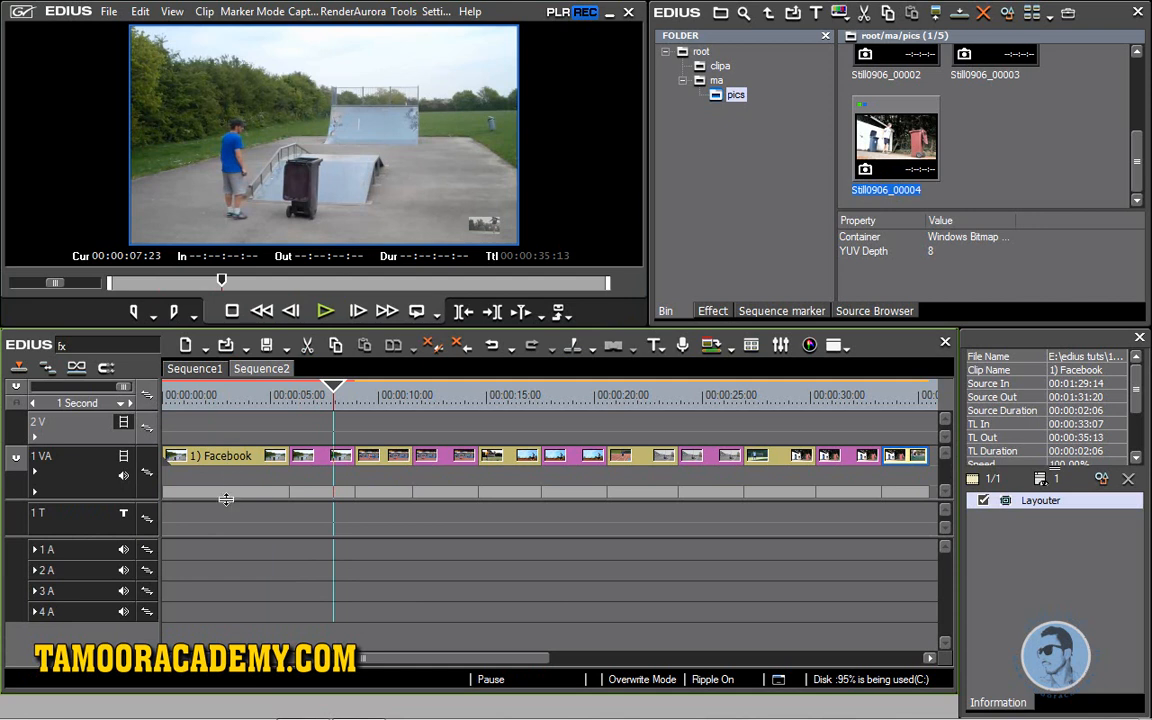
- Place the camera-shutter-click sound from the ma folder on audio track 1A at the end of the first clip, 00:00:05:22
left_click_drag(300, 393, 148, 396)
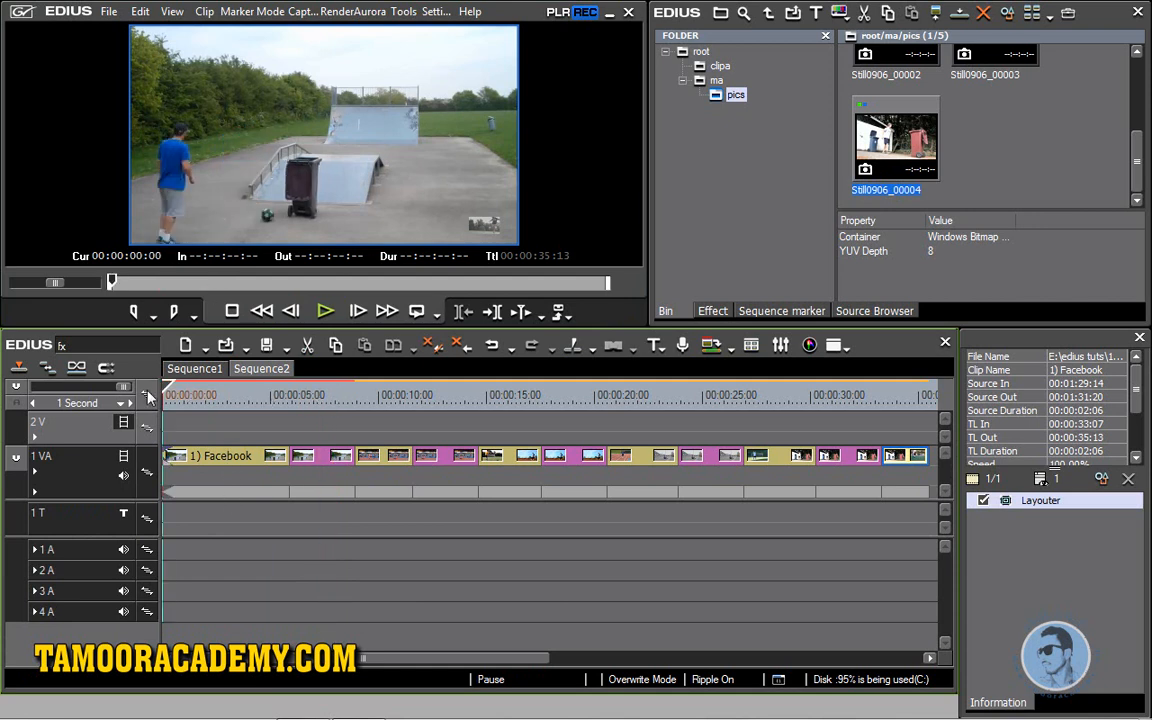
left_click_drag(254, 400, 289, 396)
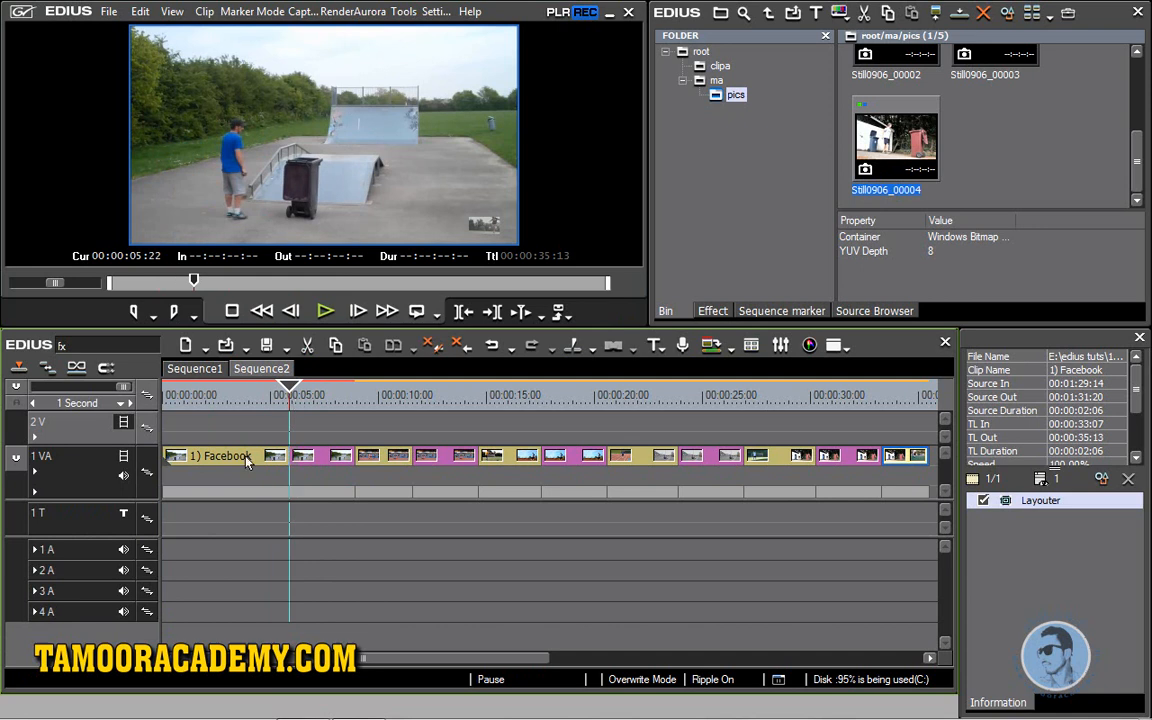
left_click(718, 81)
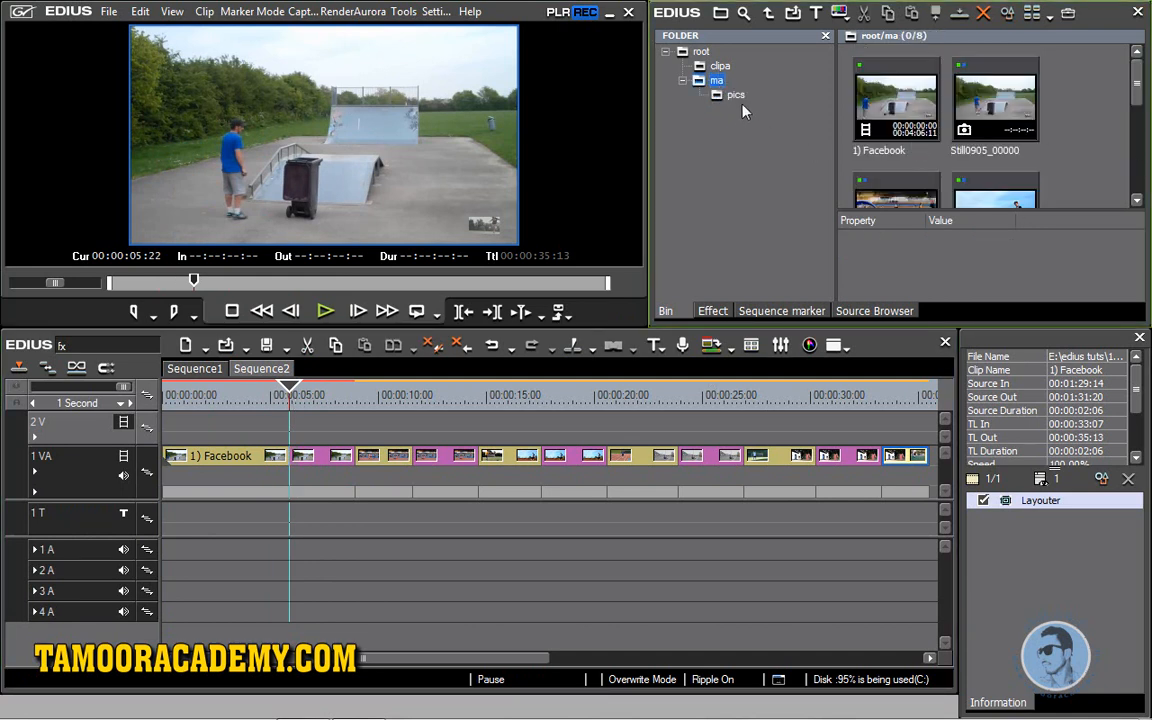
left_click(701, 51)
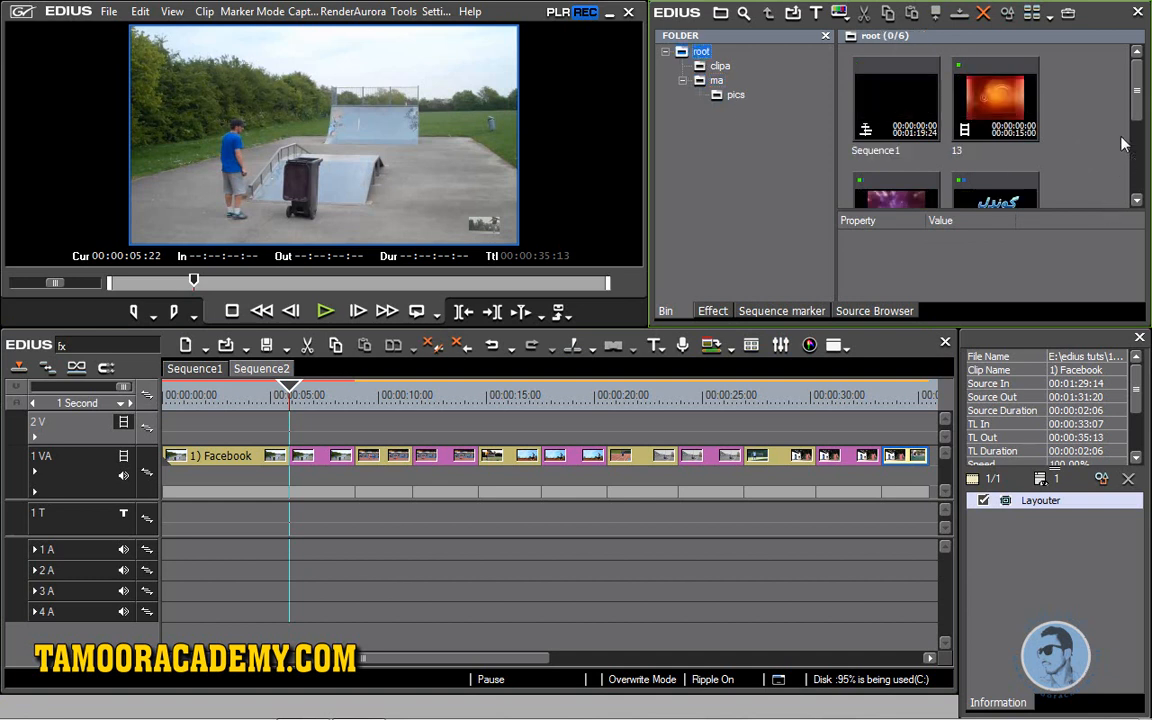
scroll(1125, 165, "down", 5)
scroll(1124, 160, "up", 2)
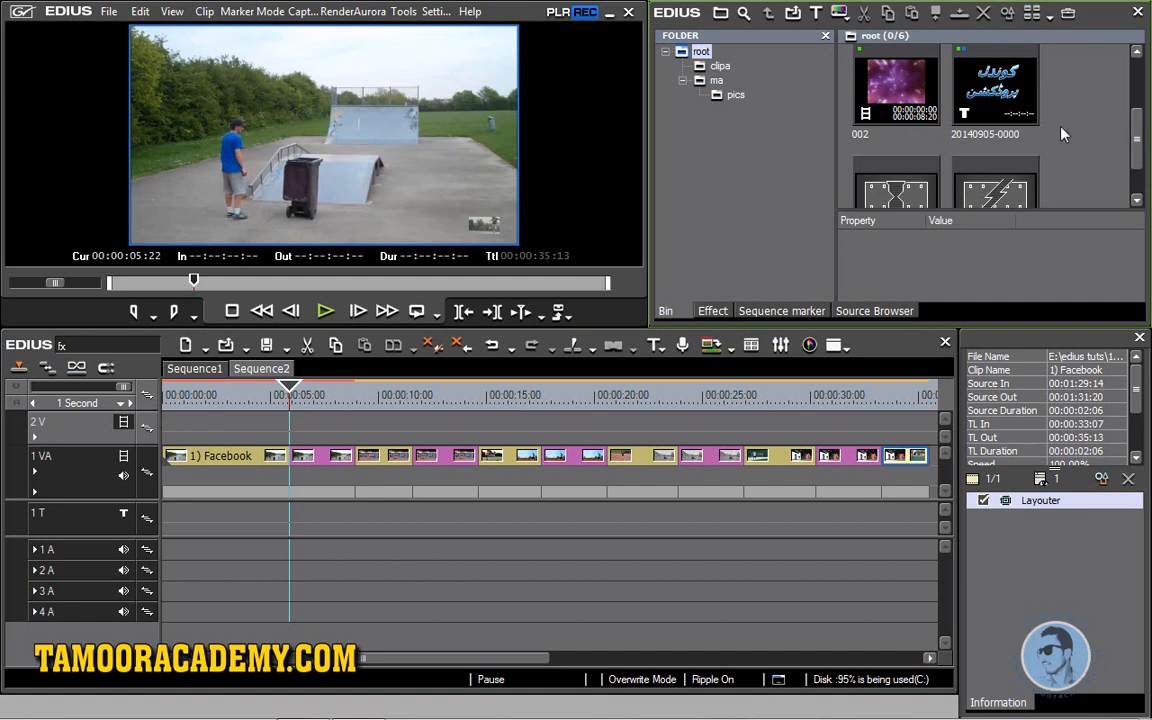
left_click(700, 68)
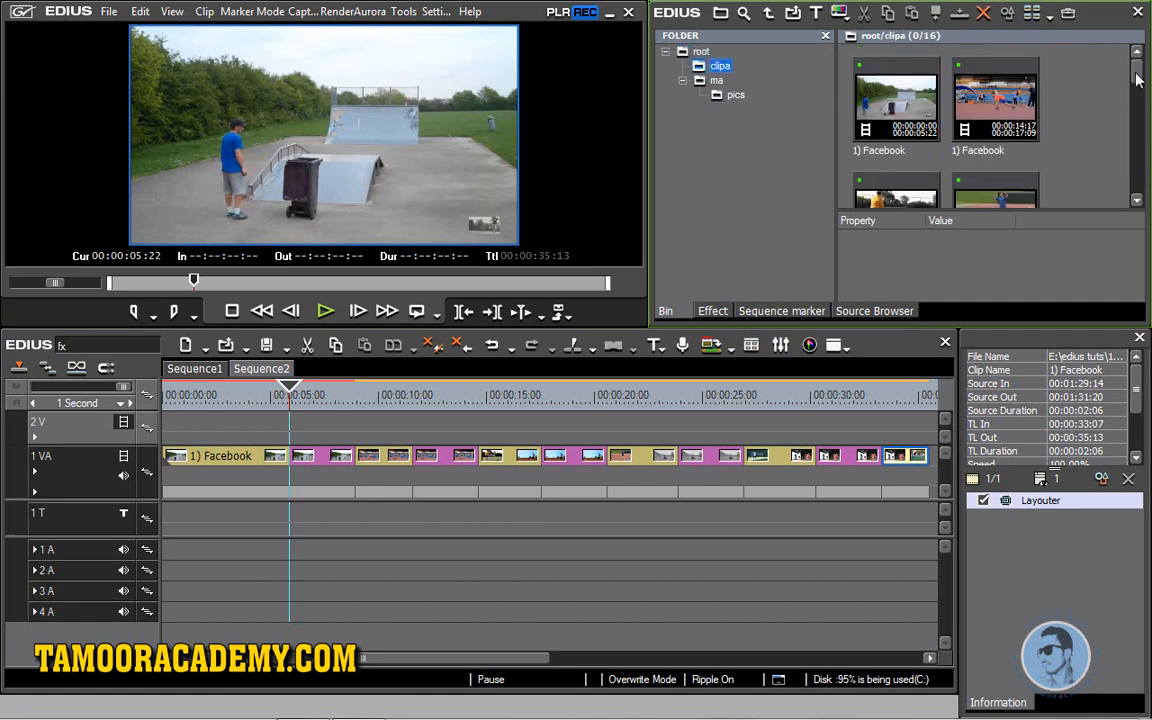
scroll(1128, 113, "down", 2)
scroll(1128, 113, "down", 5)
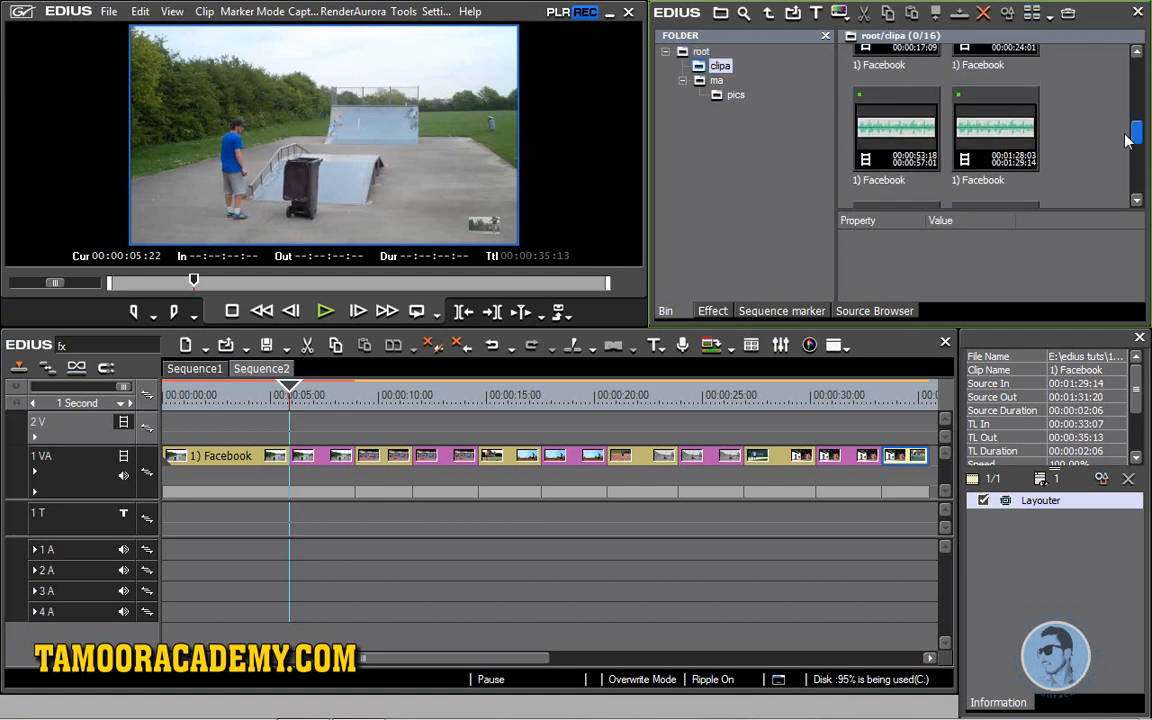
left_click(712, 81)
scroll(1133, 120, "down", 3)
left_click_drag(1131, 131, 1131, 172)
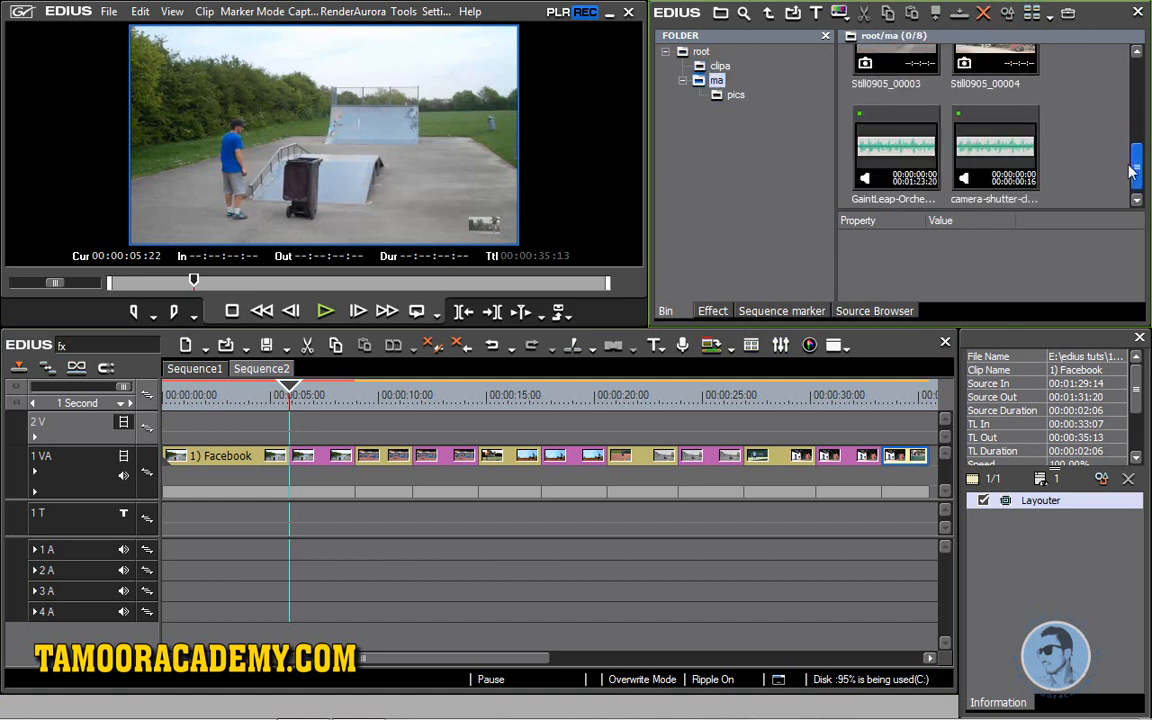
left_click_drag(995, 150, 296, 549)
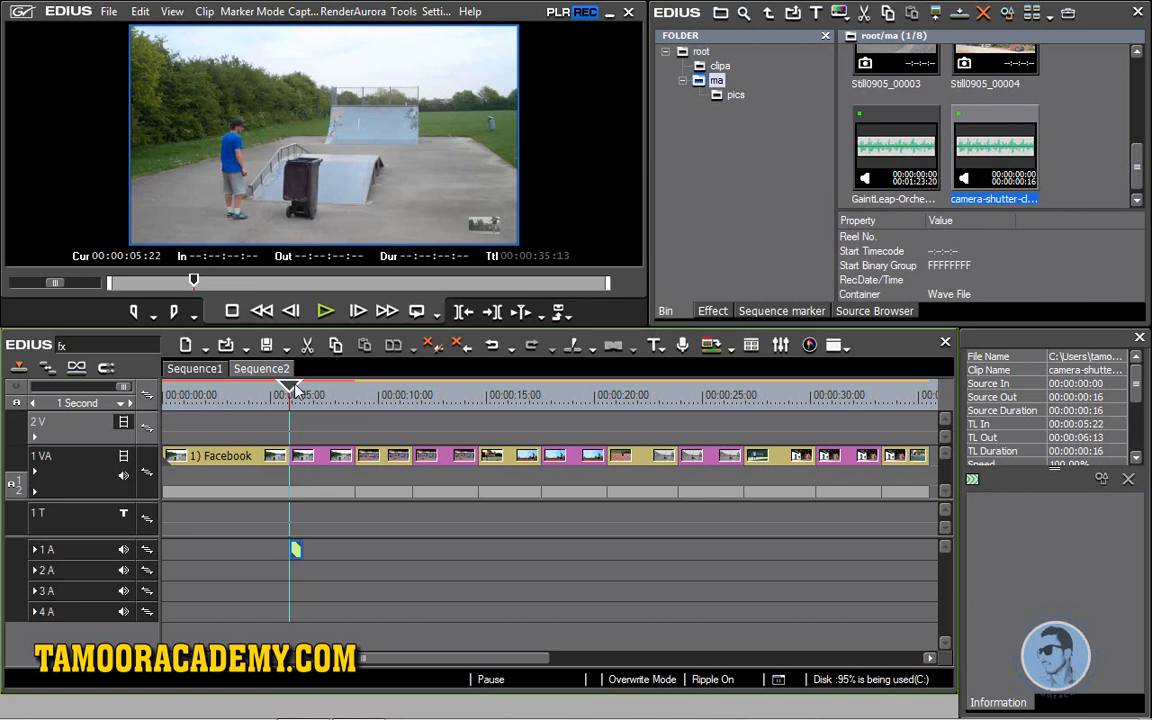
- Play the sequence twice from 00:00:05:22 to listen to the shutter sound at the start of the first still
left_click(318, 315)
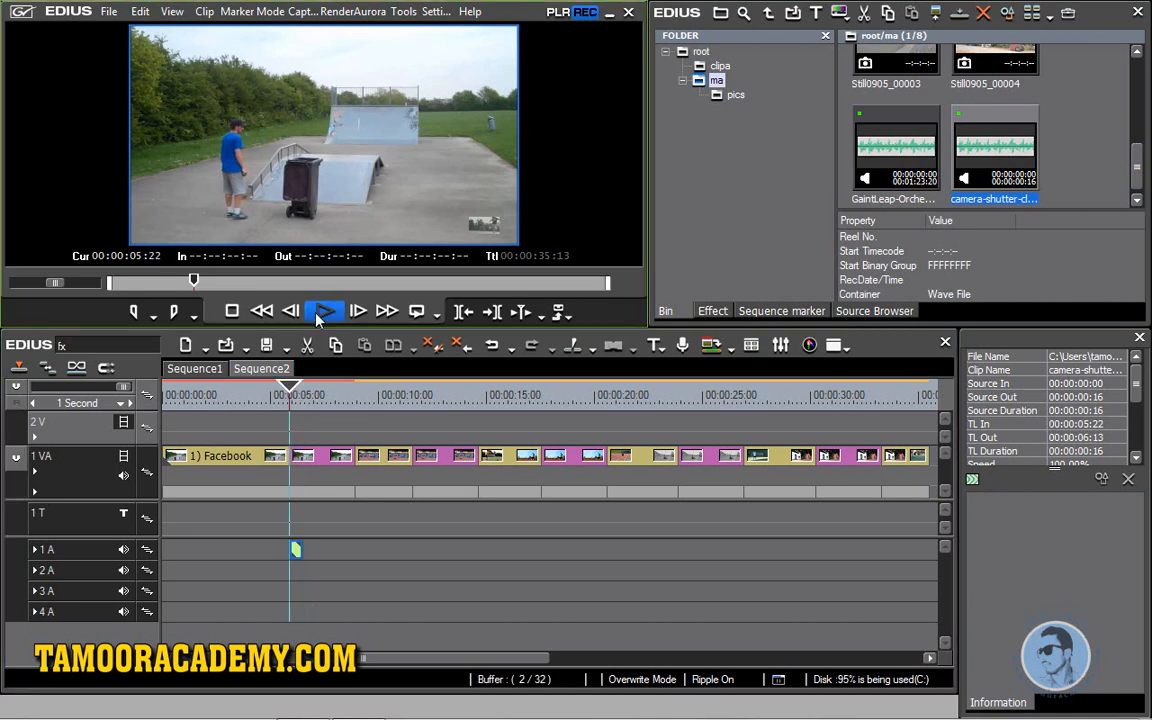
left_click(320, 312)
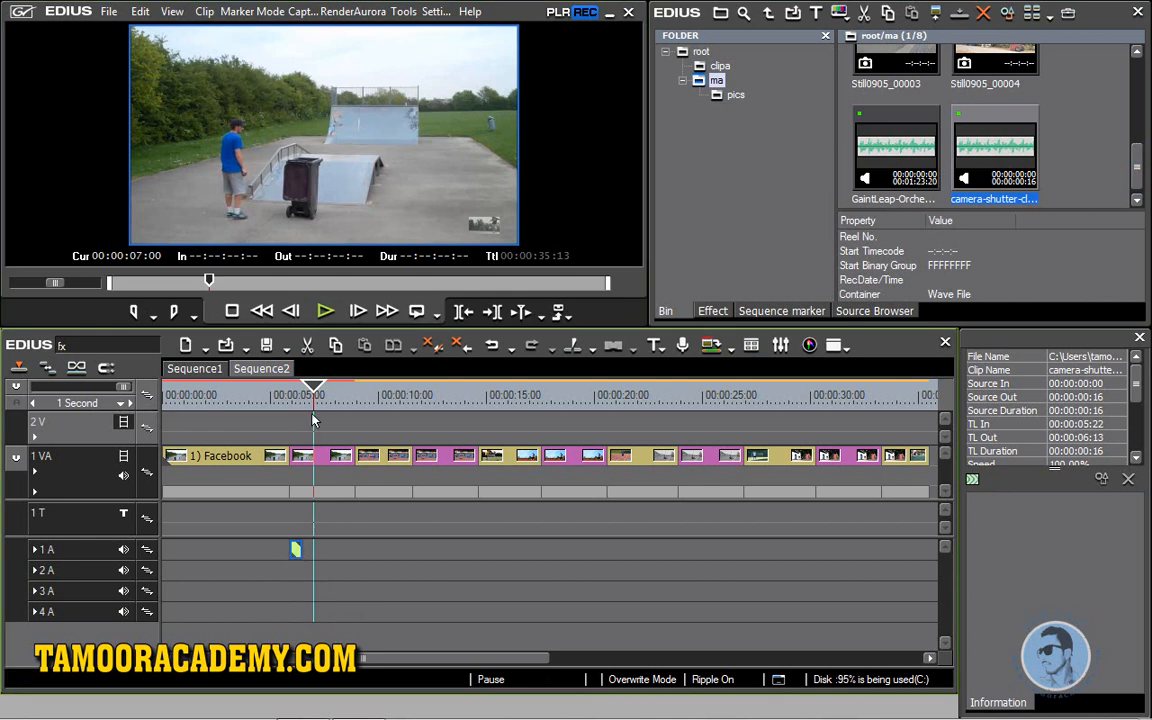
left_click_drag(314, 395, 290, 394)
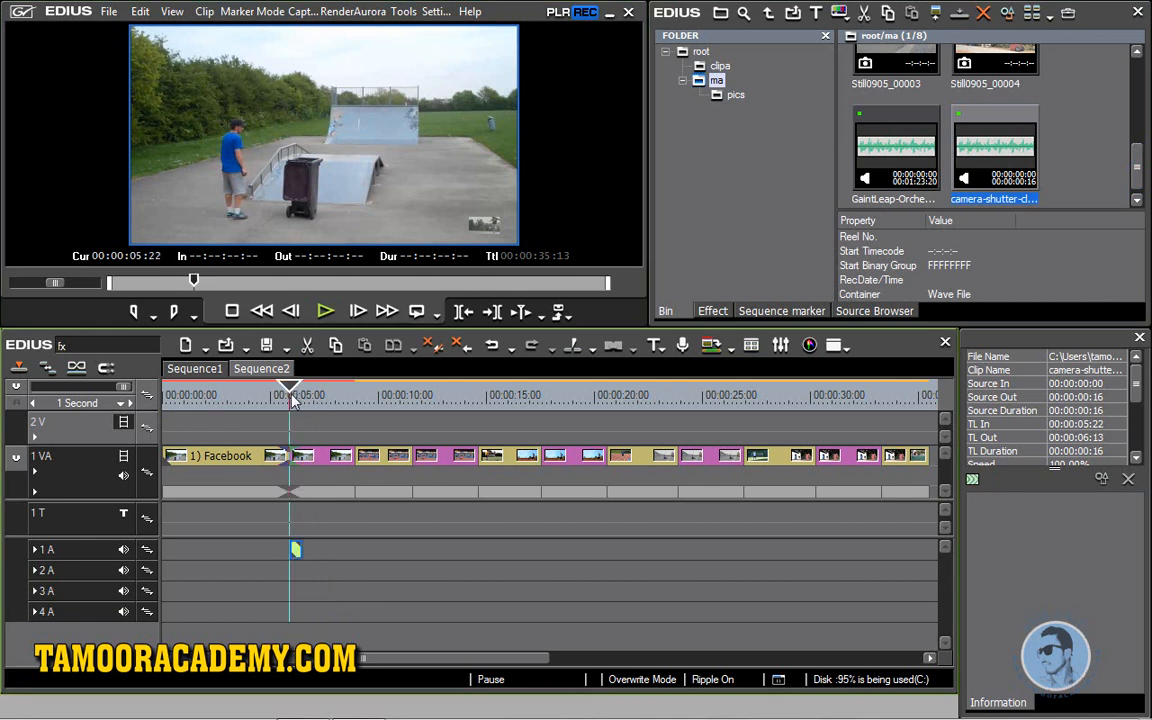
left_click(326, 313)
left_click(326, 313)
- Check the speaker and application levels in the Windows Volume Mixer, then close it
mouse_move(1017, 710)
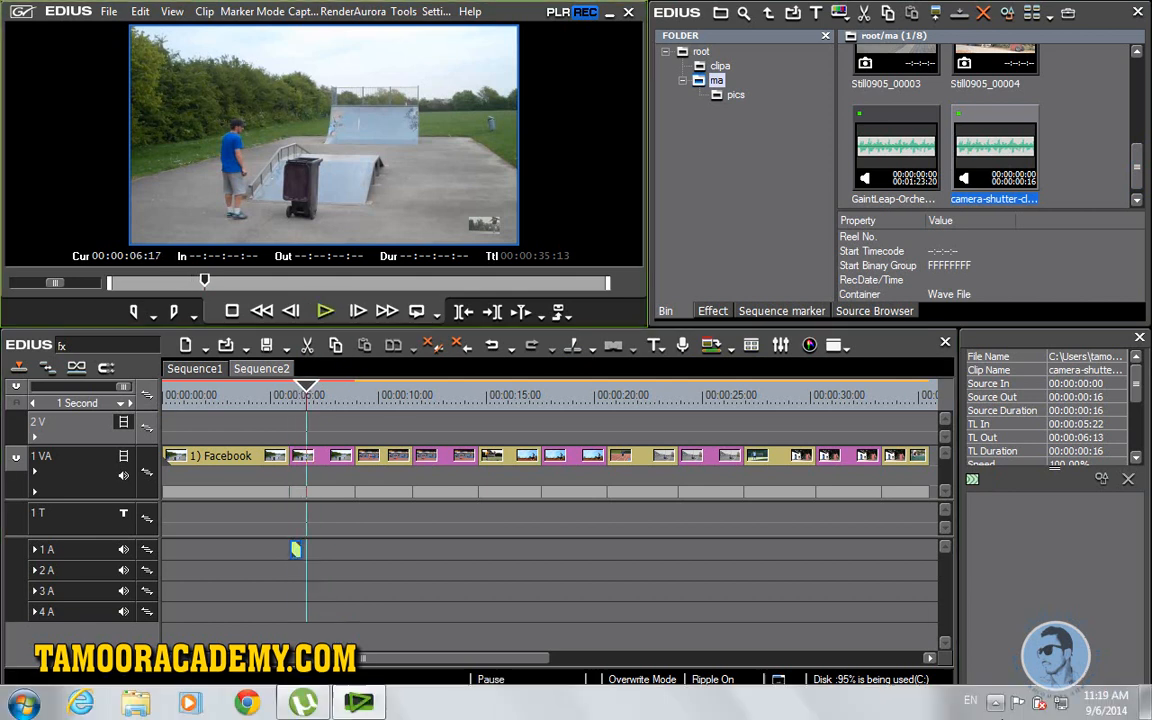
left_click(995, 702)
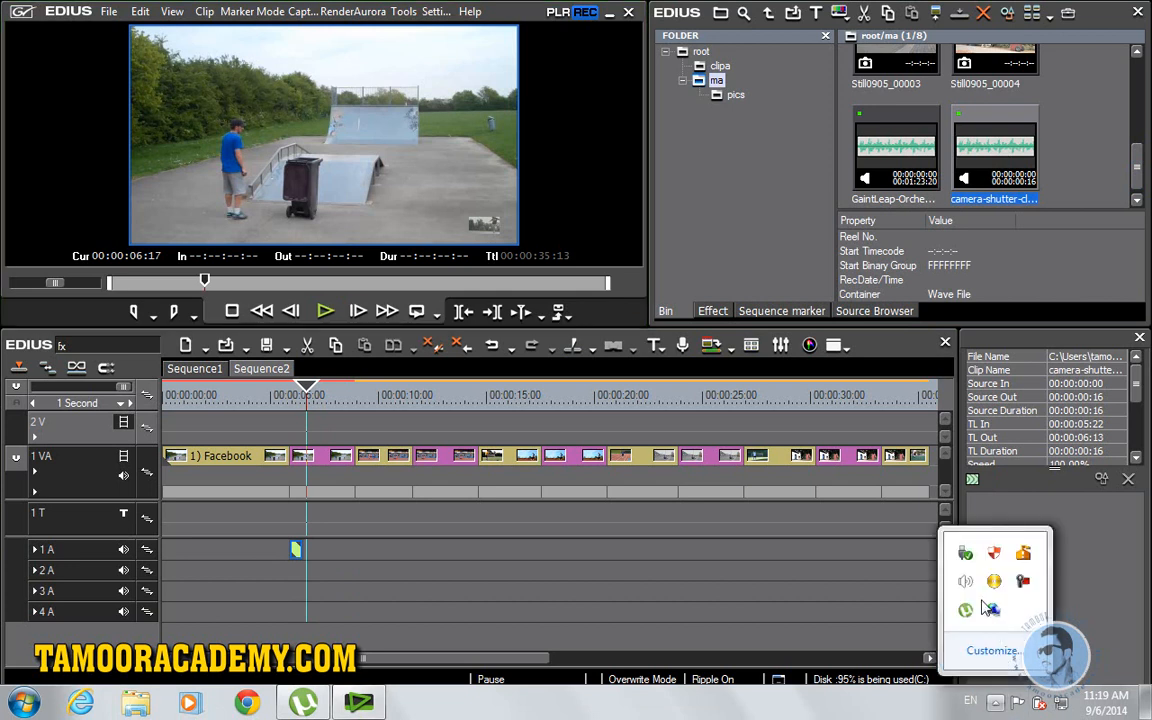
left_click(965, 588)
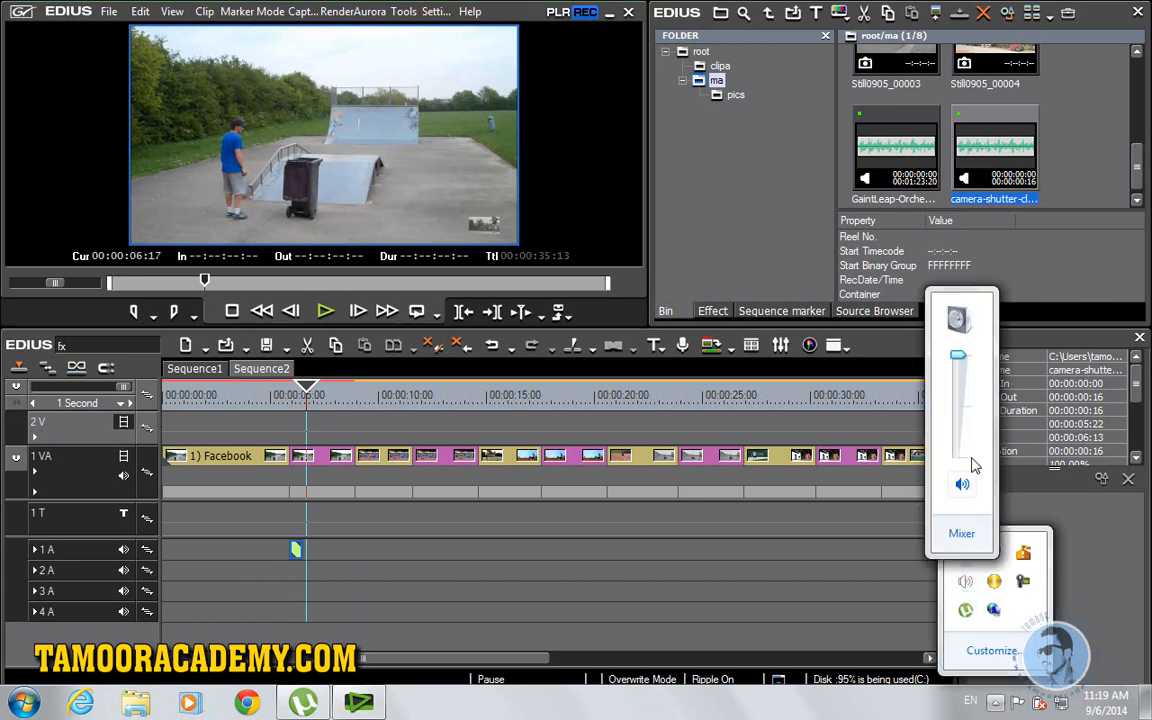
left_click(958, 534)
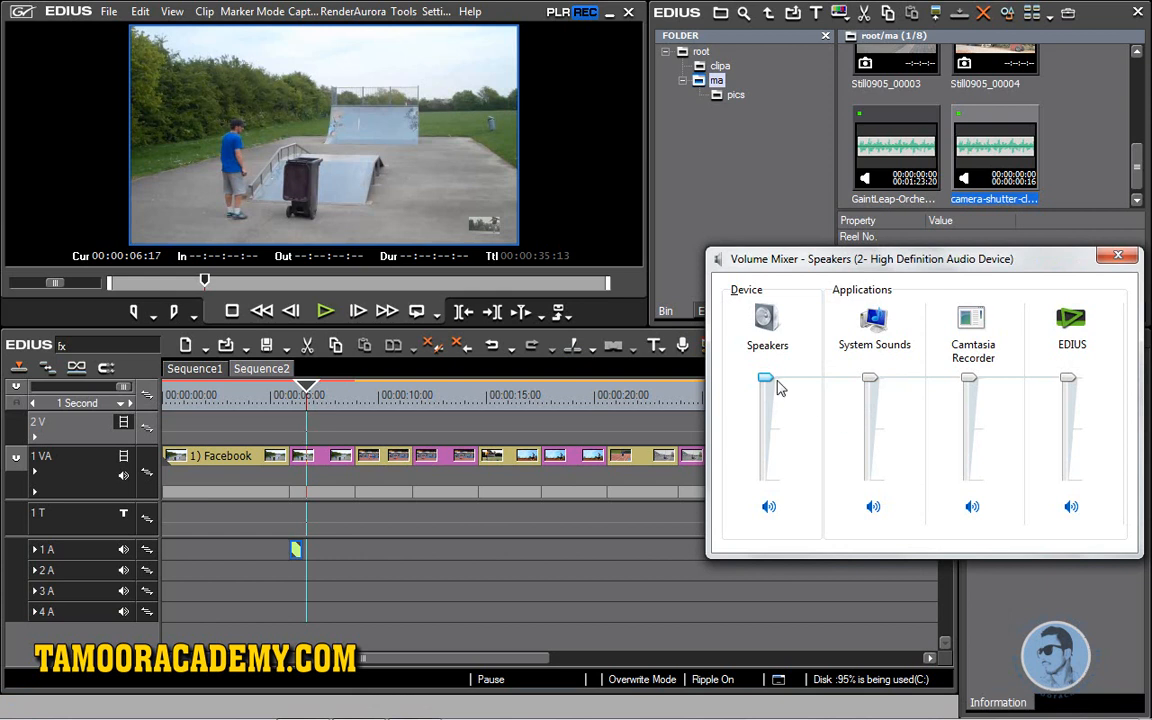
left_click(1118, 255)
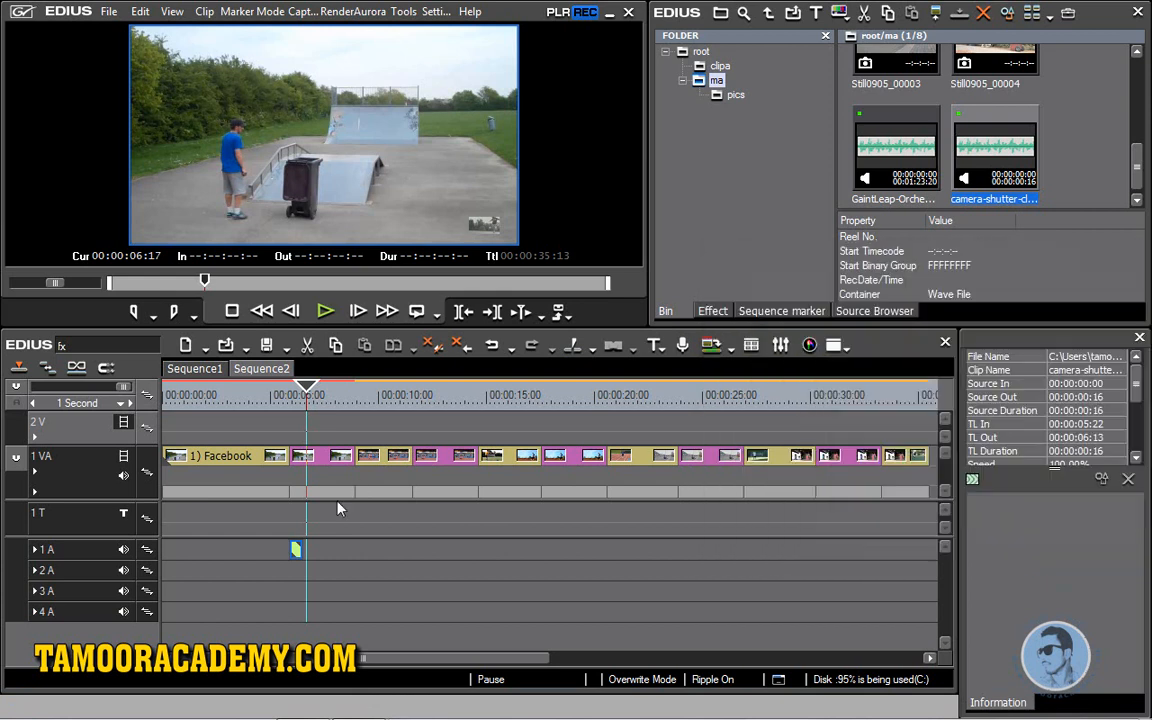
- Normalize the shutter sound on track 1A to an audio level of 14 dB
right_click(297, 550)
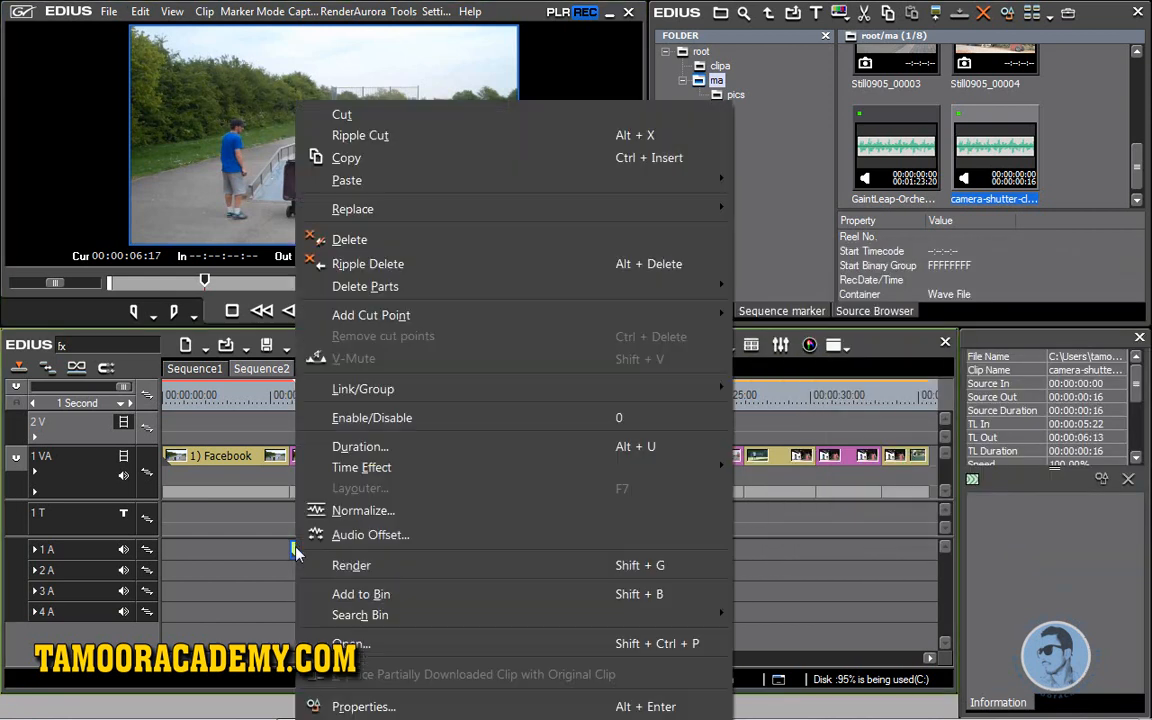
left_click(309, 510)
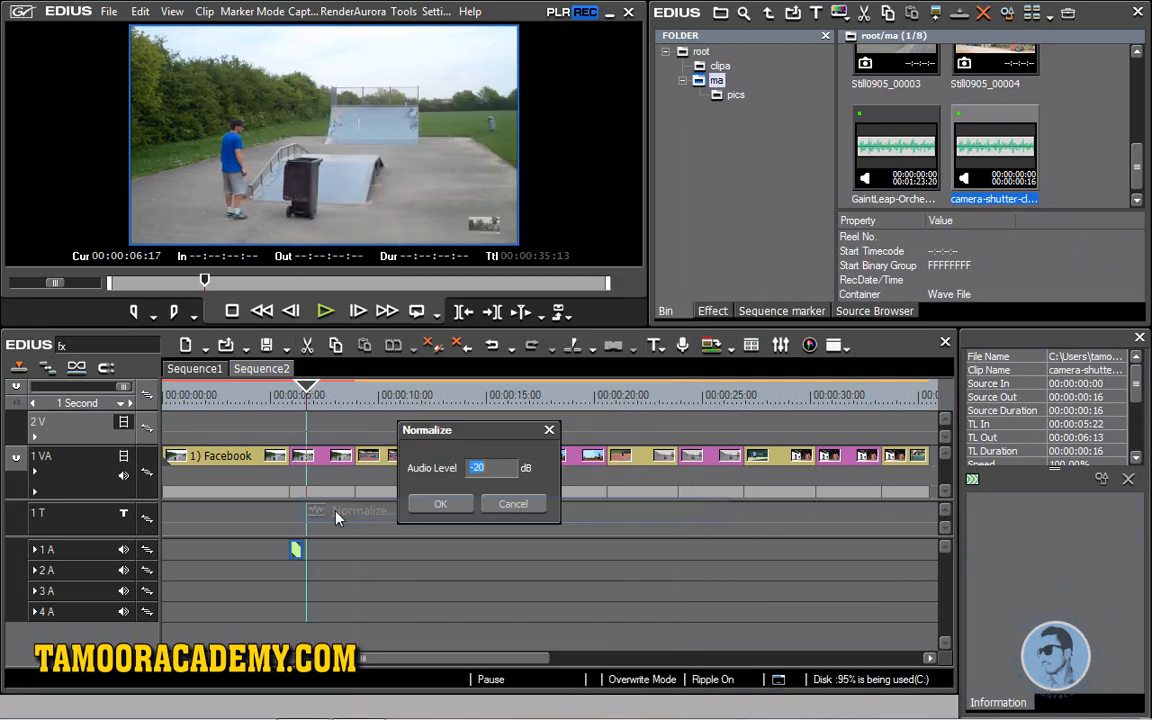
left_click_drag(481, 480, 487, 441)
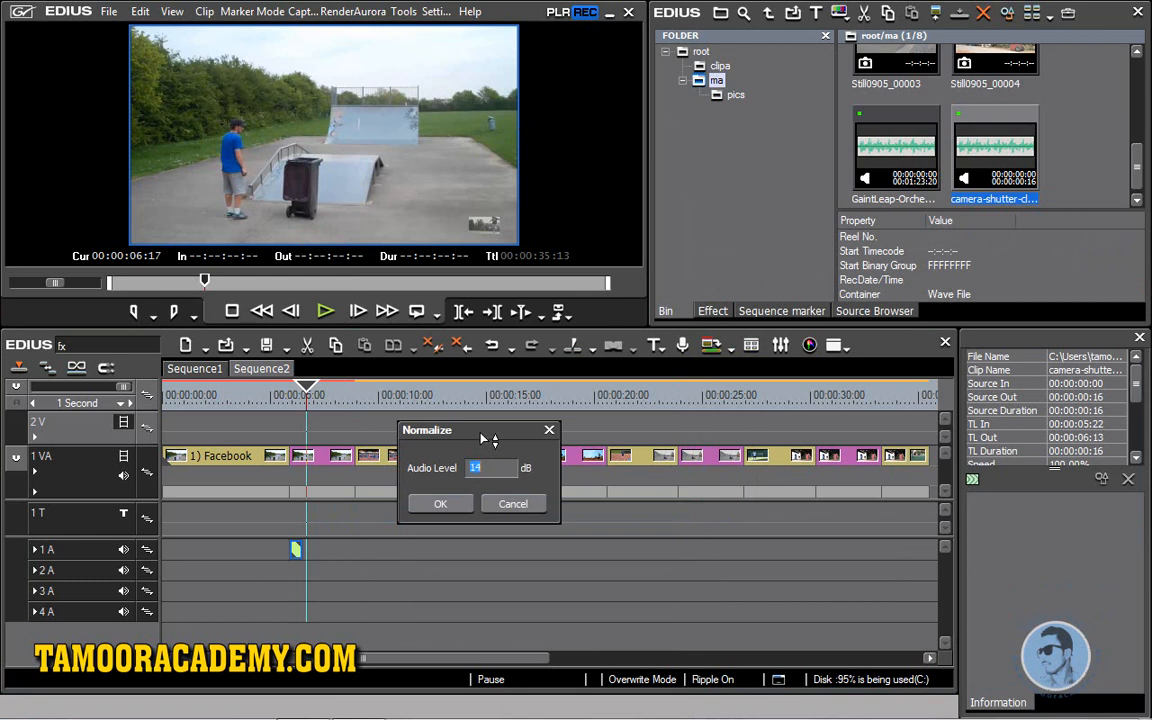
left_click(446, 506)
- Play the first still from 00:00:05:22 to listen to the normalized shutter sound
left_click(302, 397)
left_click(325, 311)
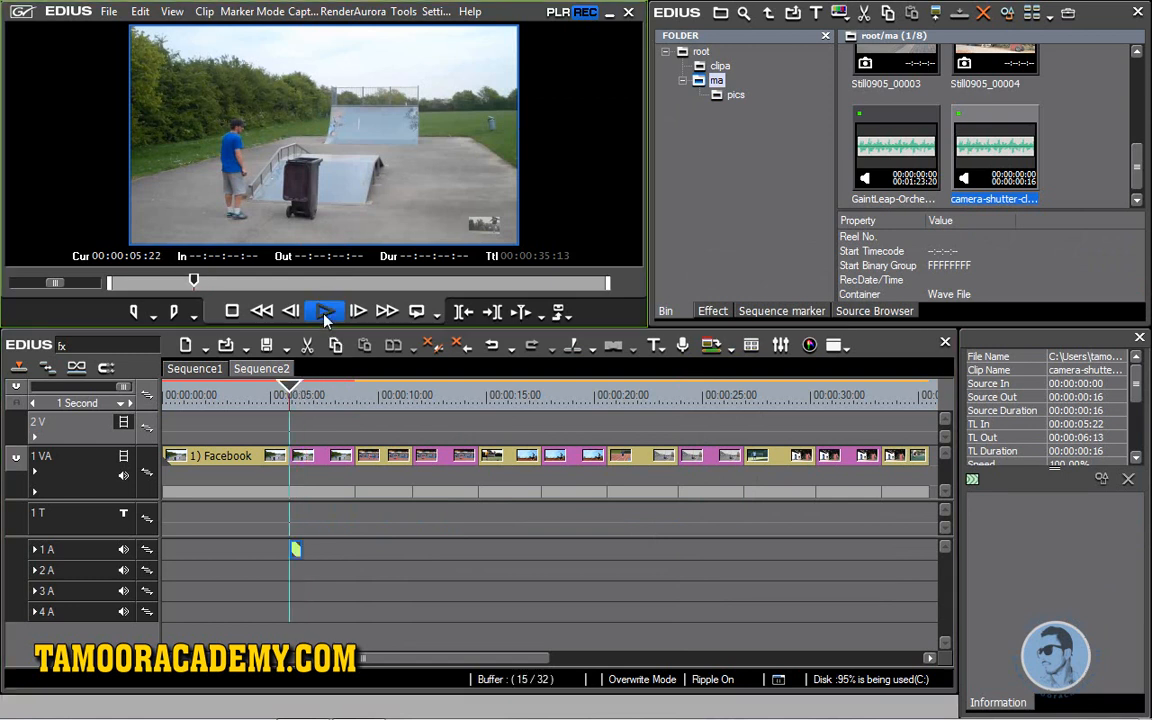
left_click(324, 317)
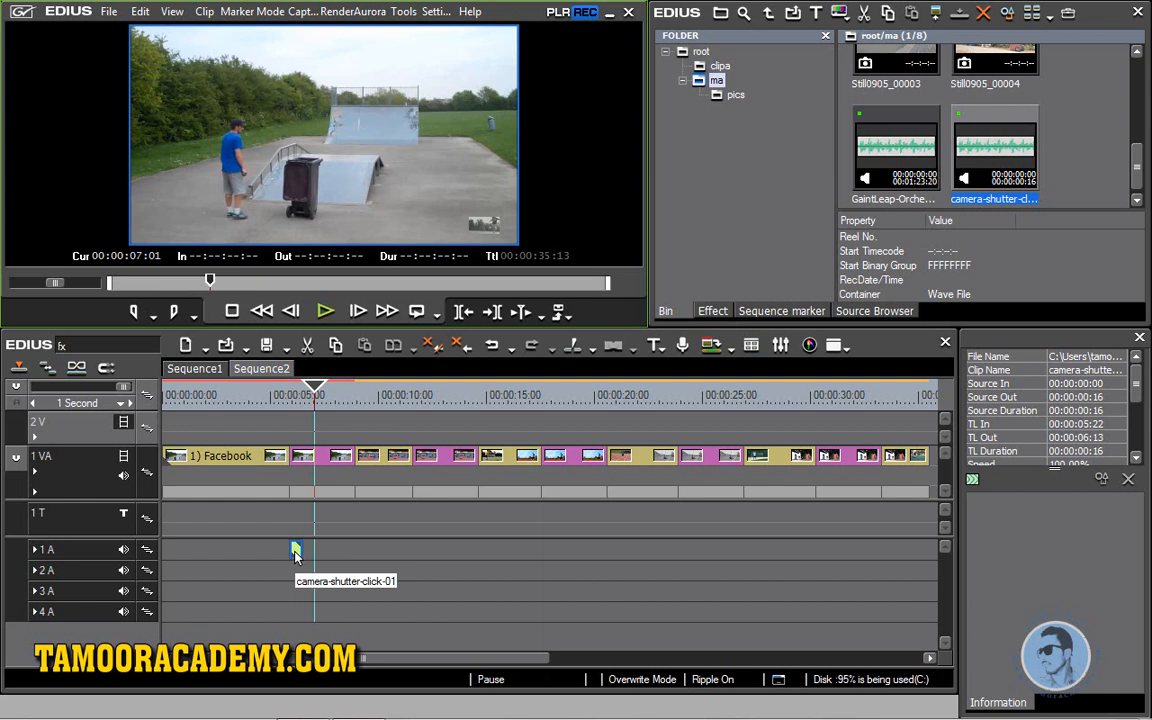
- Add a white Color Matte on track 2V at 00:00:05:22 and trim it to 00:00:00:16, matching the shutter sound's length
left_click_drag(315, 391, 289, 394)
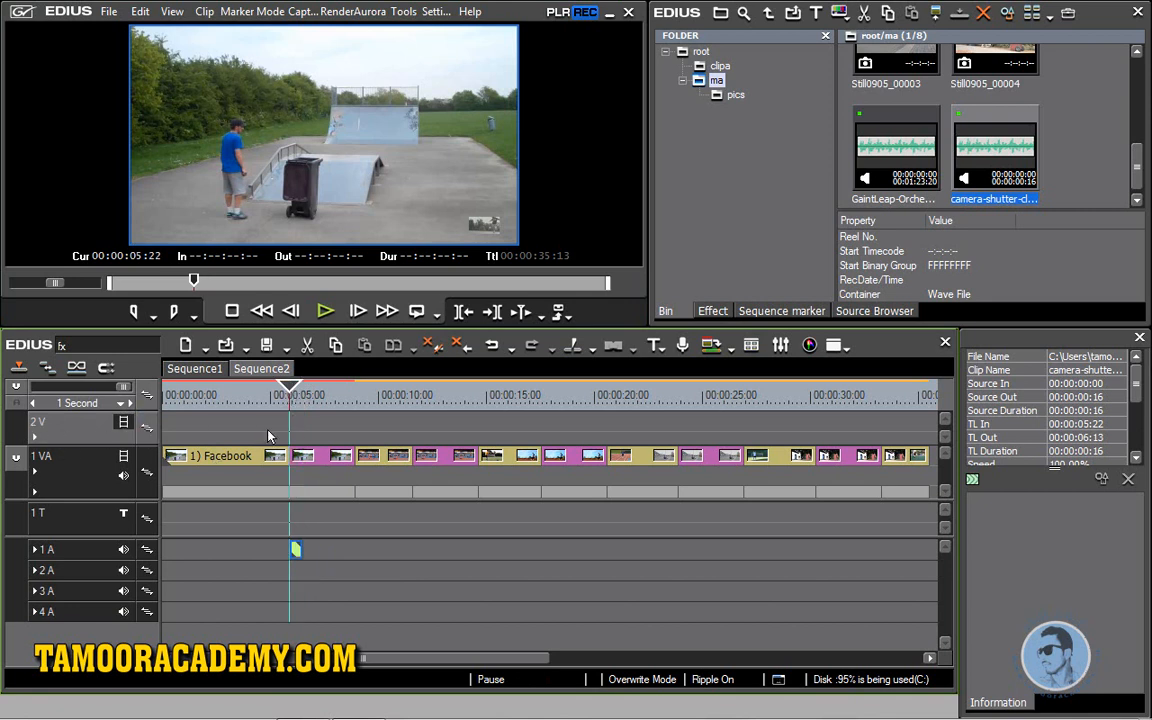
right_click(295, 431)
mouse_move(350, 440)
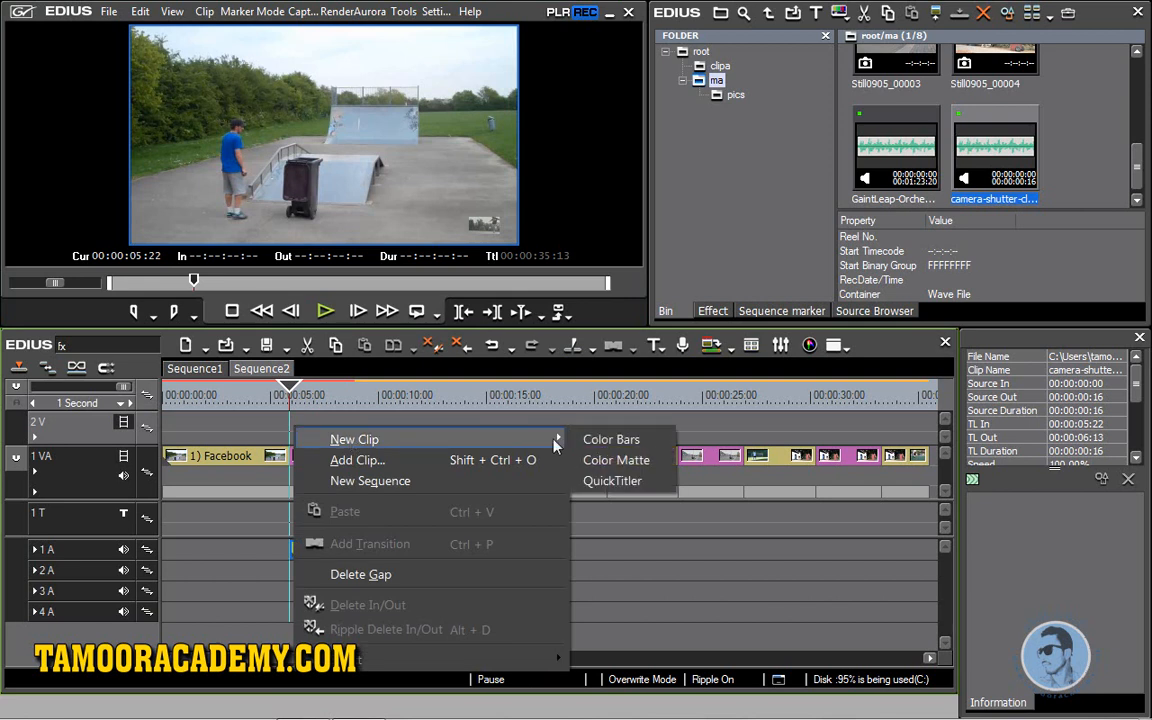
left_click(623, 468)
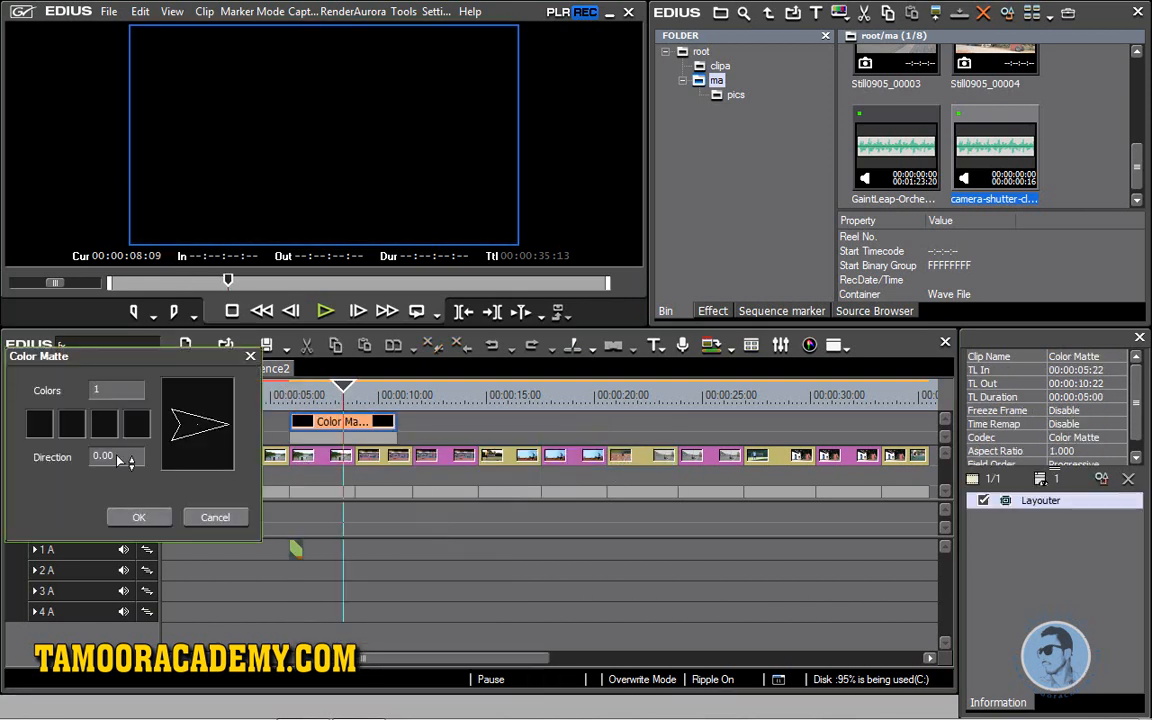
left_click(43, 431)
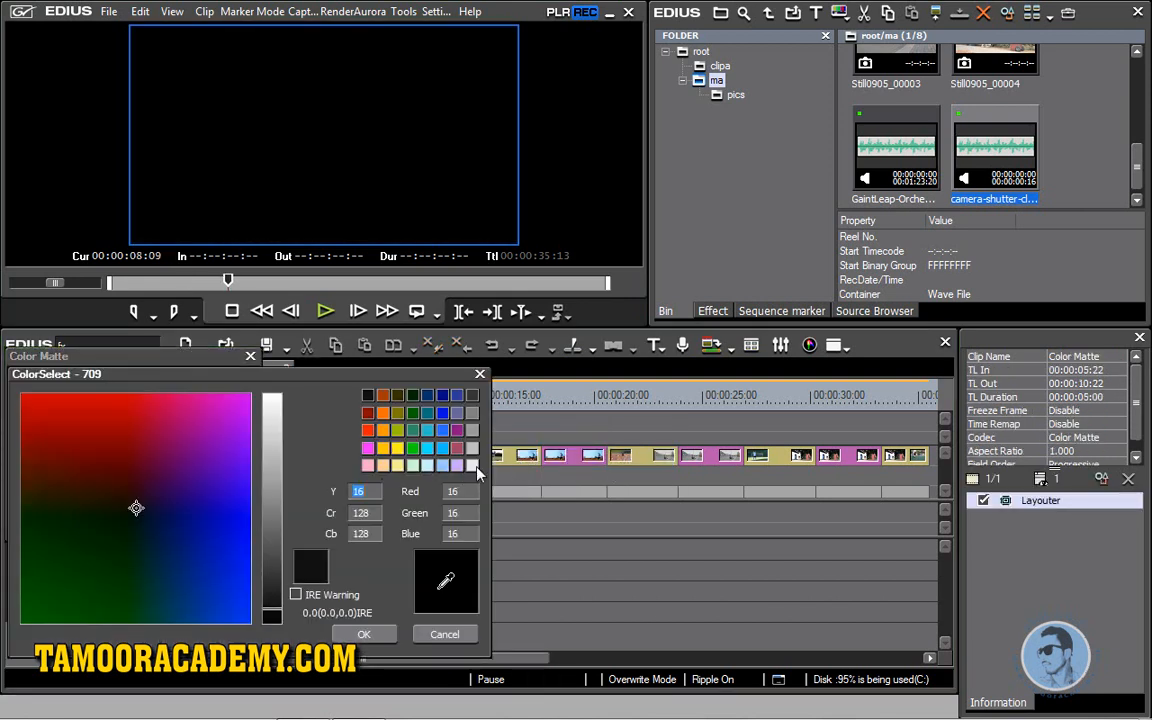
left_click(473, 466)
left_click(364, 634)
left_click(139, 519)
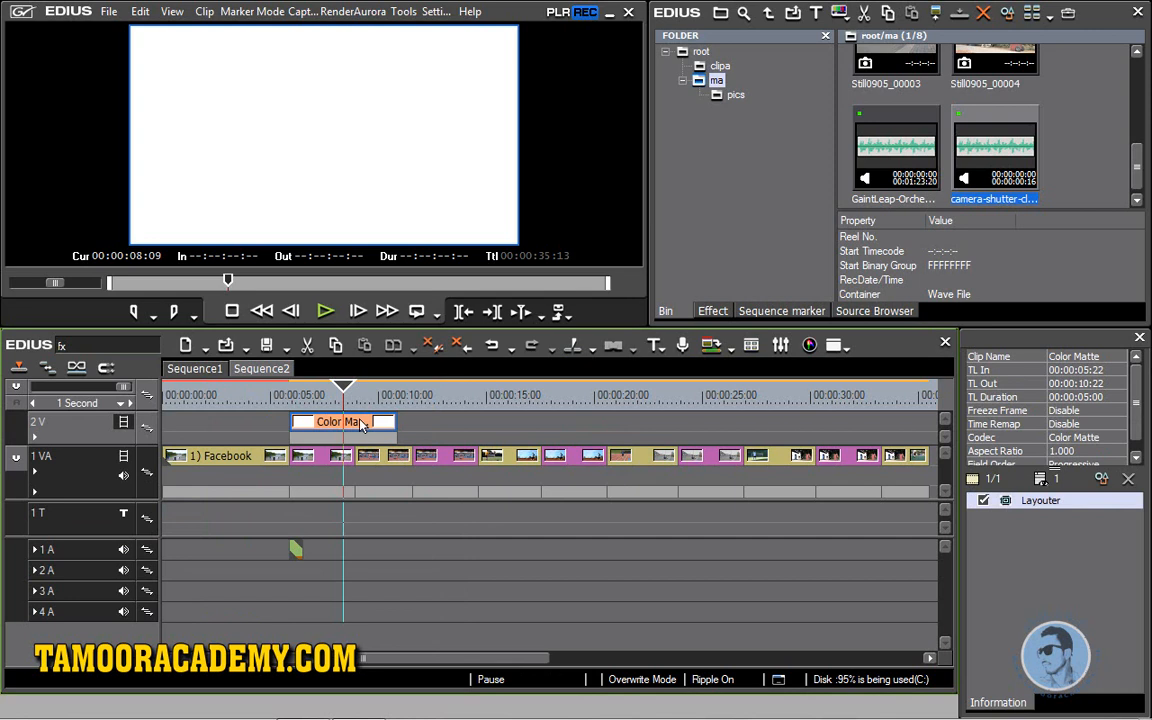
left_click_drag(398, 427, 321, 424)
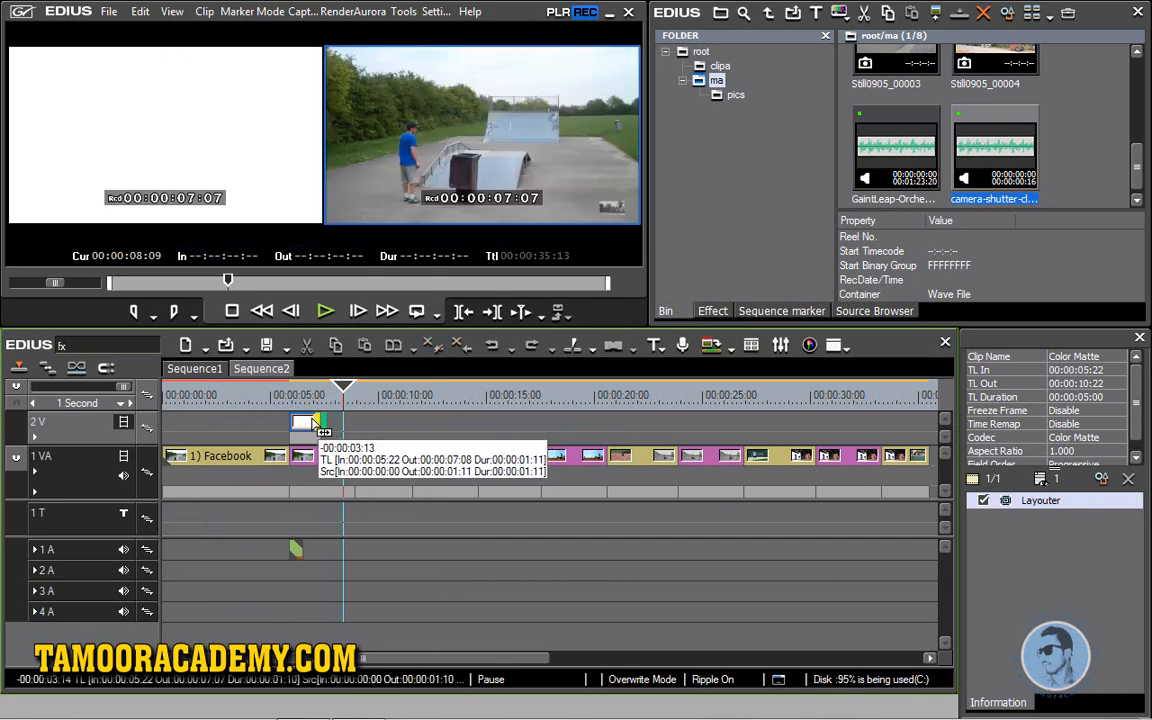
- Enable the mixer on track 2V and fade the color matte from full opacity near its start to fully transparent at its end
left_click_drag(34, 438, 33, 437)
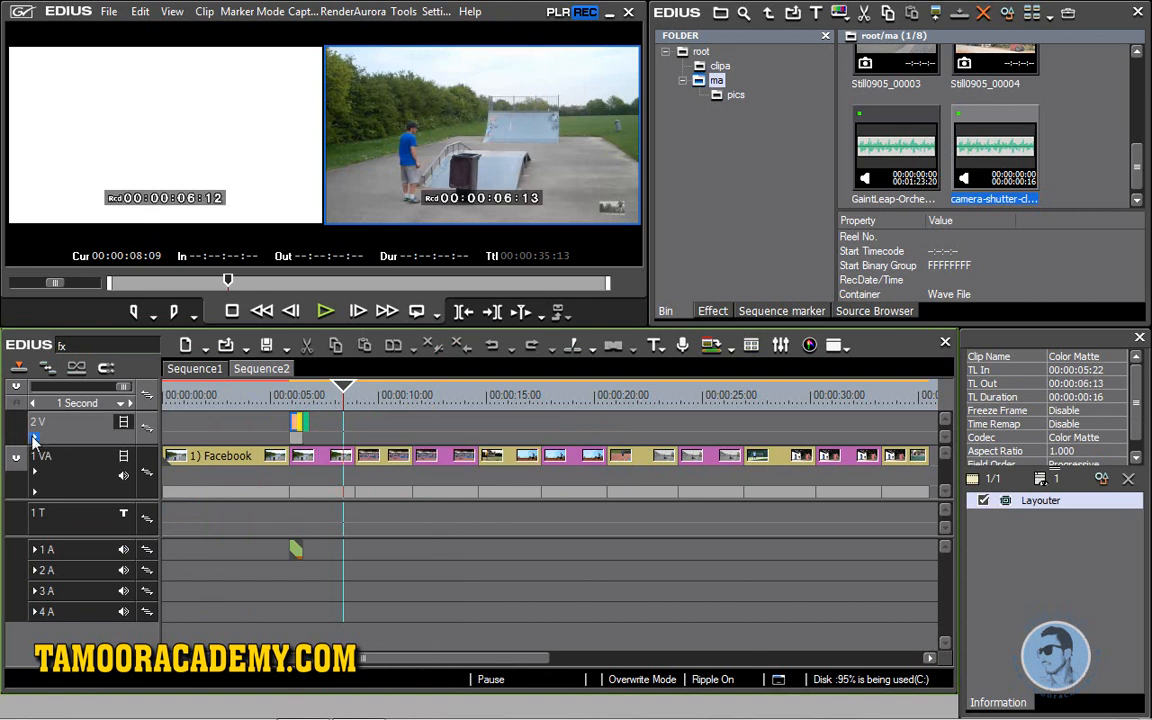
left_click(34, 438)
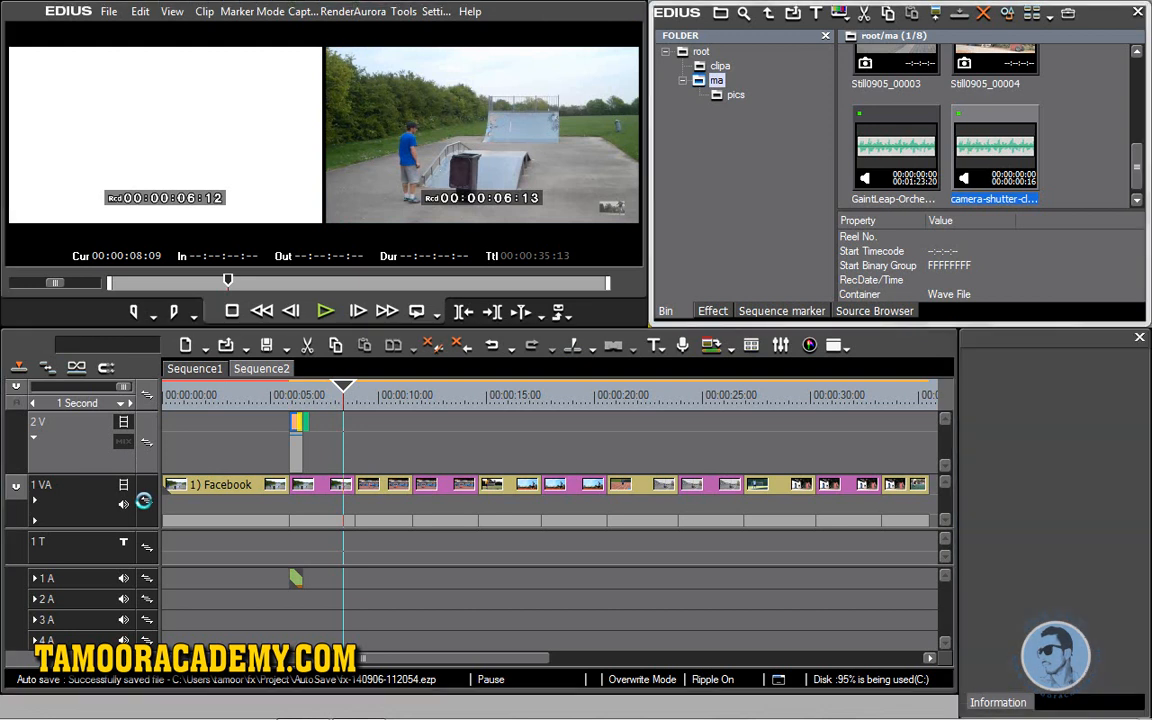
left_click(288, 396)
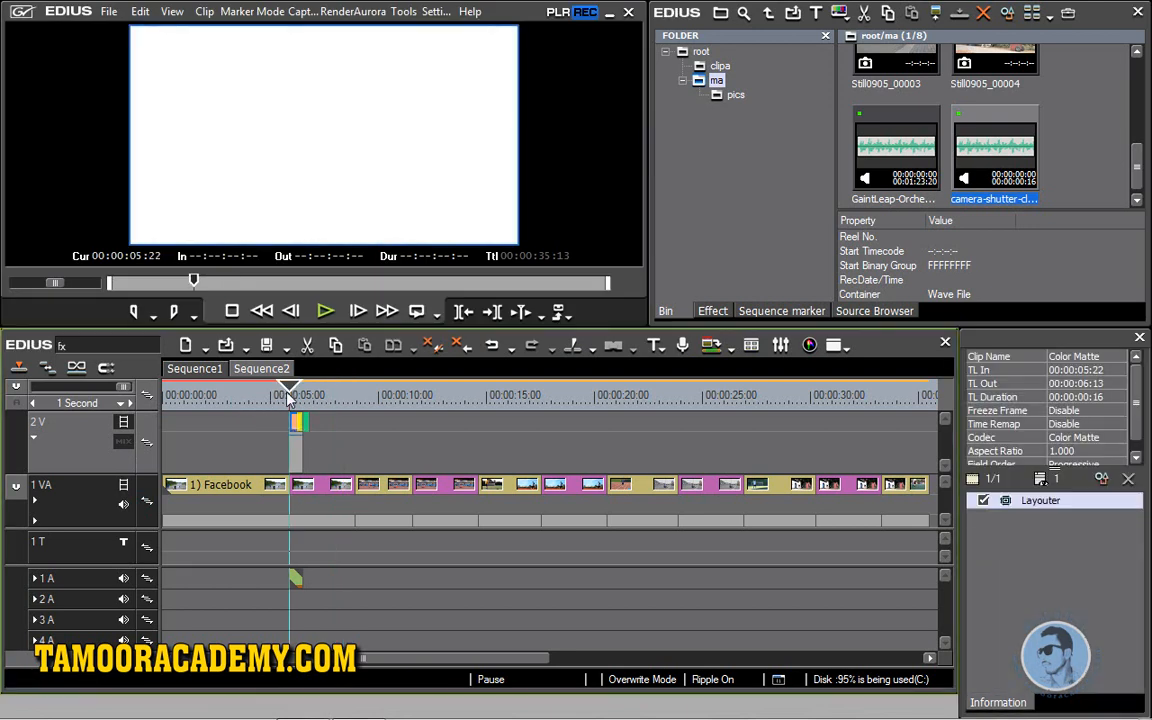
left_click(304, 393)
left_click(290, 394)
left_click(123, 441)
left_click_drag(122, 387, 60, 390)
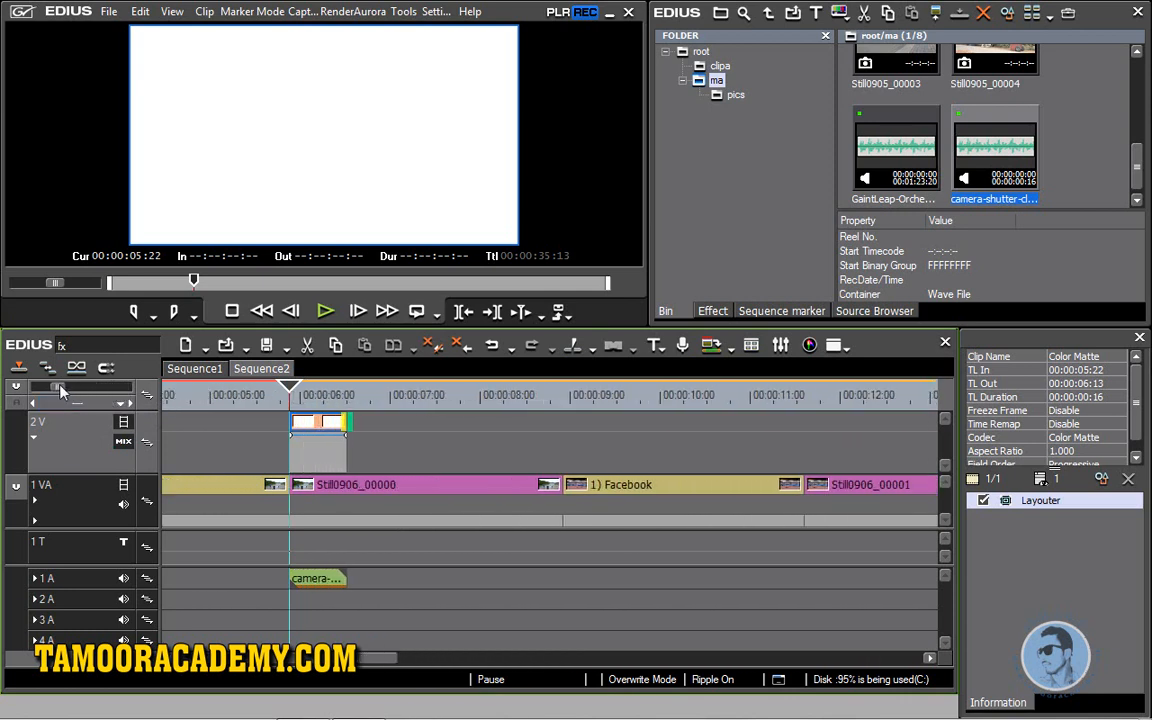
left_click(306, 437)
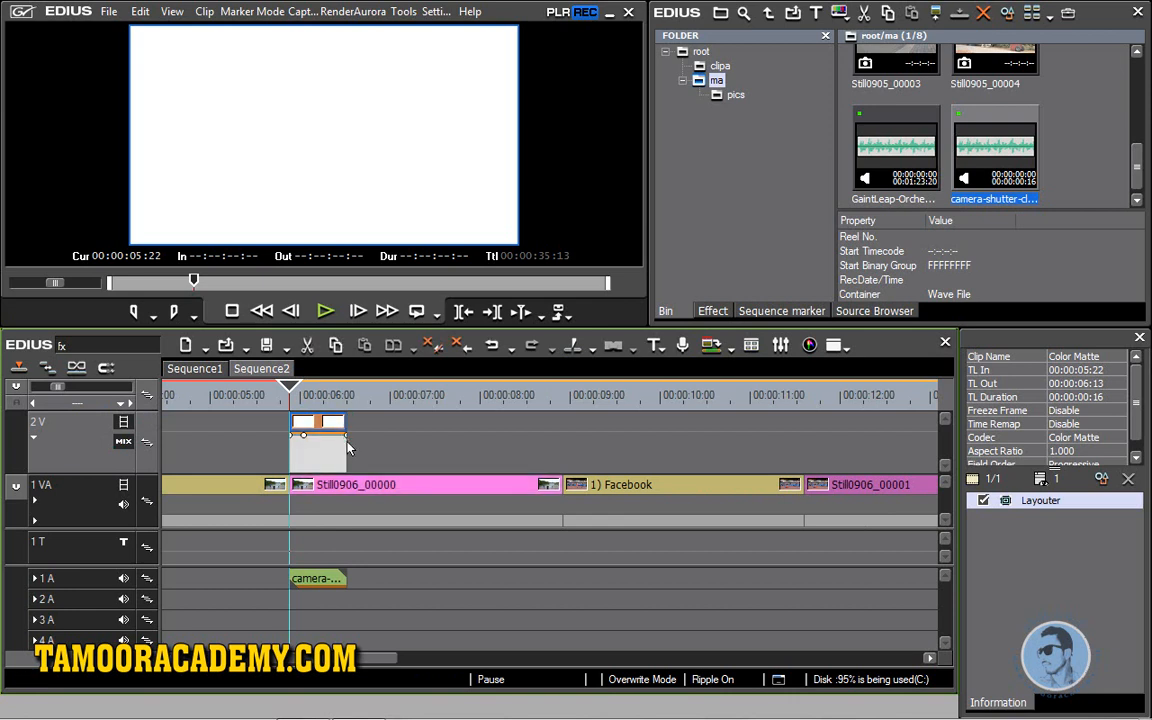
left_click_drag(346, 440, 349, 501)
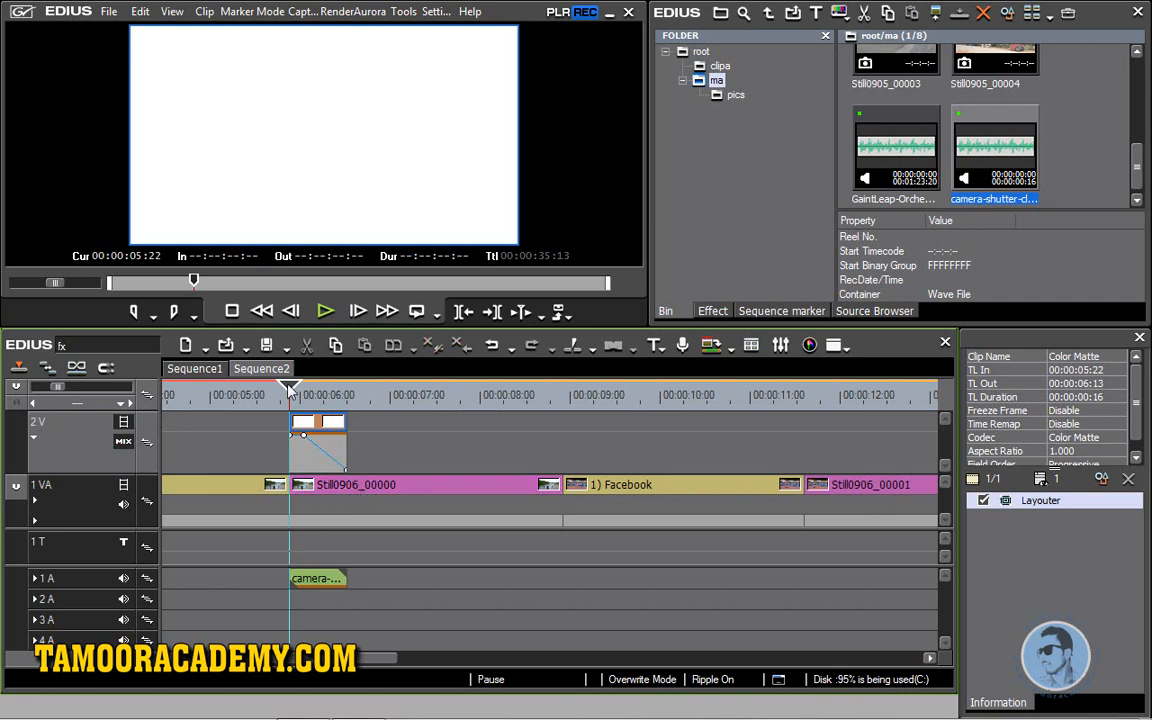
- Play the start of the first still from just before 00:00:05:22 to review the white flash together with the shutter sound
left_click_drag(289, 388, 263, 390)
left_click(323, 312)
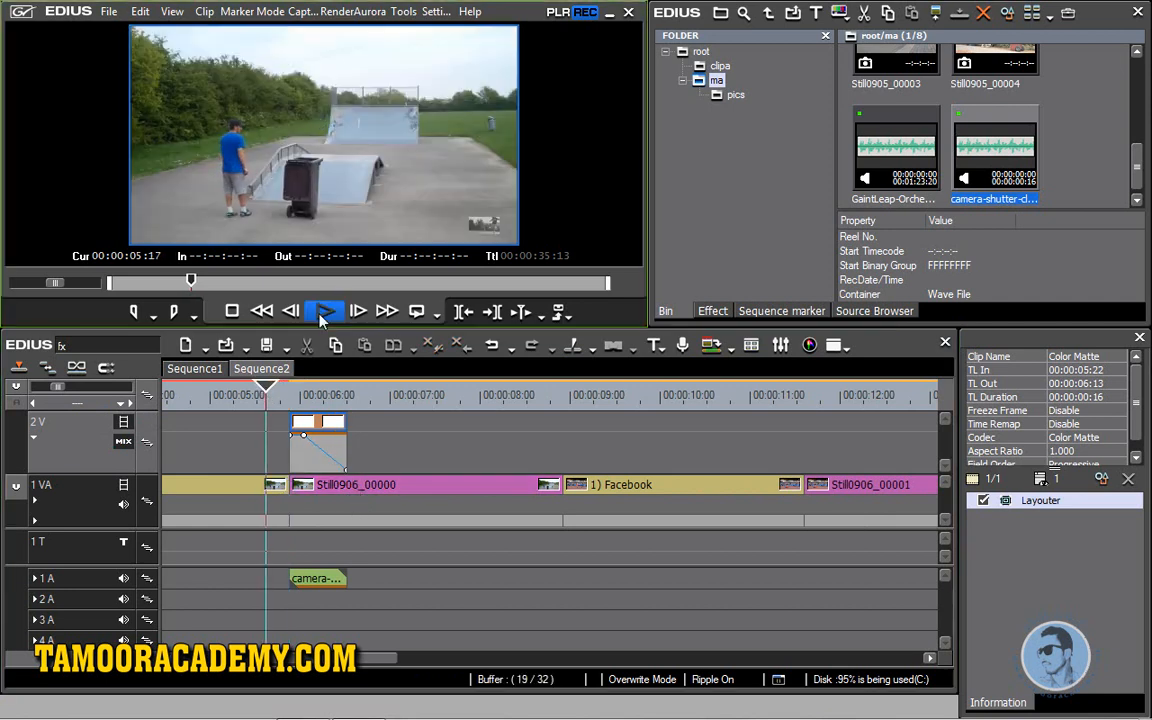
left_click(321, 314)
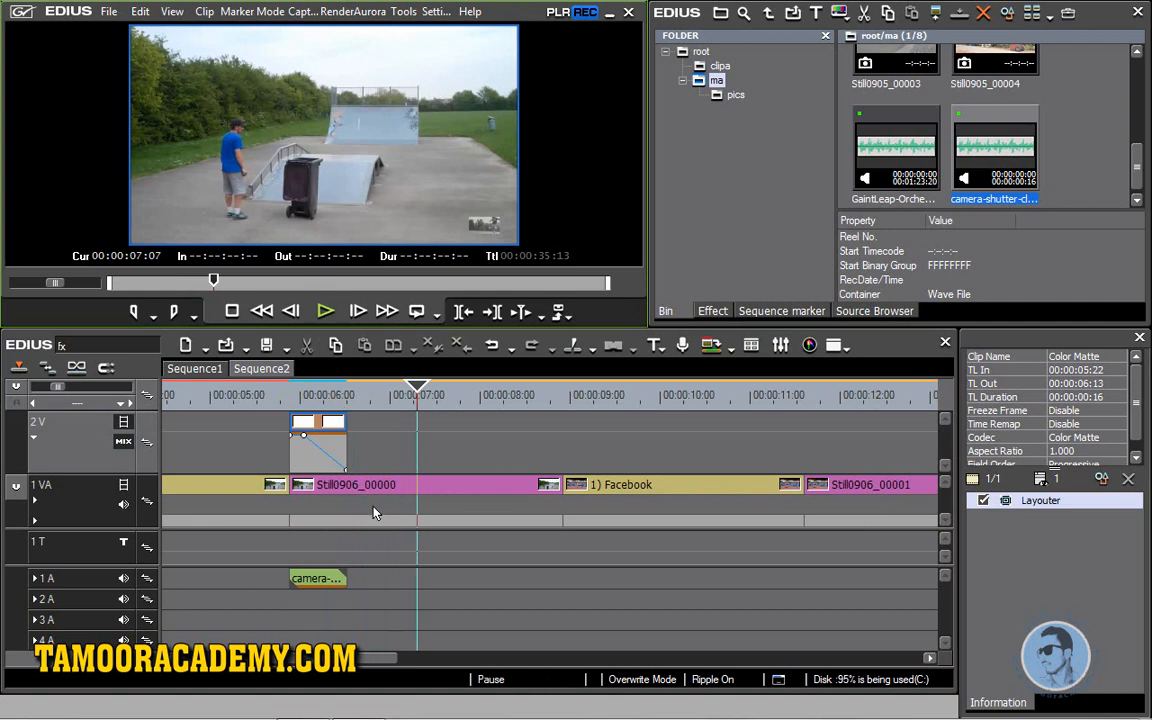
left_click(346, 430)
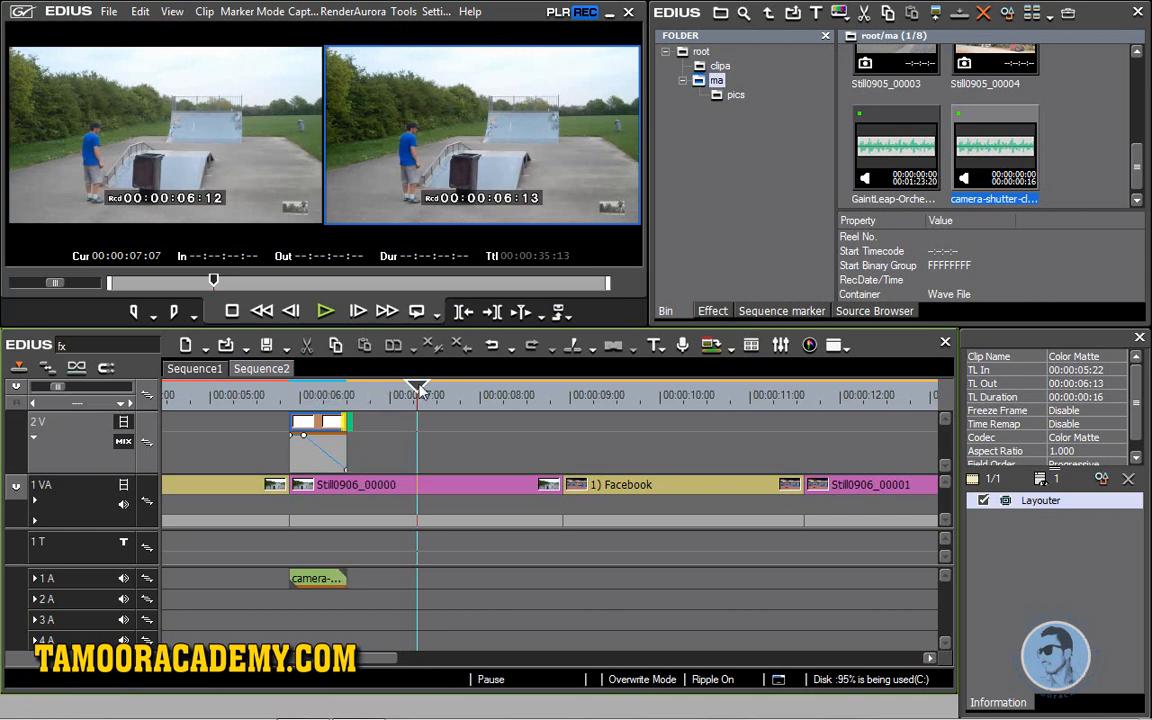
left_click(290, 311)
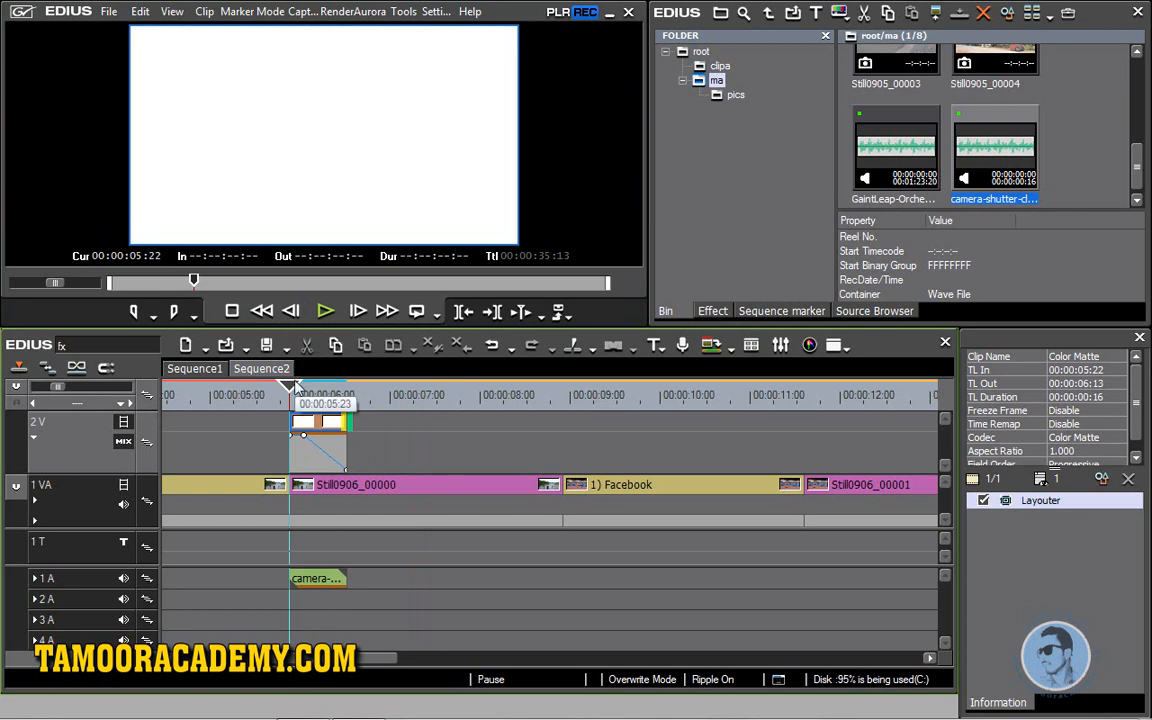
left_click_drag(291, 387, 265, 391)
left_click(326, 311)
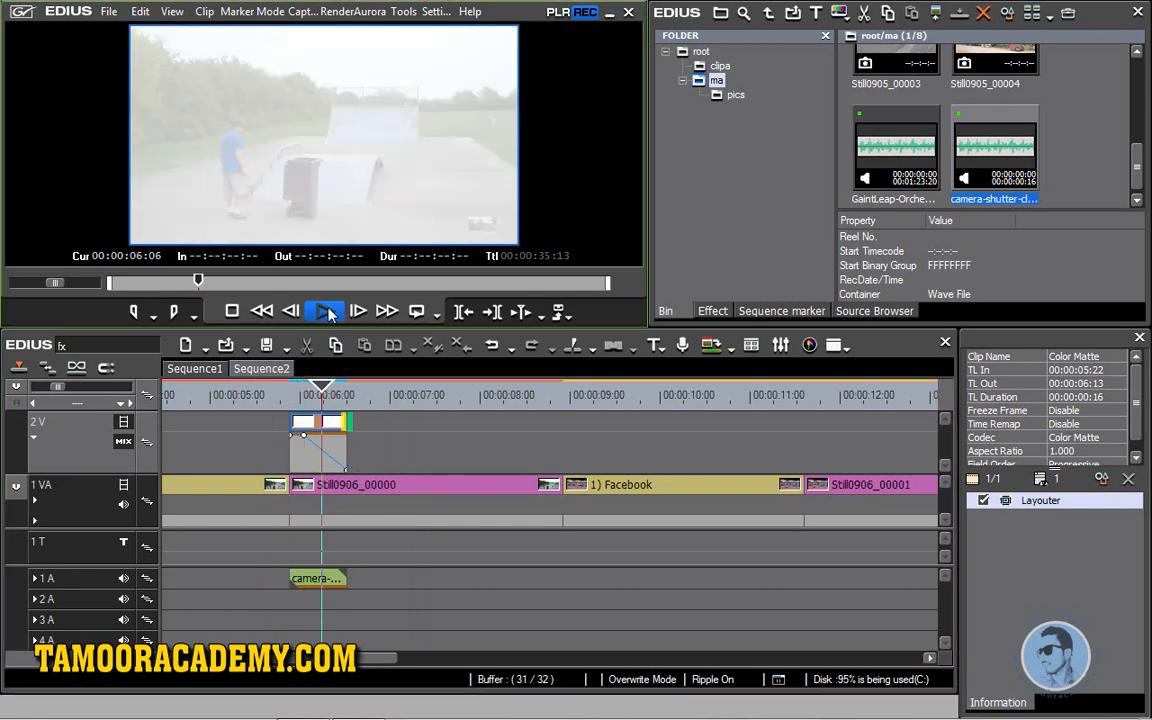
left_click(326, 315)
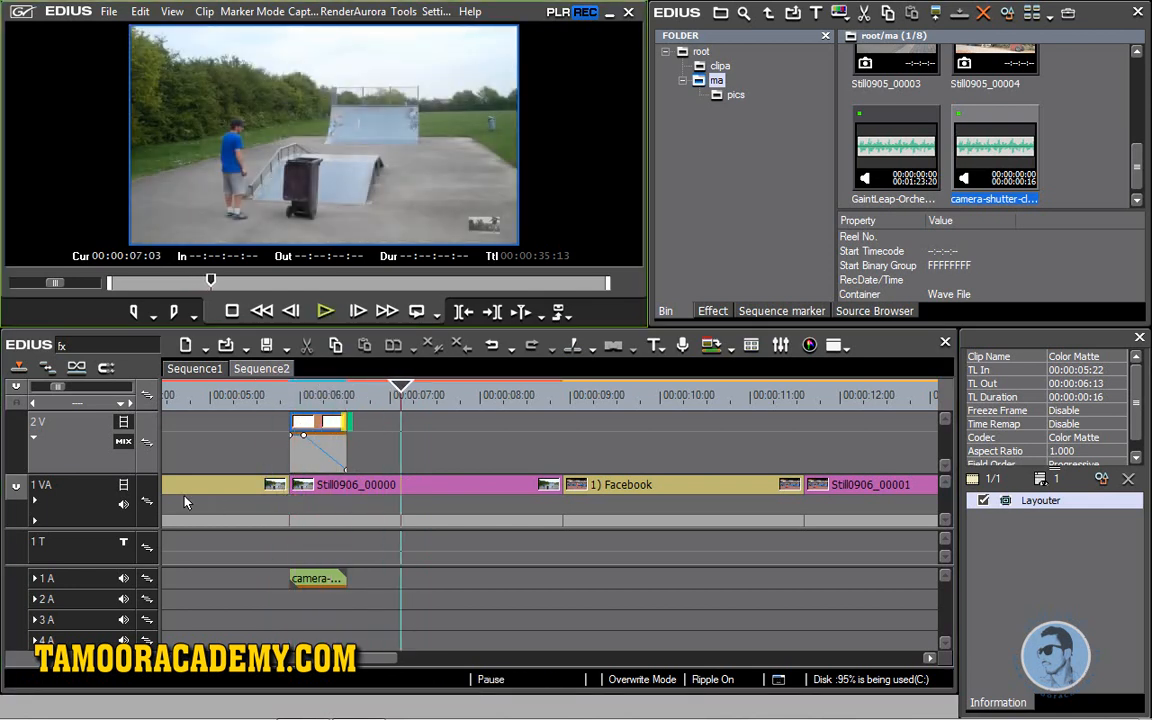
- Collapse track 2V's mixer lane and group the color matte with the camera-shutter clip on track 1A
left_click(34, 437)
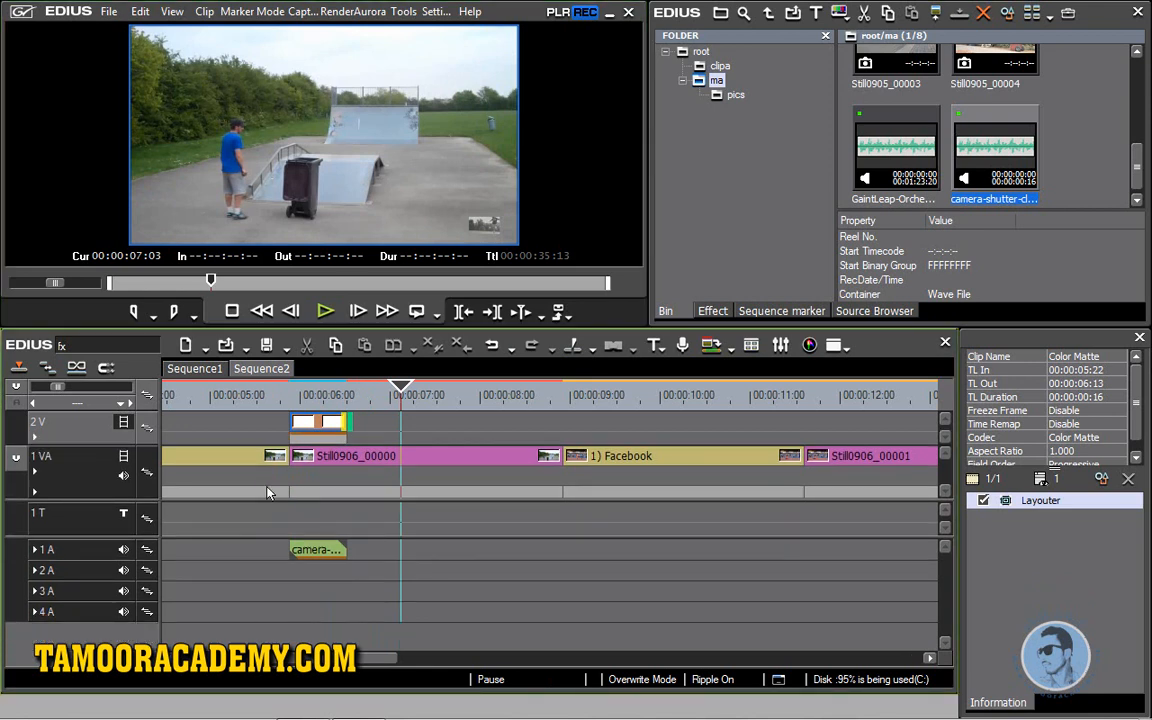
left_click(313, 427)
left_click(315, 551)
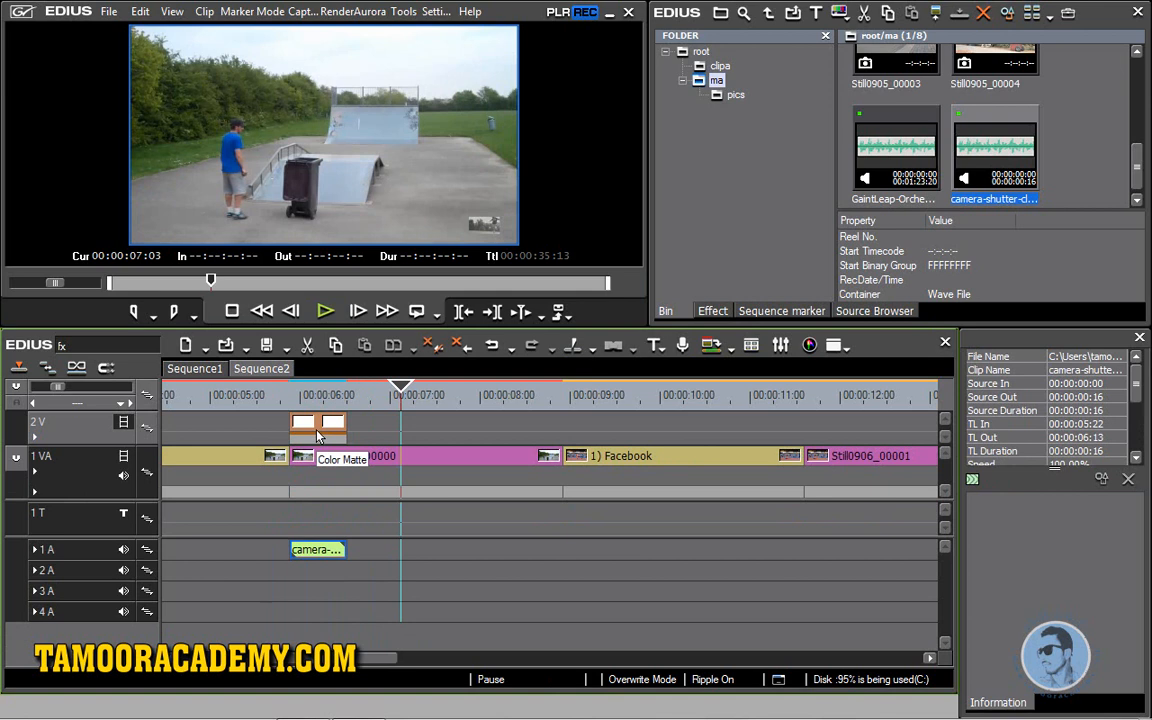
left_click(317, 432)
left_click(315, 551)
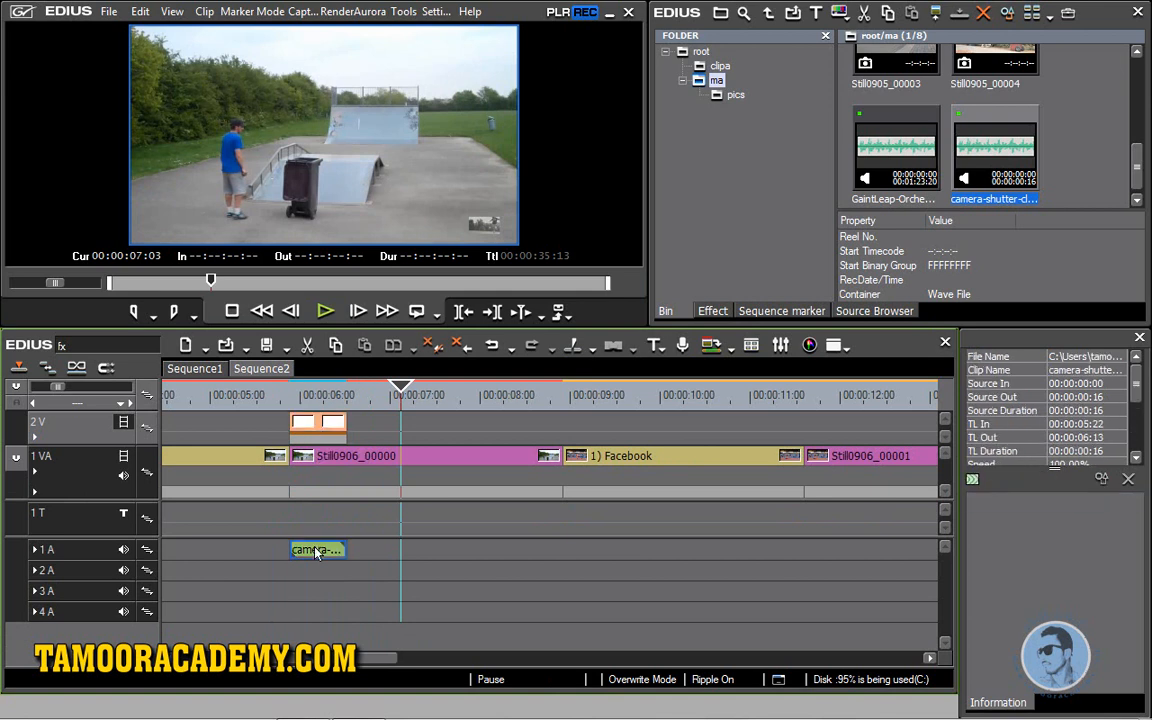
right_click(316, 551)
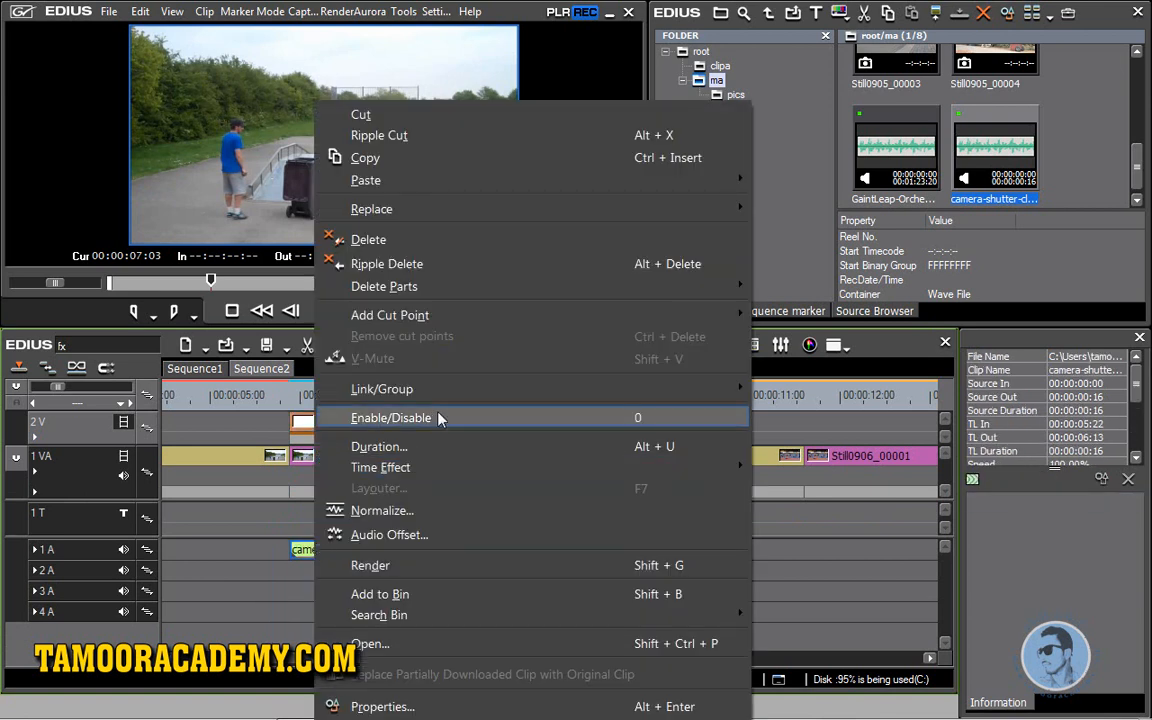
mouse_move(462, 395)
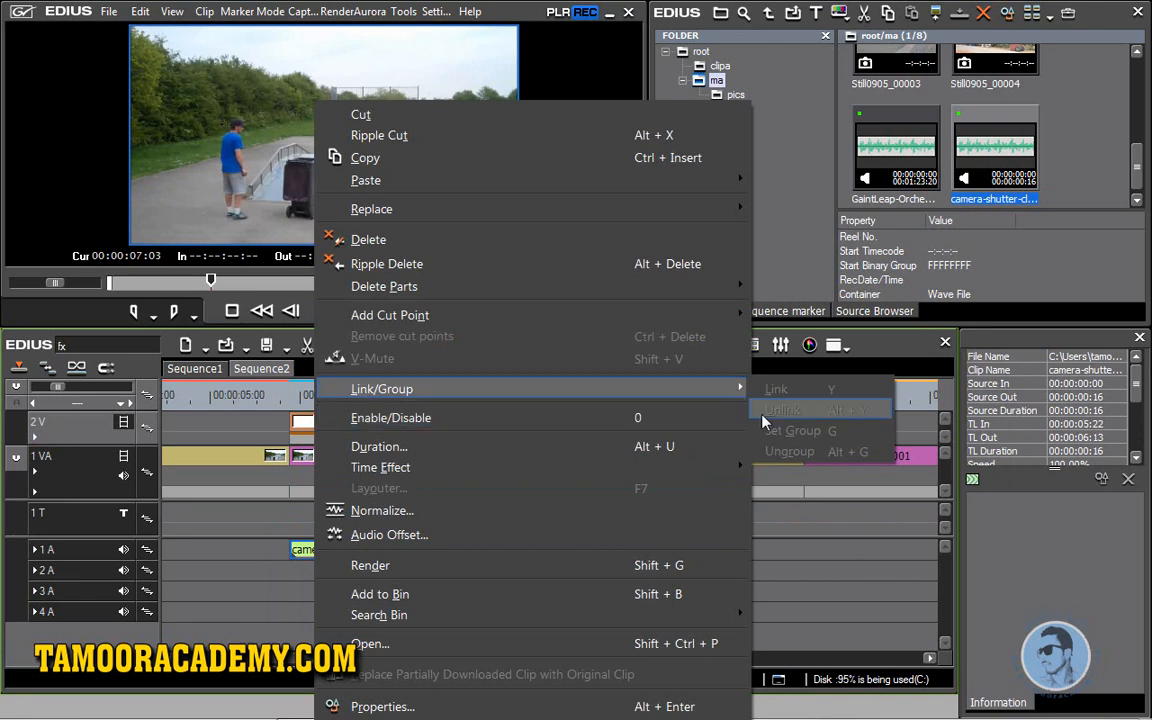
left_click(263, 553)
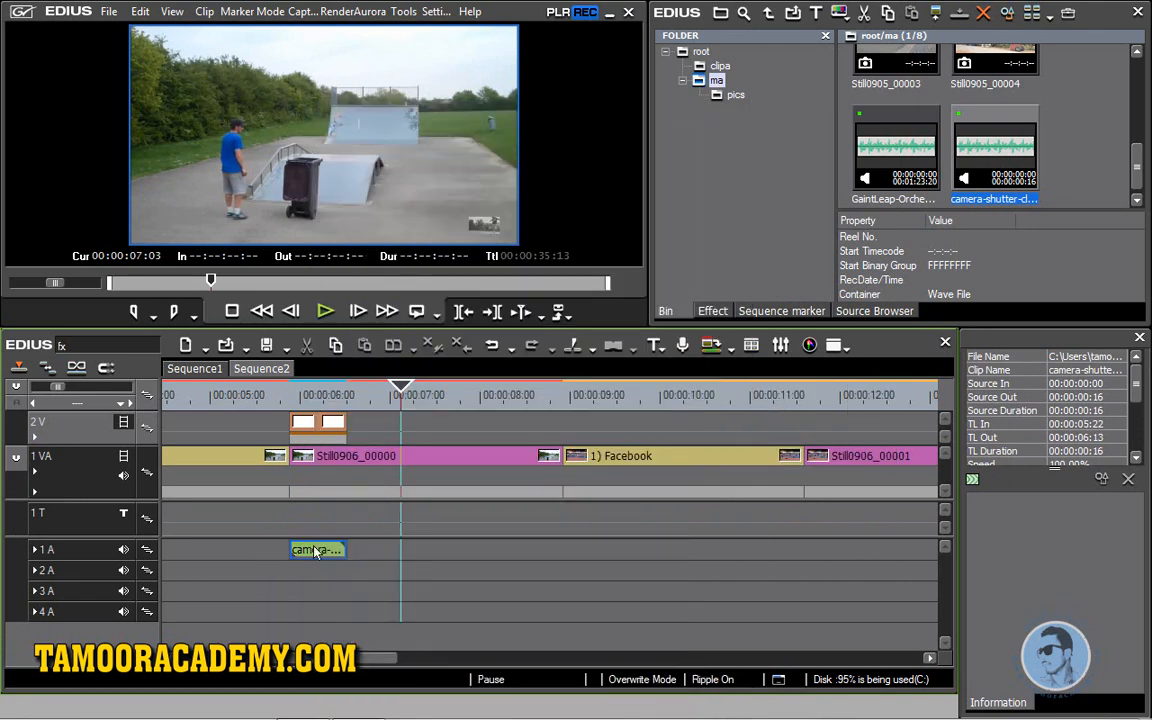
left_click(320, 427)
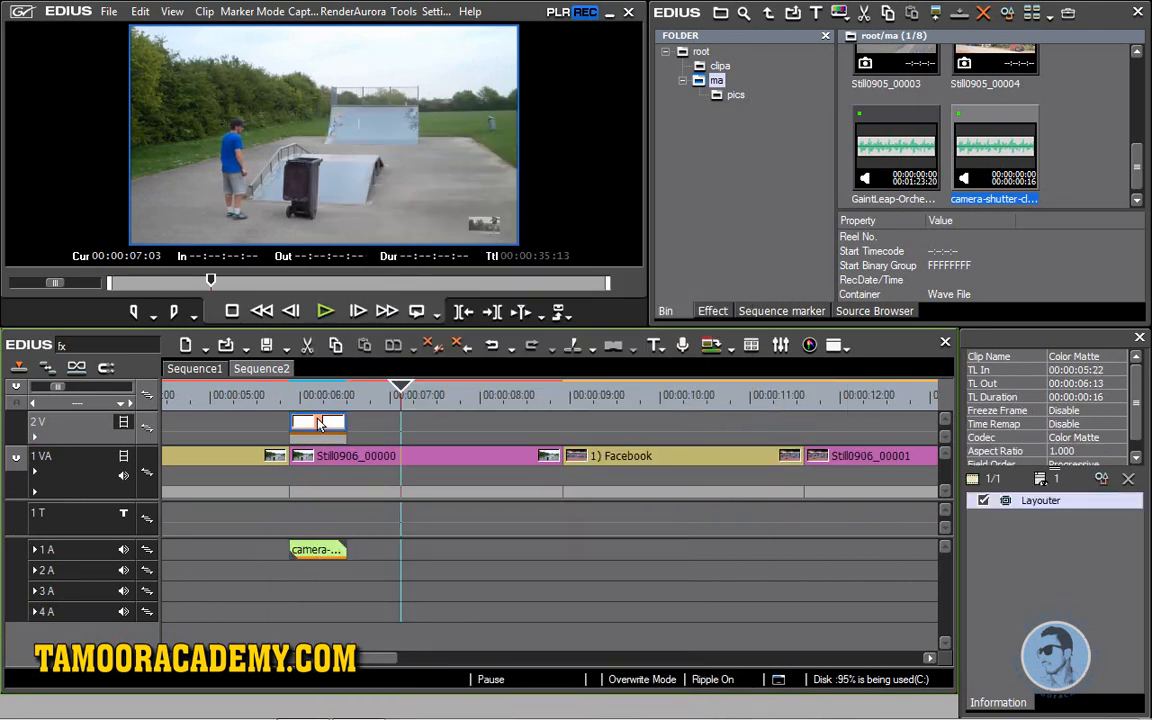
right_click(320, 427)
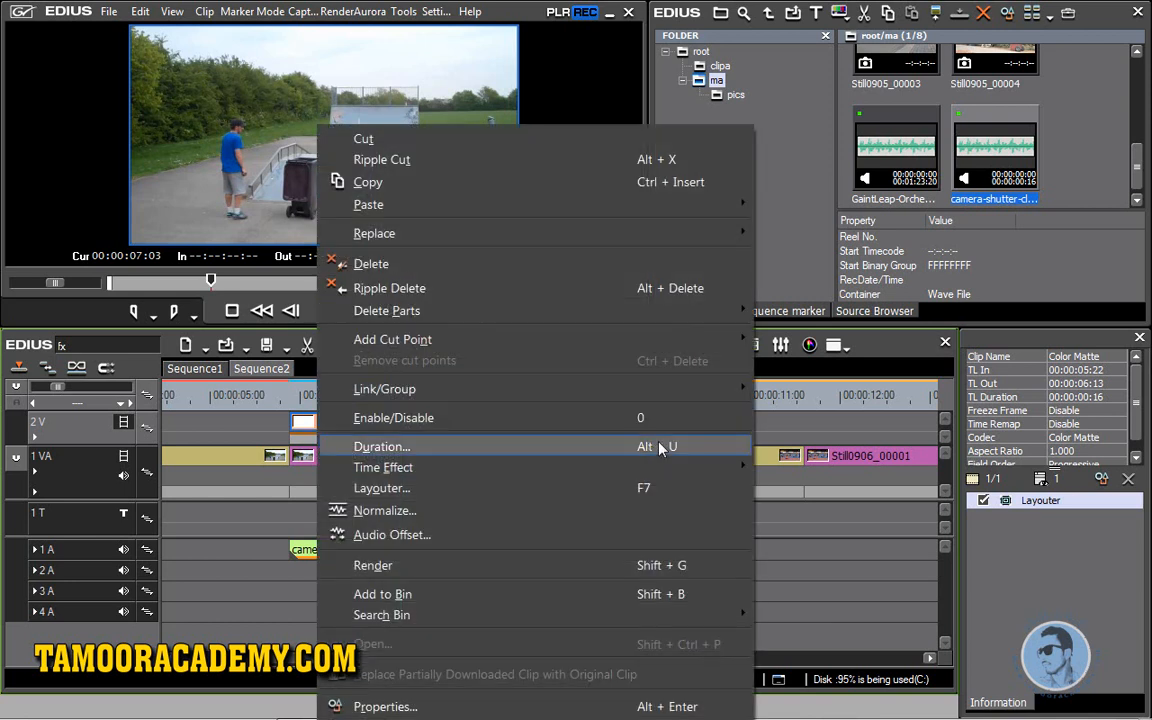
mouse_move(699, 388)
left_click(796, 431)
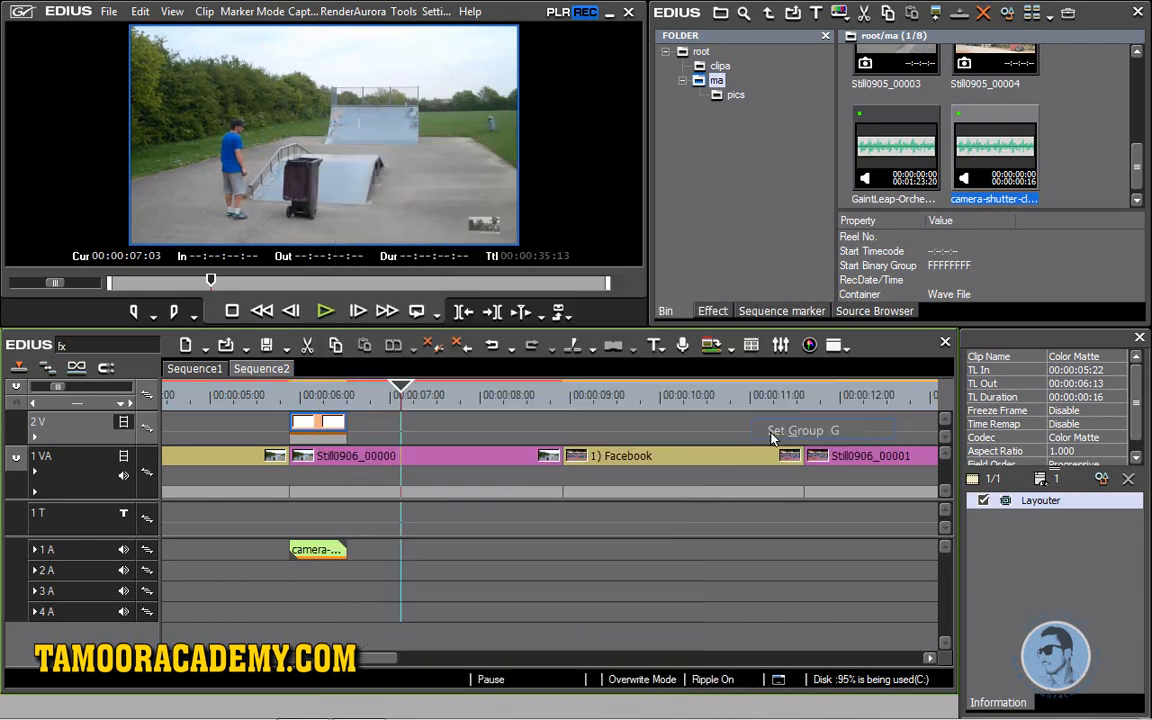
- Copy the grouped flash and shutter sound and paste it at the cuts at 00:00:08:23 and 00:00:11:15
left_click(292, 408)
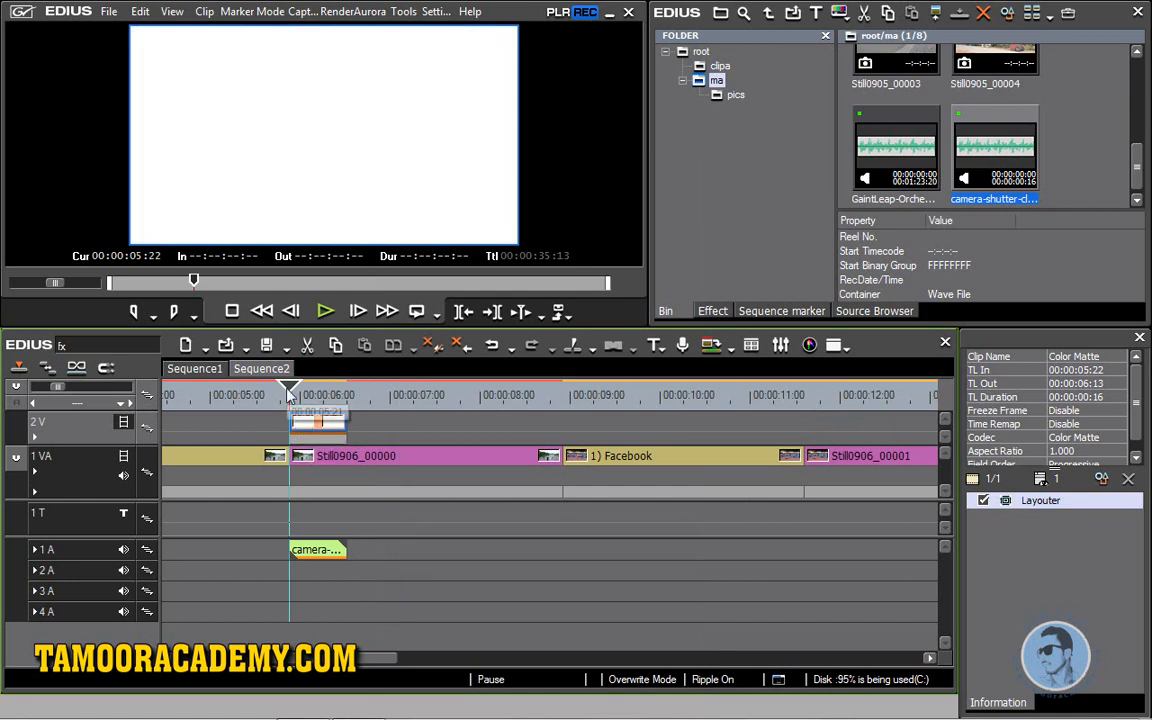
left_click(326, 312)
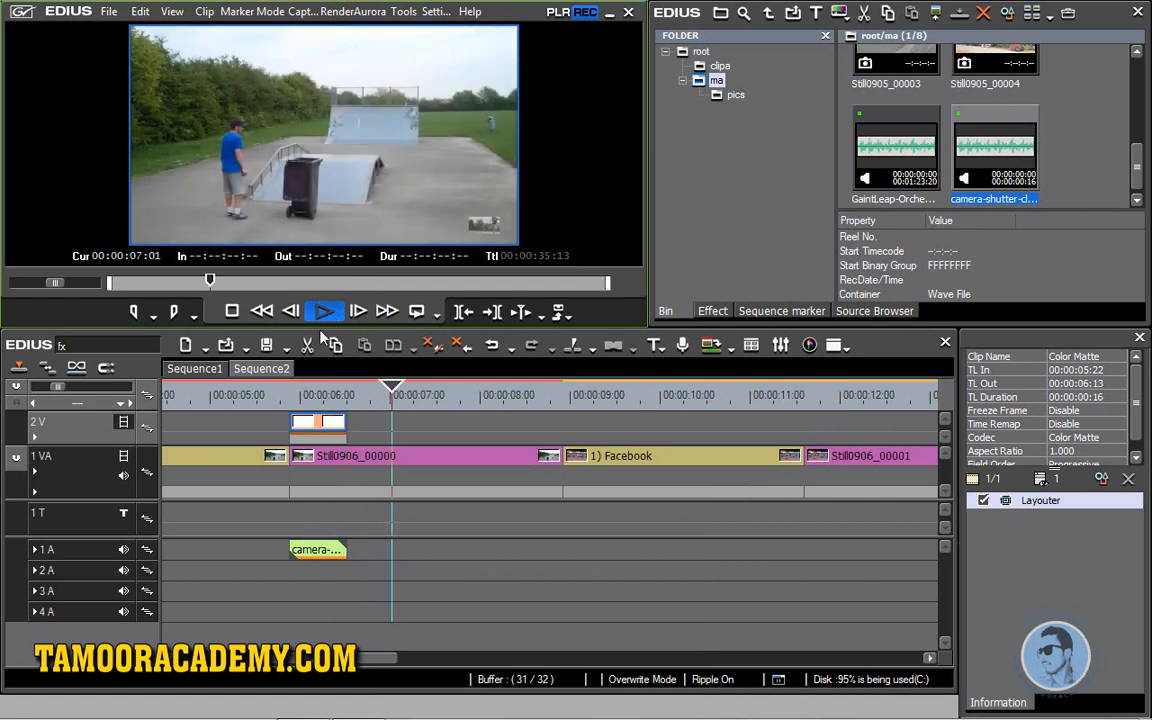
right_click(318, 421)
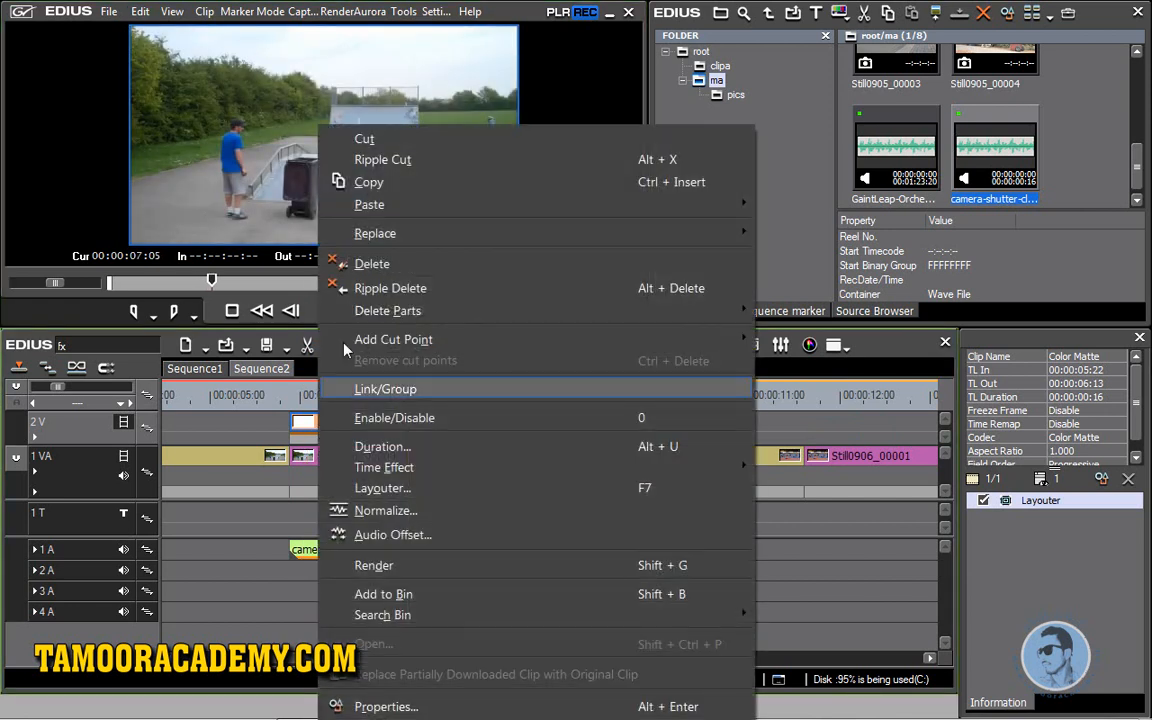
left_click(372, 188)
left_click_drag(406, 390, 563, 390)
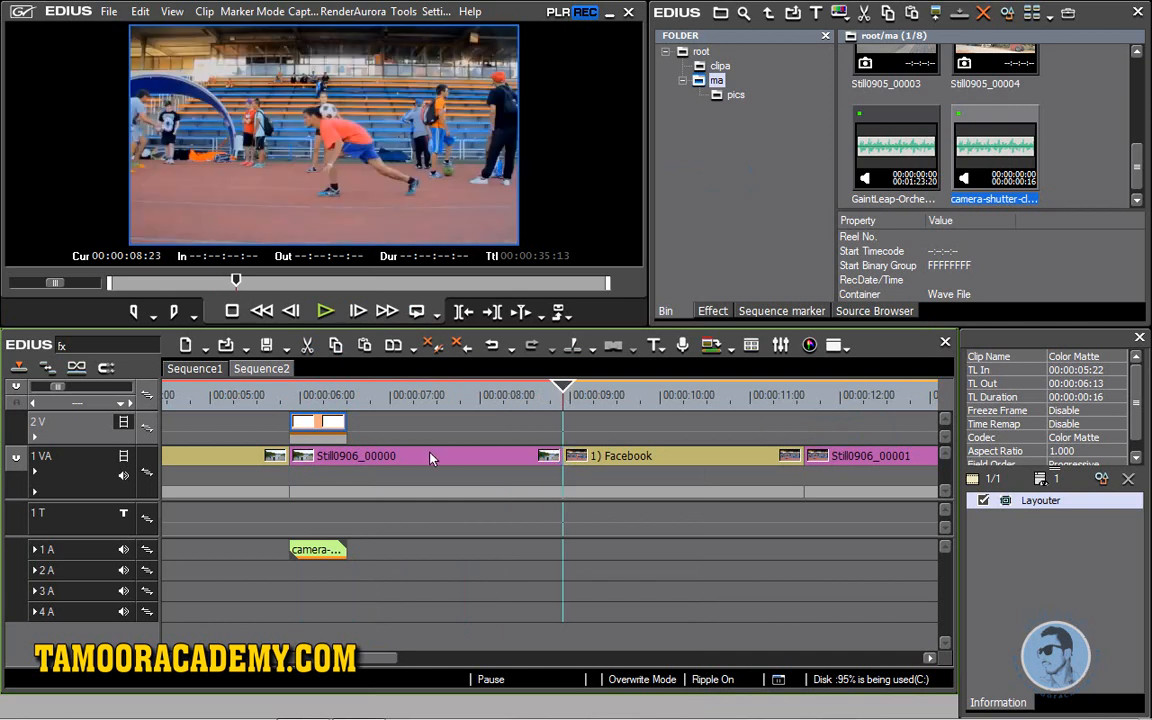
key("ctrl+v")
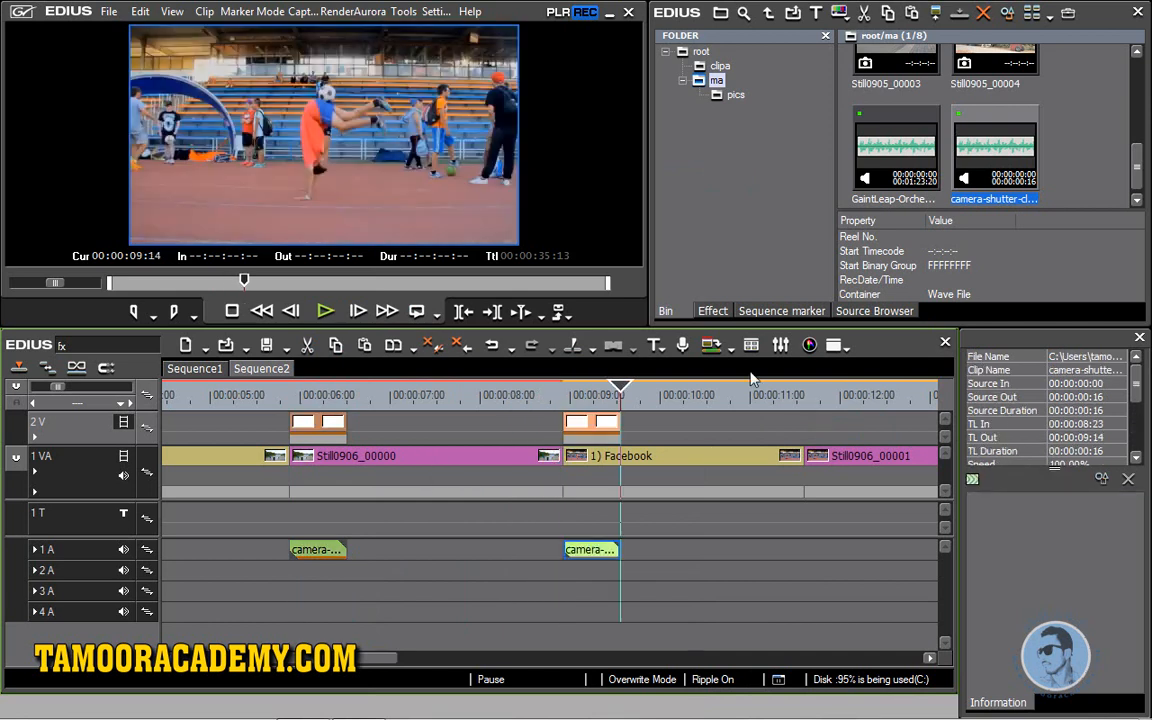
left_click_drag(622, 390, 804, 392)
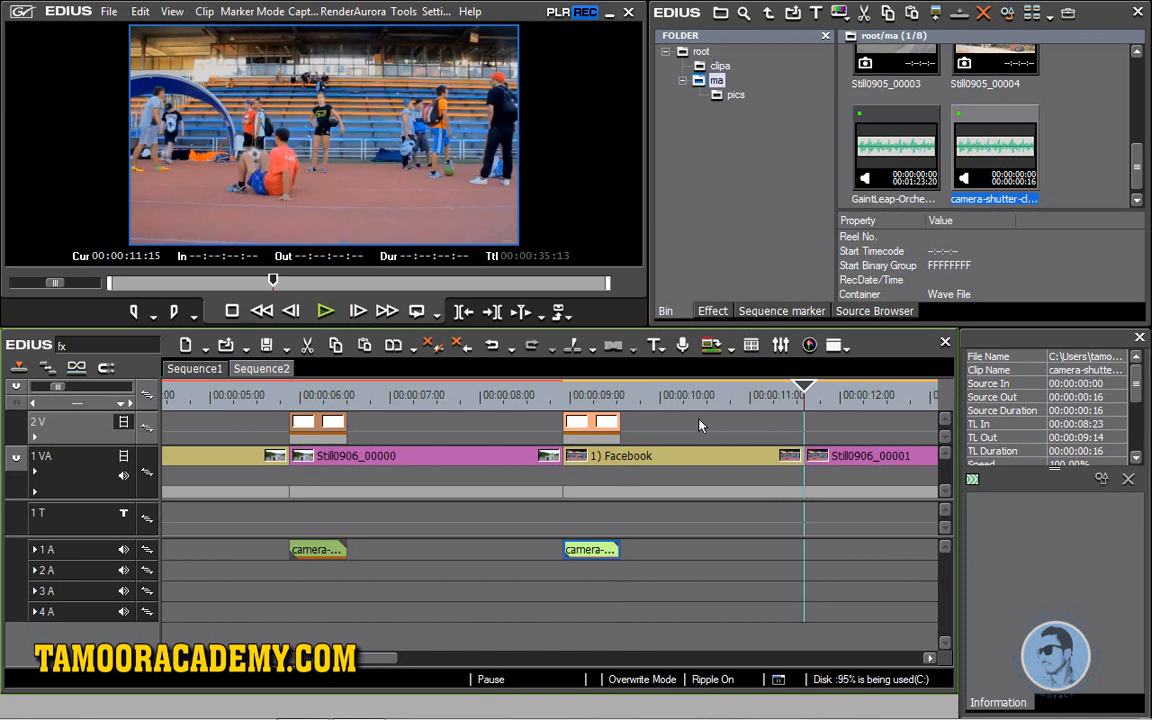
key("ctrl+v")
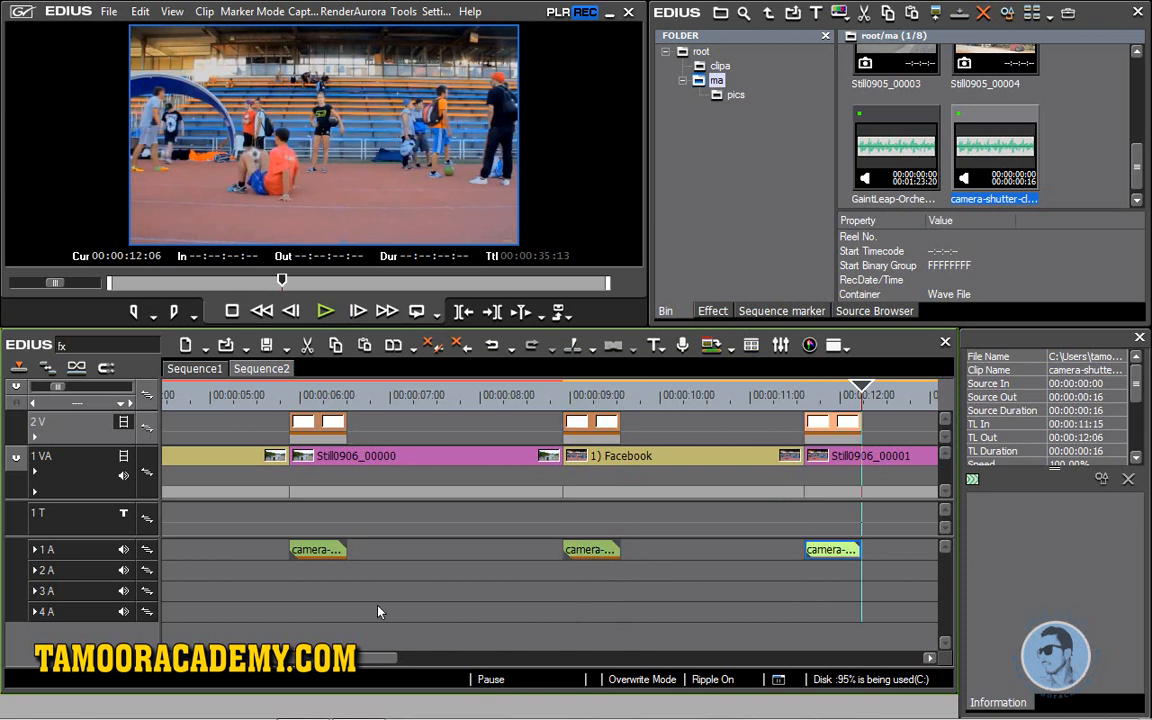
- Paste the flash-and-shutter group at each remaining cut between clips and stills, up to the last one at 00:00:33:07
left_click_drag(58, 392, 174, 418)
left_click_drag(428, 390, 592, 405)
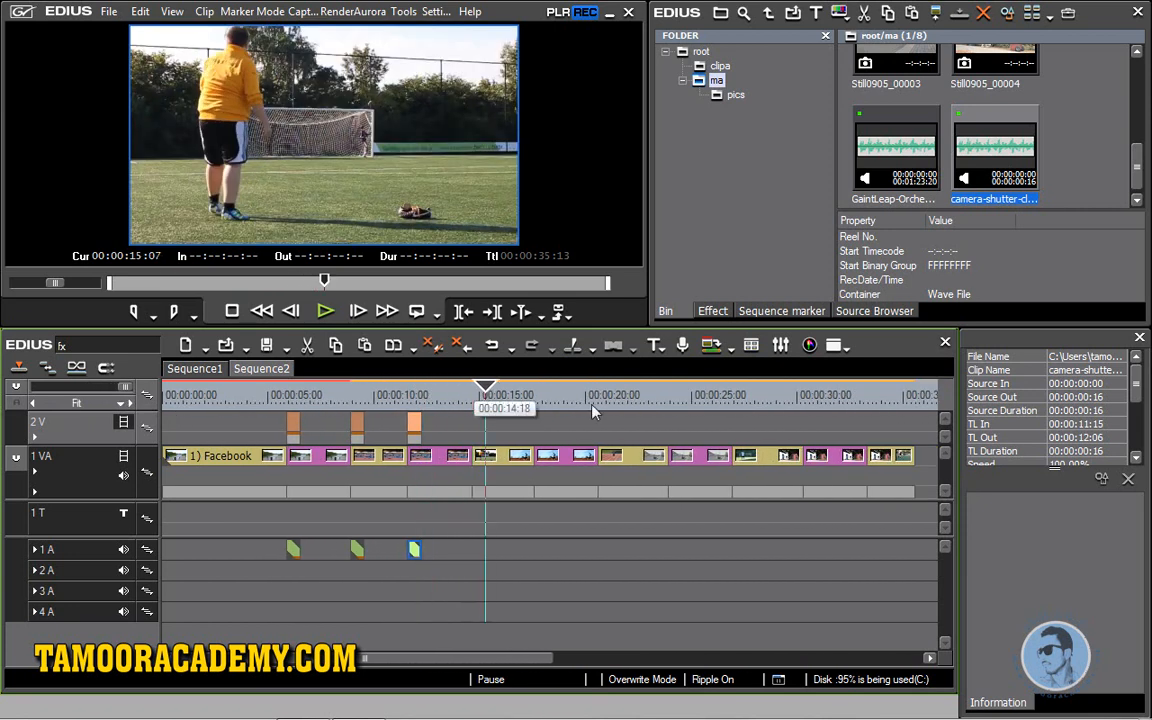
key("ctrl+v")
left_click_drag(485, 386, 803, 396)
key("ctrl+v")
key("ctrl+v")
key("ctrl+v")
key("ctrl+v")
key("ctrl+v")
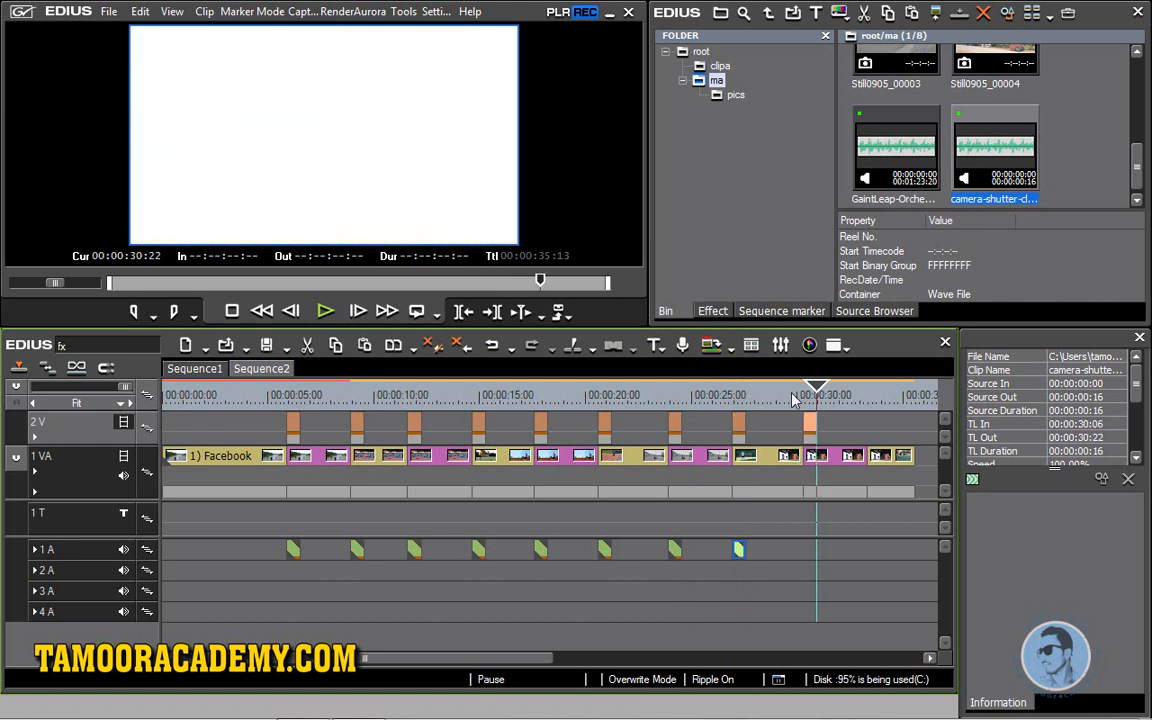
left_click(866, 396)
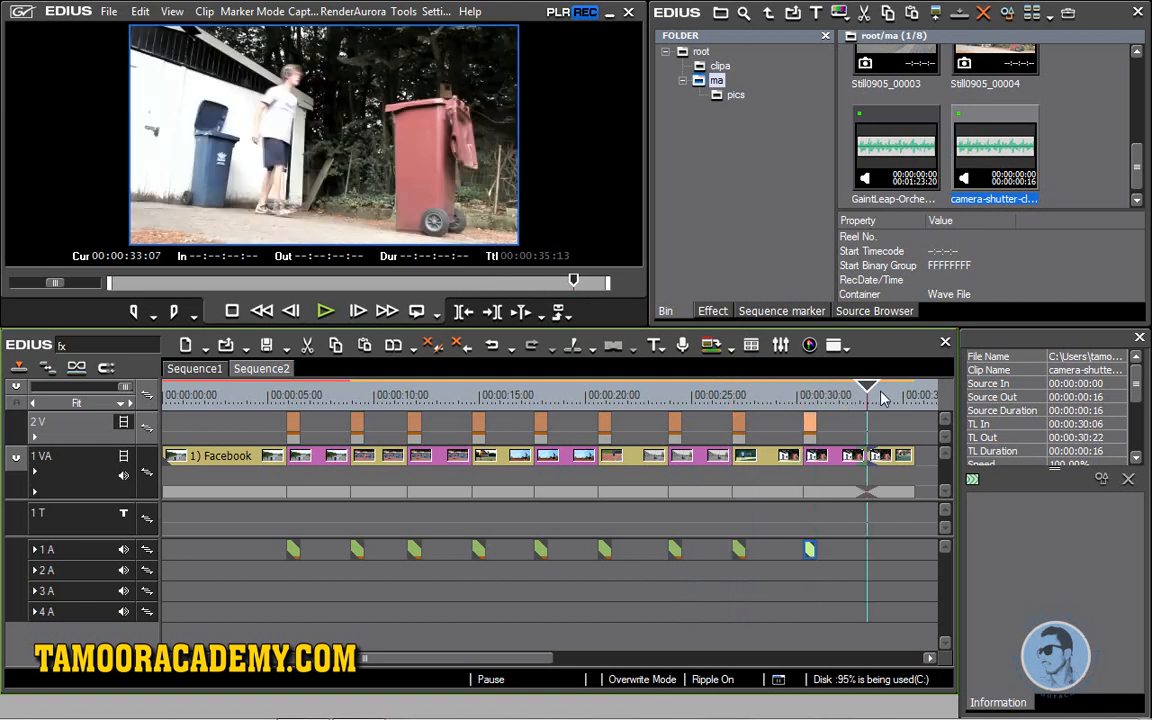
key("ctrl+v")
- Play the sequence from before the first freeze to check the pasted flashes and shutter sounds
left_click(231, 393)
left_click(325, 312)
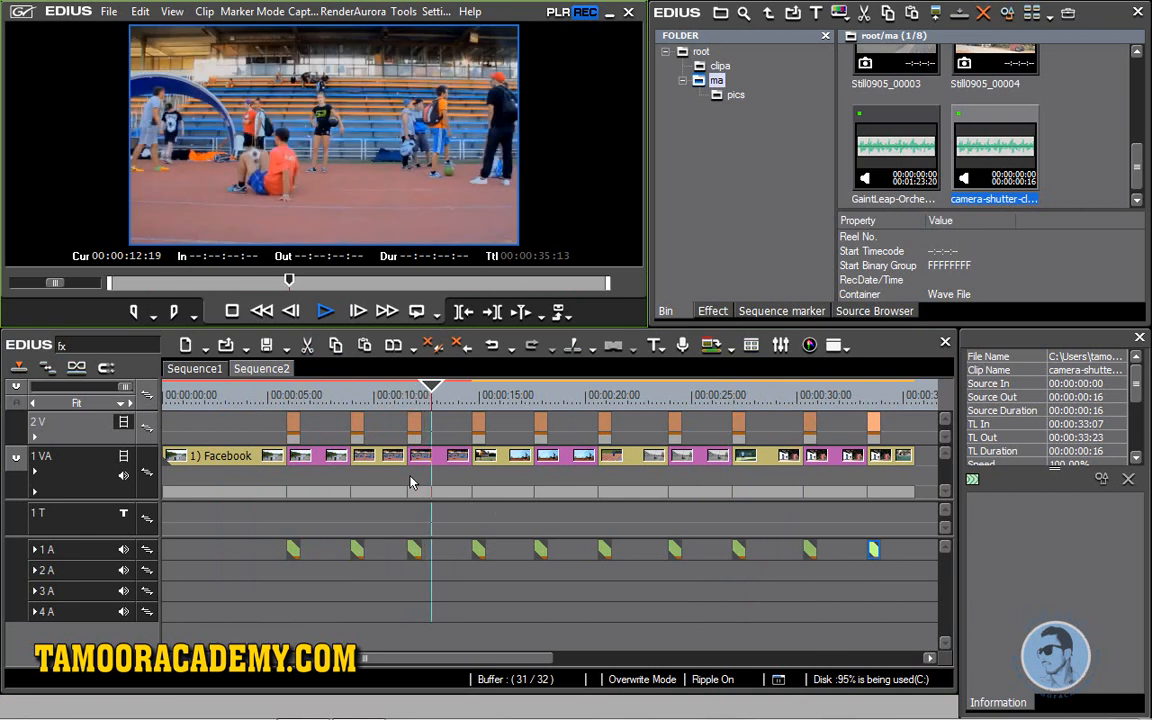
left_click(323, 313)
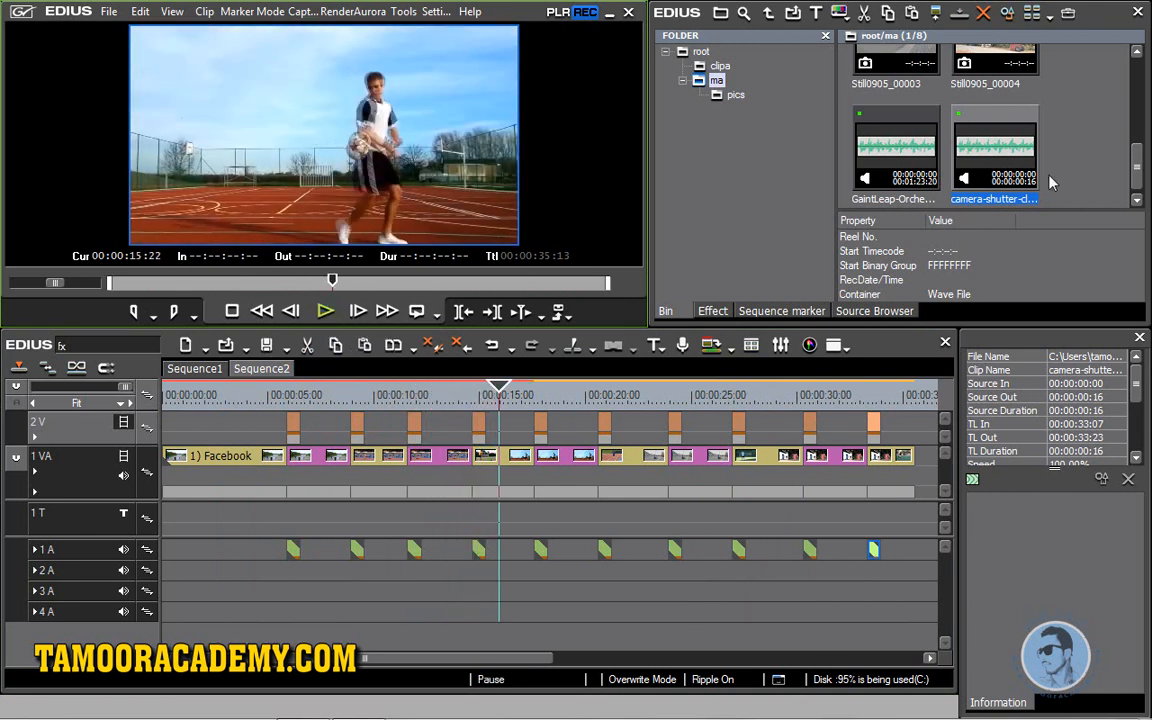
- Place the GaintLeap-Orchestra music from the bin on track 2A at the start of the sequence
left_click(1097, 165)
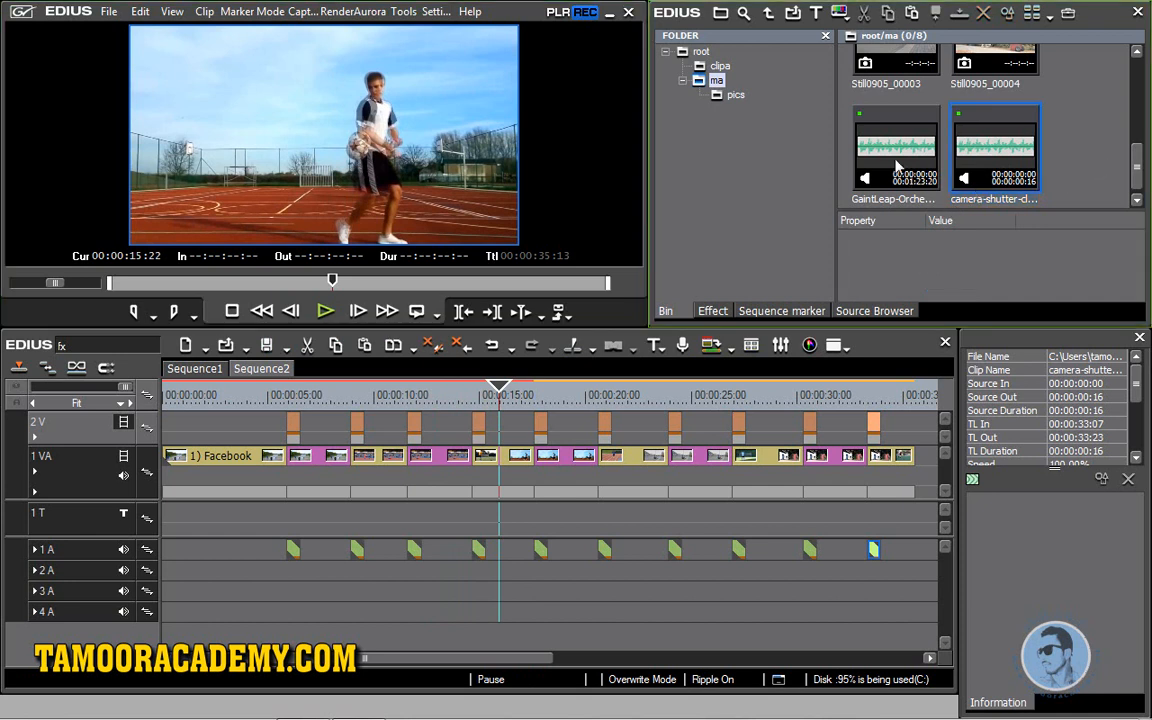
double_click(895, 150)
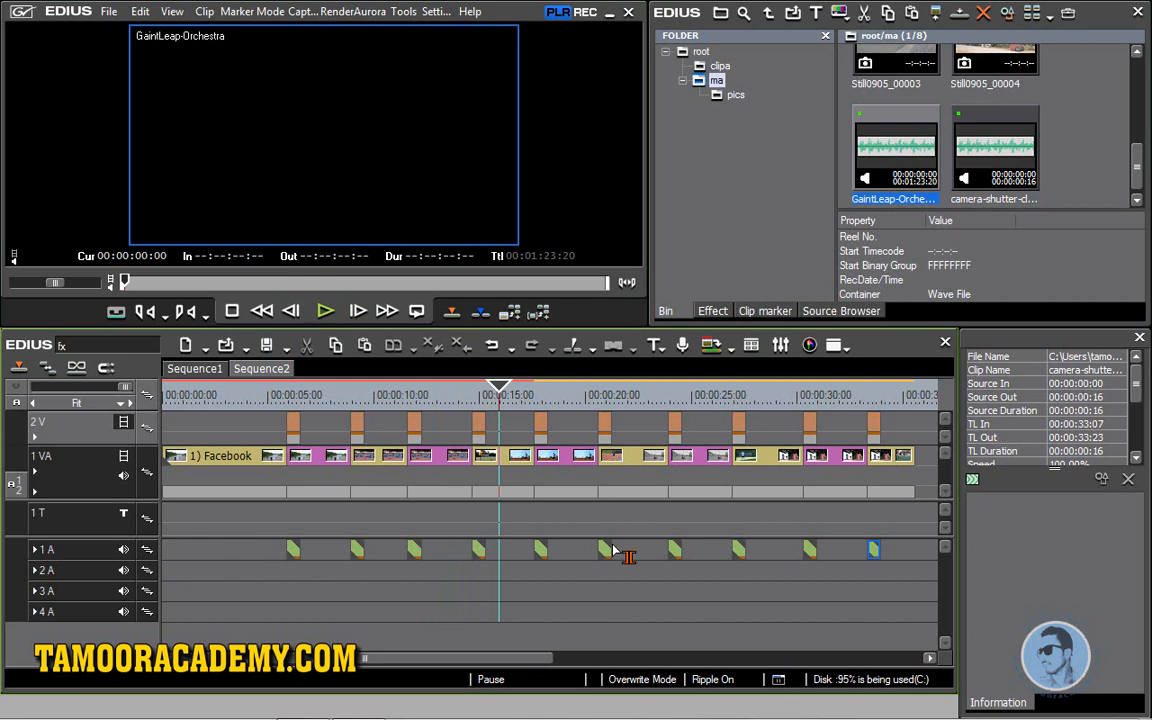
left_click_drag(907, 155, 155, 573)
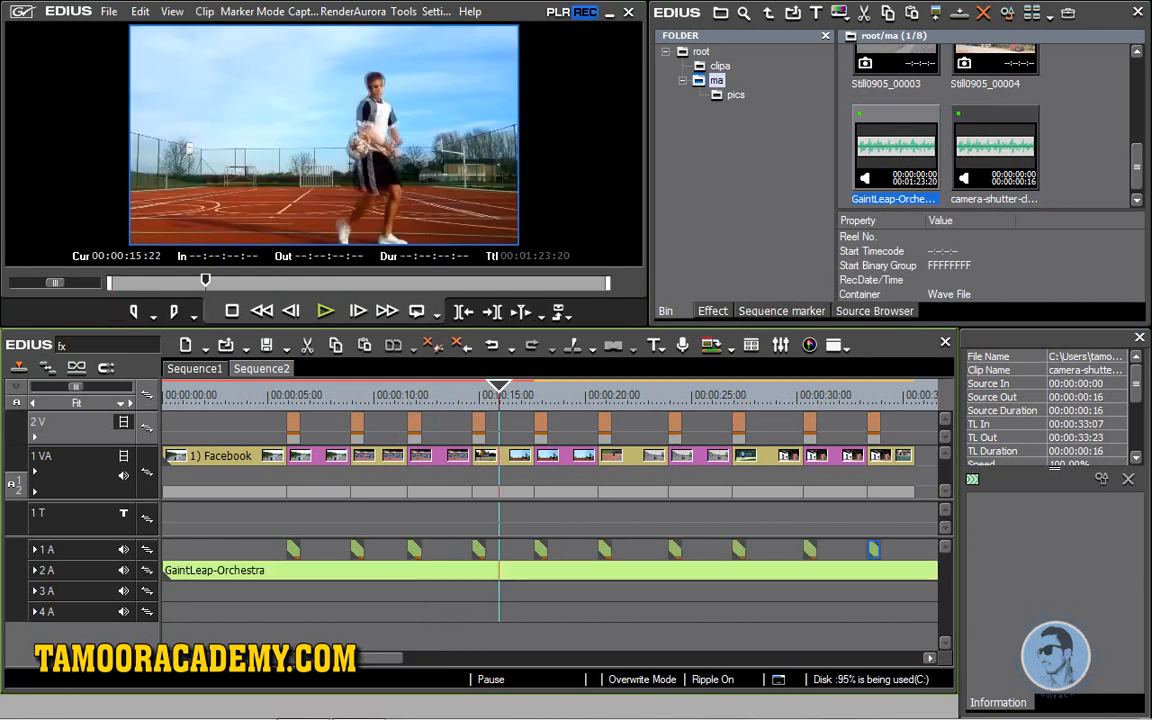
- Play the sequence from near its start to 00:00:10:11 to hear the music with the freeze effects
left_click_drag(198, 394, 182, 393)
left_click(328, 314)
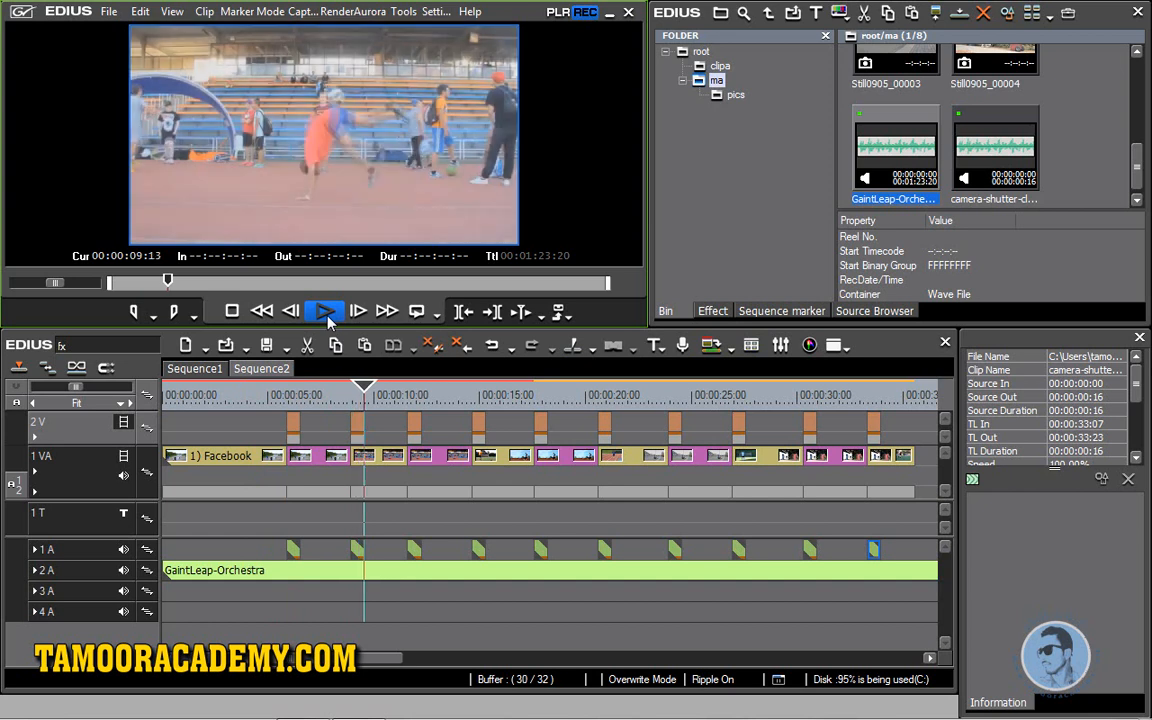
left_click(328, 320)
- Split the music on track 2A at 00:00:10:11, delete the part before the cut and close the gap to the sequence start
left_click(386, 572)
key("c")
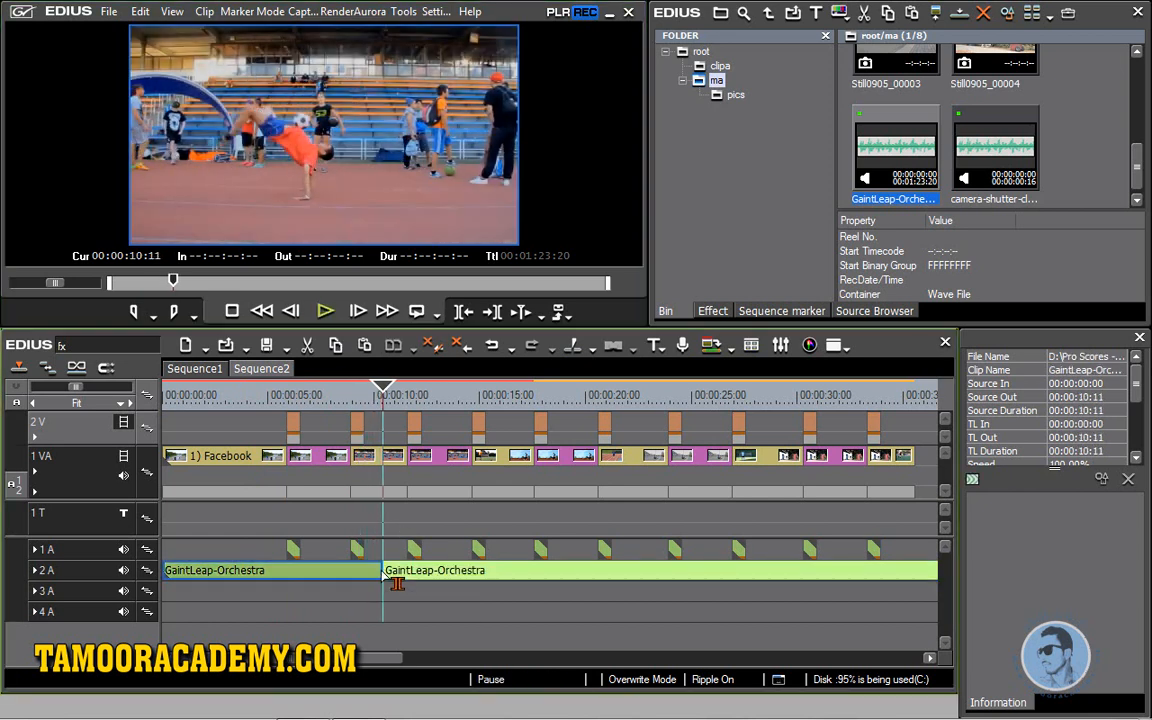
right_click(367, 570)
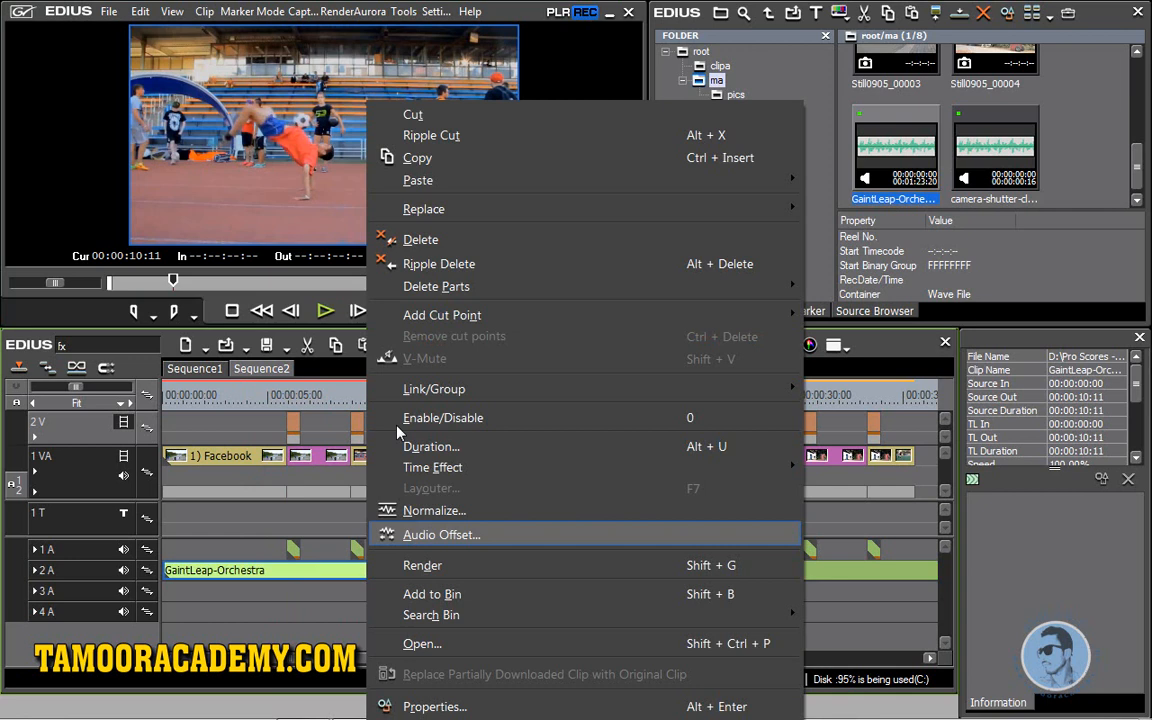
left_click(450, 242)
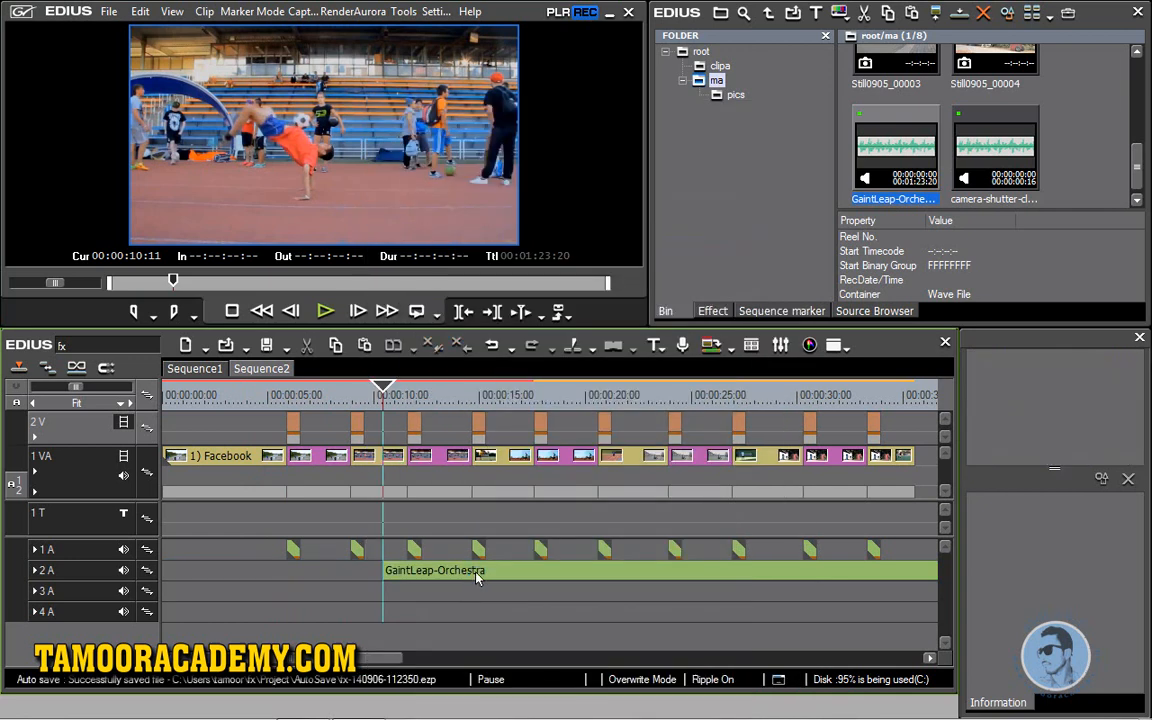
left_click(400, 571)
key("Delete")
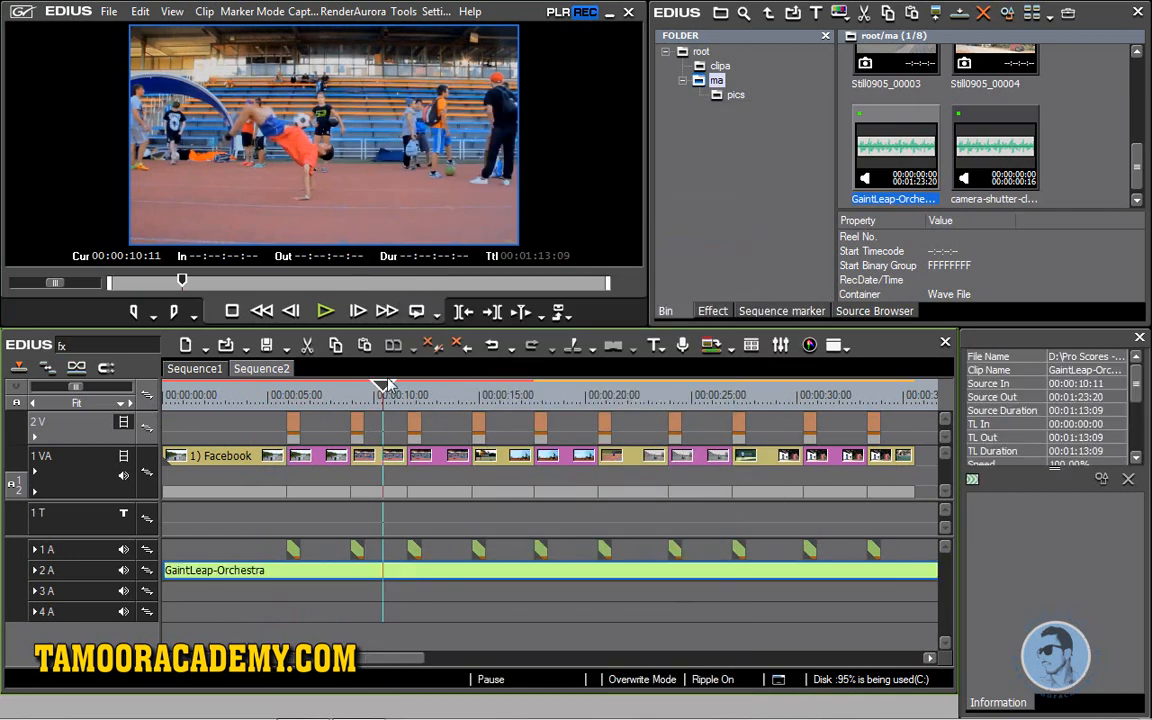
- Play the sequence from 00:00:10:11 to about 00:00:31:05 to check the trimmed music against the freeze effects
left_click(340, 314)
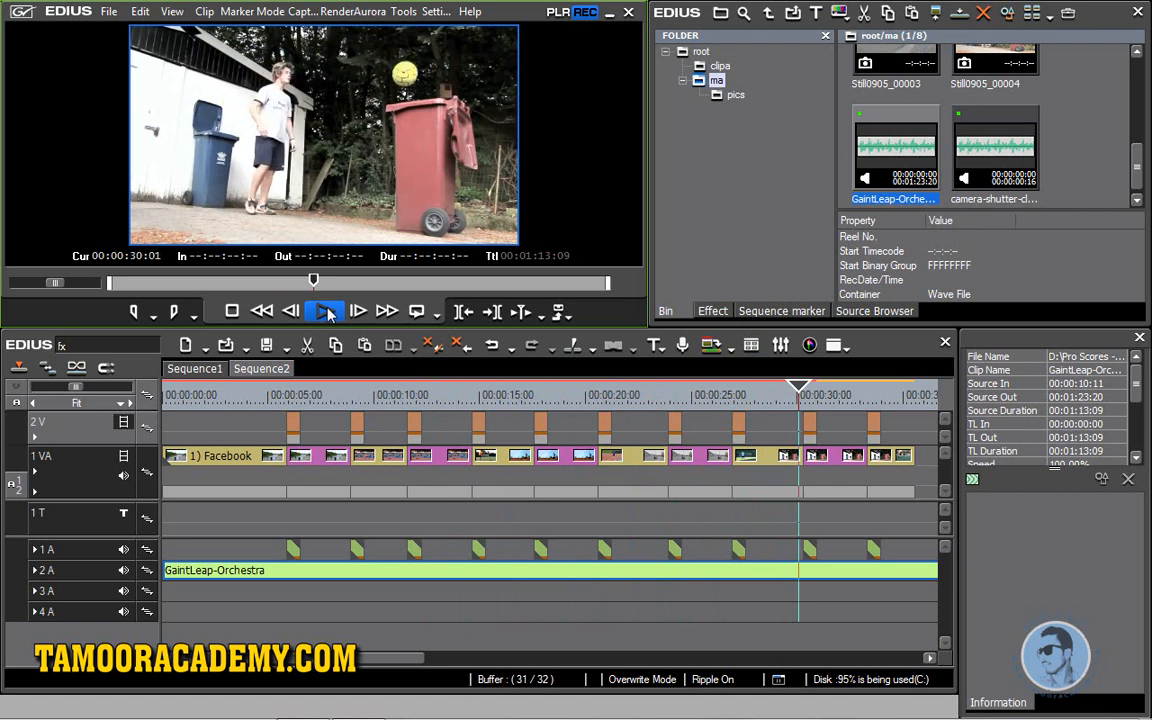
left_click(326, 312)
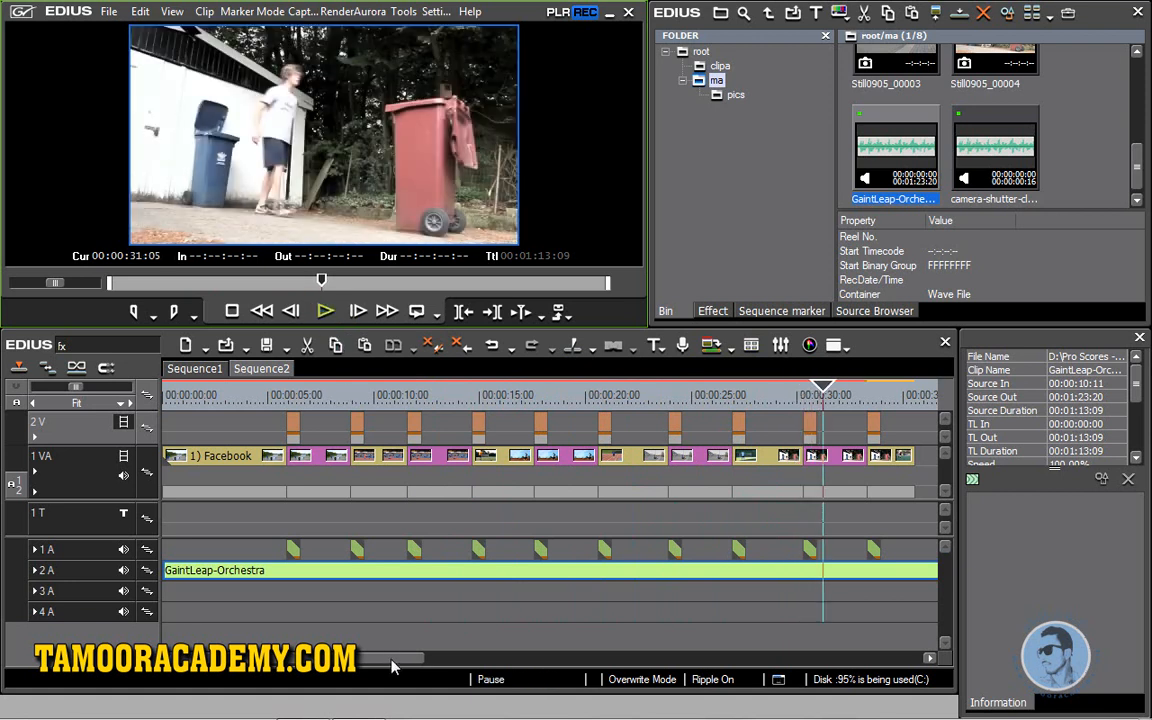
- Split the music on track 2A at 00:00:36:02, just past the end of the video, and delete the part after the cut
left_click_drag(391, 663, 488, 663)
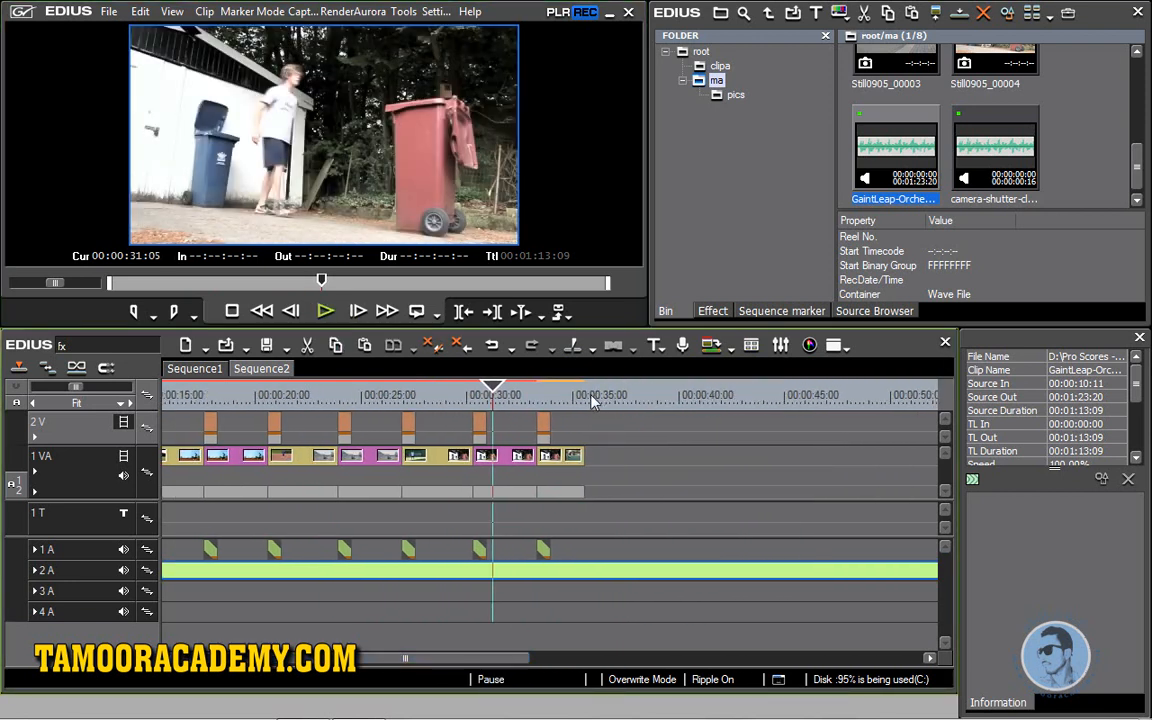
left_click(588, 396)
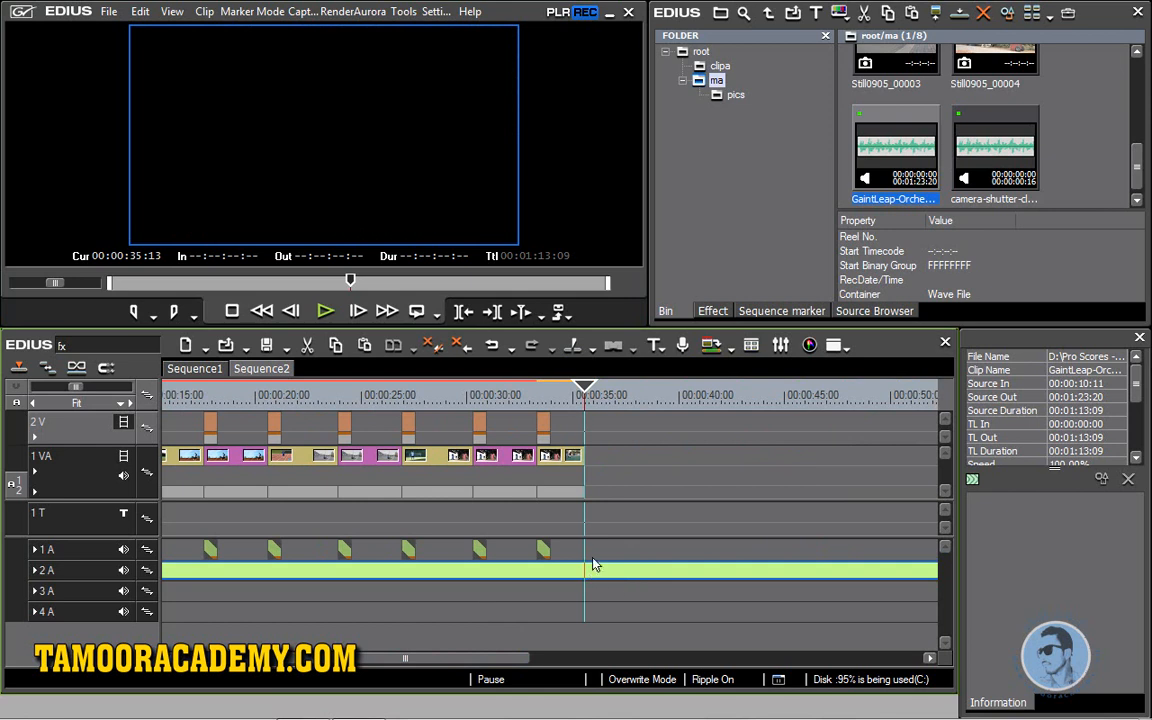
left_click(598, 396)
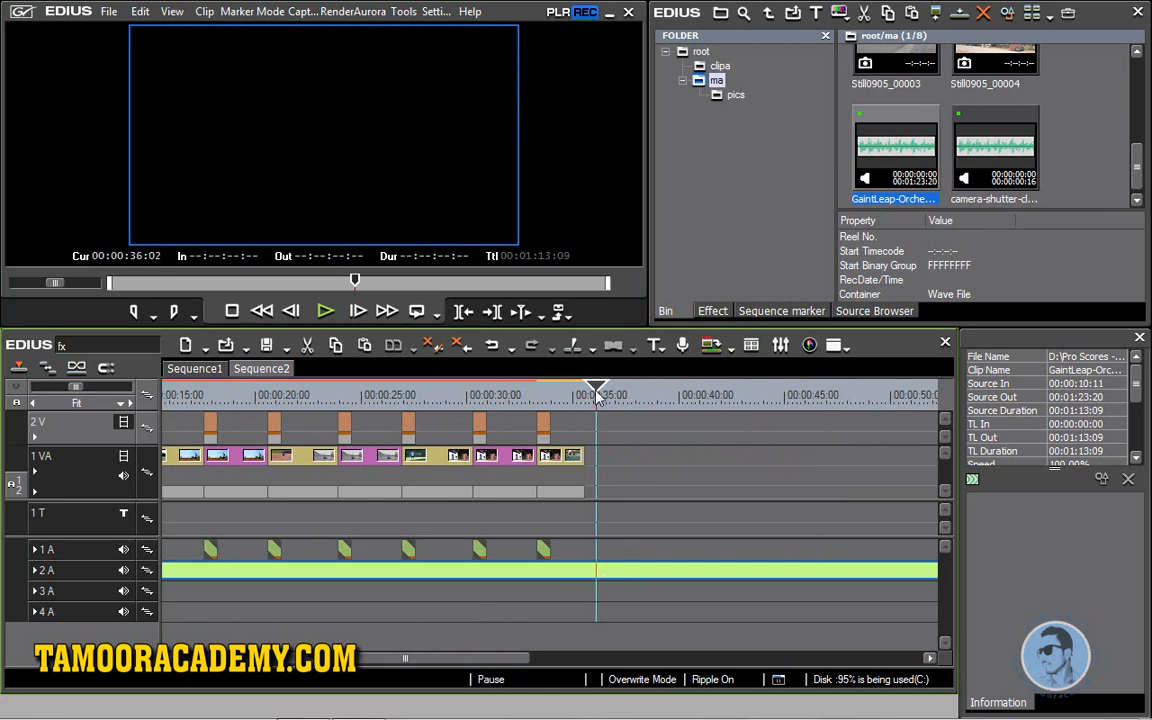
key("c")
left_click(611, 572)
right_click(617, 572)
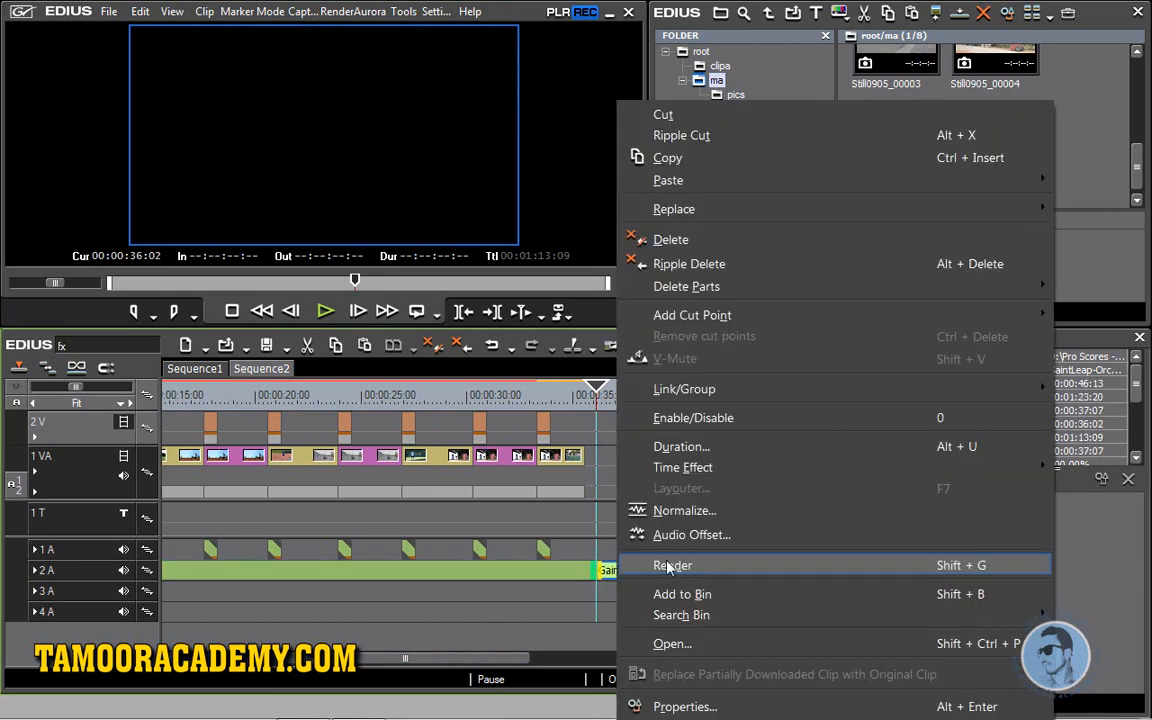
left_click(722, 239)
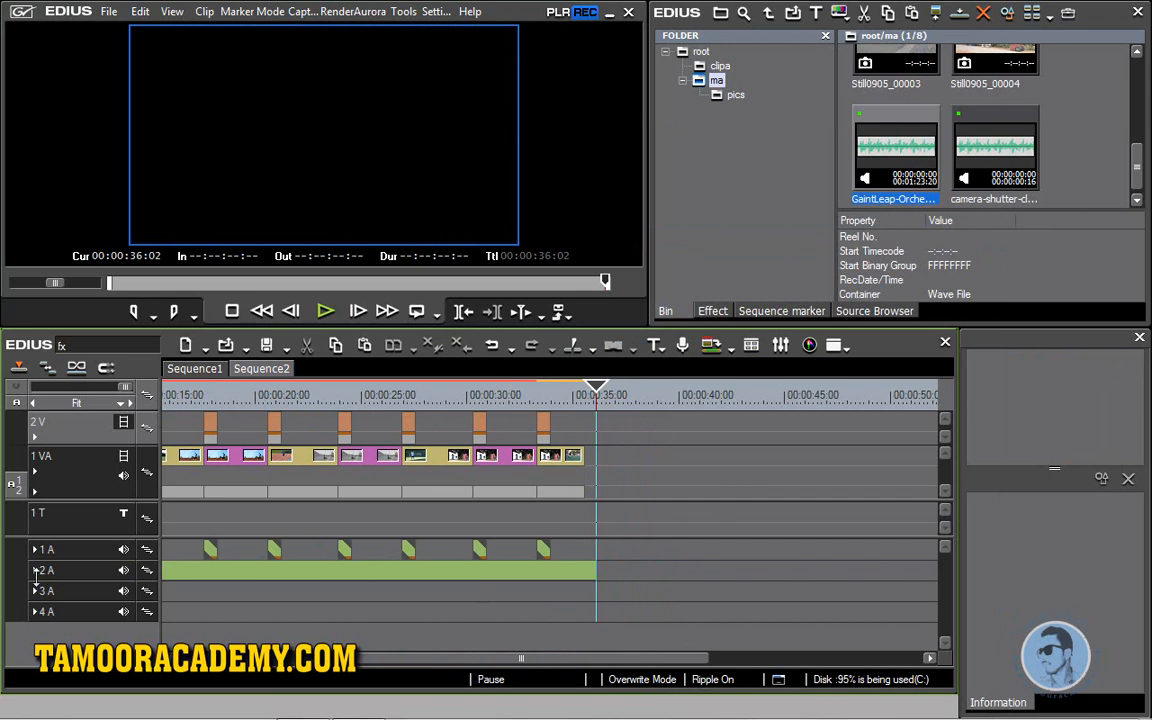
- Fade out the end of the music on track 2A by lowering its last volume point to silence
left_click(35, 570)
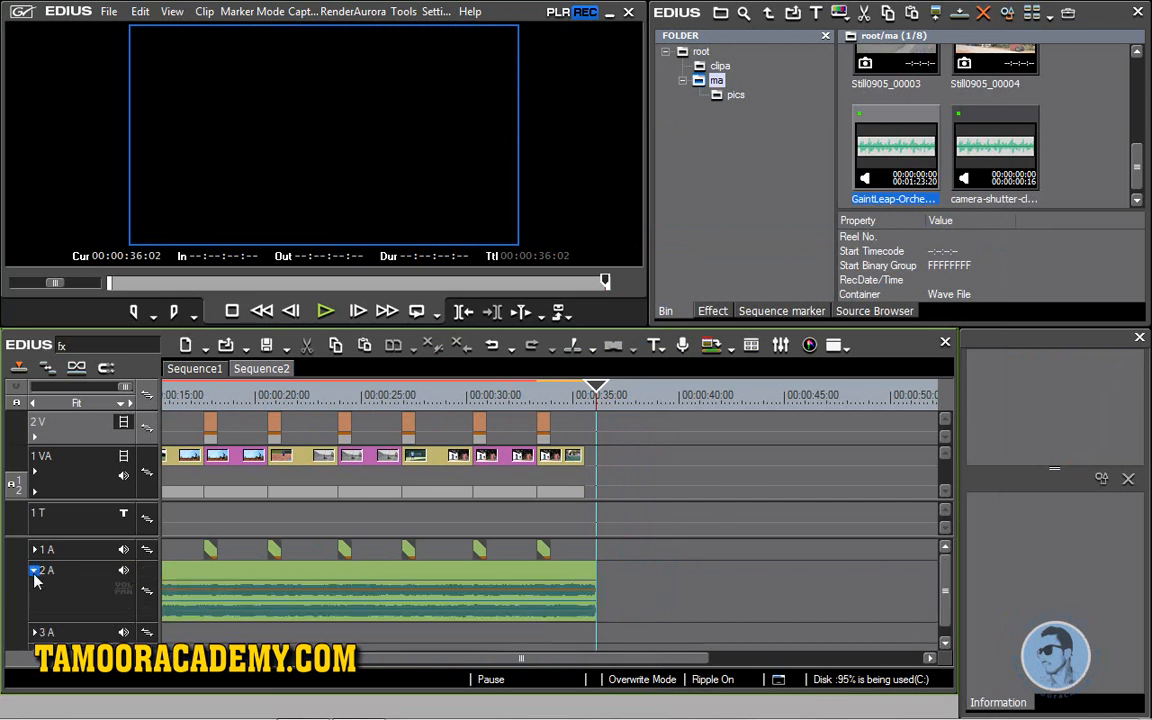
left_click(124, 589)
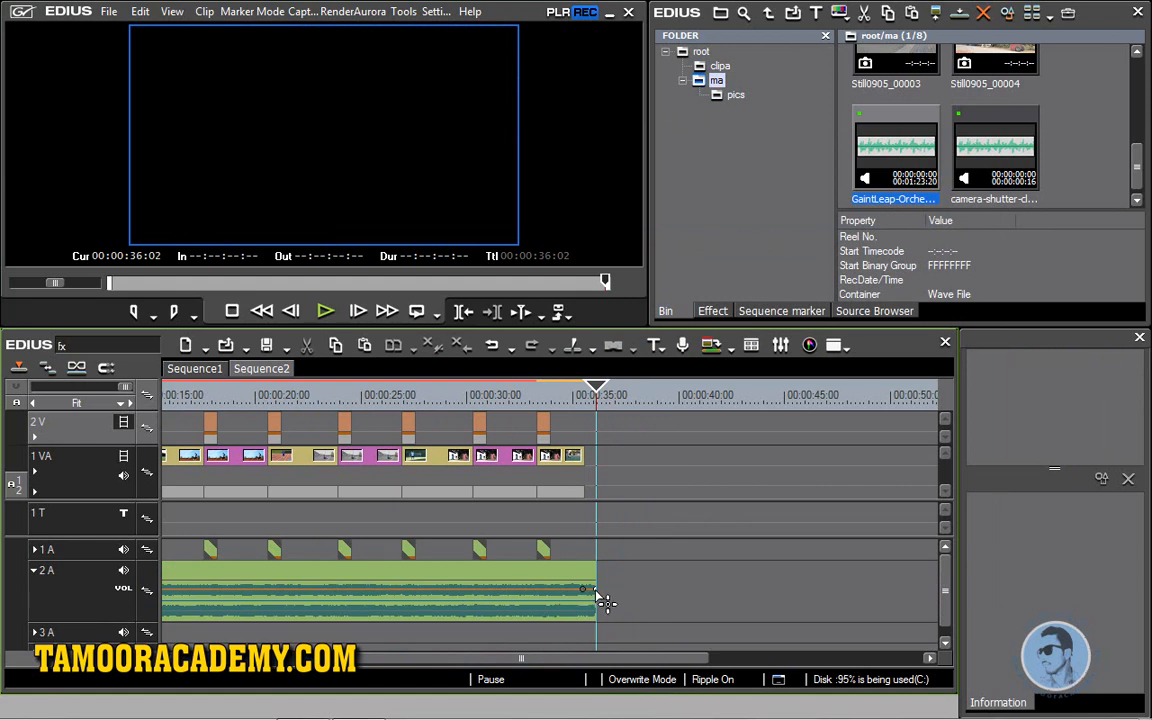
left_click_drag(596, 601, 601, 652)
- Add a black color matte at 00:00:34:22 and move it past the end of the video to 00:00:38:14
left_click(539, 405)
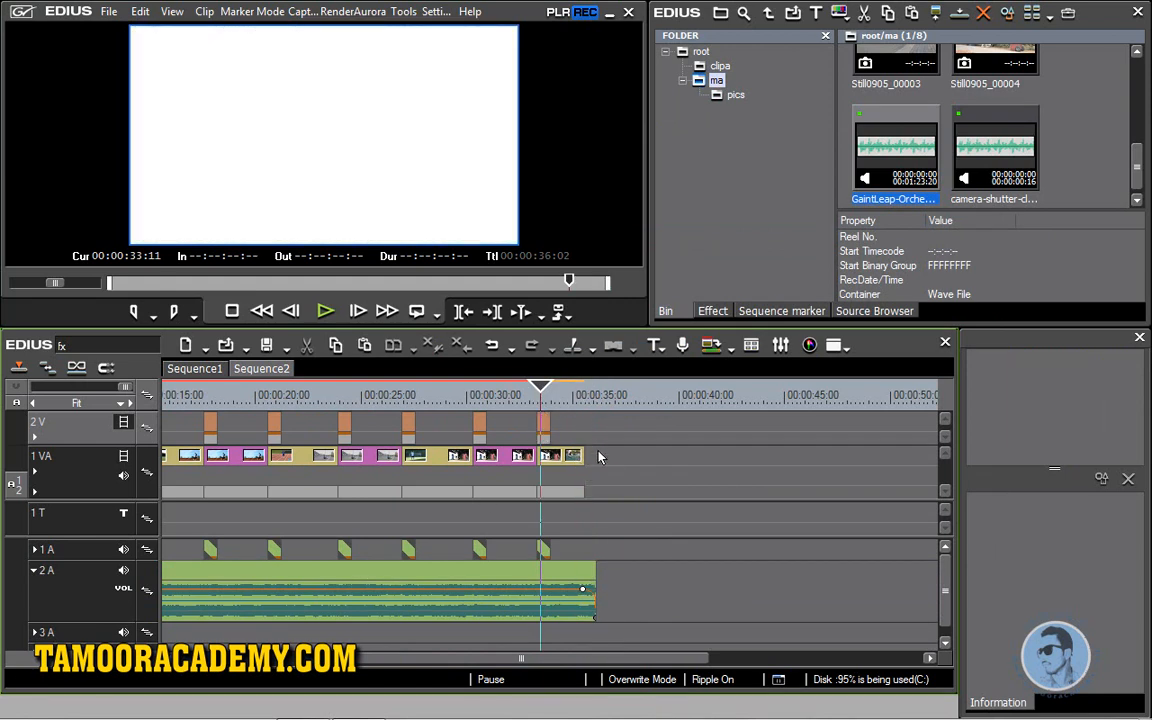
left_click_drag(541, 392, 568, 397)
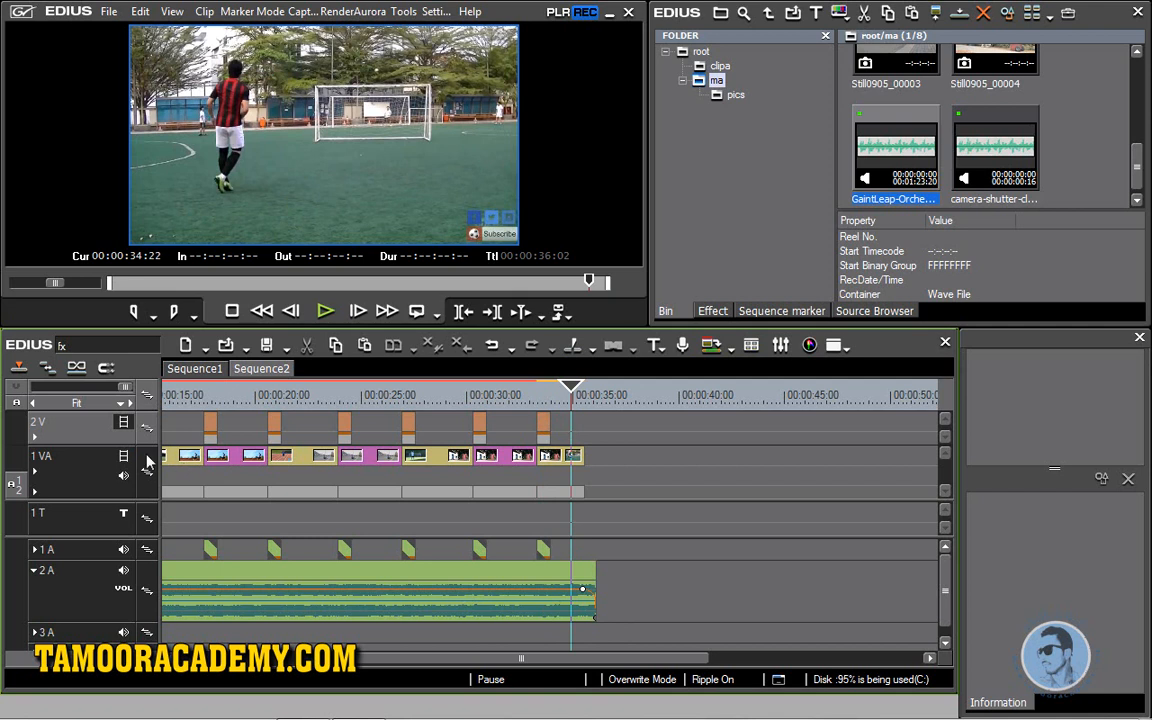
right_click(585, 428)
mouse_move(630, 436)
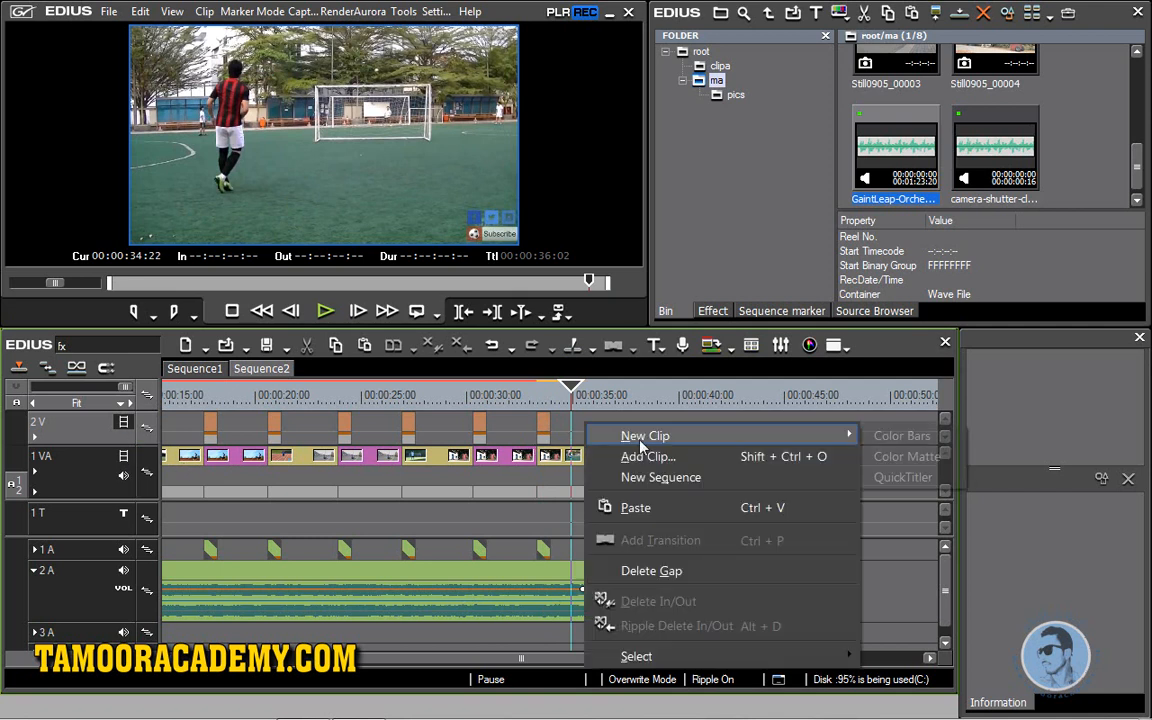
left_click(906, 456)
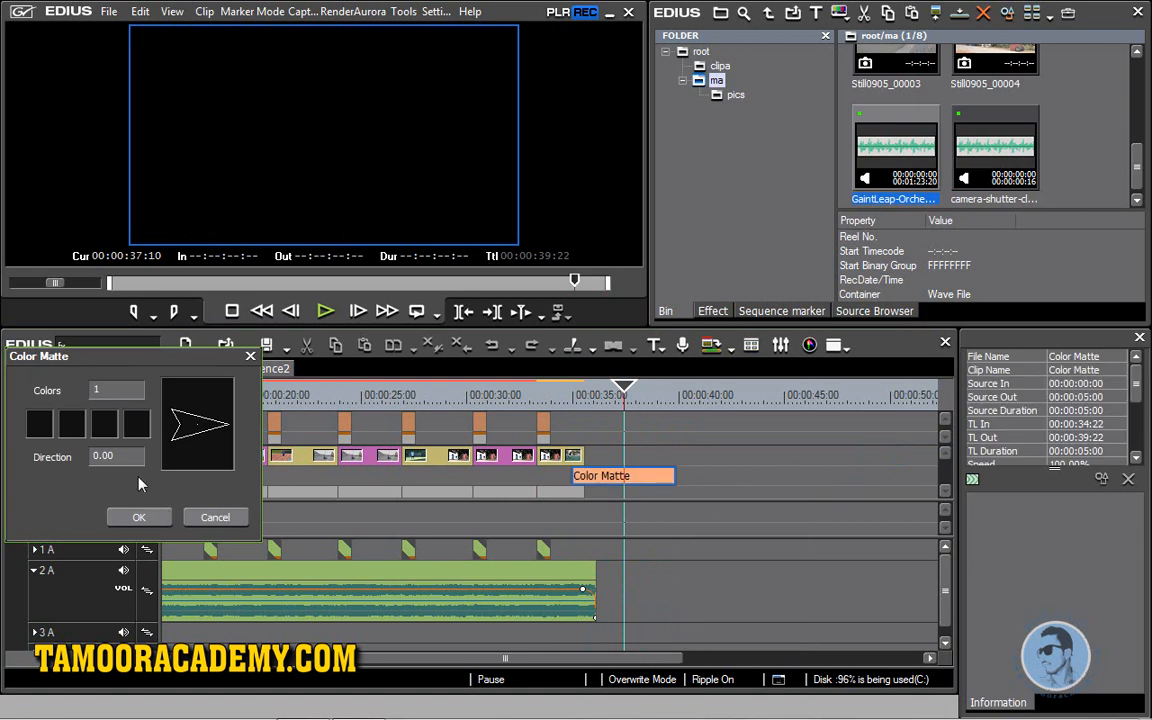
left_click(137, 518)
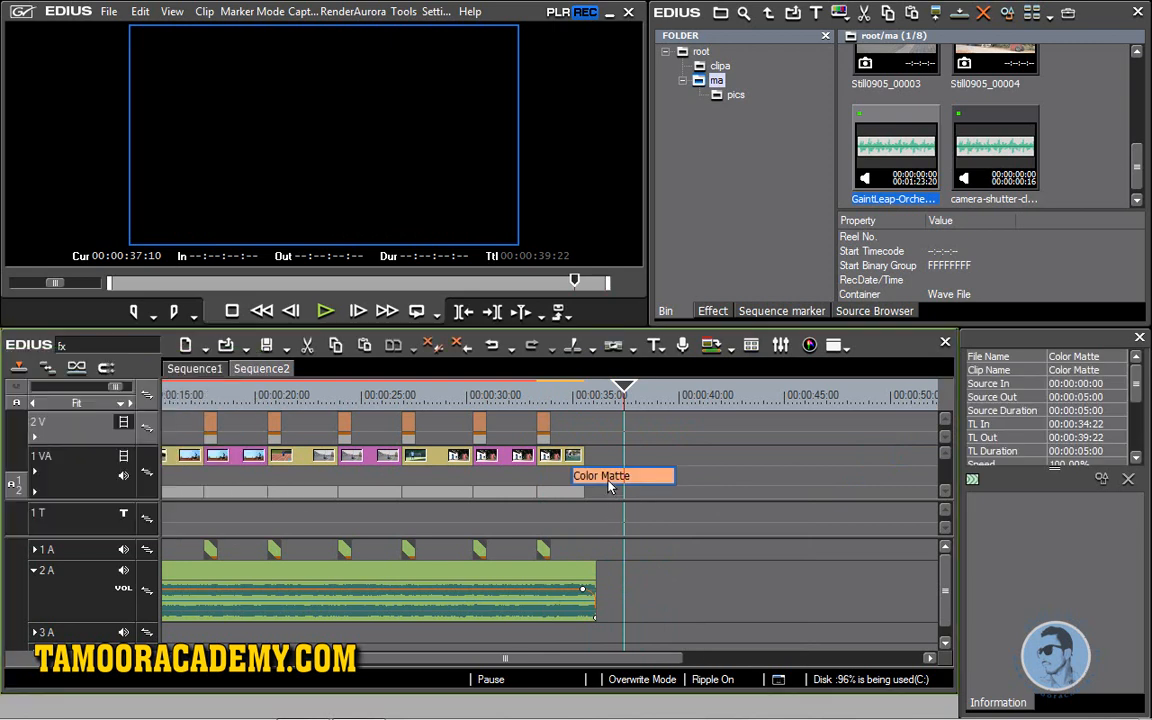
left_click_drag(604, 480, 690, 485)
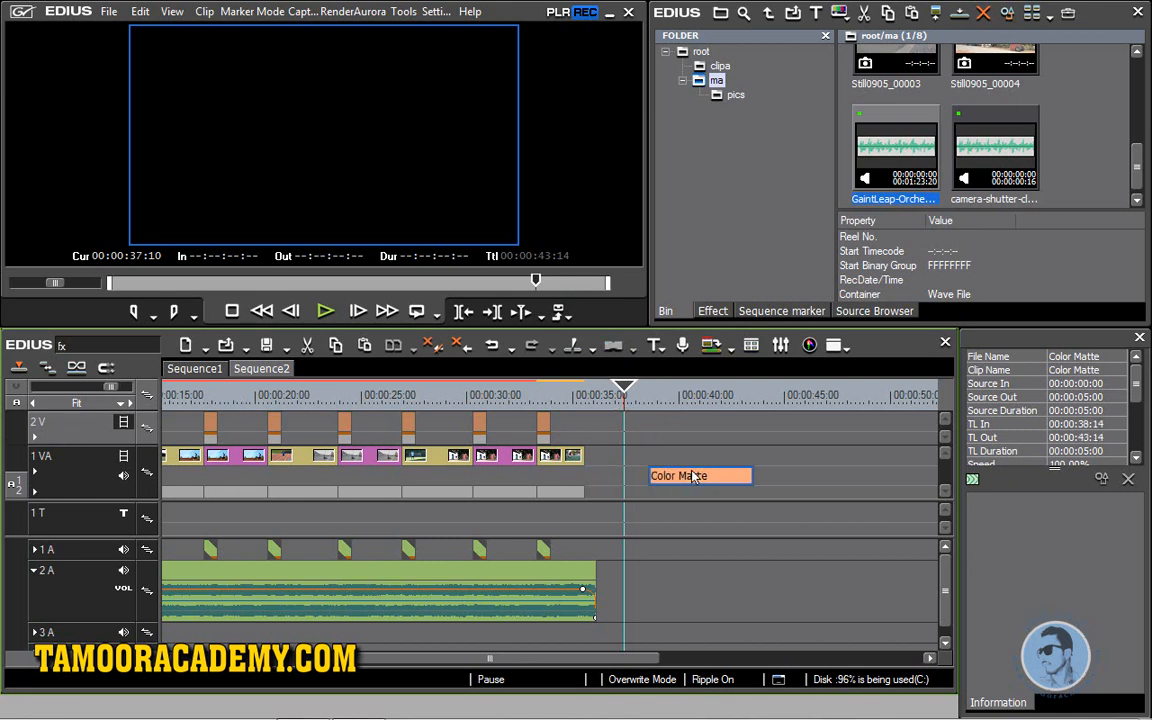
- Delete the color matte placed past the end of the video
left_click_drag(633, 407, 568, 422)
left_click(558, 427)
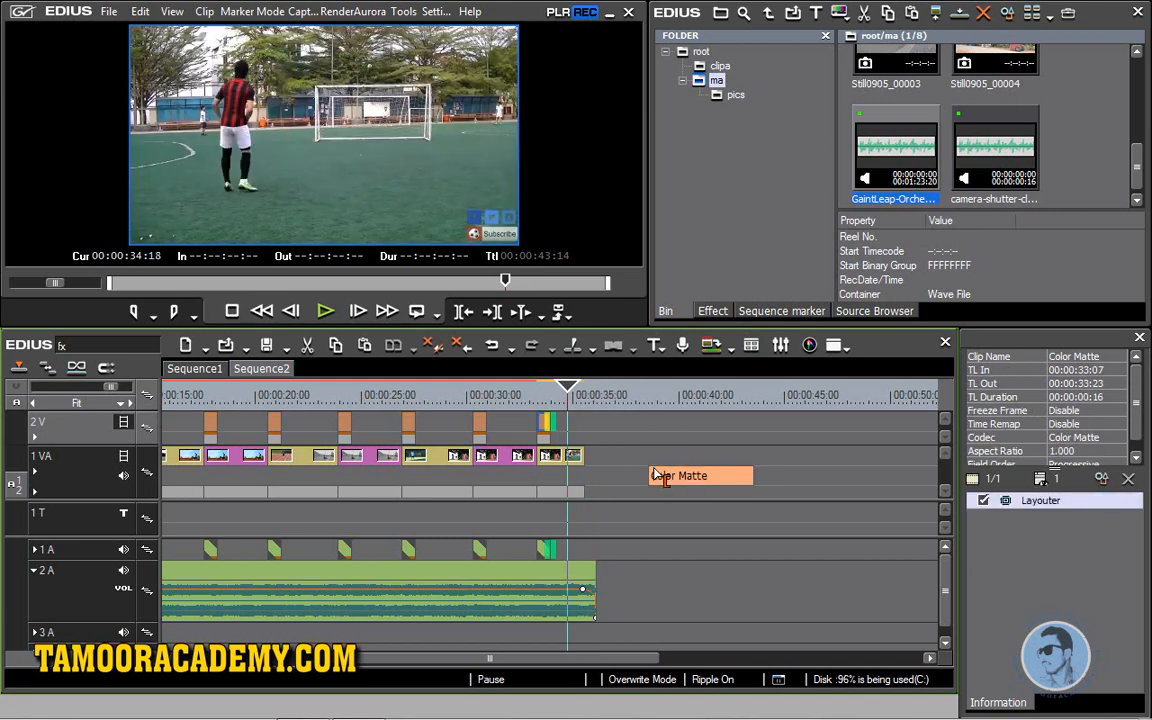
left_click(684, 479)
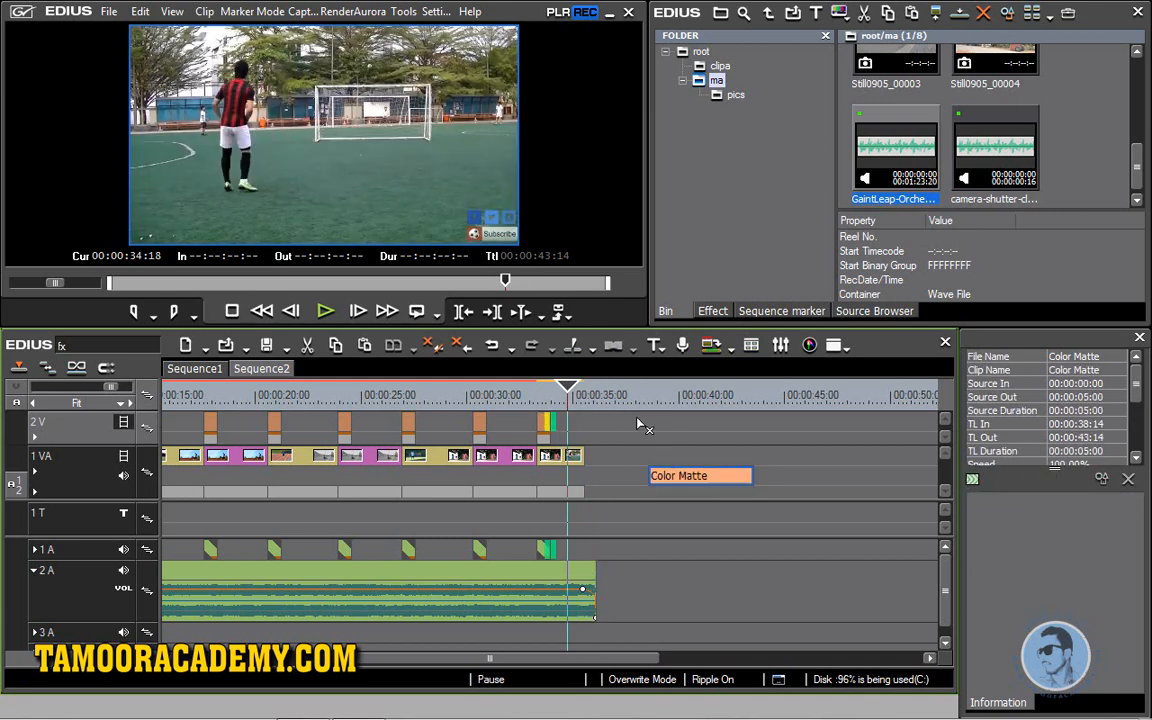
right_click(673, 478)
left_click(771, 237)
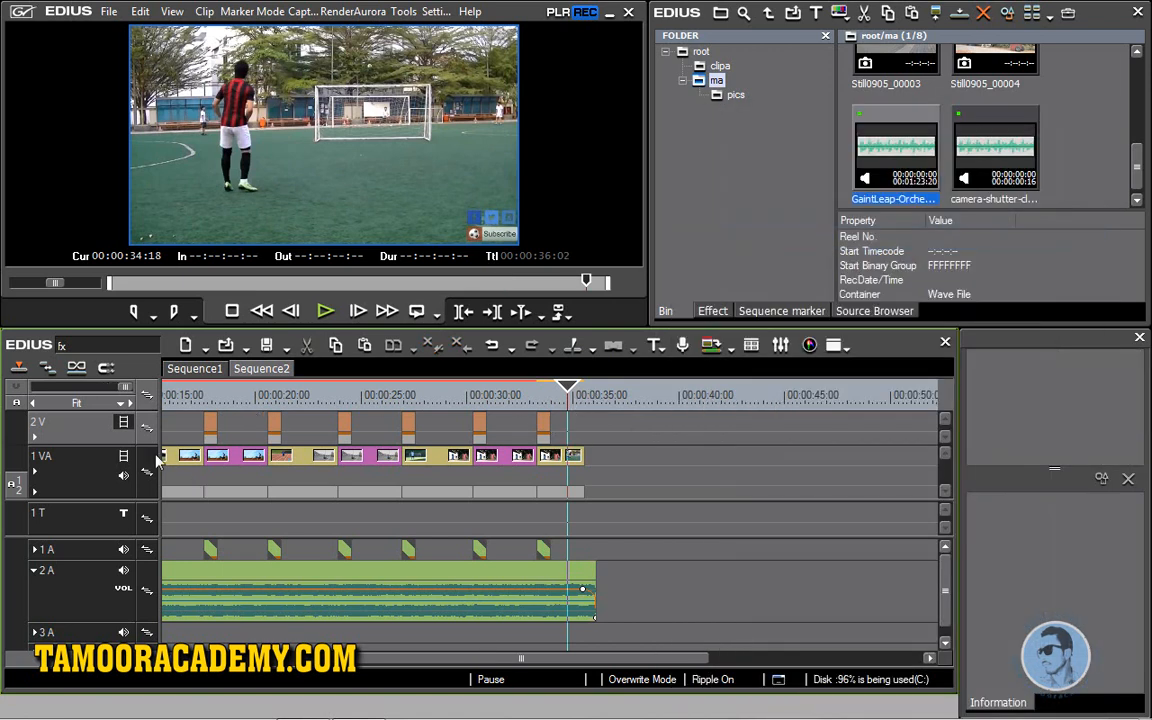
- Add one V track above track 2V
right_click(83, 436)
mouse_move(290, 566)
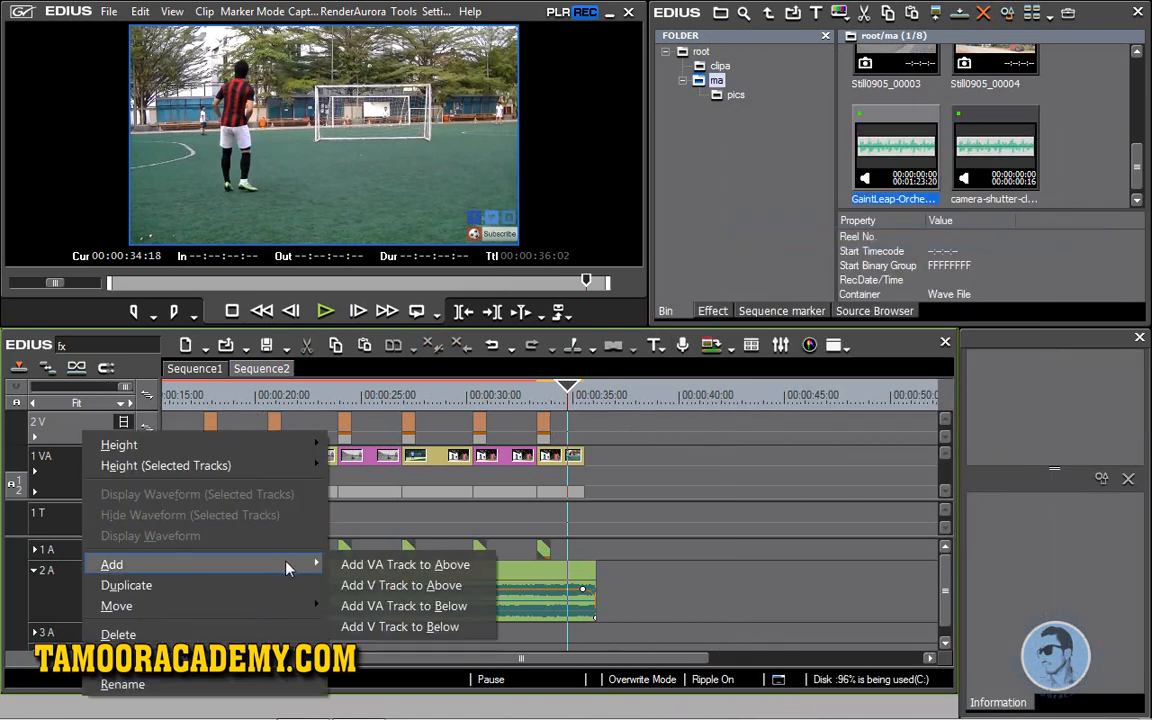
left_click(352, 586)
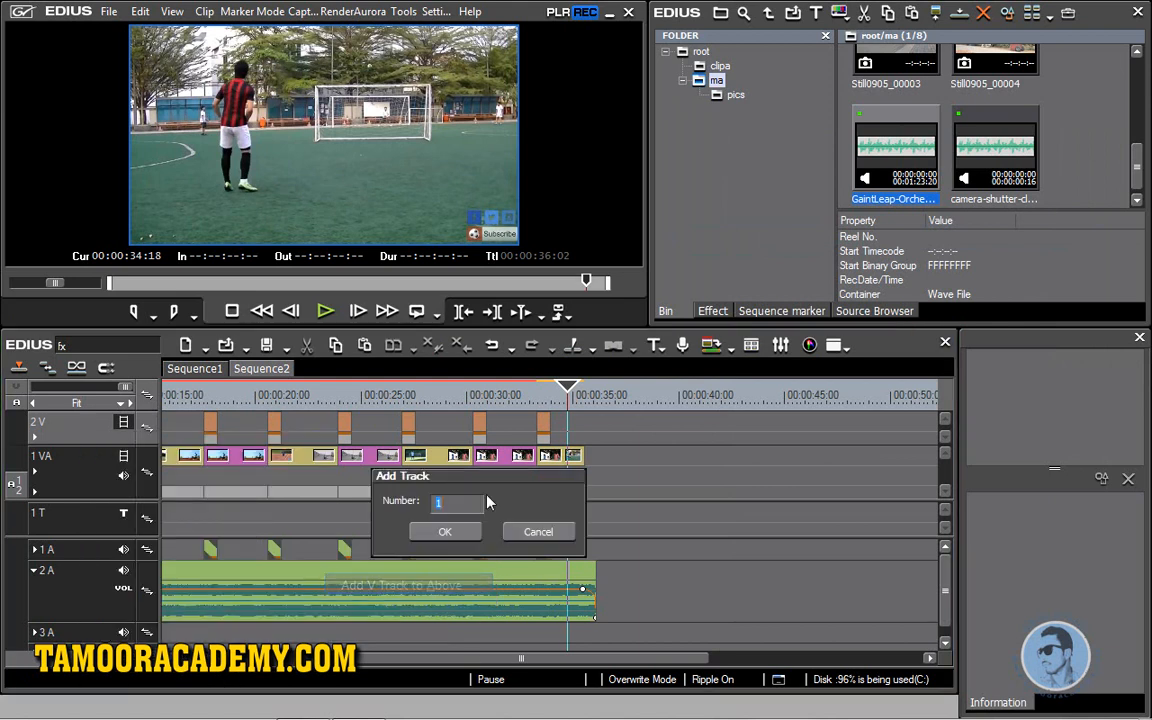
left_click(442, 532)
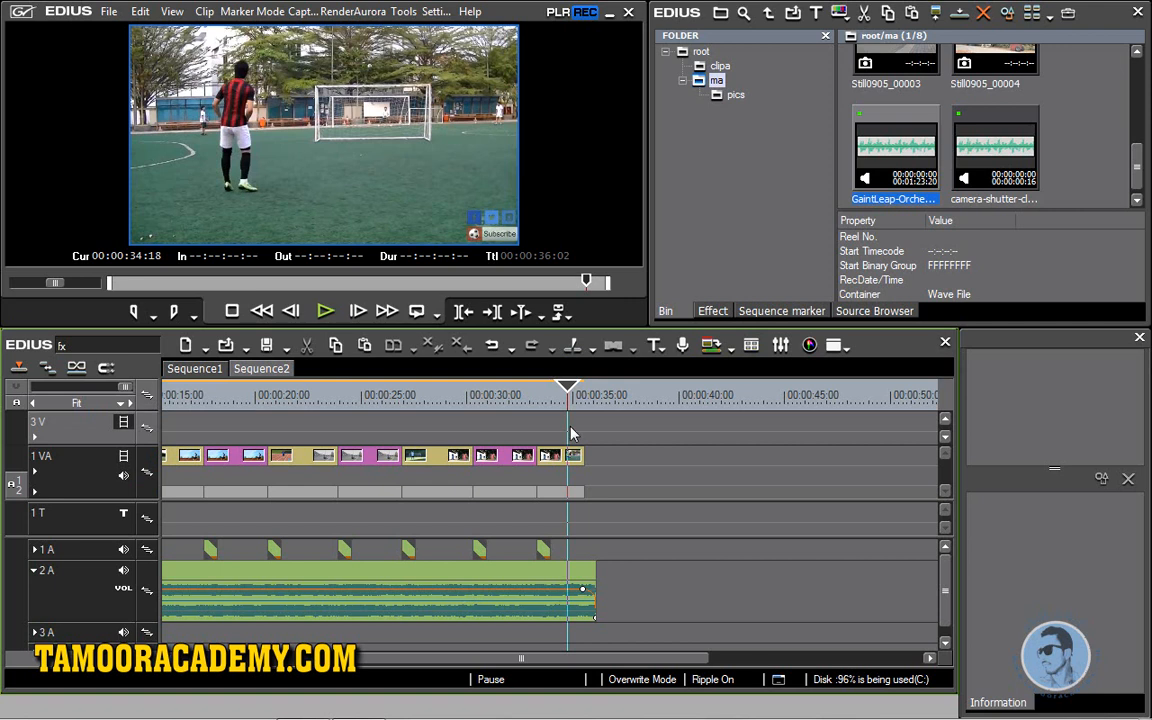
right_click(571, 432)
mouse_move(612, 442)
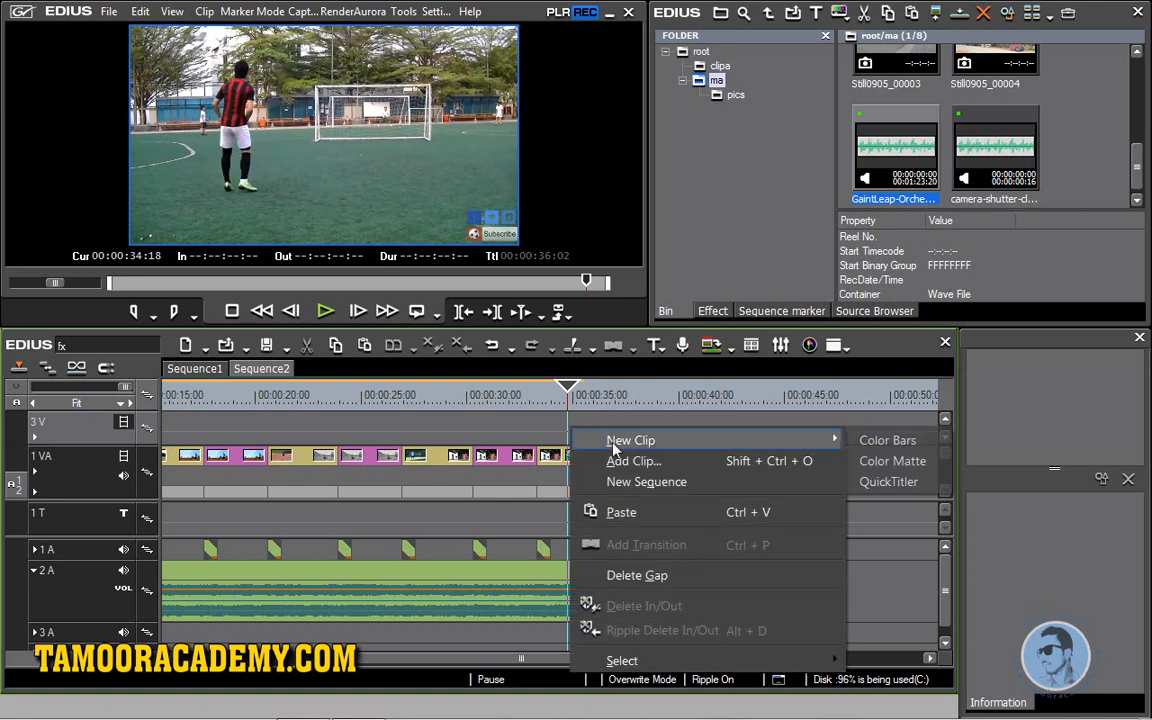
left_click(932, 460)
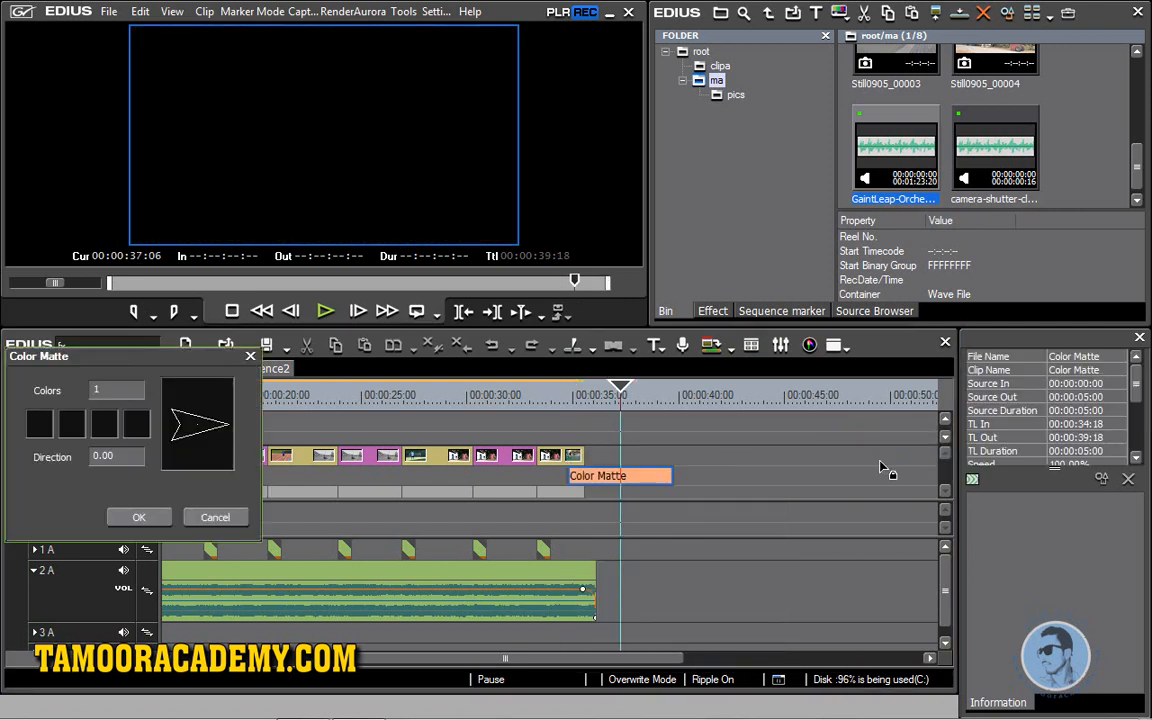
left_click(225, 522)
left_click_drag(568, 388, 459, 390)
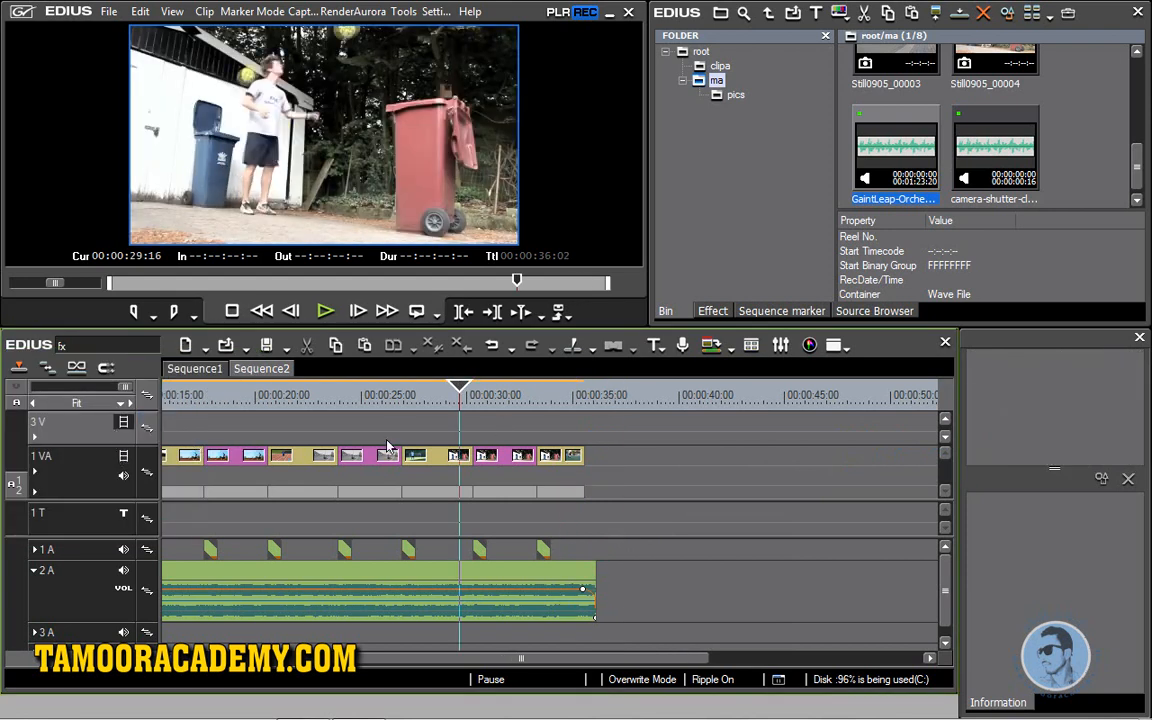
right_click(474, 432)
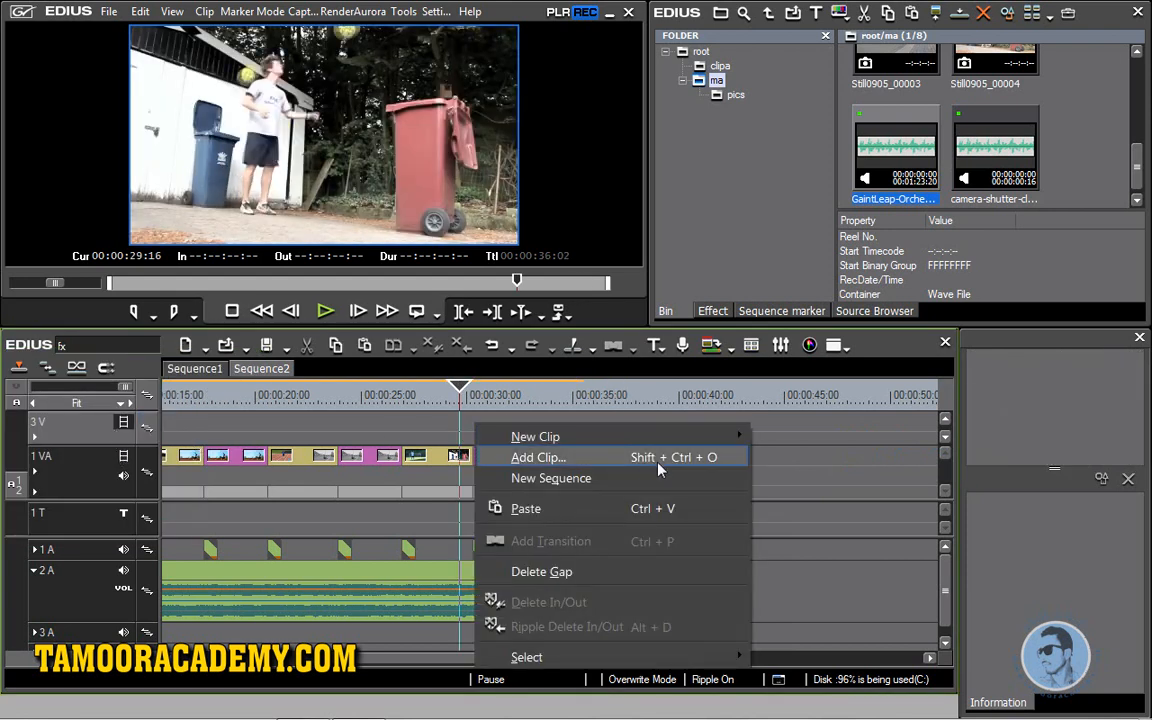
mouse_move(700, 437)
left_click(776, 458)
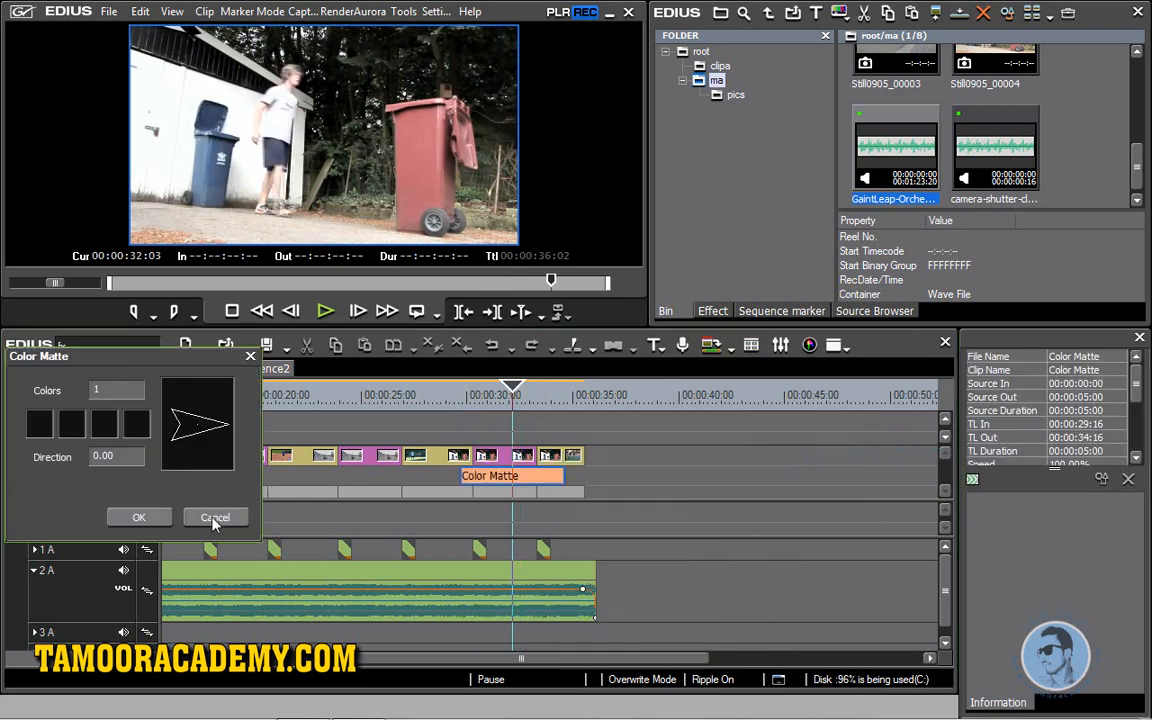
left_click(214, 518)
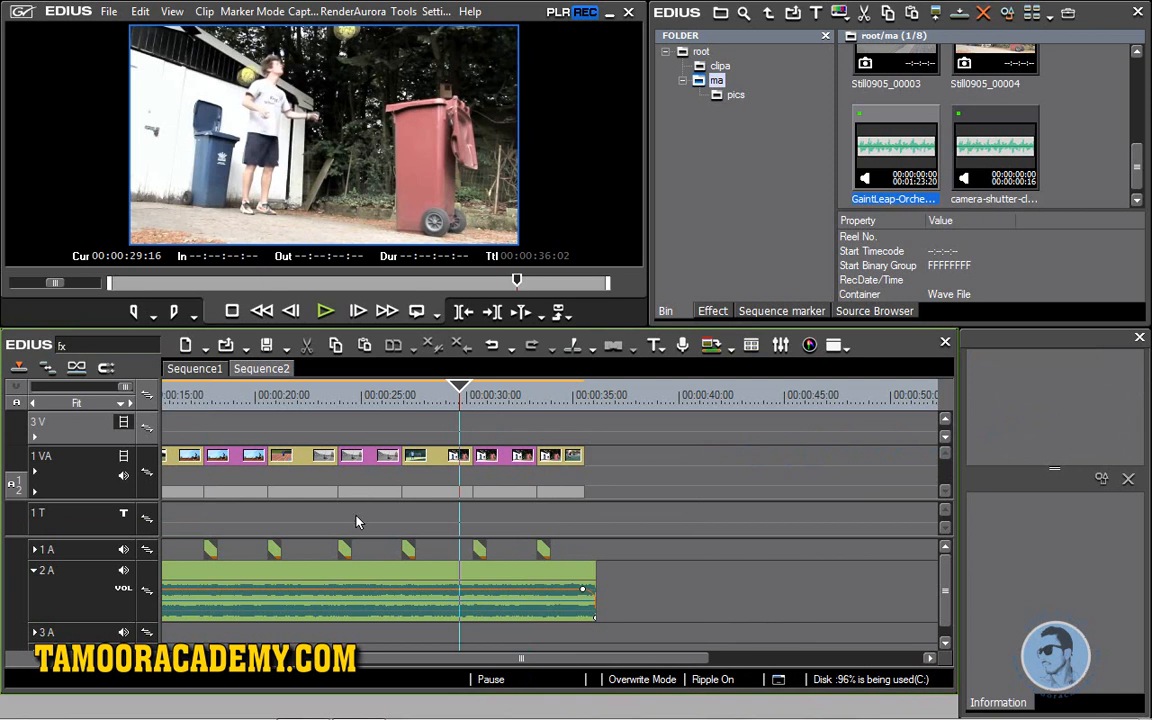
- Try moving the last video clip from track 1VA up to track 2V, and return it to 1VA against the preceding clip
left_click(946, 438)
left_click(947, 437)
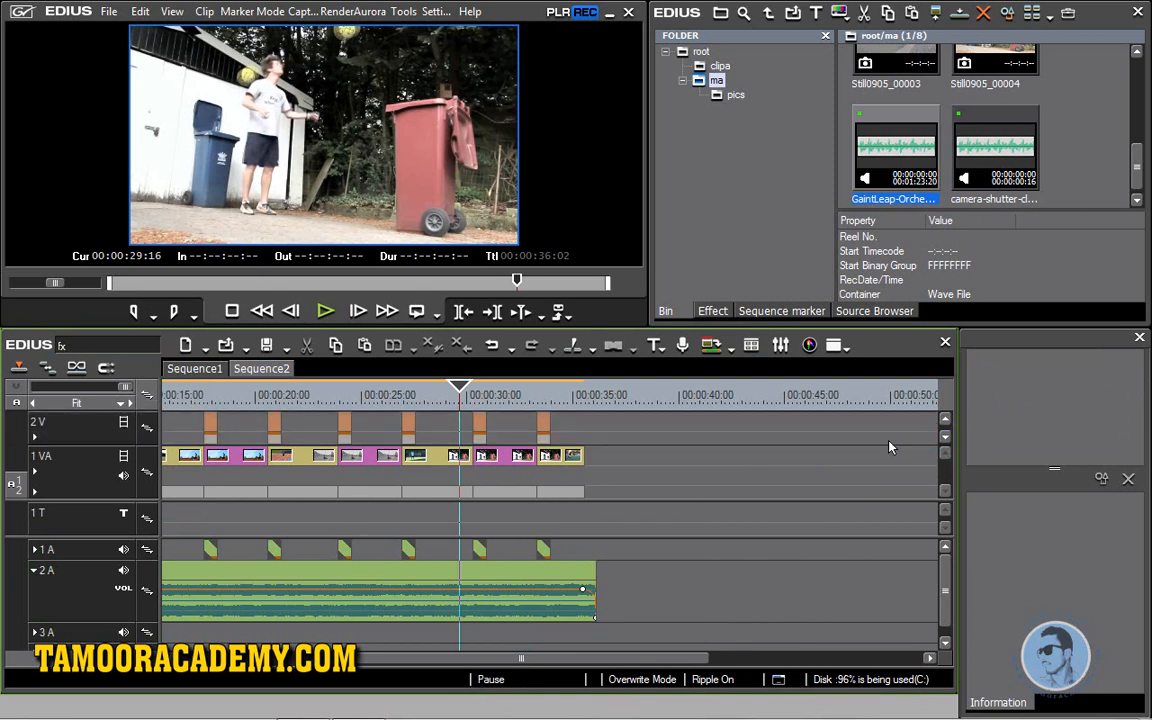
left_click_drag(462, 387, 578, 393)
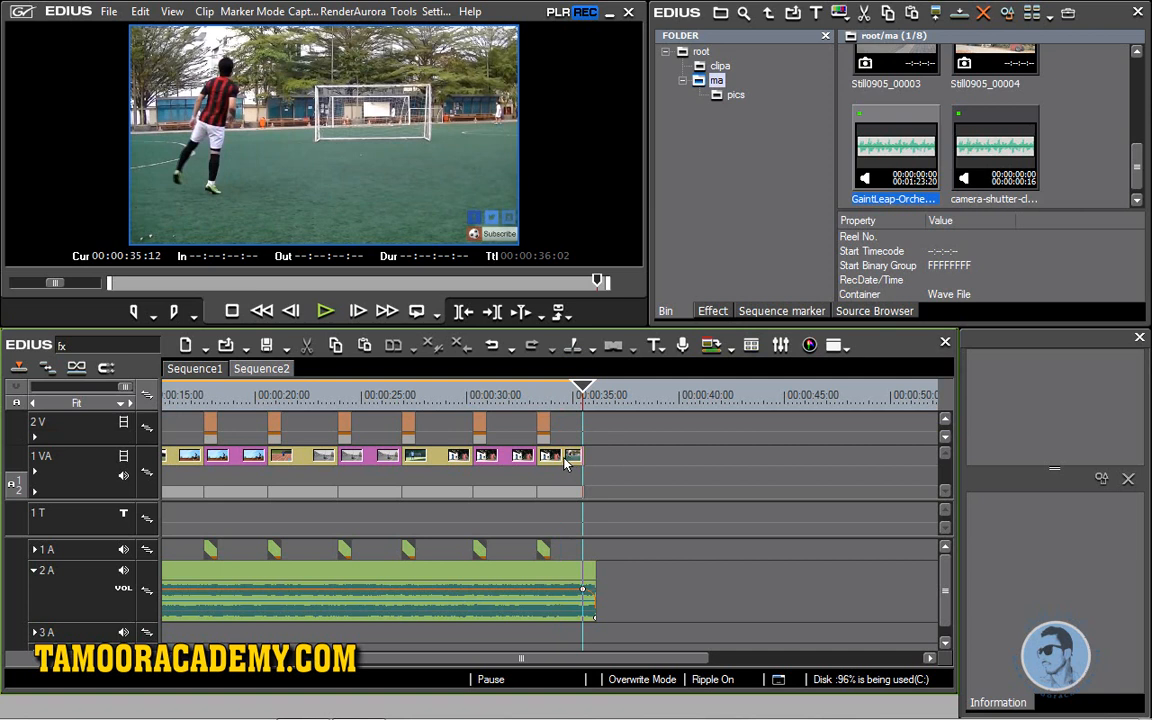
left_click_drag(590, 465, 600, 427)
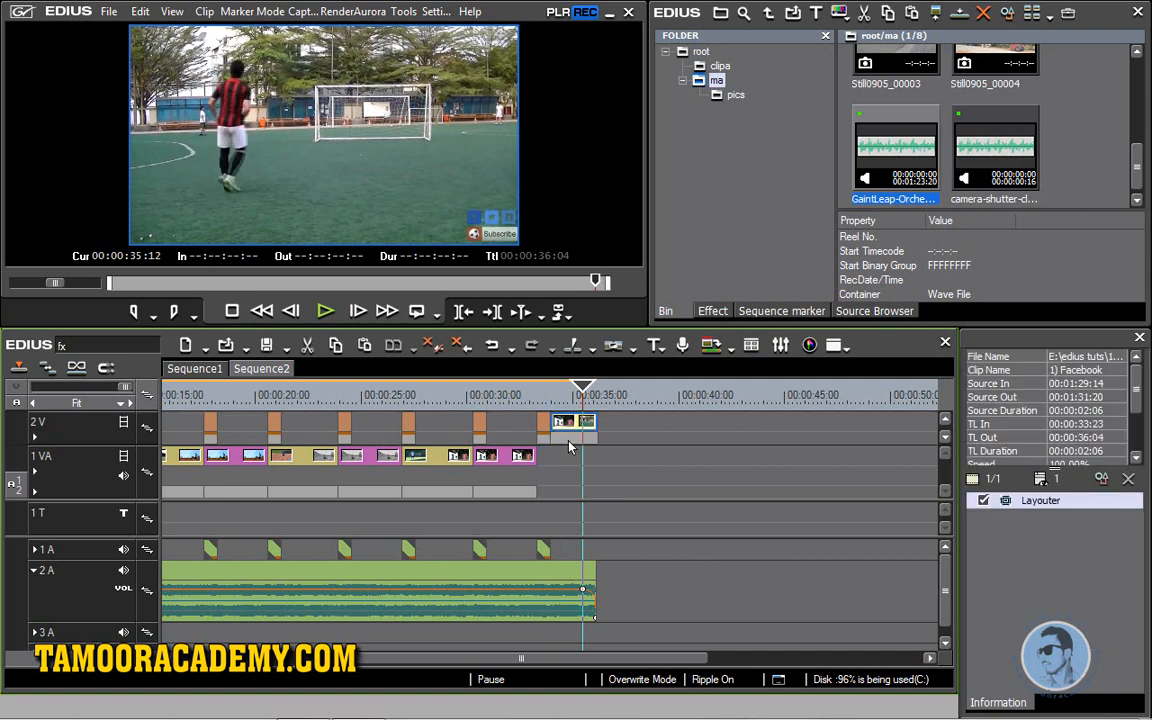
left_click_drag(574, 440, 576, 478)
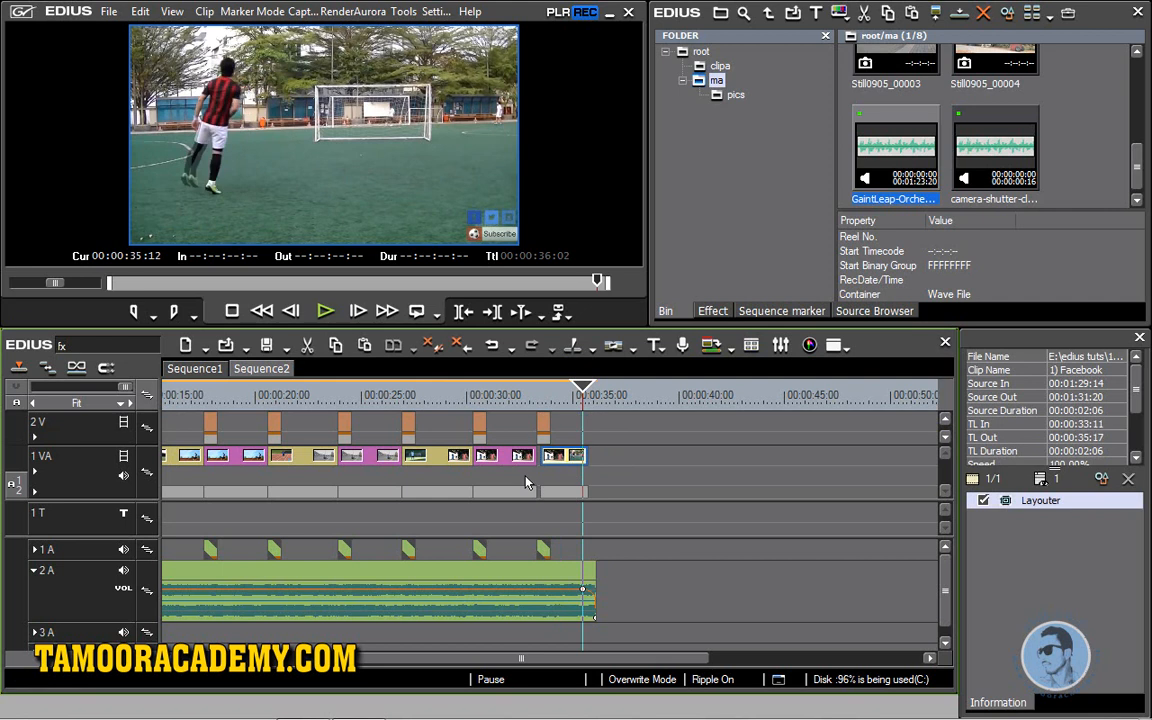
left_click_drag(565, 470, 554, 462)
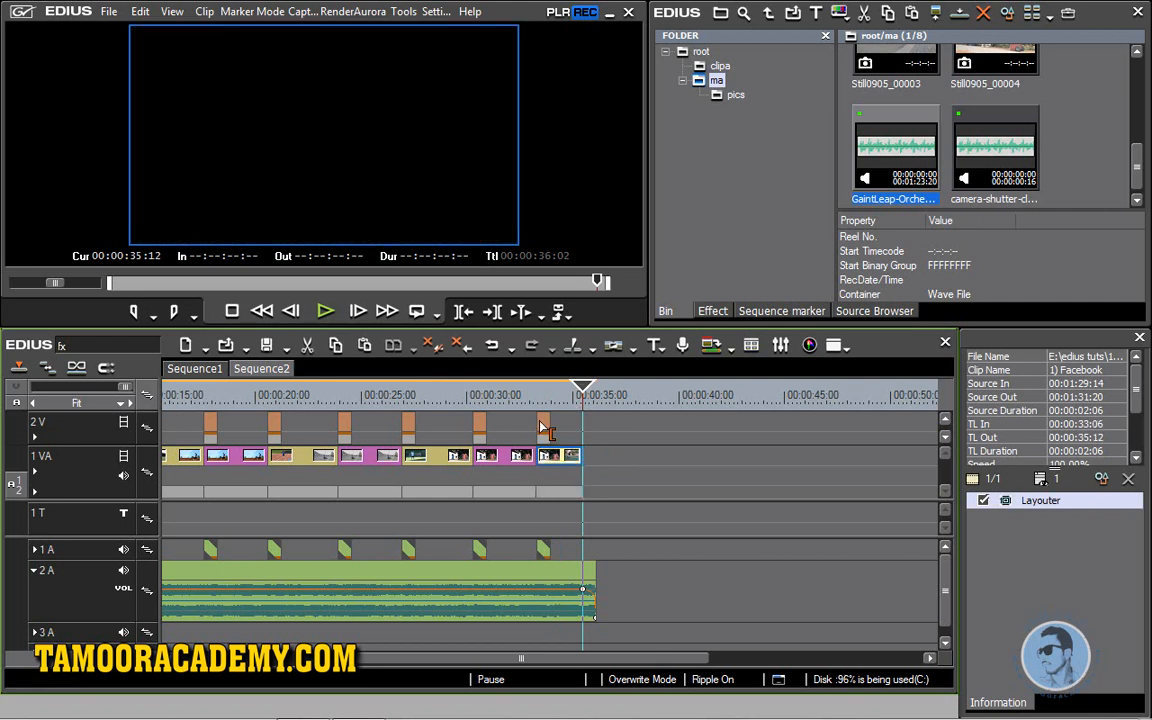
- Play the end of the sequence from just before the last white flash to about 00:00:34:20
left_click(541, 427)
left_click(530, 397)
left_click(325, 313)
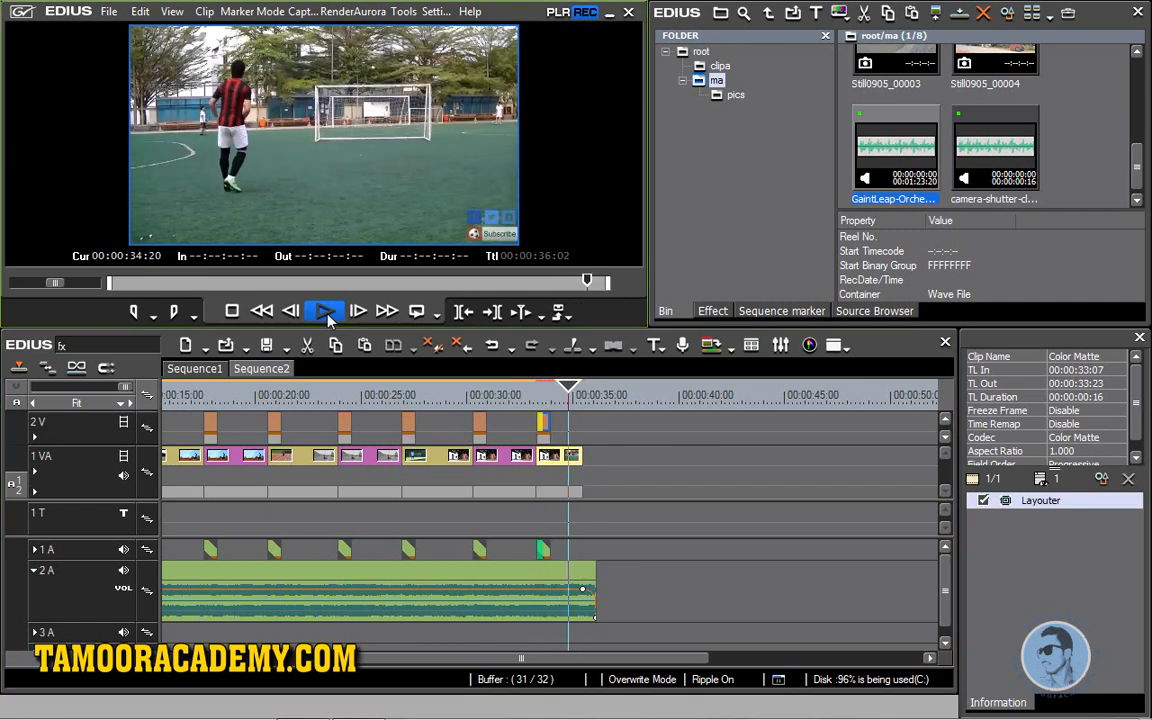
key("space")
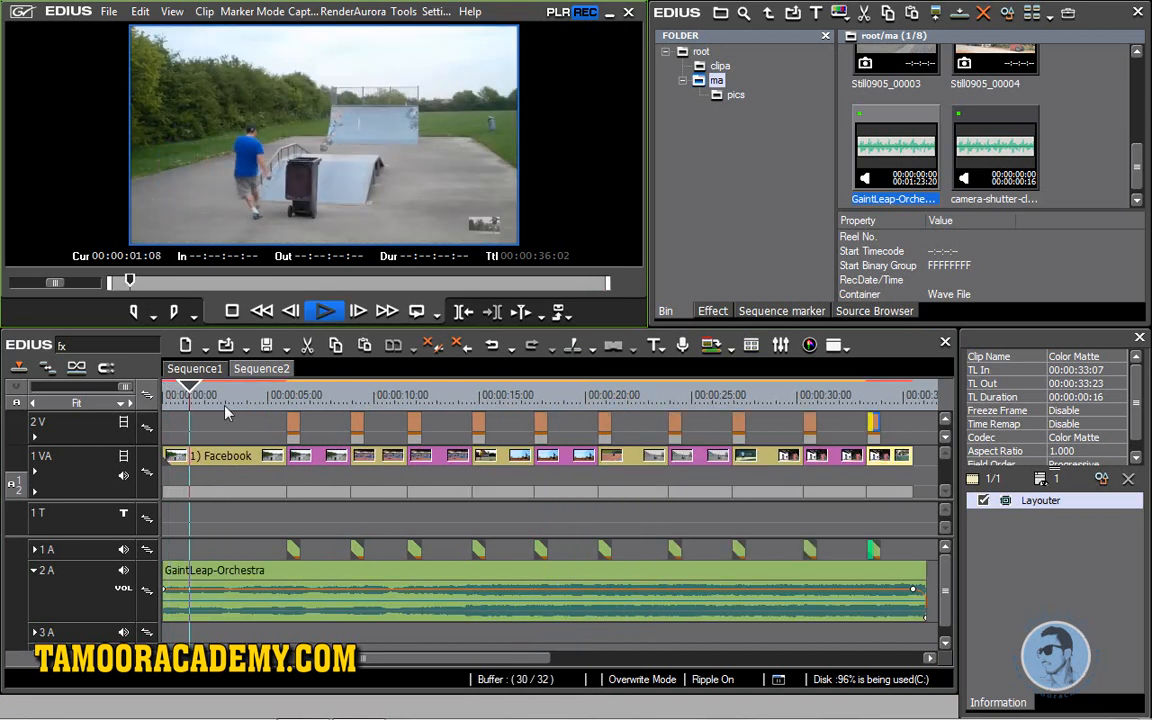
- Try pasting a copy of the first white flash and its shutter sound at the sequence start, and delete the pasted copy
left_click(294, 421)
right_click(293, 422)
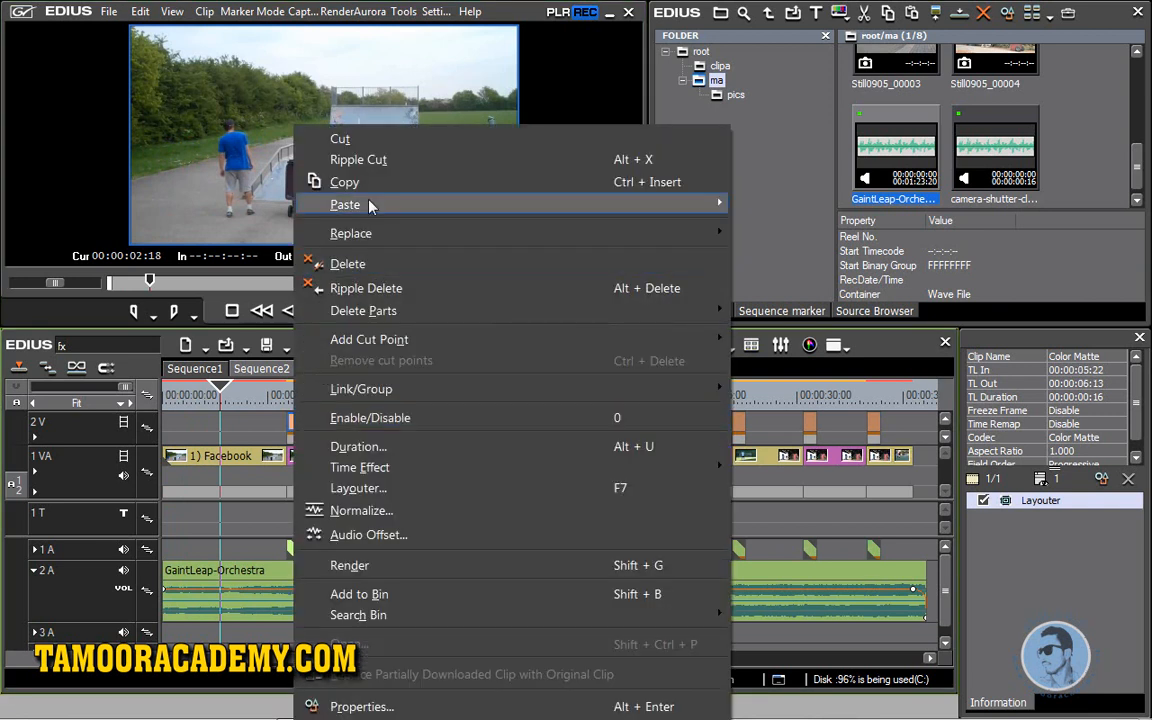
left_click(322, 180)
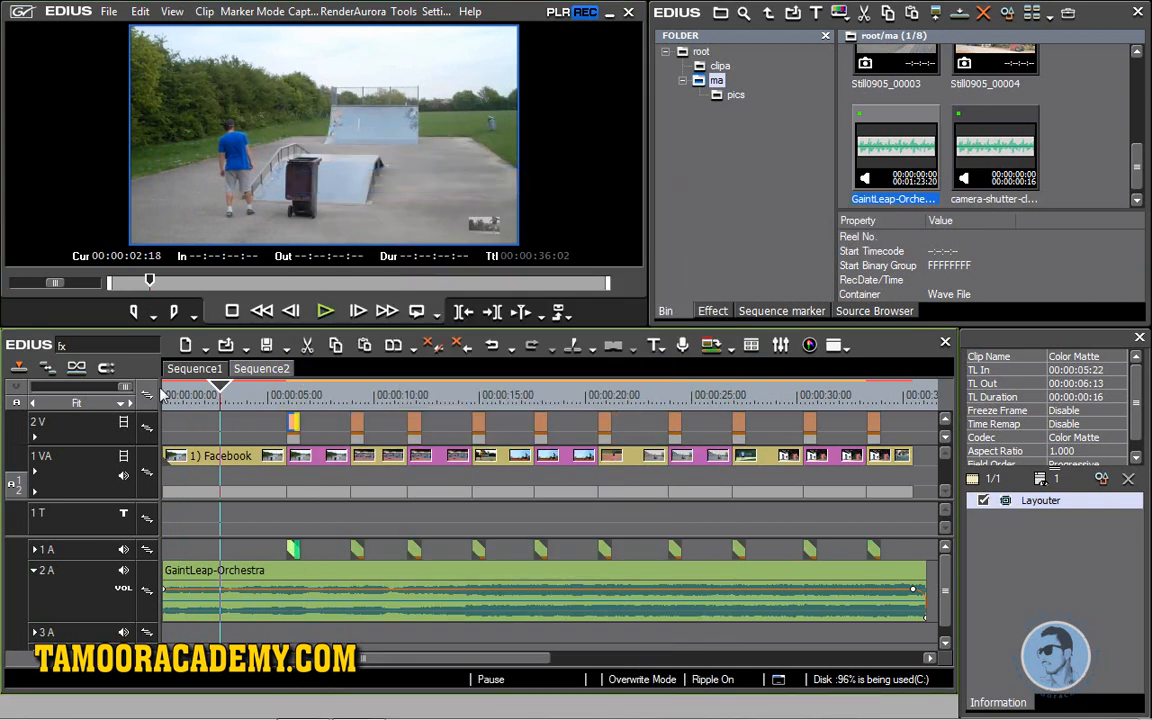
left_click(163, 395)
left_click(171, 428)
key("ctrl+v")
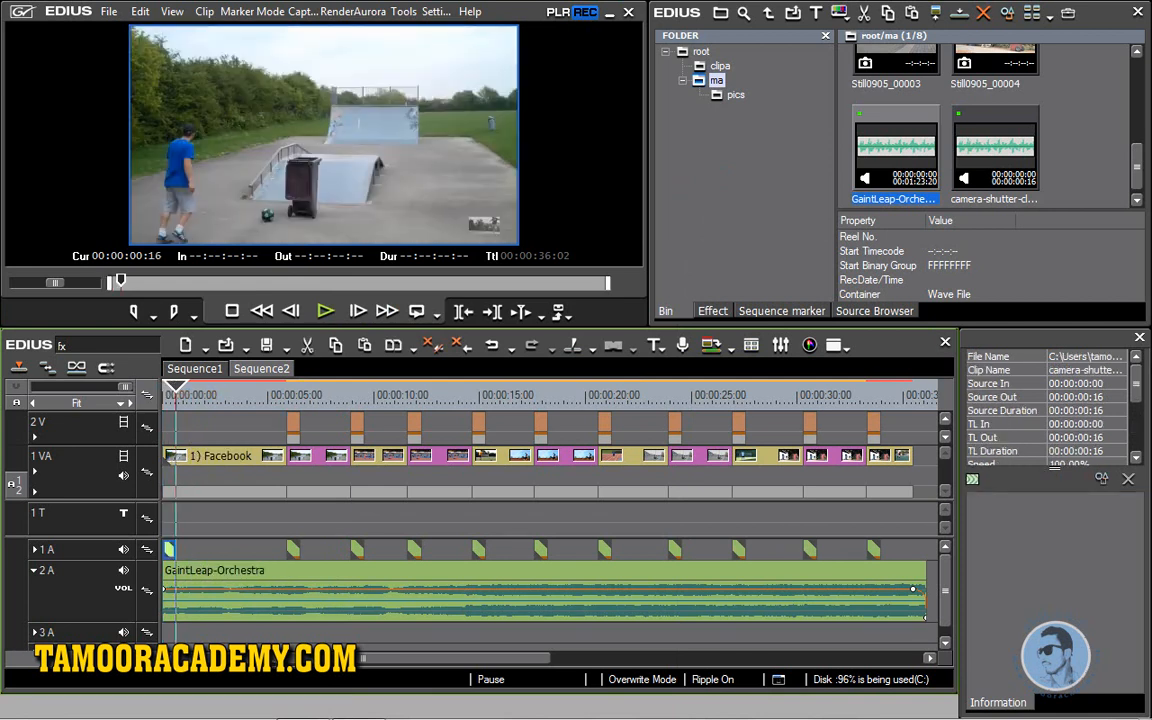
right_click(170, 551)
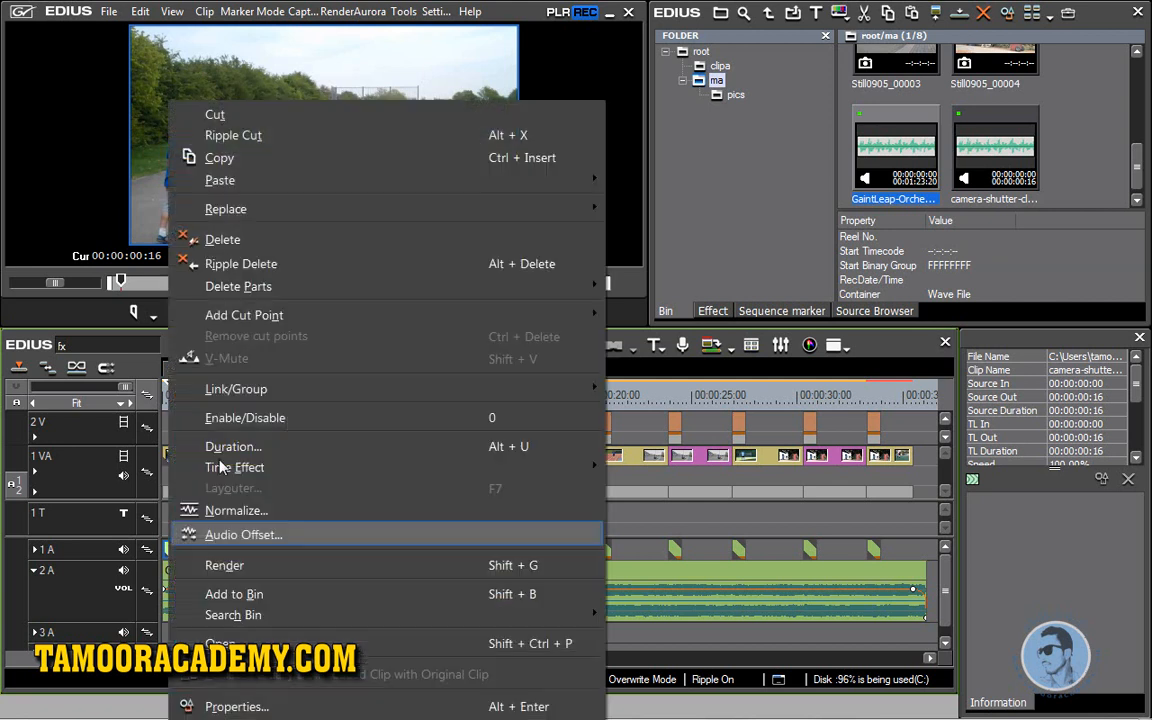
left_click(255, 240)
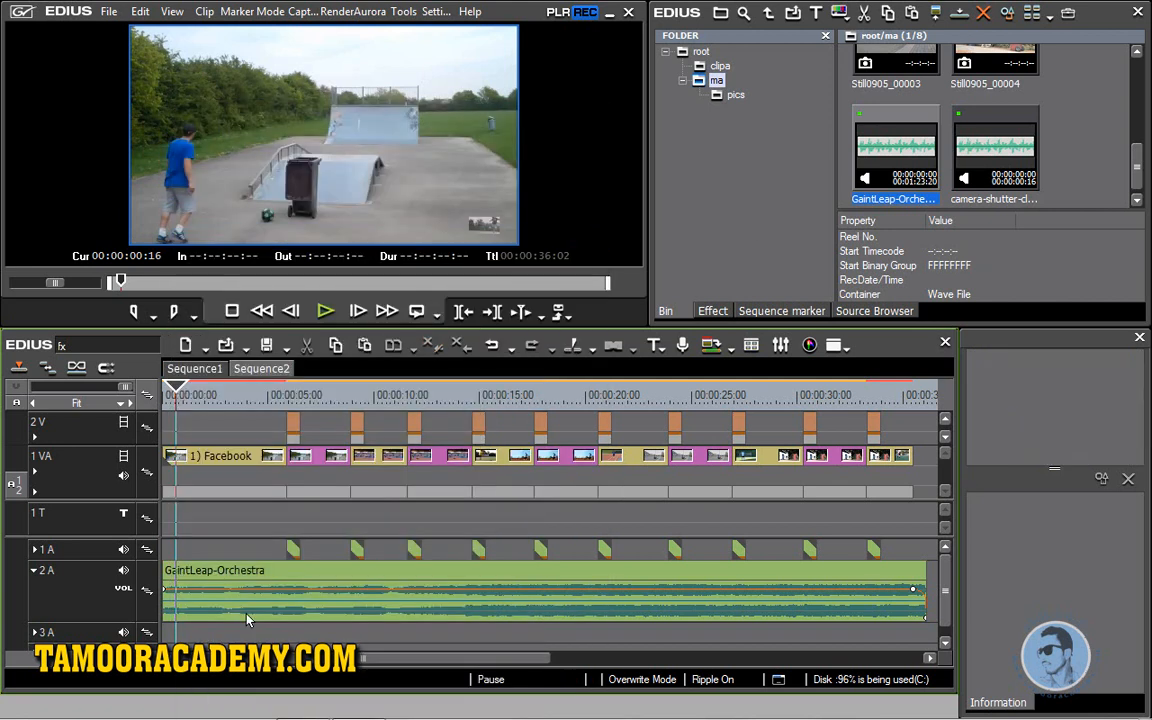
- Copy all clips of the sequence and paste the copy past the end of the original, at 00:00:42:04
left_click_drag(253, 658, 355, 659)
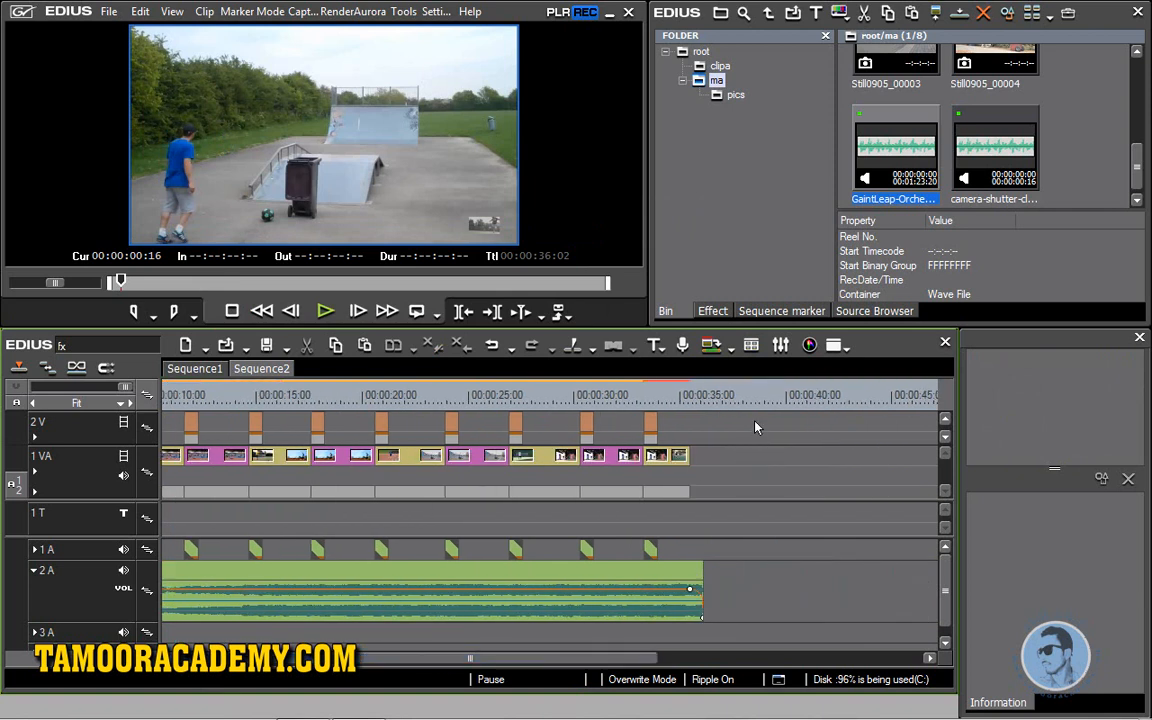
left_click(742, 398)
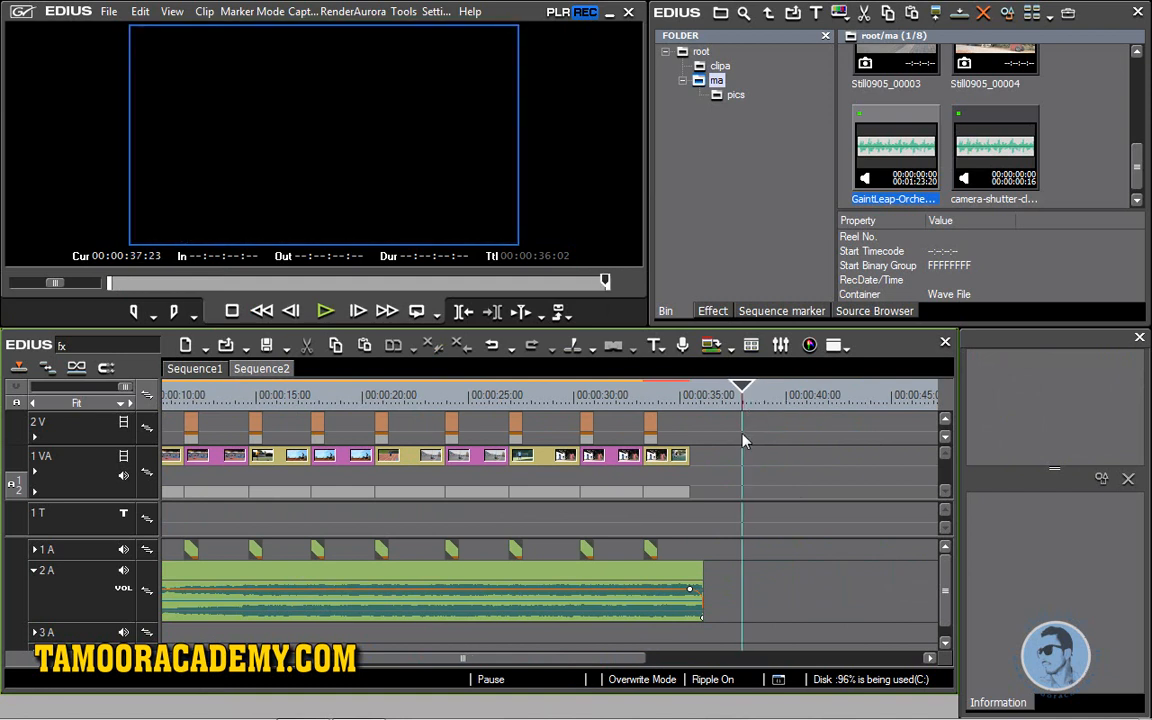
key("End")
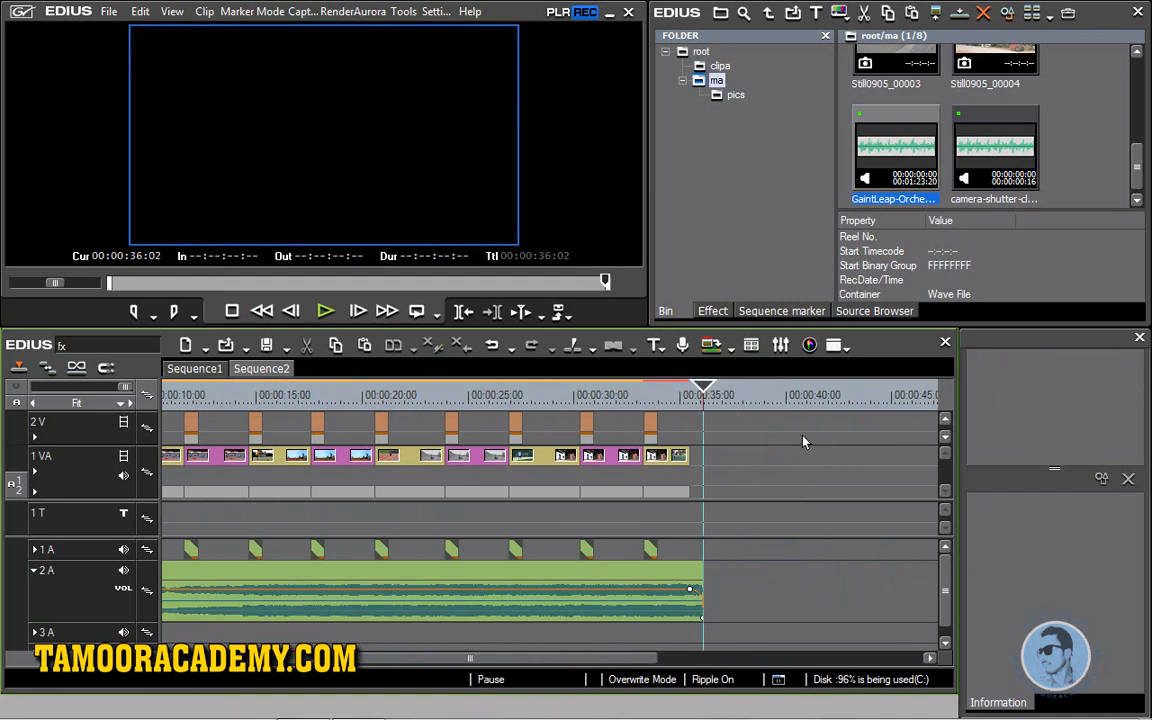
left_click_drag(805, 430, 2, 621)
right_click(519, 466)
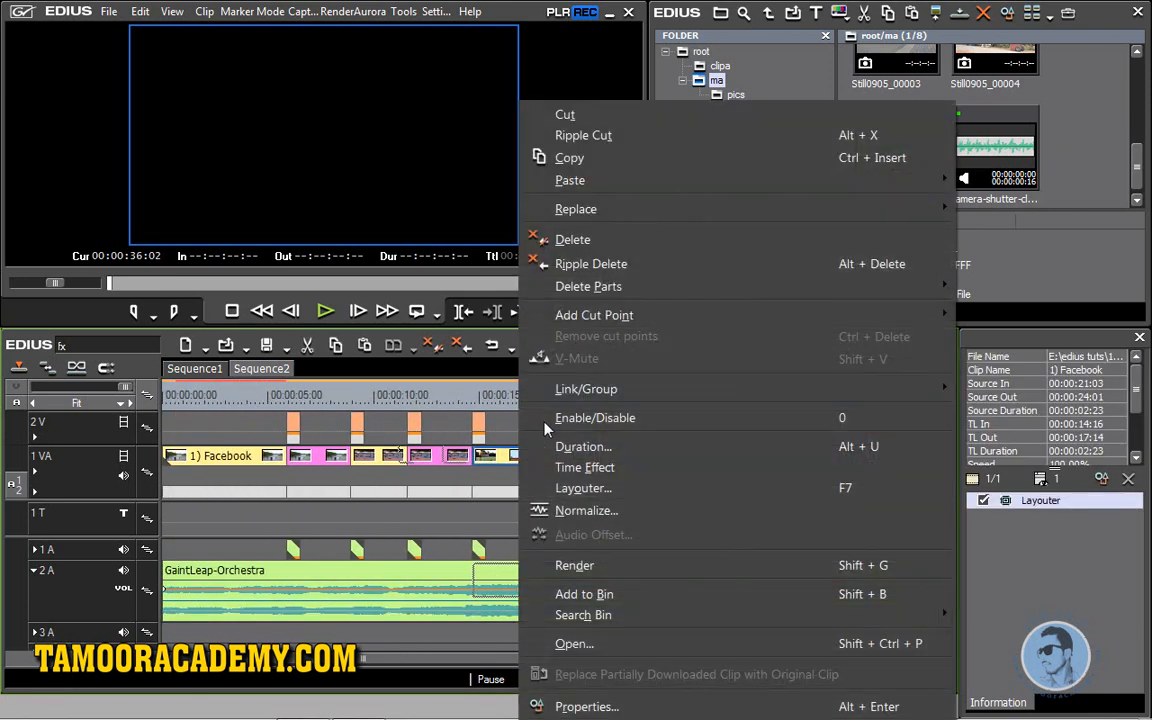
left_click(592, 160)
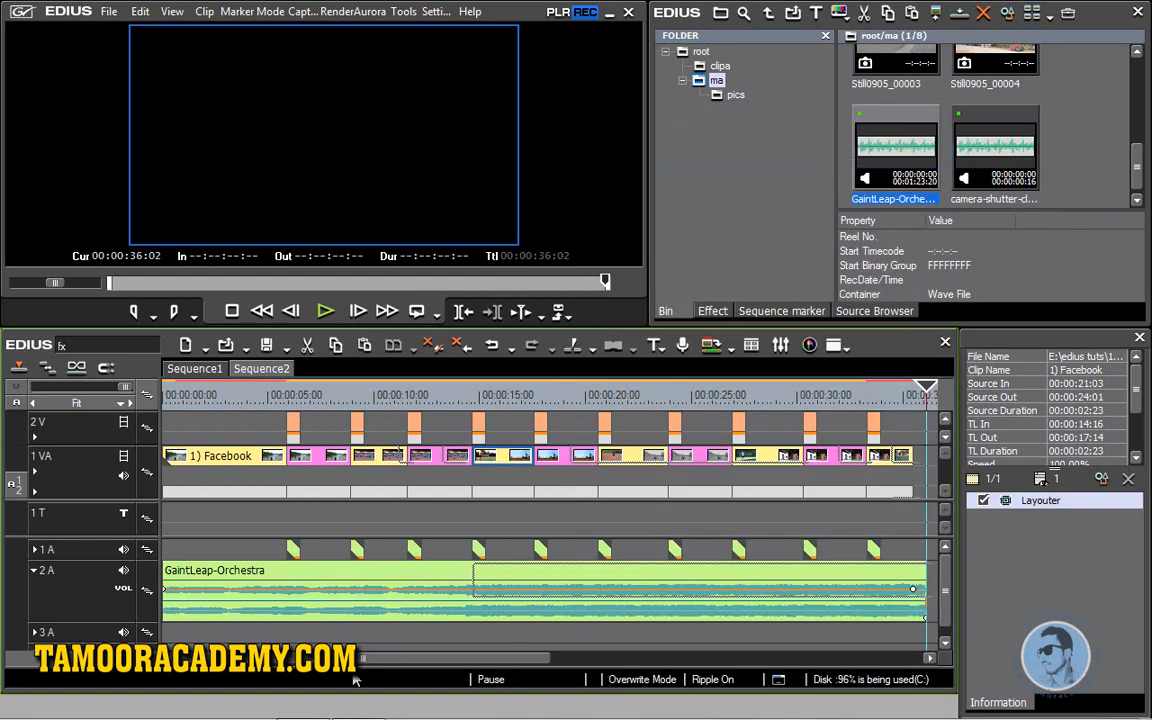
left_click_drag(351, 657, 643, 638)
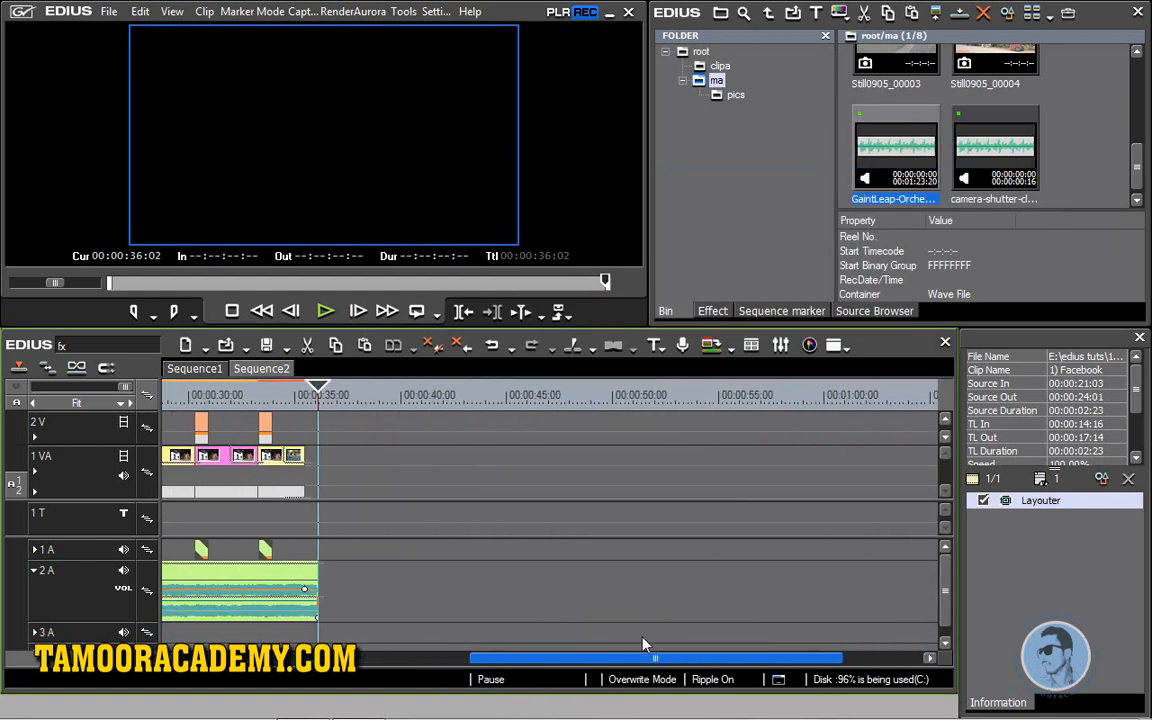
left_click(448, 397)
key("ctrl+v")
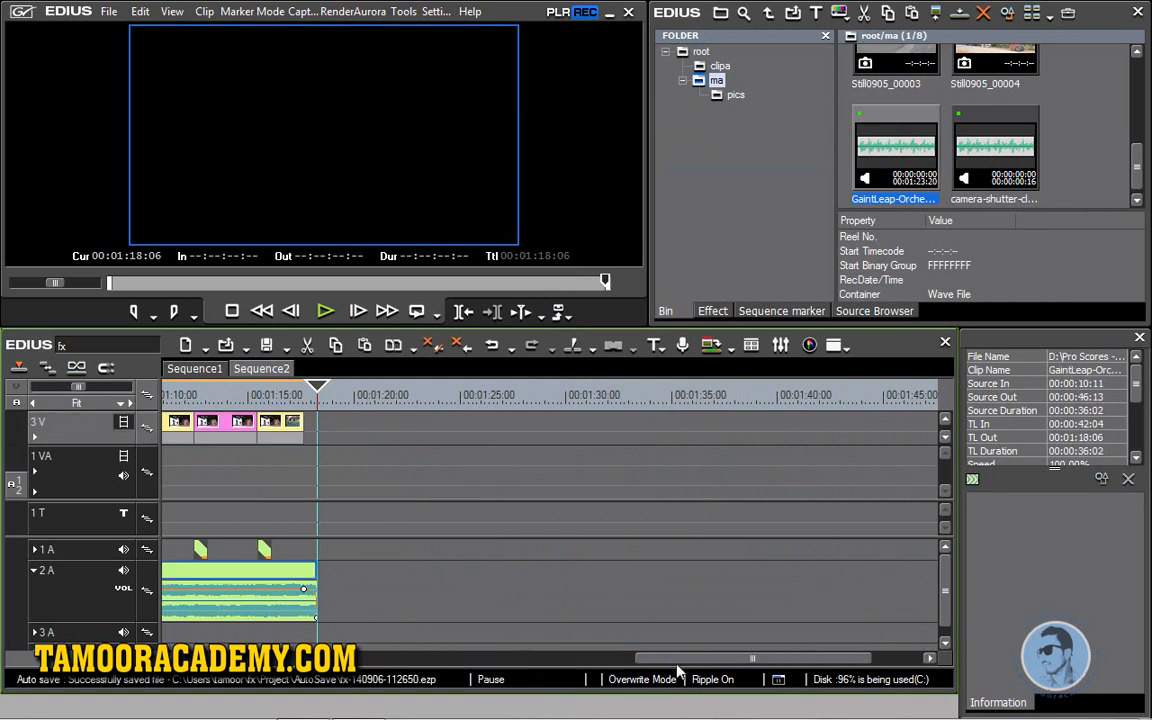
- Play the pasted copy from its first white flash to about 00:00:49:10
left_click_drag(680, 661, 370, 663)
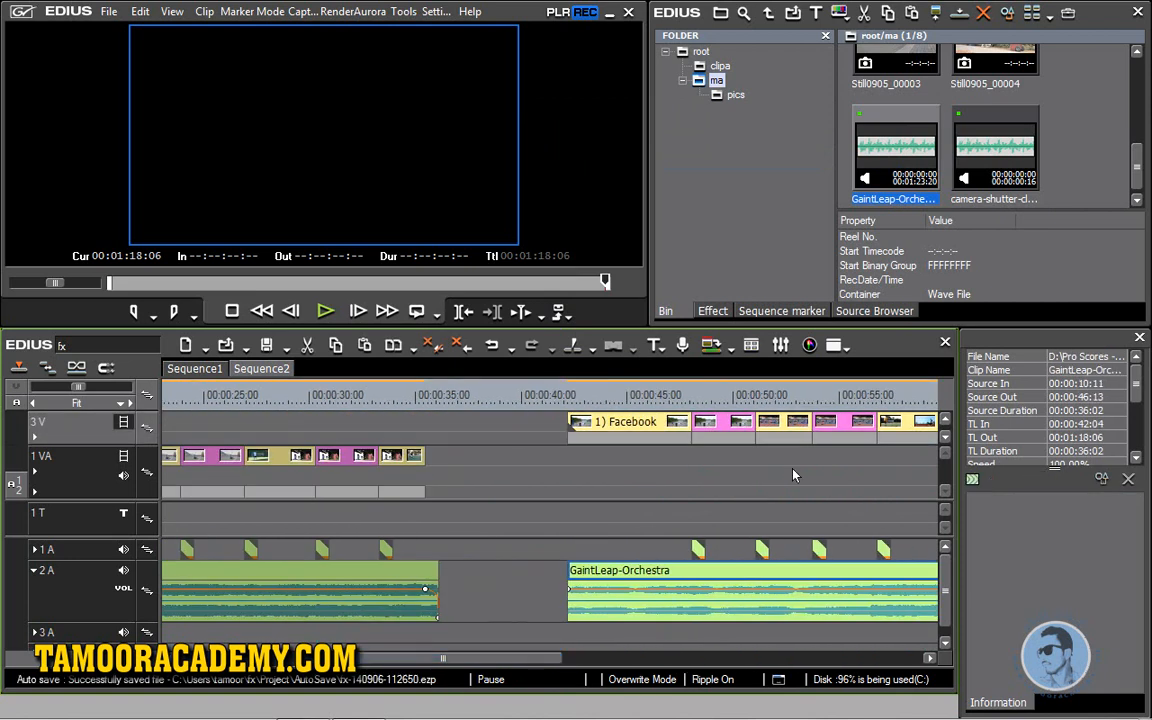
left_click(945, 438)
left_click(945, 438)
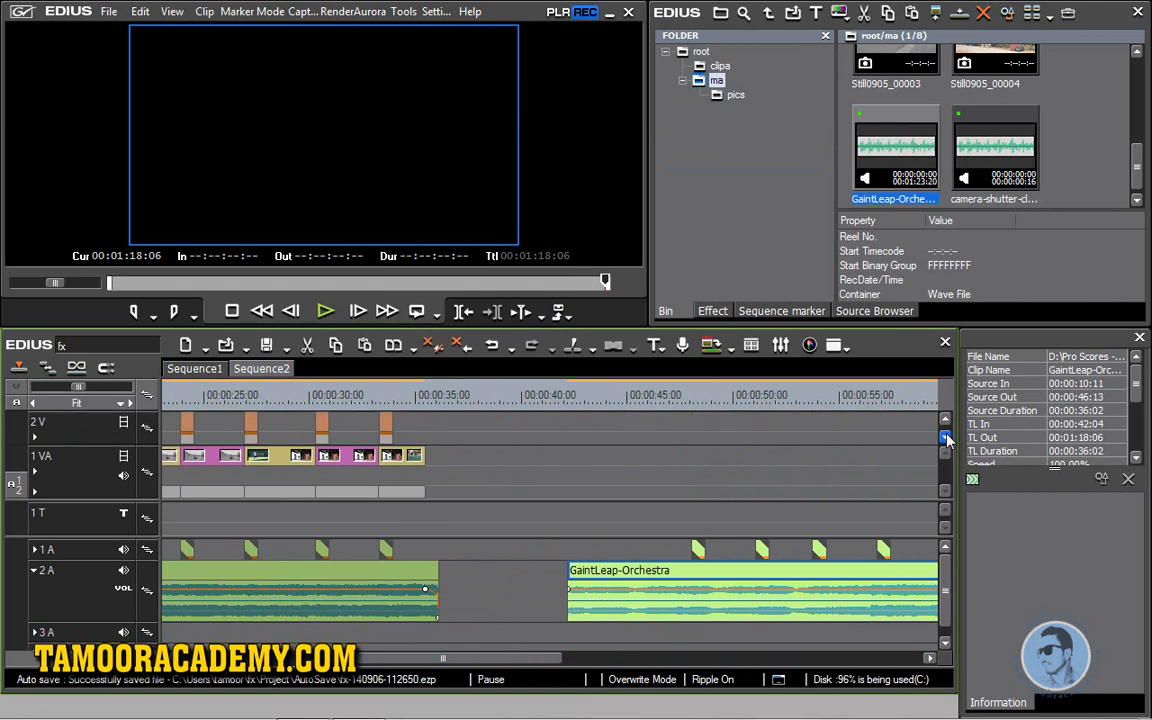
left_click(945, 420)
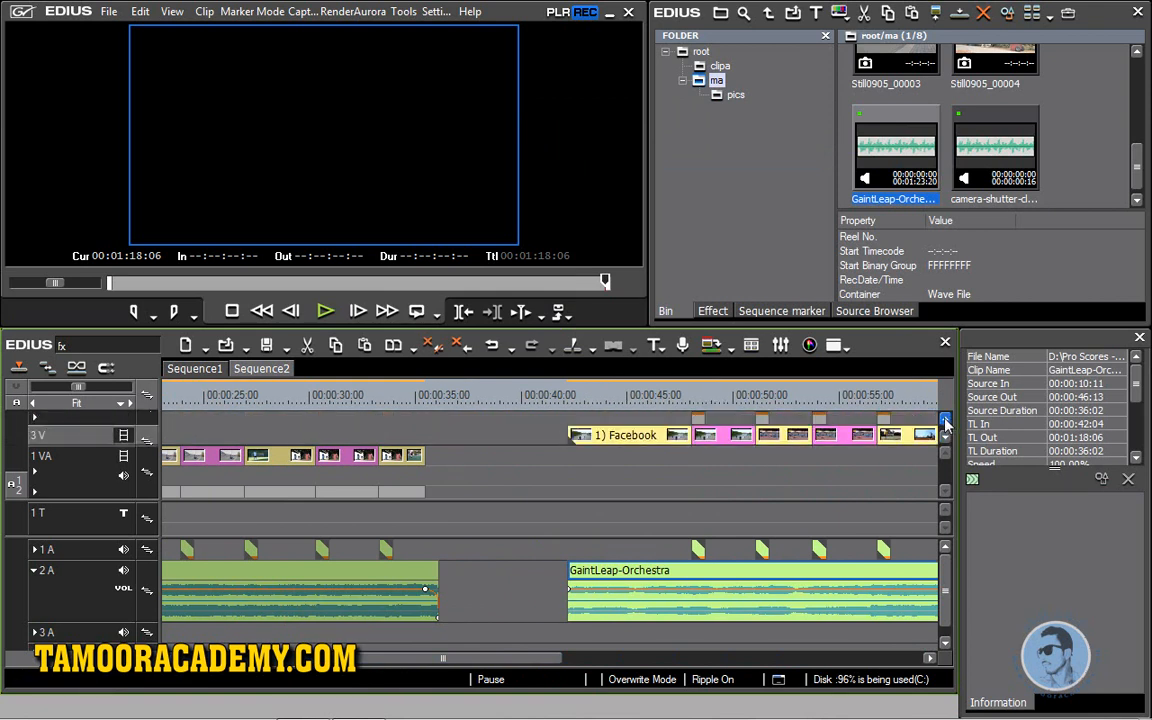
left_click_drag(424, 657, 511, 626)
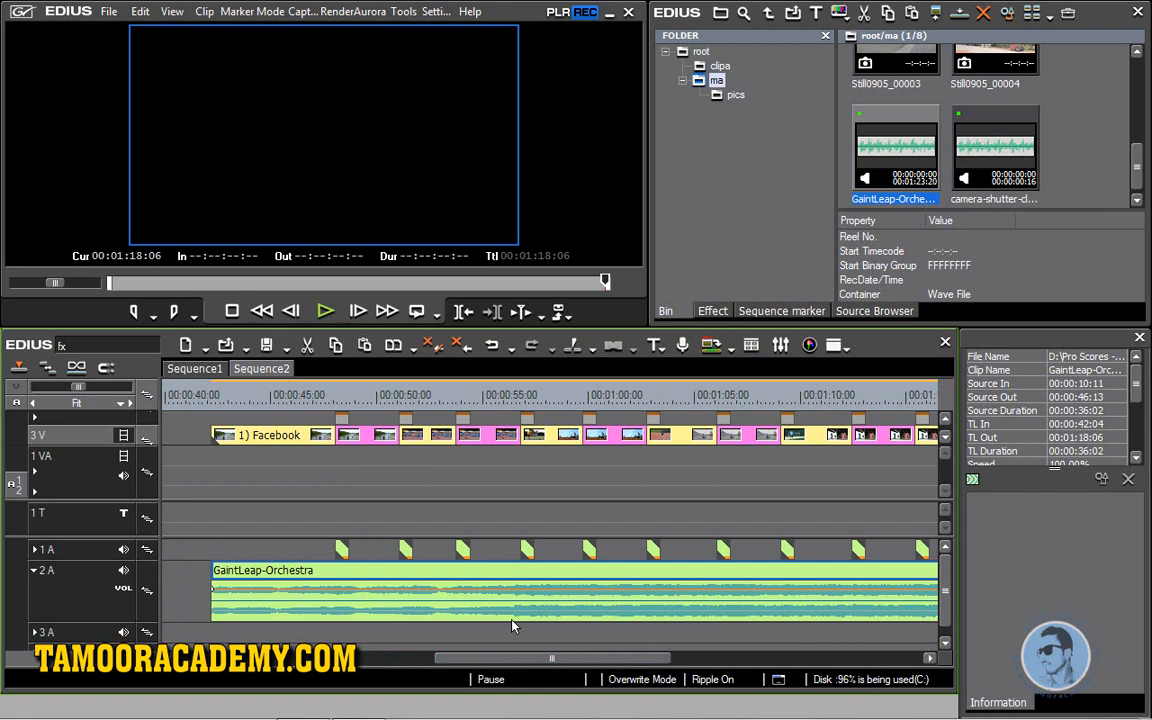
left_click(338, 395)
left_click(322, 312)
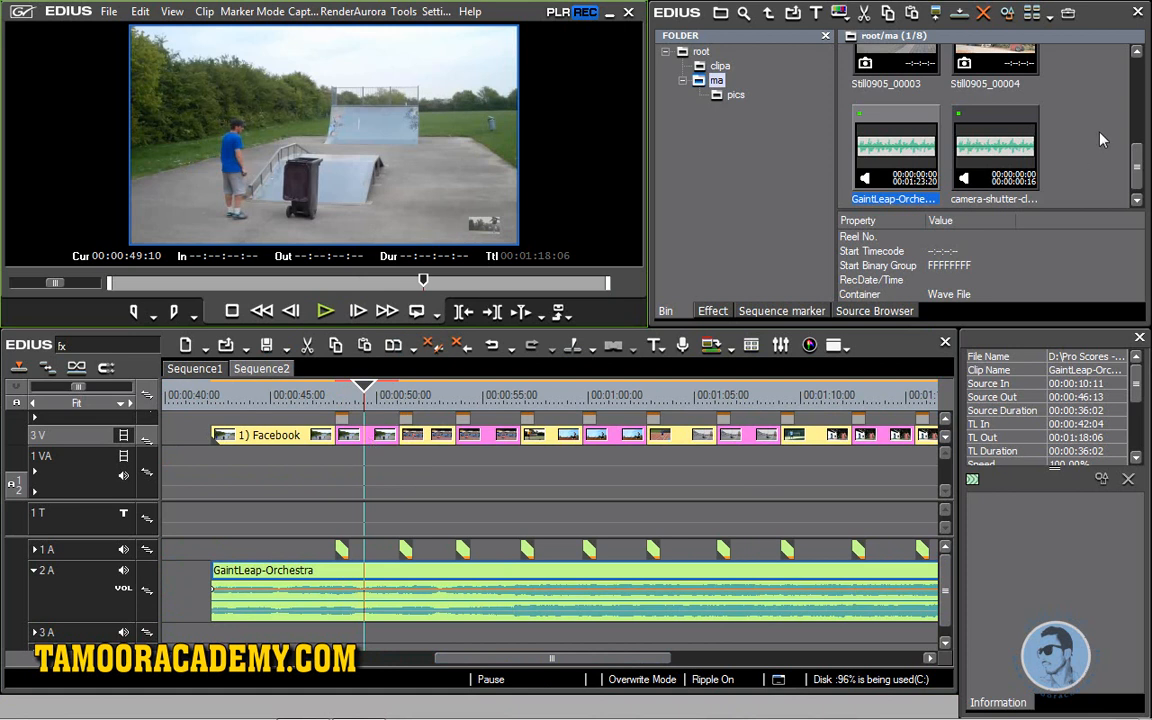
- Place background clip 002 from the root folder on track 1VA, starting under the pasted copy's first freeze frame
left_click_drag(1136, 160, 1147, 62)
left_click(733, 66)
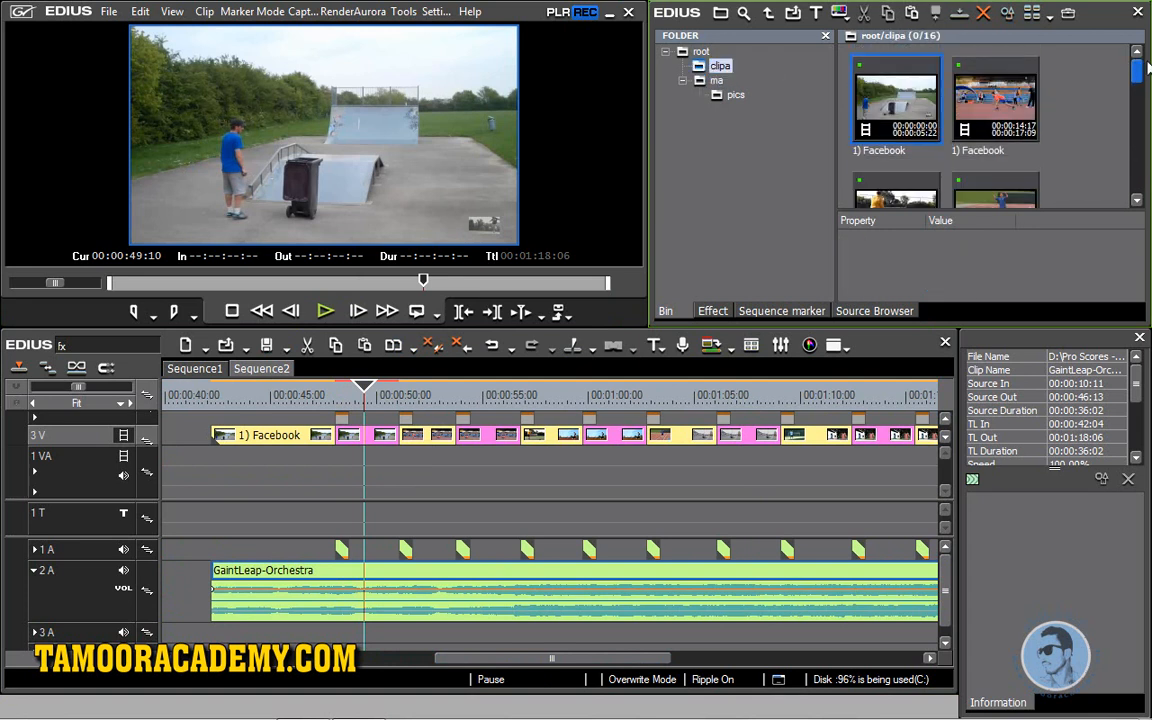
left_click(700, 53)
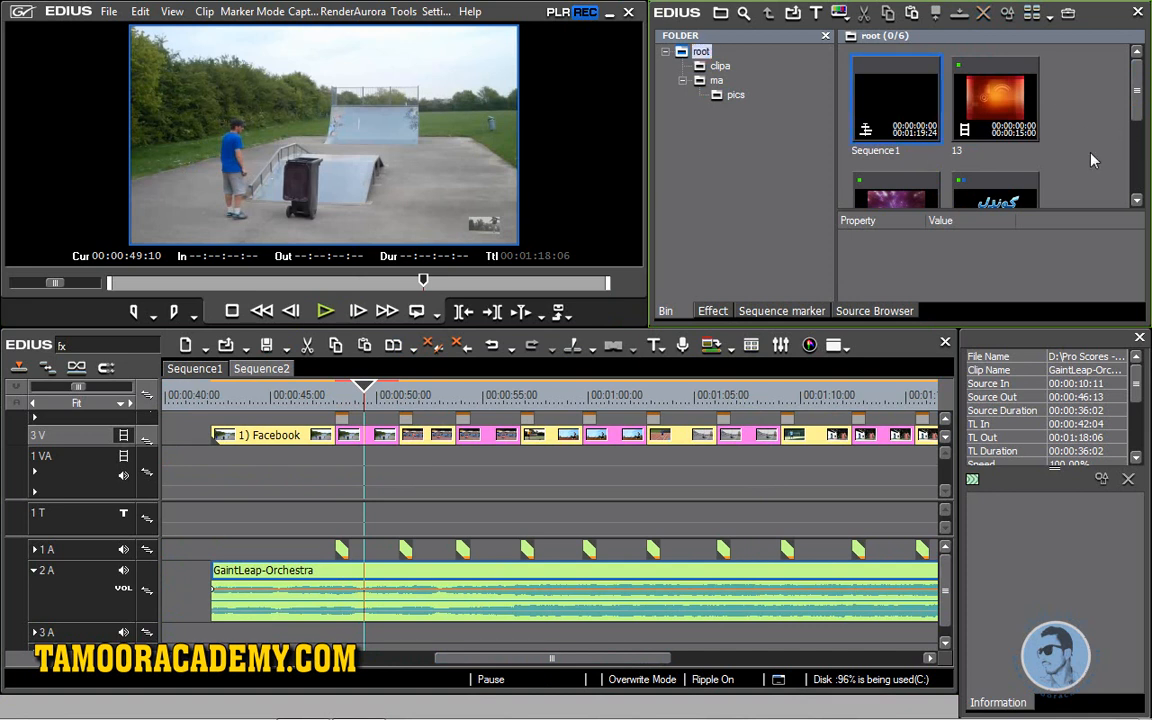
scroll(983, 165, "down", 3)
left_click_drag(896, 143, 336, 483)
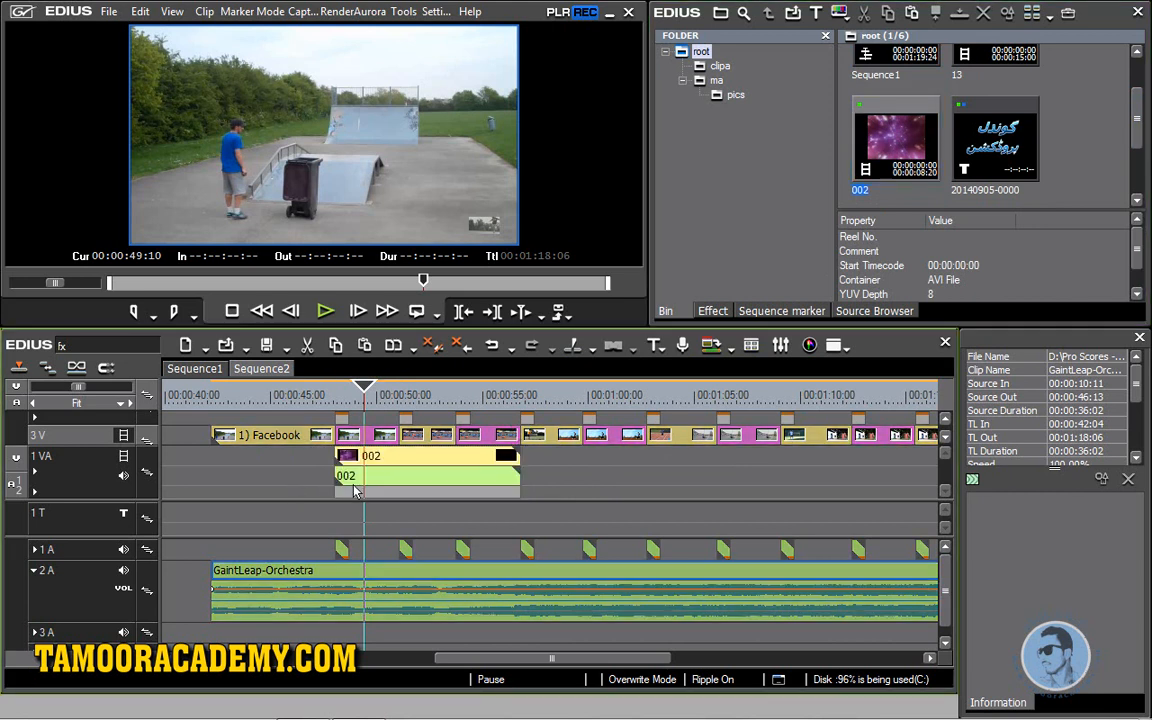
- Enlarge the video track area and apply the 3D Picture In Picture keyer to the first freeze frame on track 3V
left_click(364, 438)
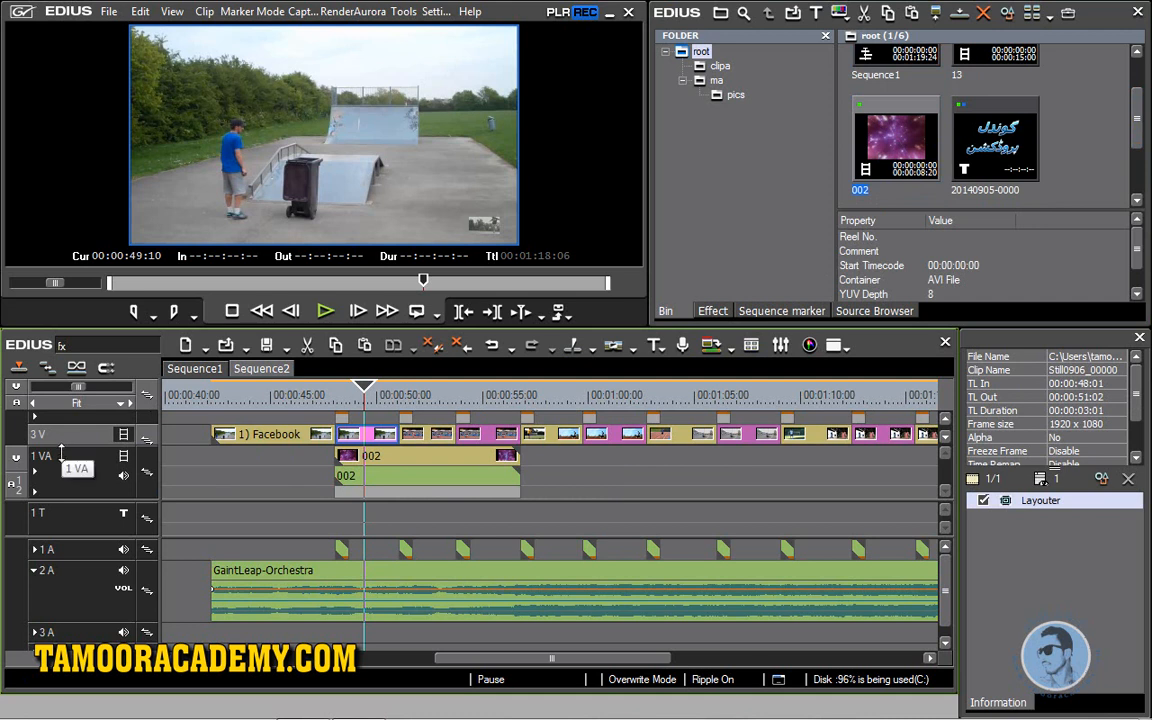
left_click_drag(72, 451, 84, 519)
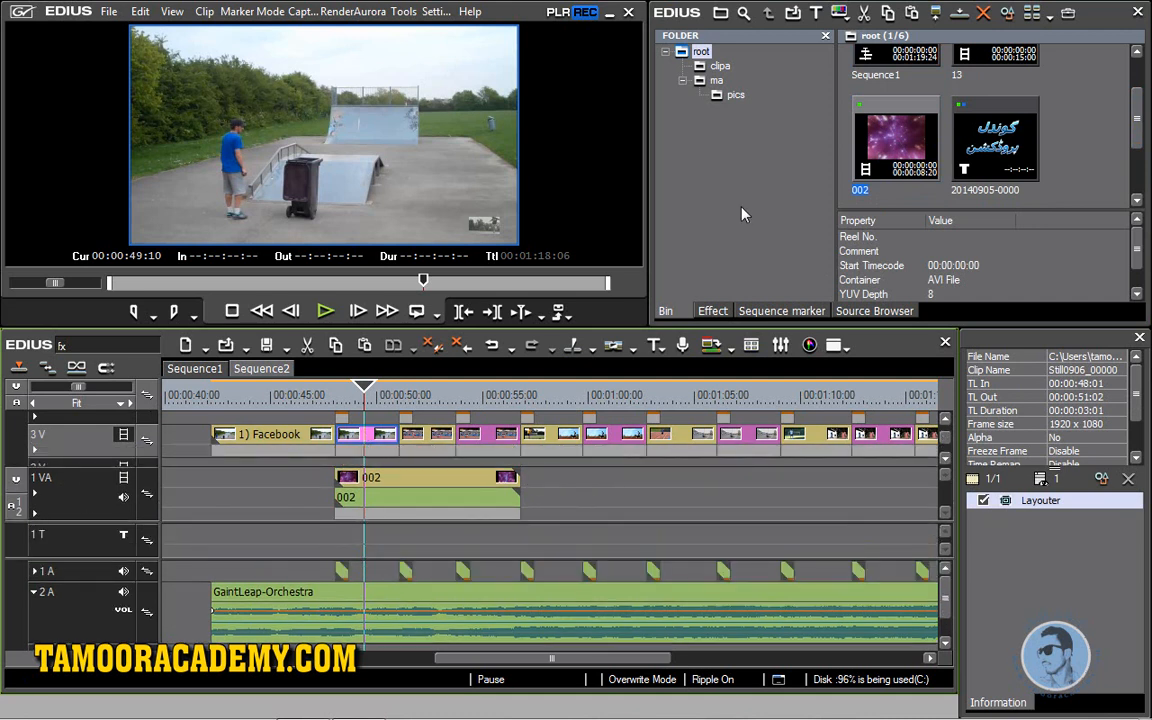
left_click(713, 311)
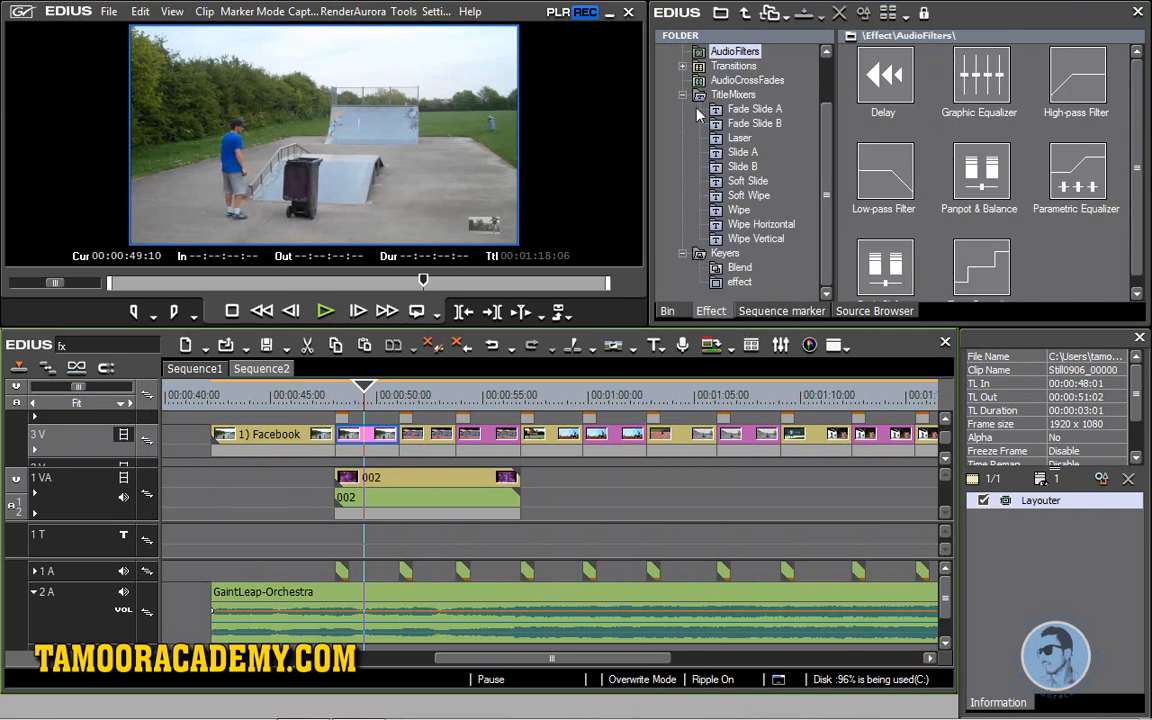
left_click(725, 168)
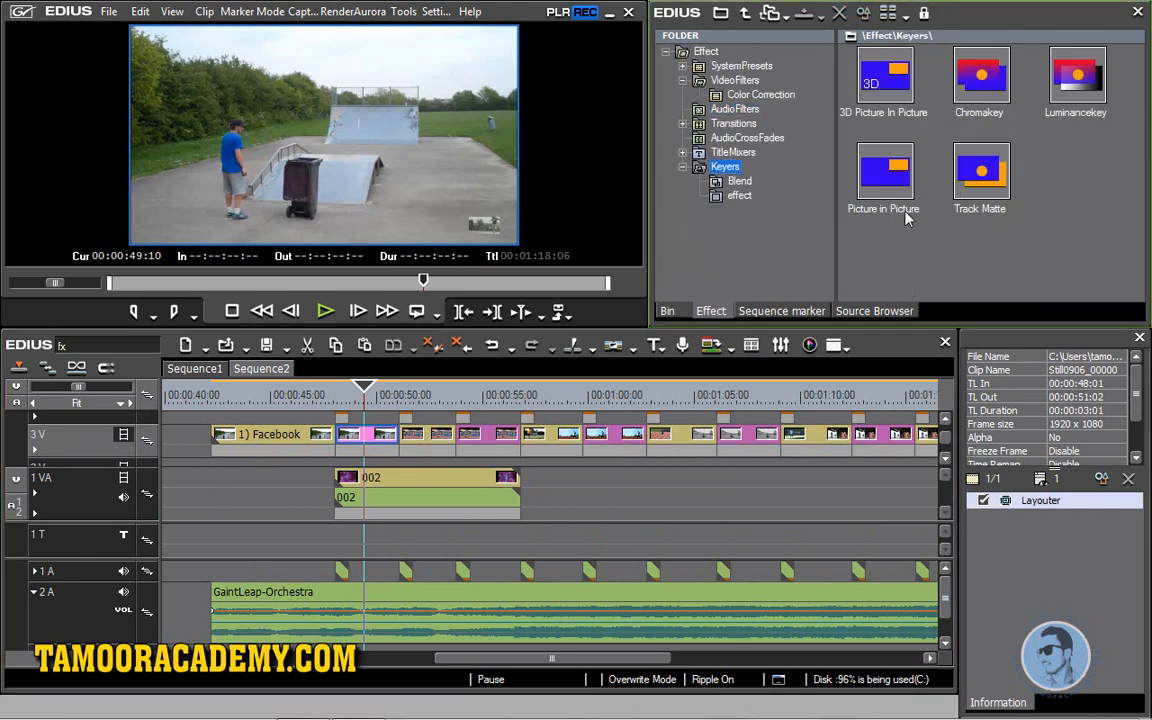
left_click_drag(893, 72, 362, 455)
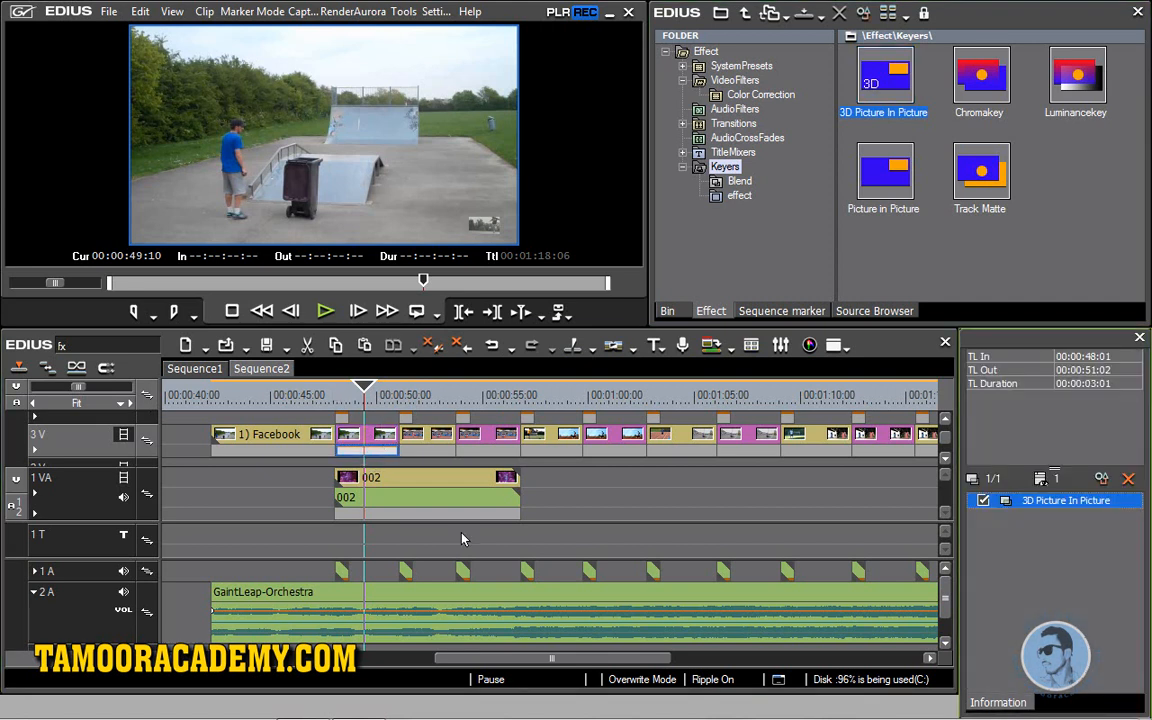
- In the 3D Picture In Picture settings, scale the freeze frame down to about 66.72 at 00:00:00:11
double_click(1070, 502)
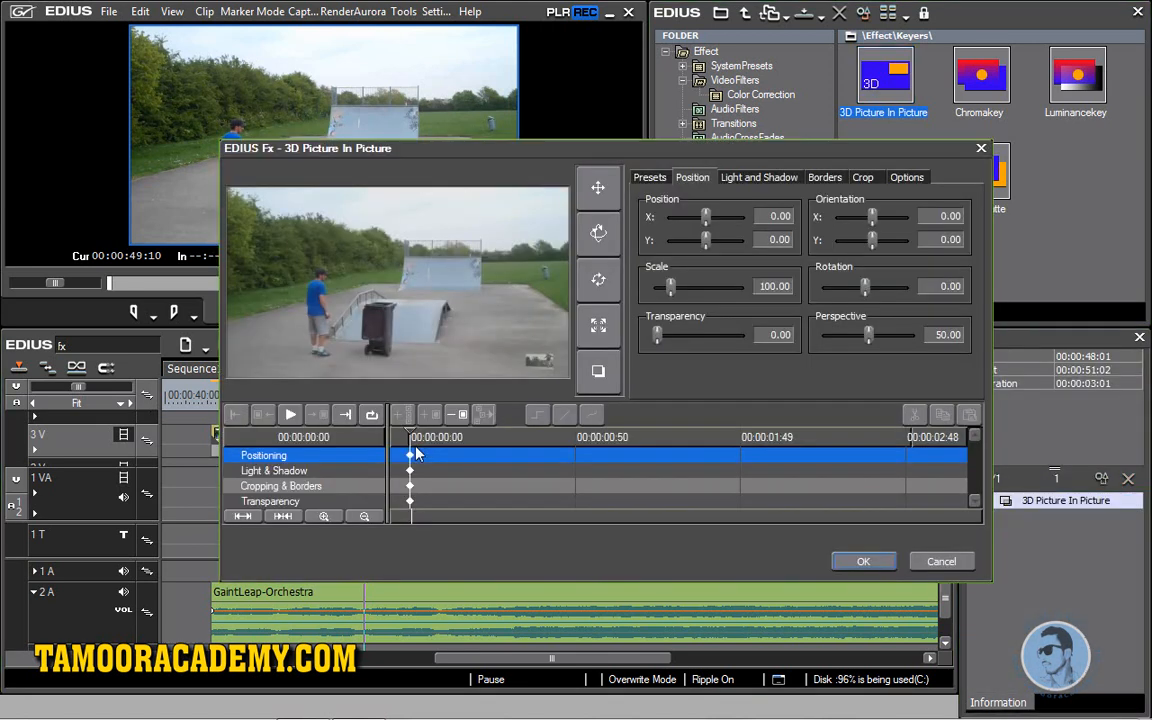
left_click_drag(638, 437, 449, 437)
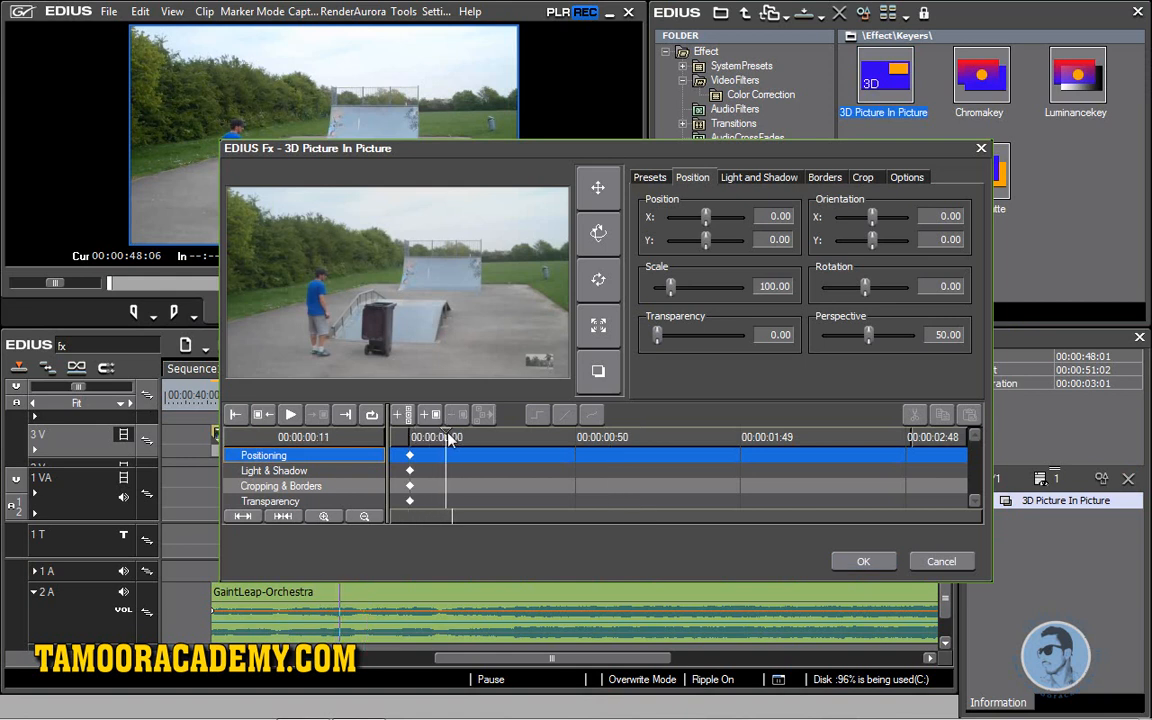
left_click(598, 328)
left_click_drag(378, 265, 382, 318)
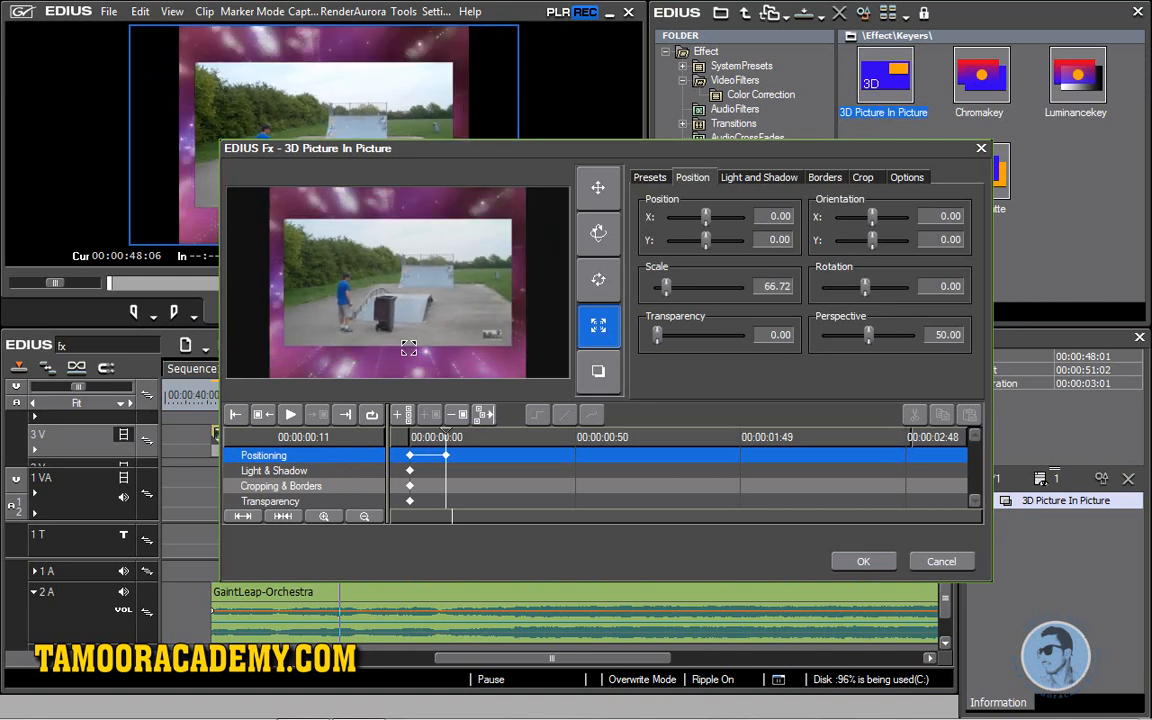
- Rotate the freeze frame to about 10.42 at the 00:00:00:11 keyframe
left_click(599, 284)
left_click_drag(458, 245, 434, 137)
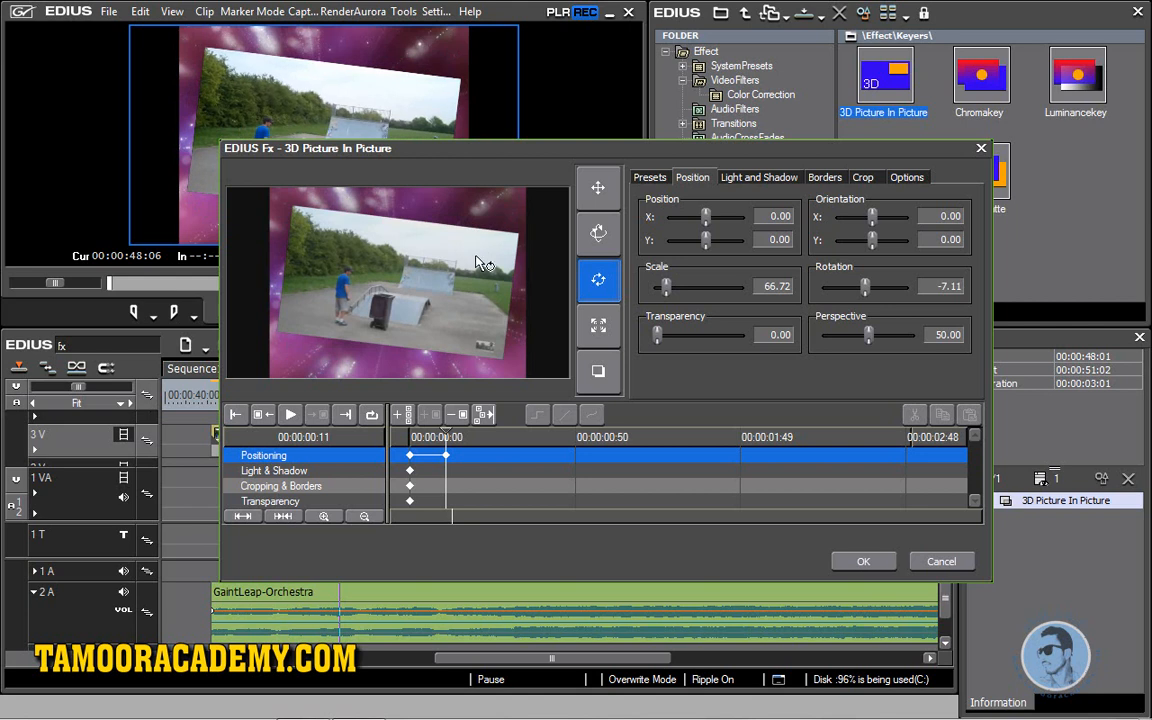
mouse_move(512, 219)
left_mouse_down()
mouse_move(509, 162)
mouse_move(498, 268)
mouse_move(507, 206)
left_mouse_up()
left_click_drag(473, 252, 474, 130)
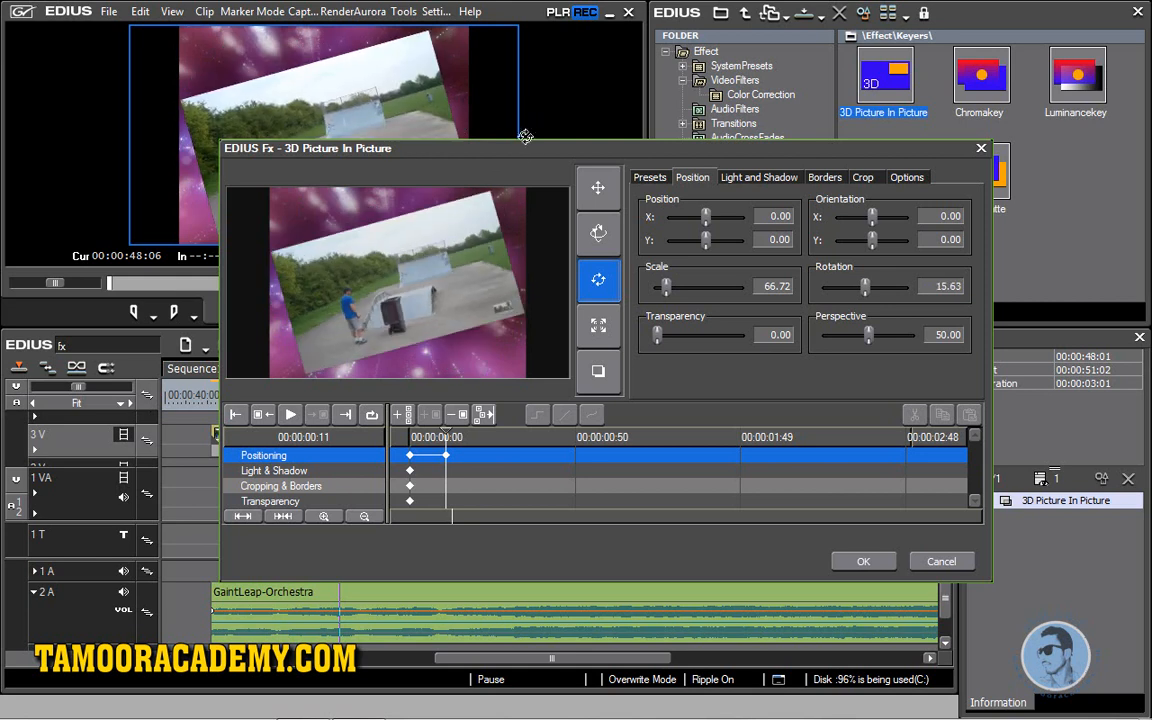
left_click_drag(524, 161, 474, 174)
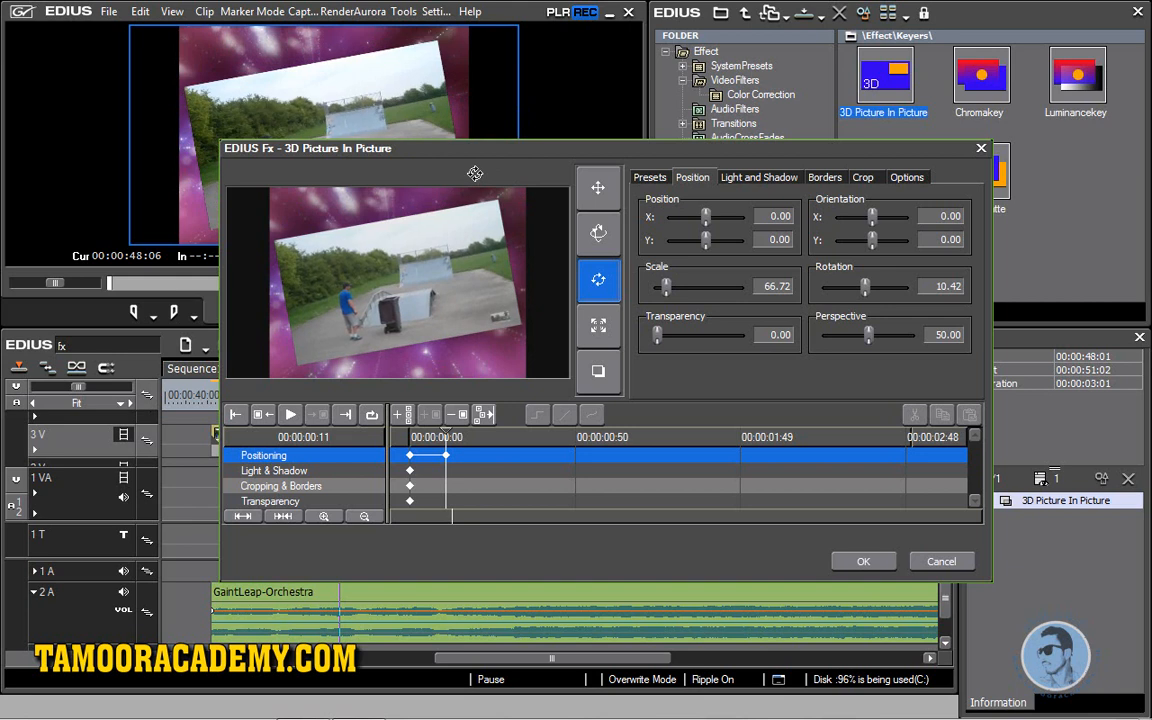
- Give the freeze frame a yellow colored border about 4.90 wide and 10.78 high at 00:00:00:11
left_click(826, 178)
left_click(655, 211)
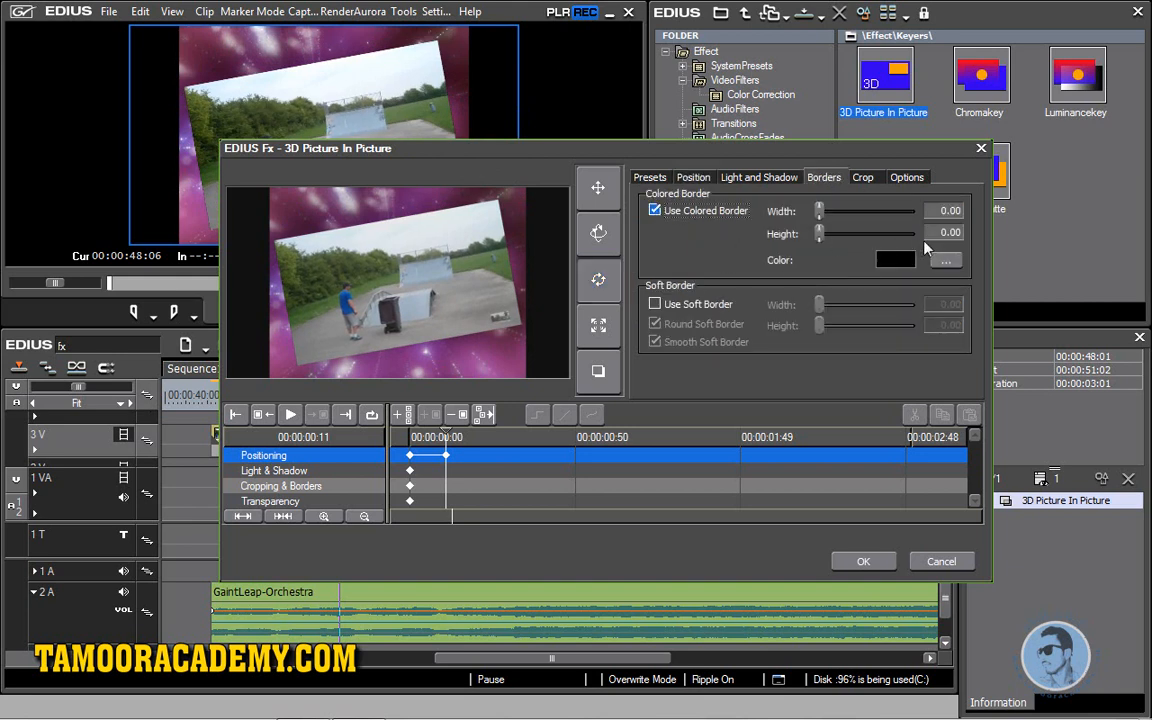
left_click(945, 261)
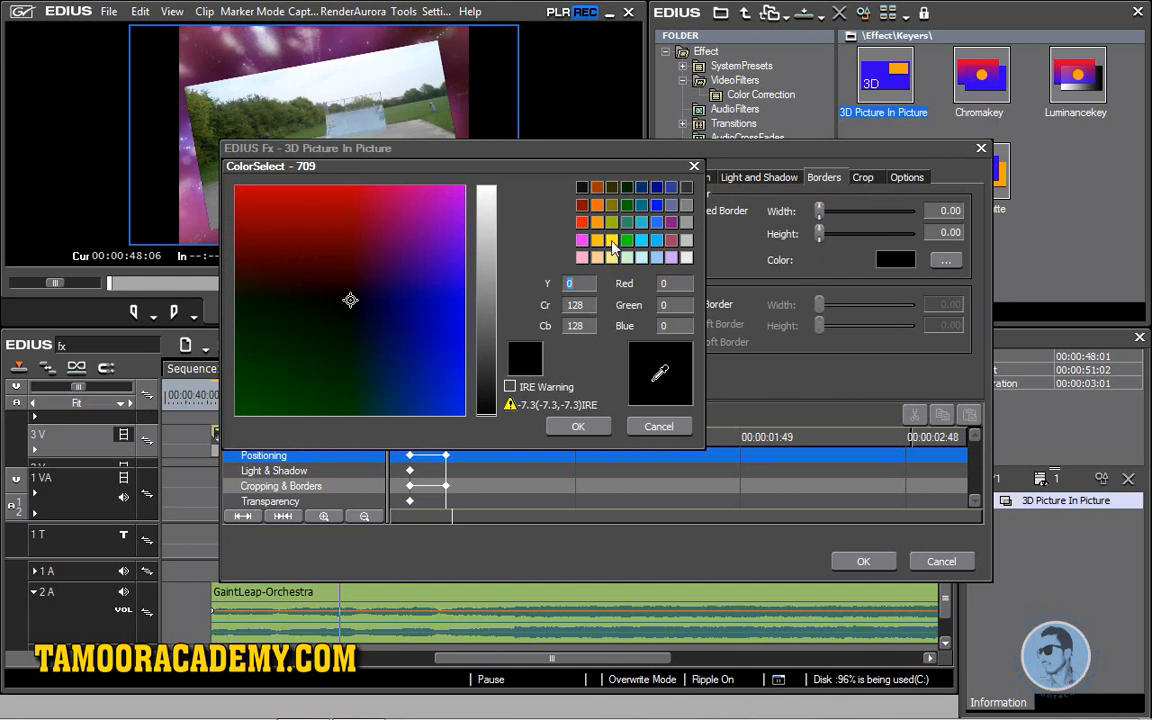
left_click(611, 241)
left_click(579, 427)
left_click_drag(823, 212, 832, 235)
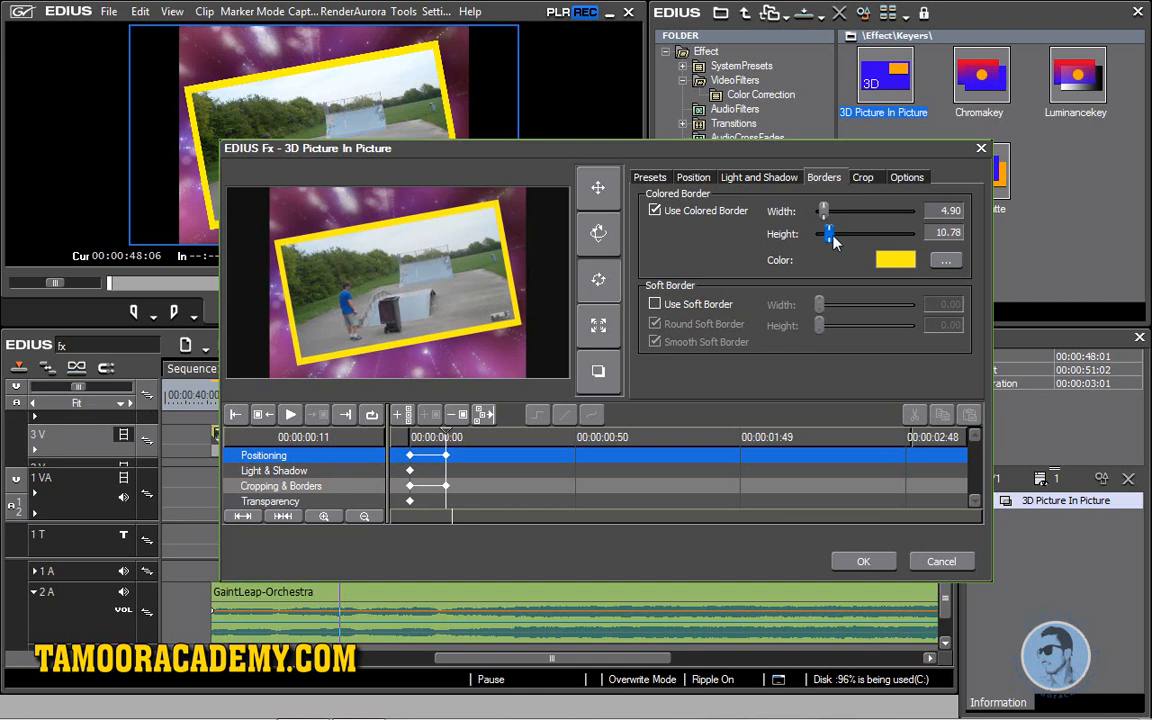
mouse_move(447, 436)
left_mouse_down()
mouse_move(407, 436)
mouse_move(455, 440)
left_mouse_up()
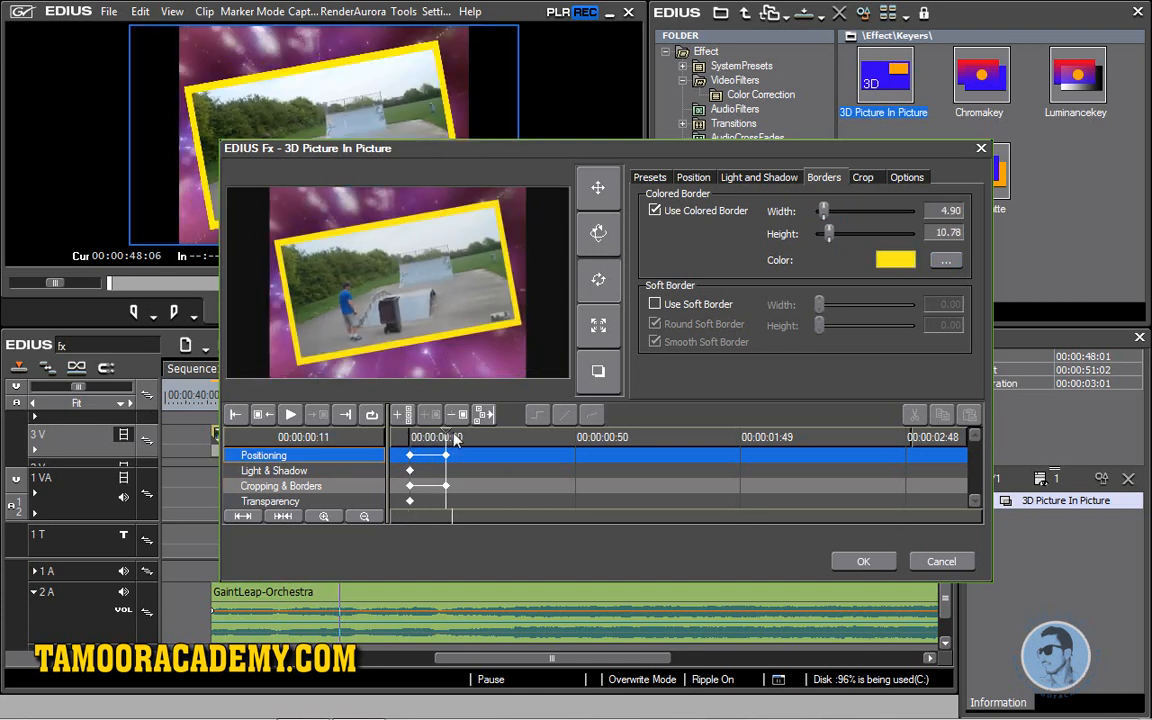
- Accept the 3D Picture In Picture settings and play the first freeze frame with its tilt and border
left_click(858, 561)
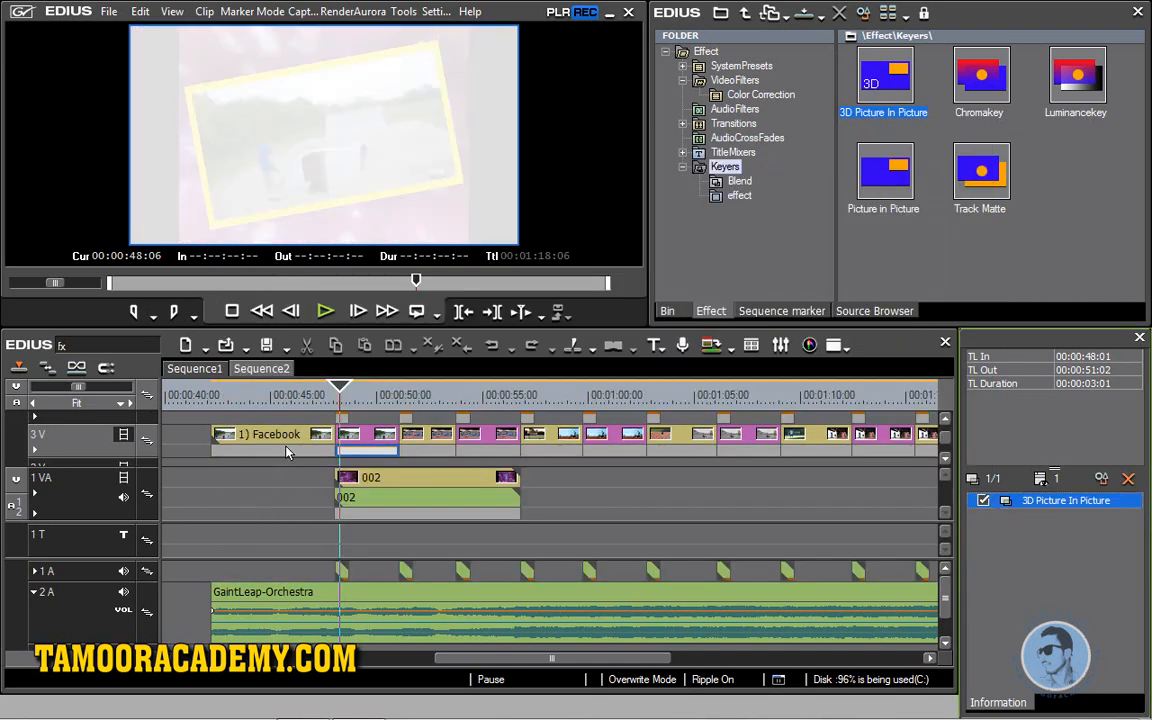
left_click(325, 311)
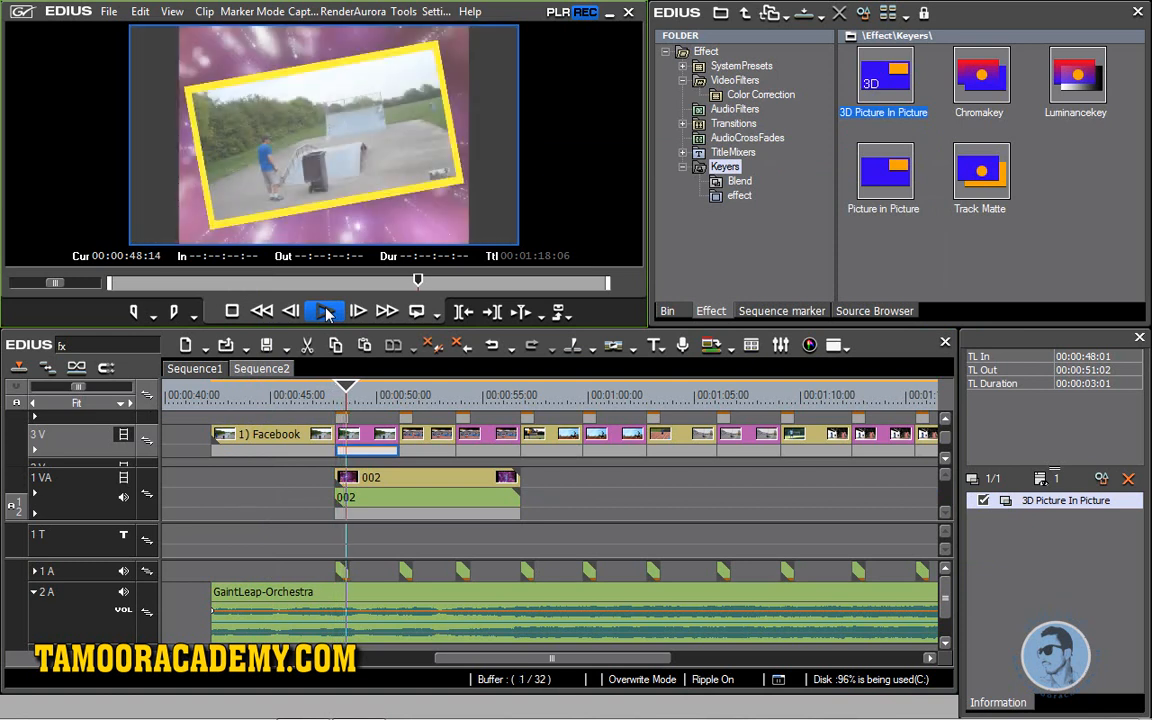
left_click(326, 312)
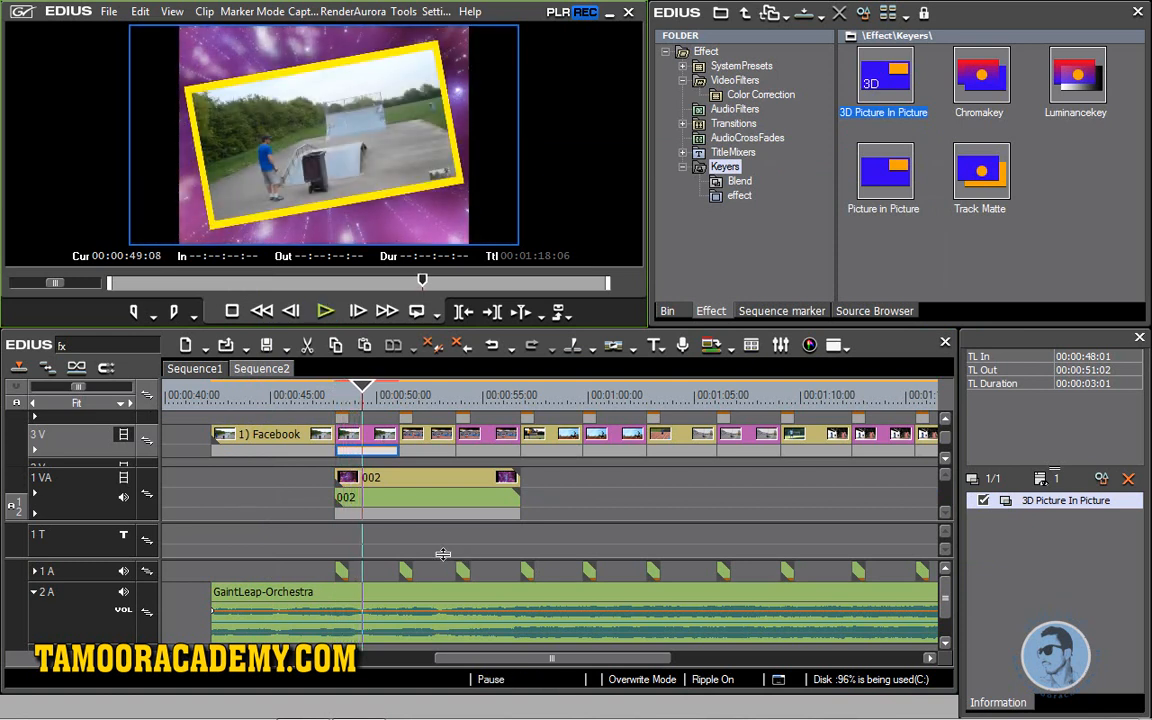
- Unlink the background clip 002 on track 1VA and delete its audio
left_click(405, 490)
right_click(404, 484)
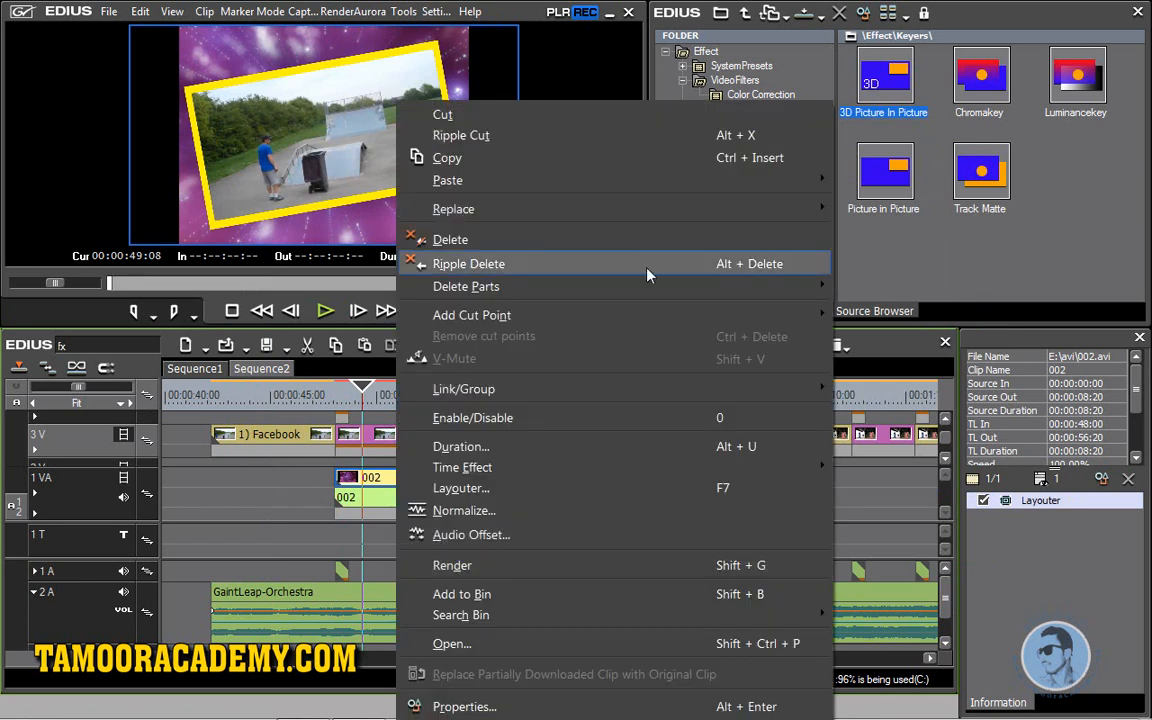
mouse_move(648, 390)
left_click(864, 410)
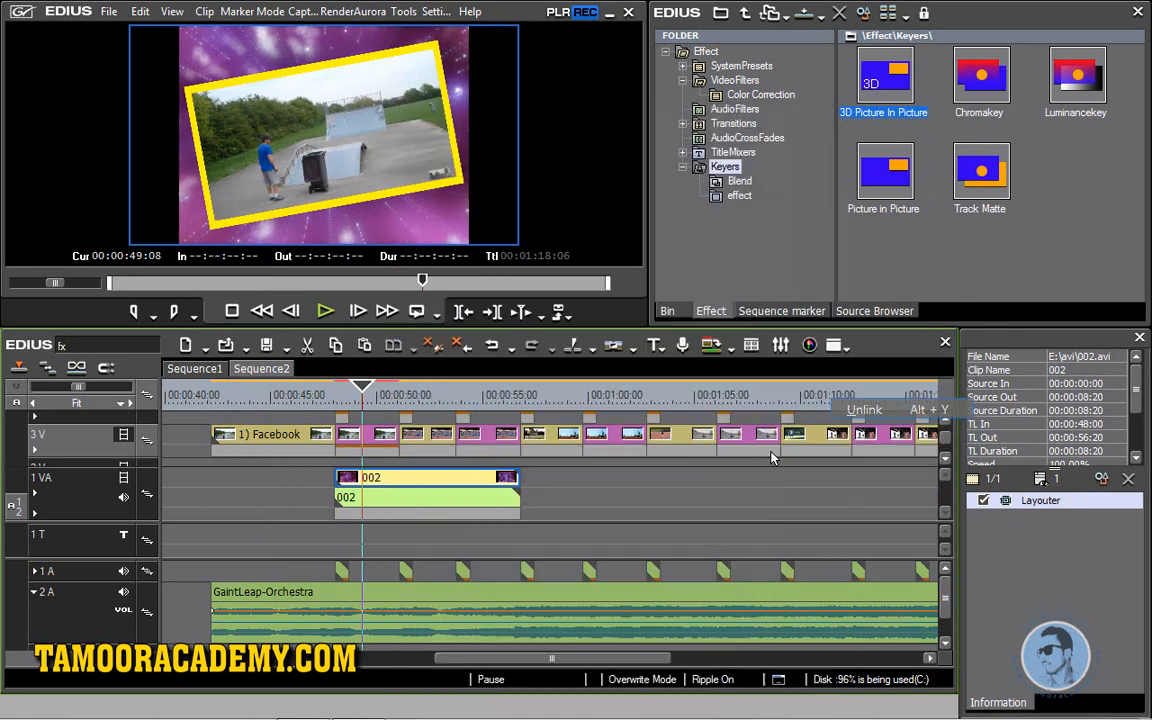
right_click(428, 505)
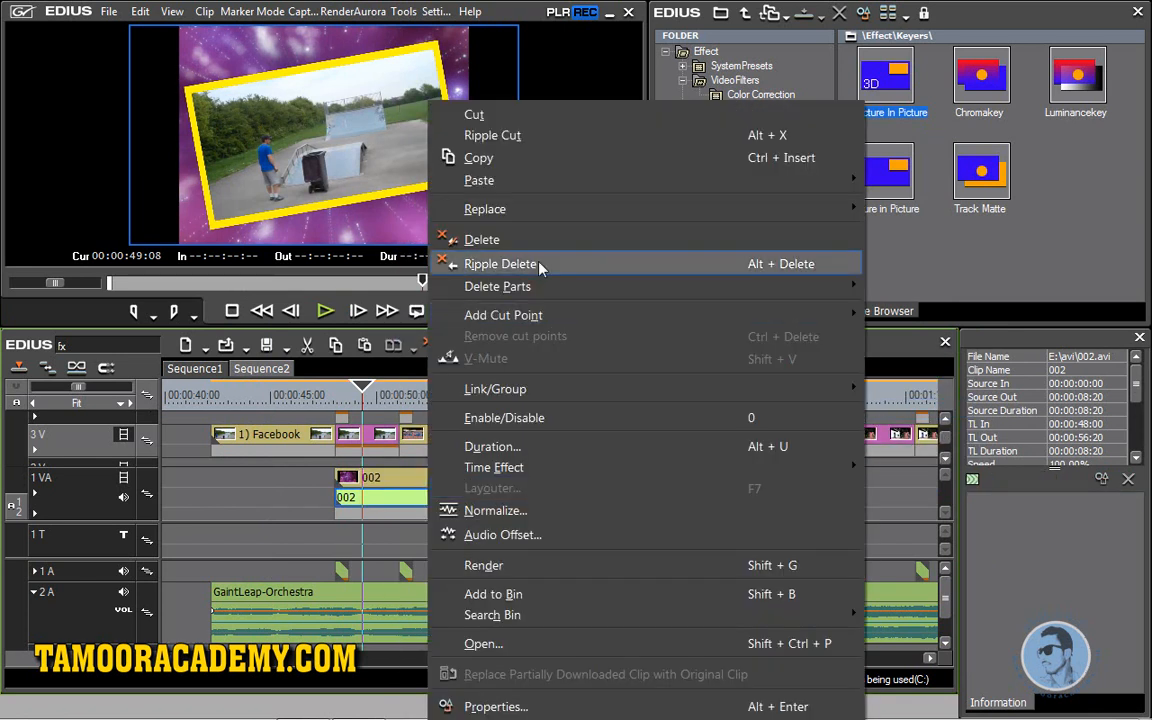
left_click(532, 240)
- Apply the saved Layouter preset from the keyers' effect folder to the background clip 002
left_click(428, 487)
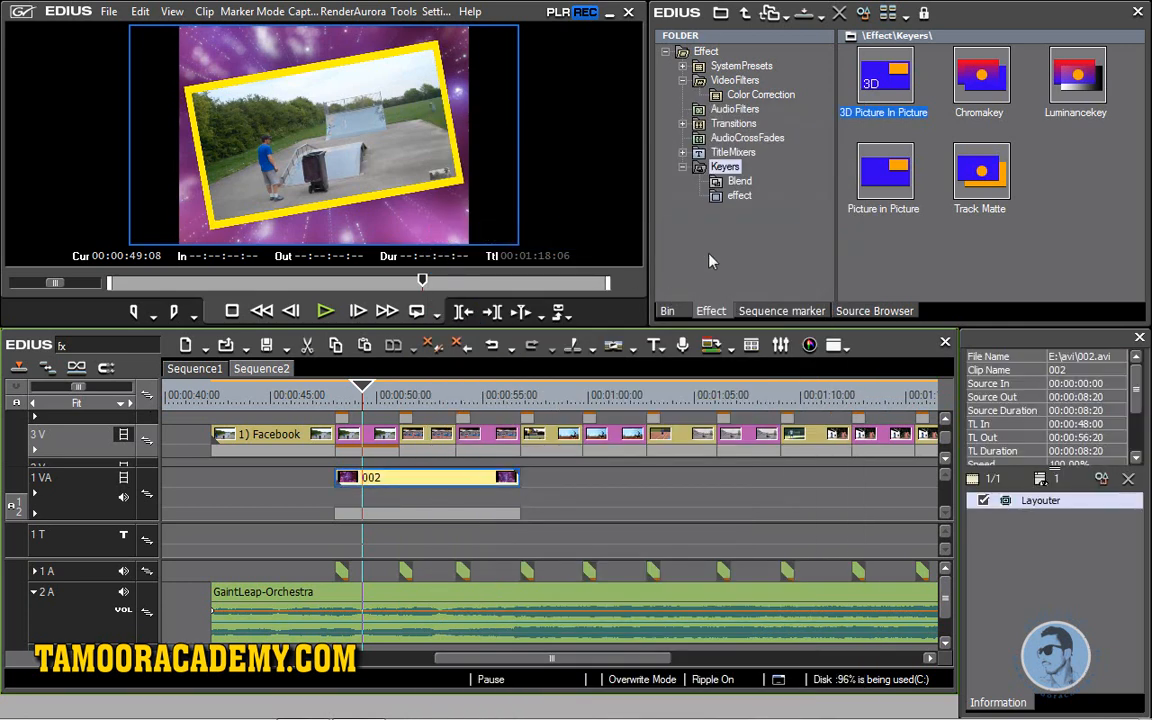
left_click(739, 195)
left_click_drag(883, 78, 390, 480)
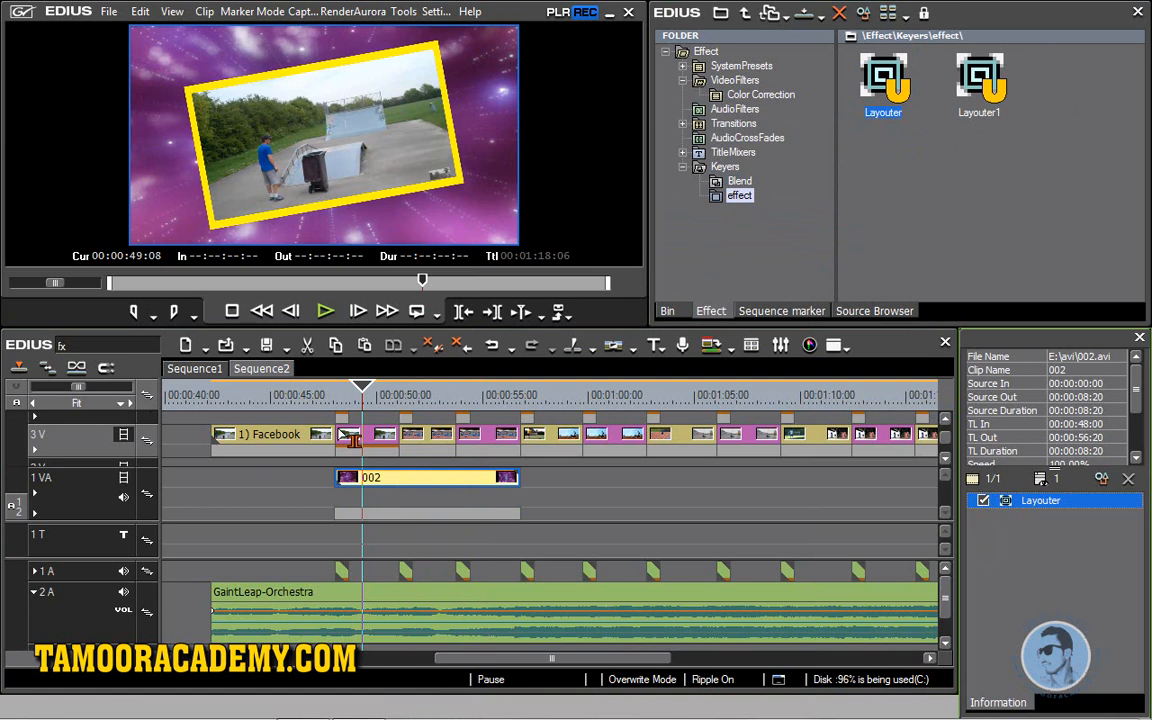
- Copy the first freeze frame's 3D Picture In Picture keyer onto the second freeze frame on track 3V and play it
left_click(368, 445)
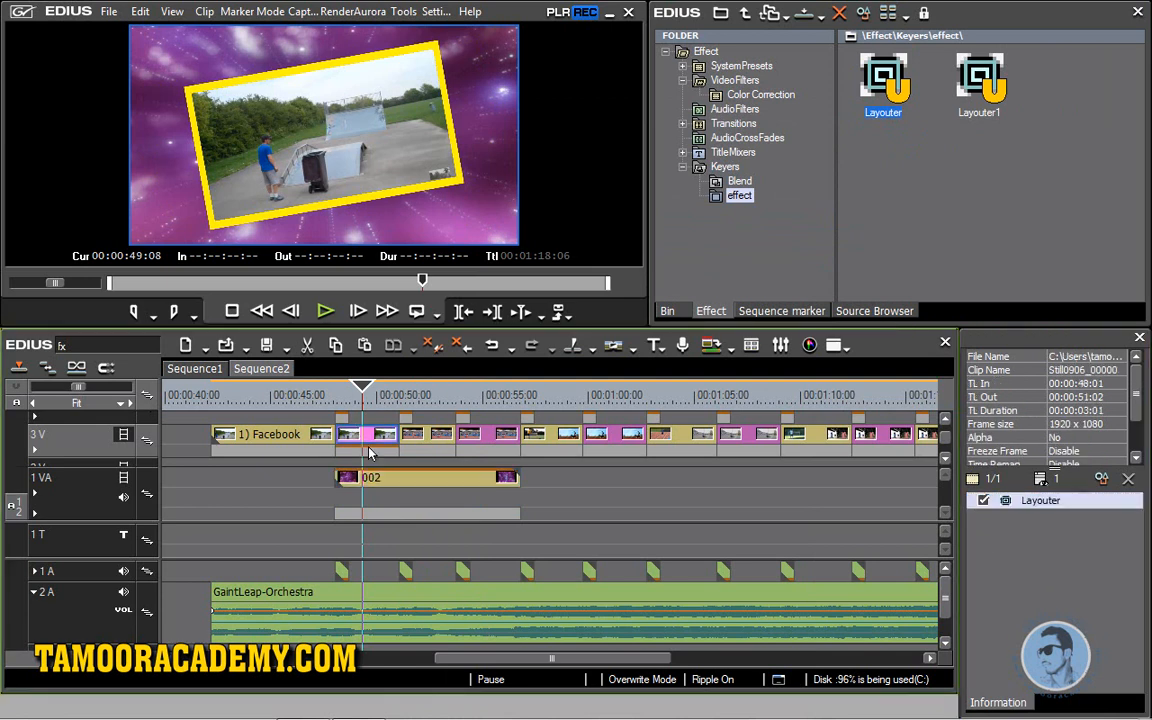
left_click(370, 452)
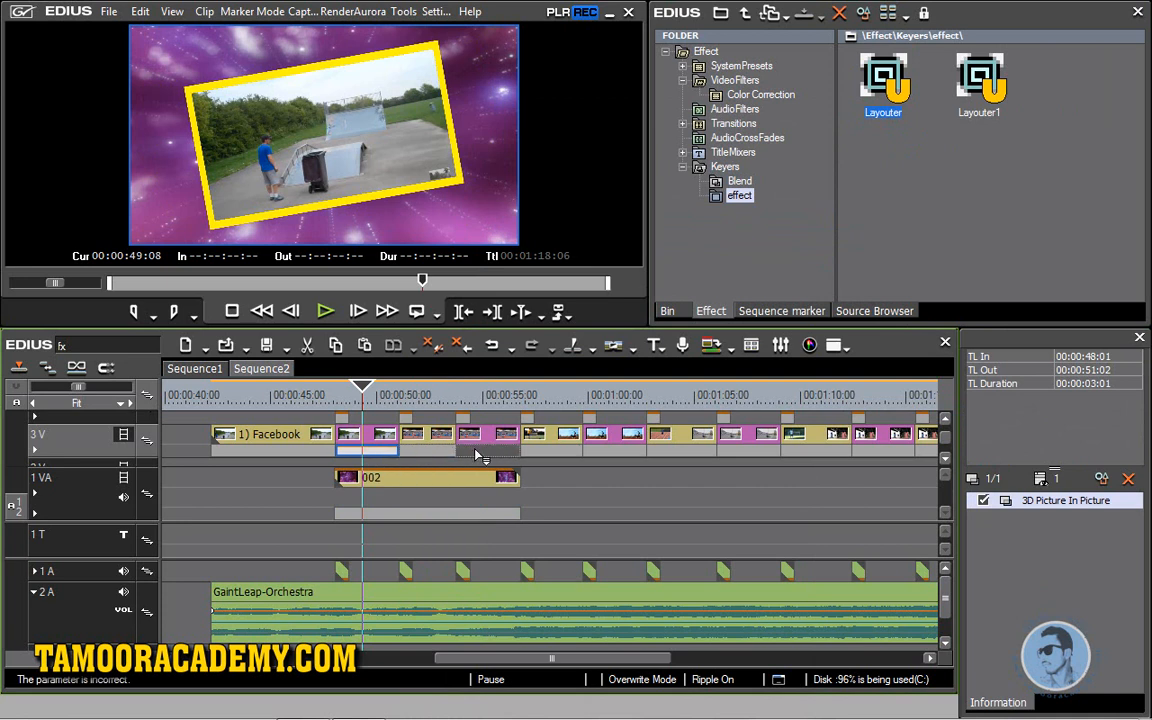
left_click(459, 395)
left_click(326, 312)
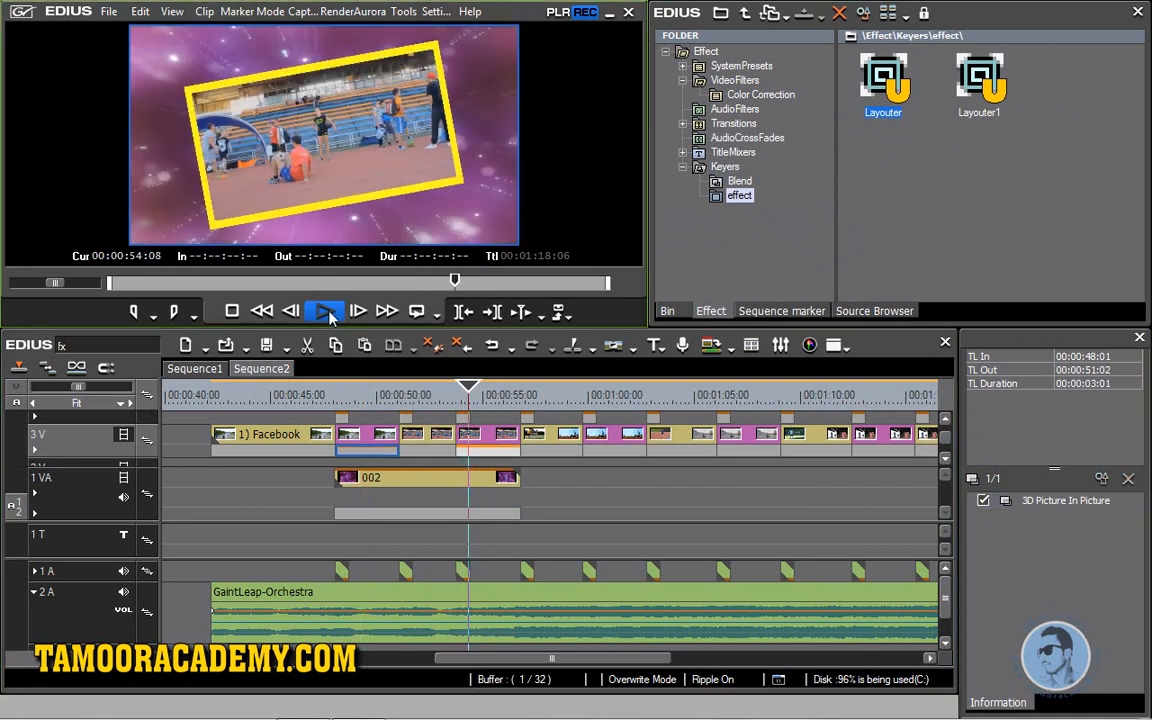
left_click(328, 312)
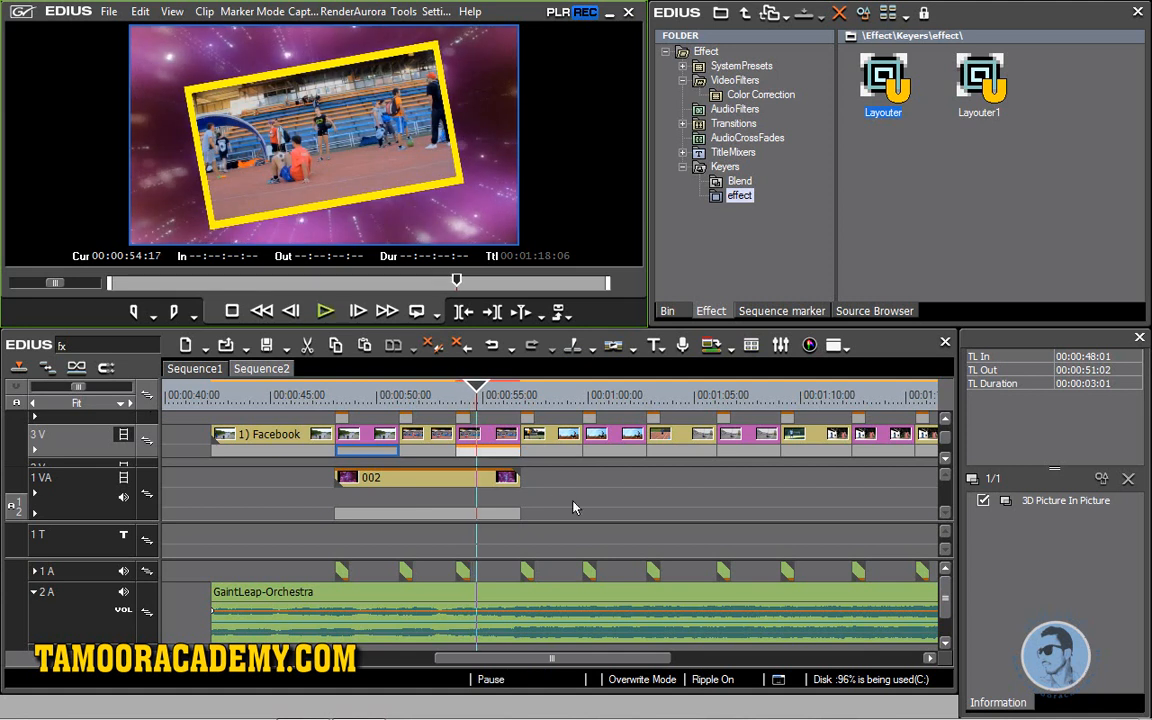
- In the second freeze frame's 3D Picture In Picture settings, rotate it clockwise to the opposite tilt at the 00:00:00:11 keyframe
left_click(500, 457)
double_click(1030, 502)
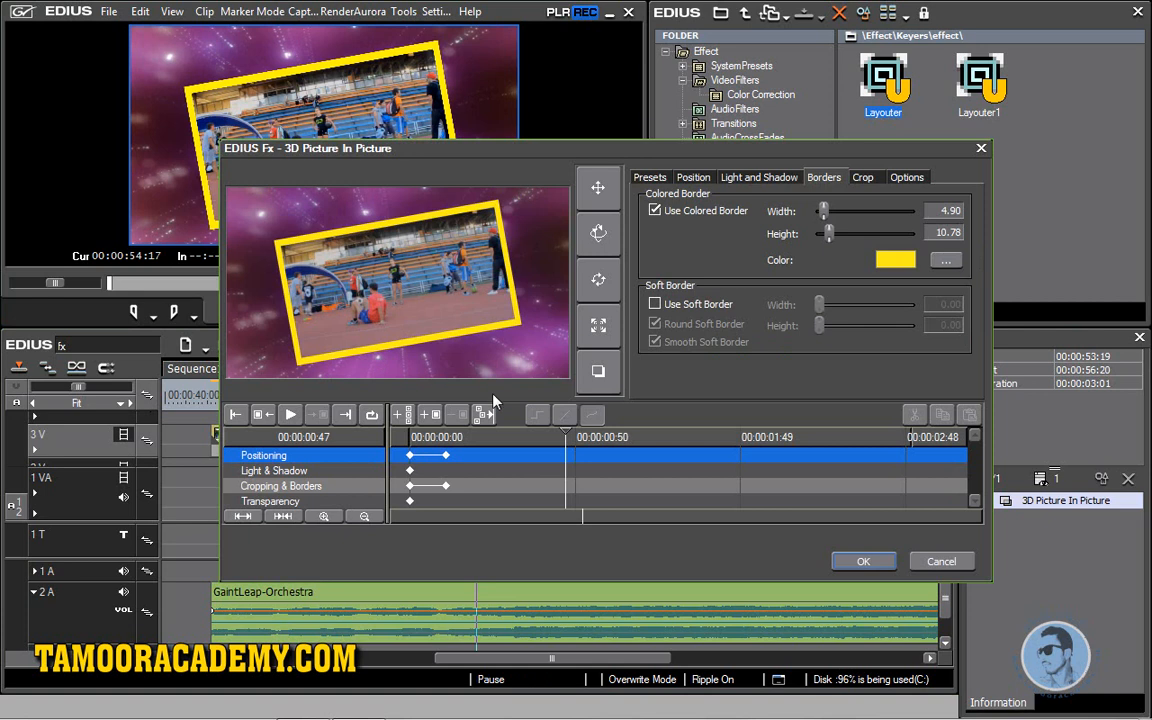
left_click(445, 437)
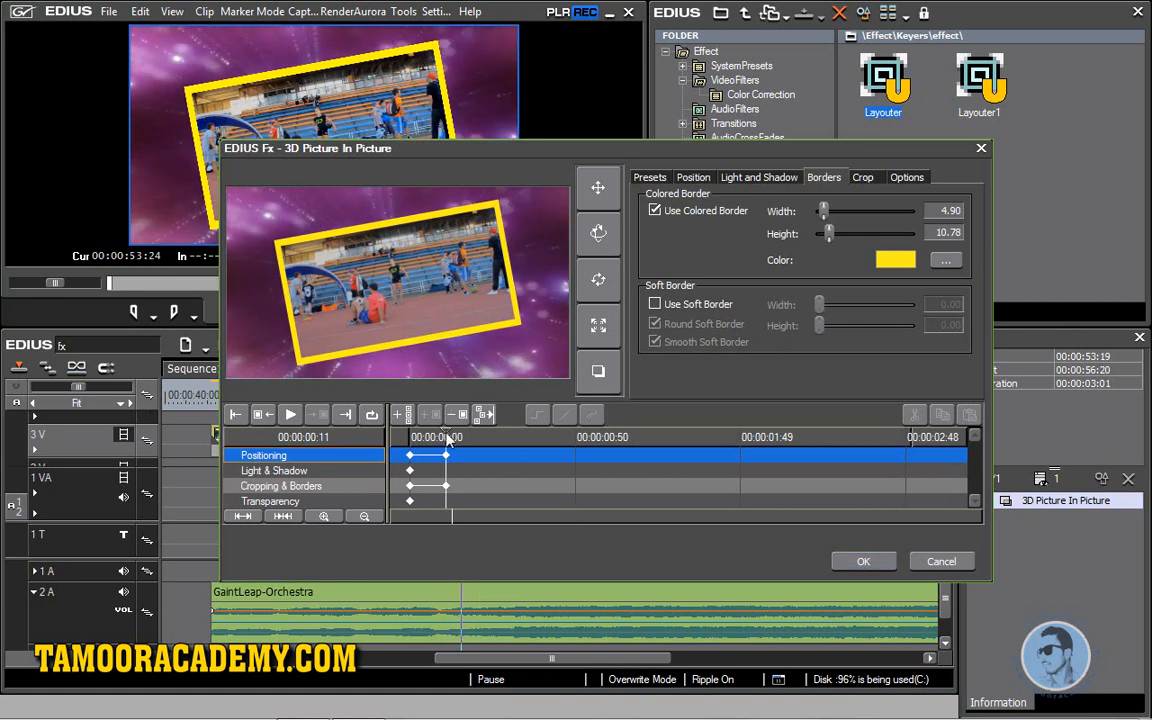
left_click(598, 279)
left_click_drag(445, 240, 510, 215)
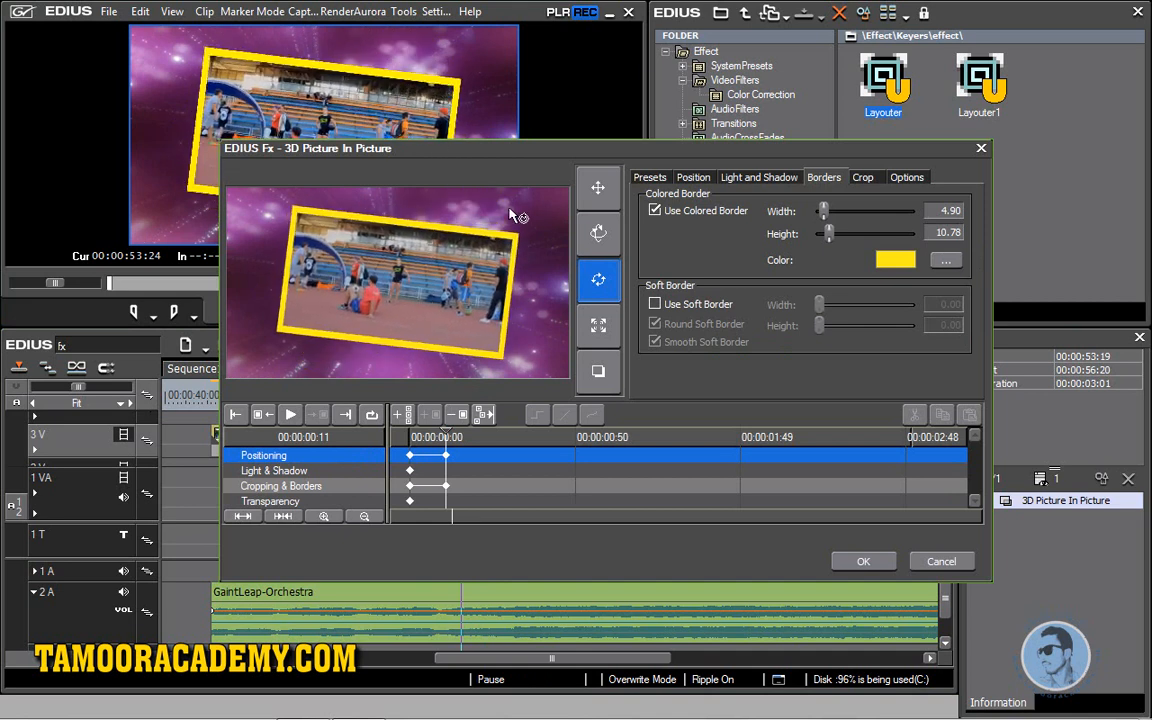
left_click(866, 562)
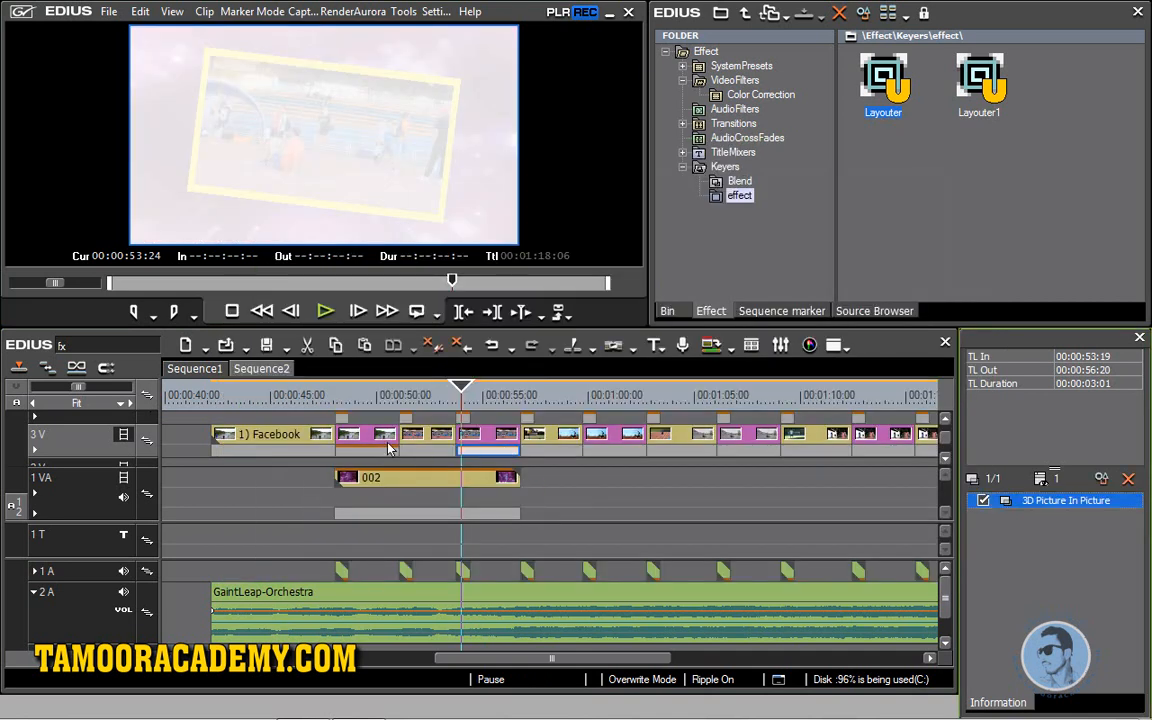
- Copy the 3D Picture In Picture keyer from the finished freeze frames onto the remaining three freeze frames on track 3V
left_click_drag(489, 451, 592, 445)
left_click_drag(484, 451, 745, 455)
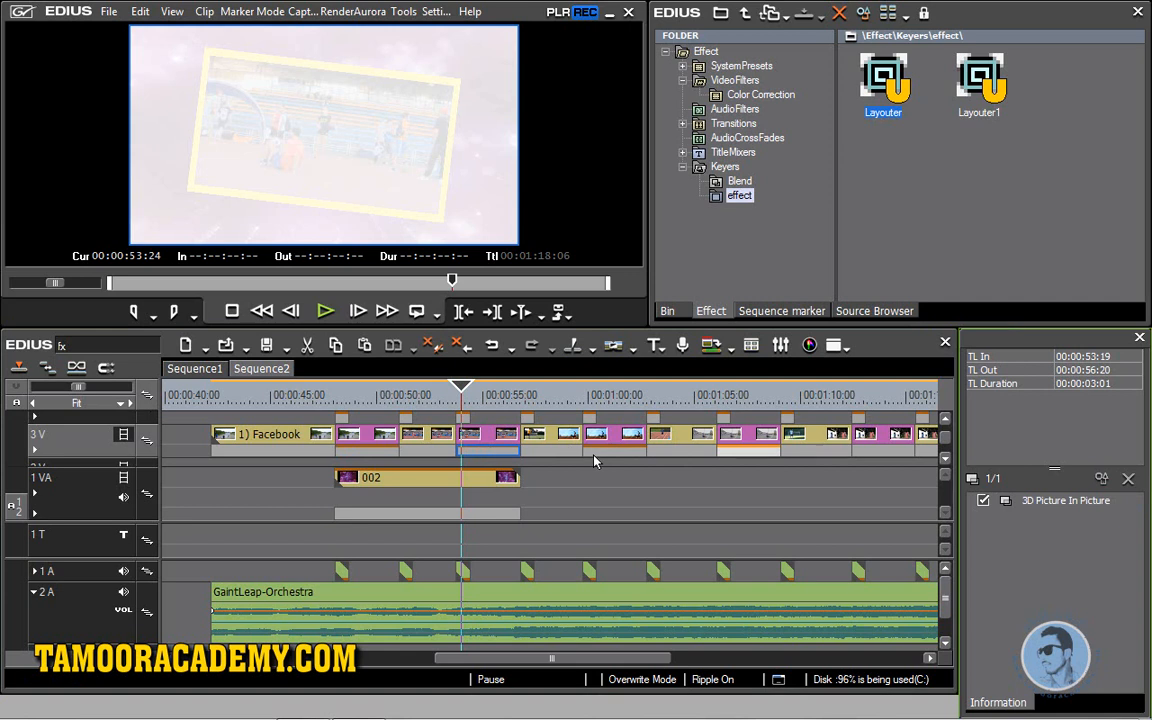
left_click(617, 452)
scroll(860, 455, "down", 1)
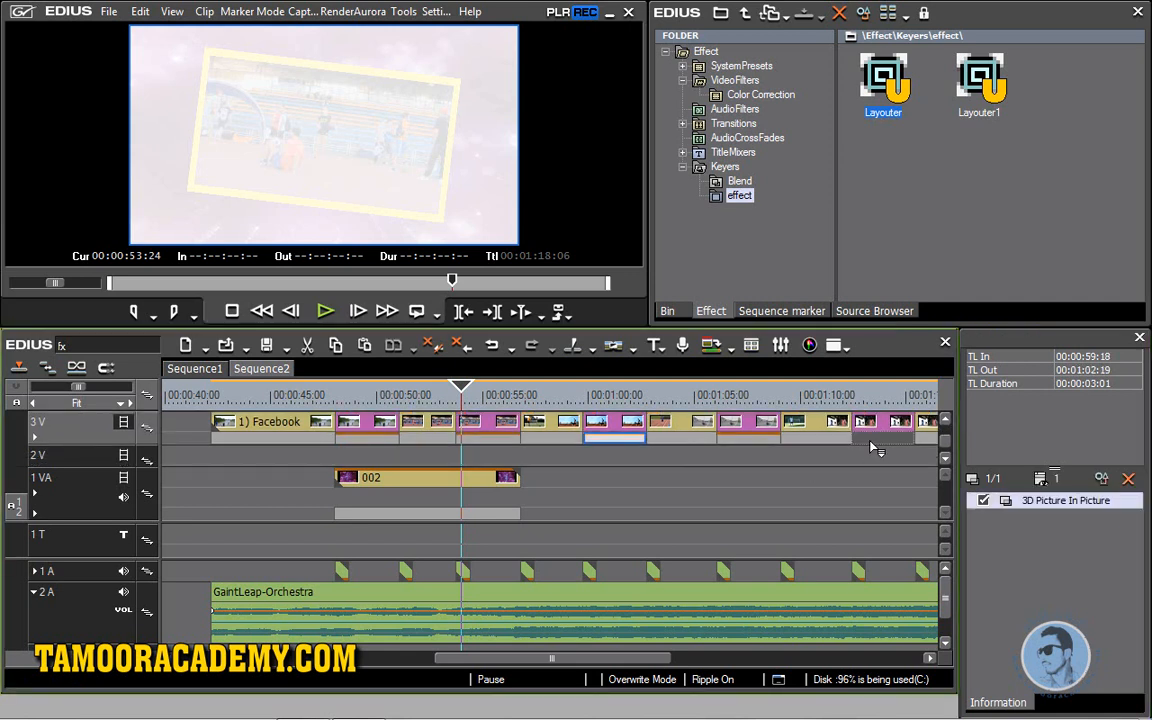
- Fade in the opening Facebook clip of the copy on track 3V with its transparency line and play the start
left_click_drag(505, 657, 421, 656)
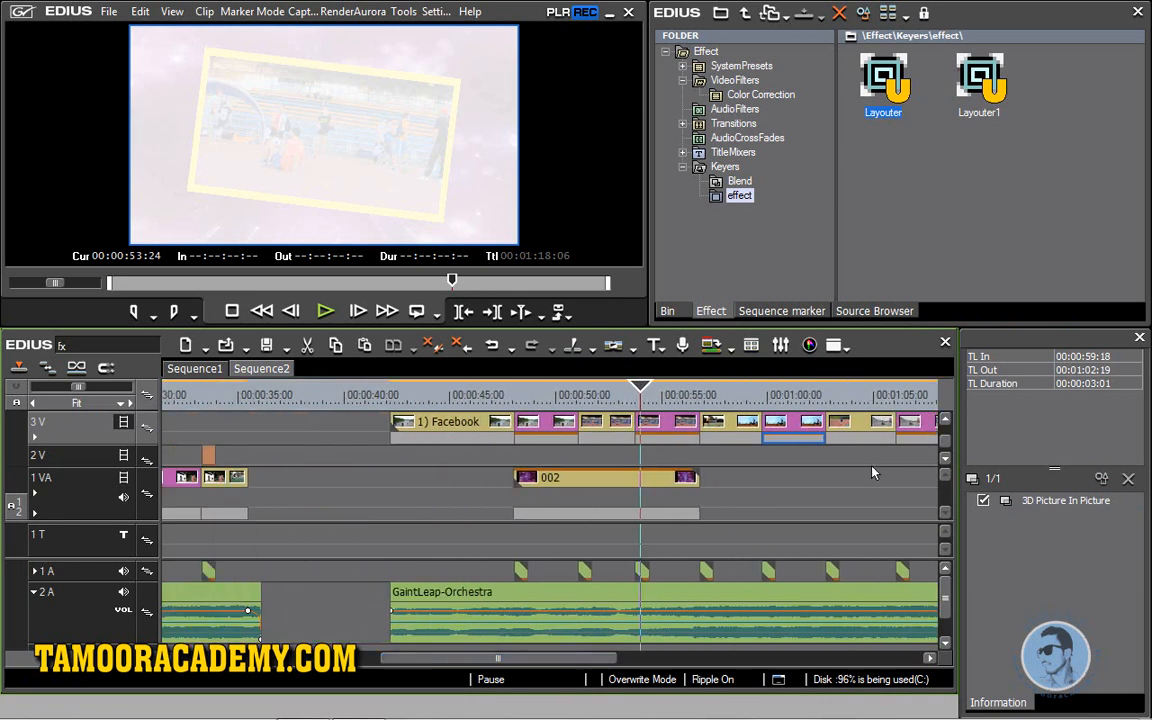
left_click_drag(944, 452, 946, 447)
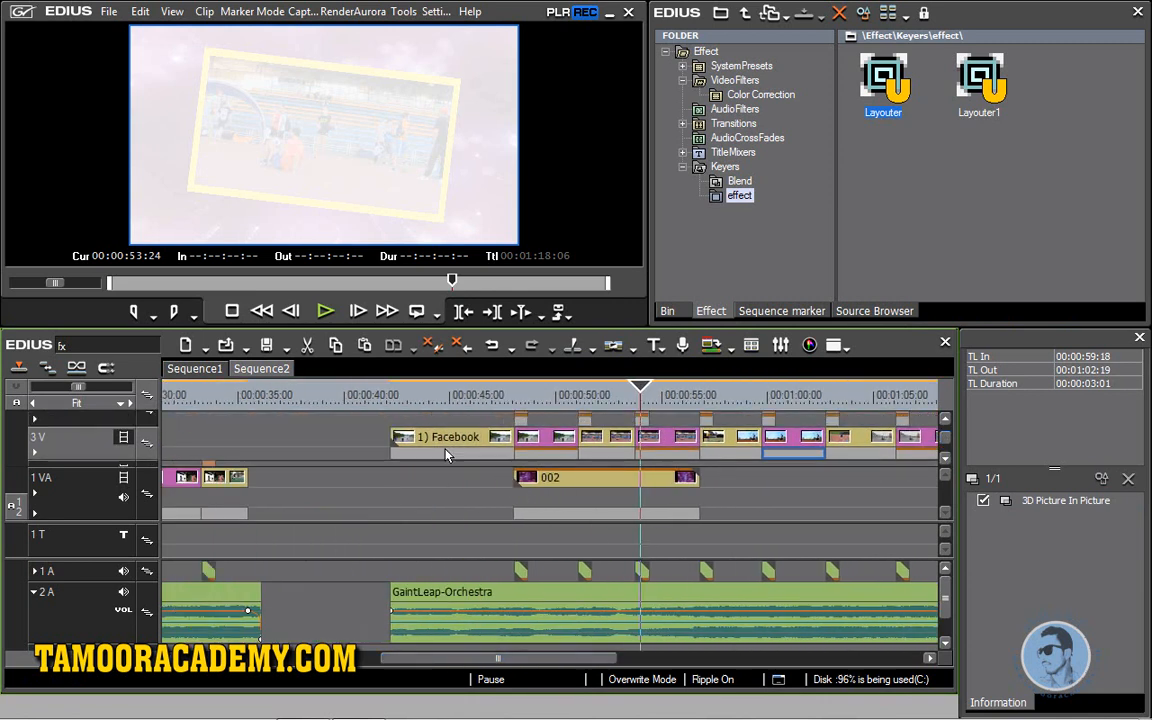
left_click(447, 455)
left_click(390, 398)
left_click(325, 311)
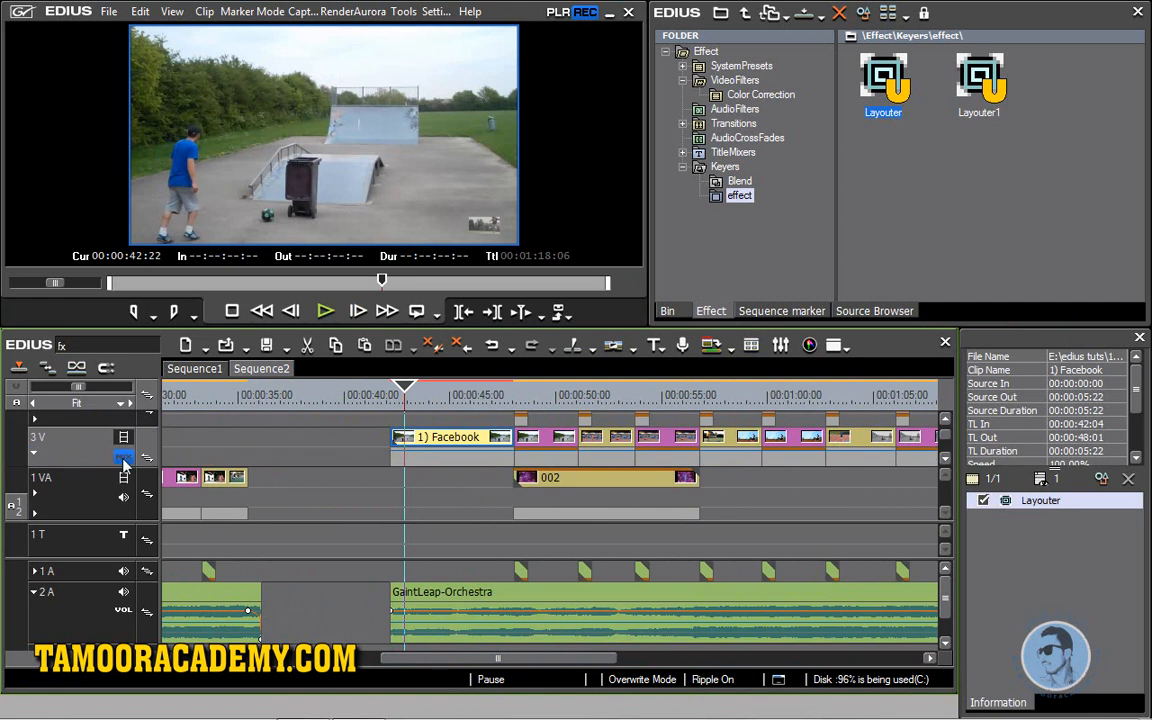
scroll(398, 452, "down", 1)
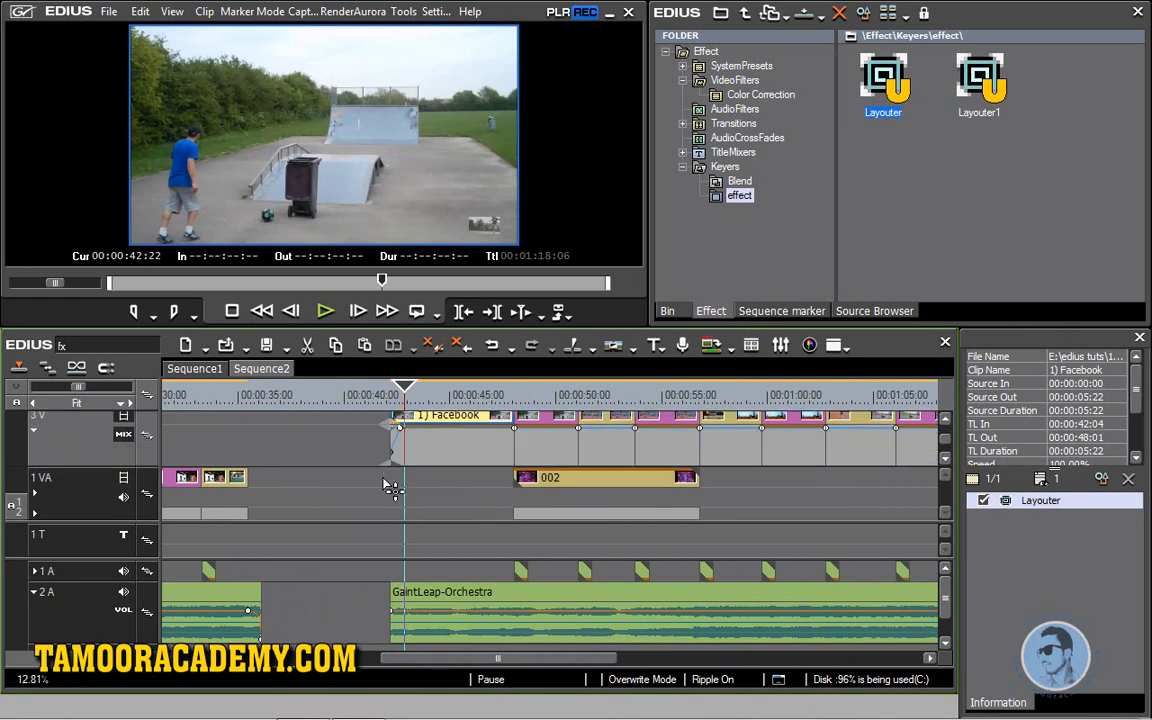
scroll(391, 446, "down", 1)
left_click(390, 396)
left_click(326, 312)
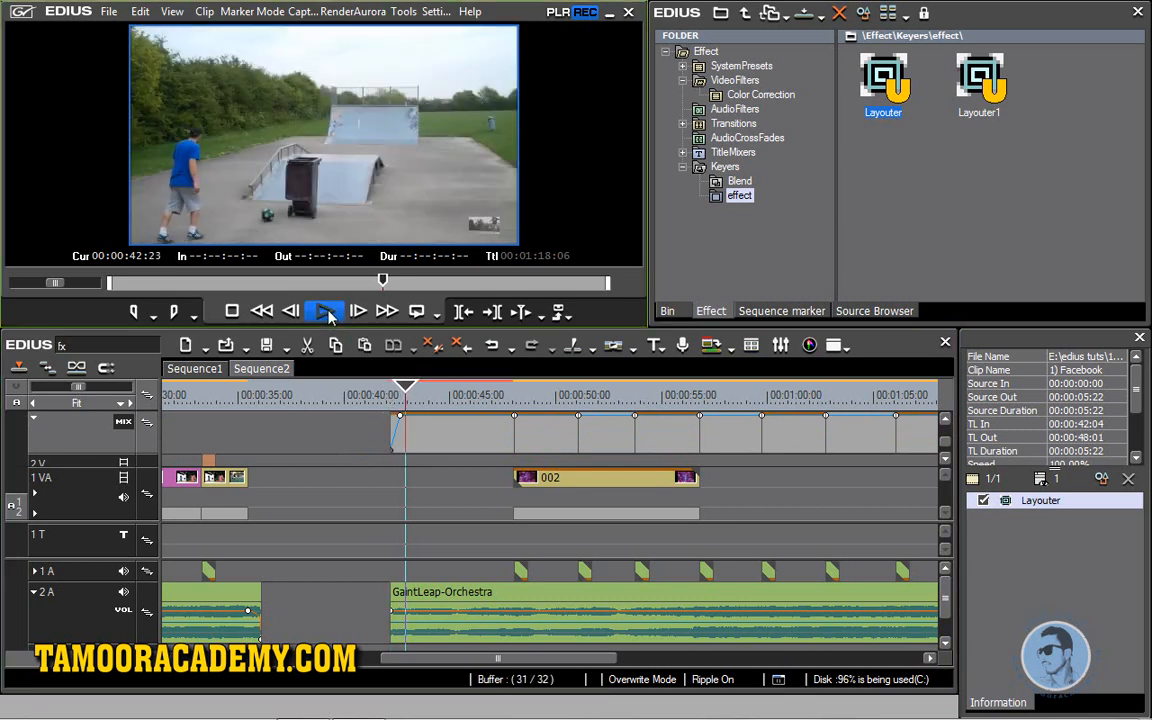
key("space")
- Fade out the end of the last clip on track 3V with its transparency line and play the ending
left_click_drag(483, 663, 671, 660)
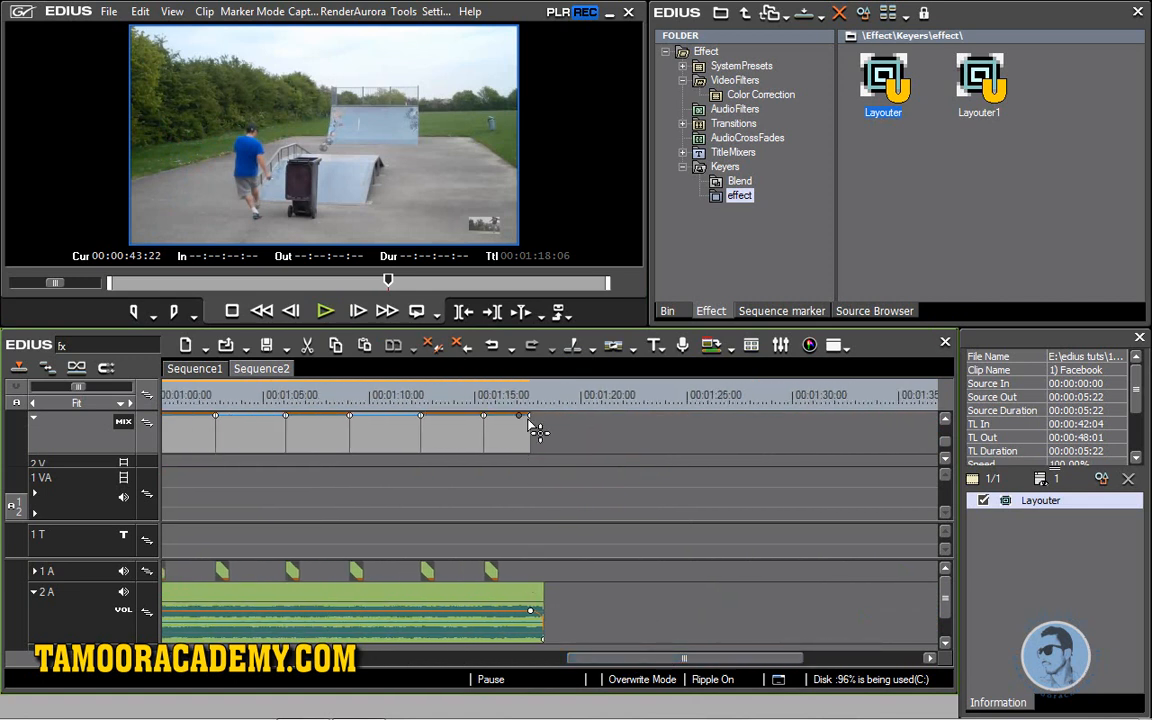
left_click_drag(529, 417, 527, 476)
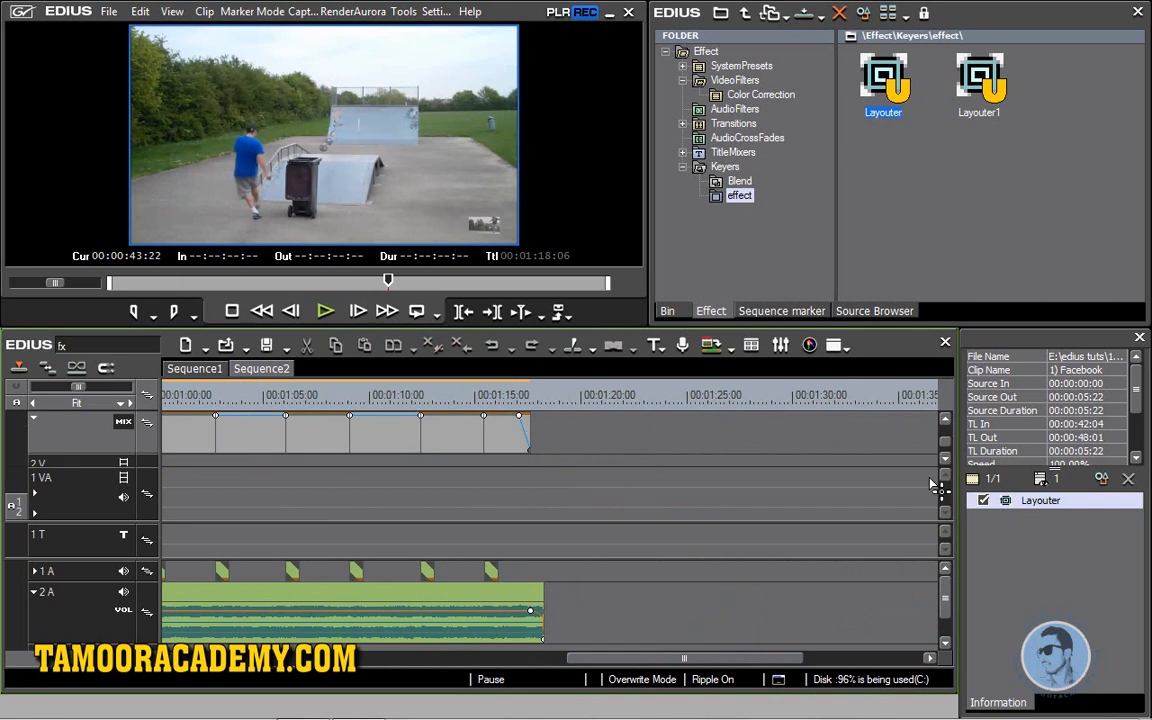
left_click_drag(942, 445, 942, 434)
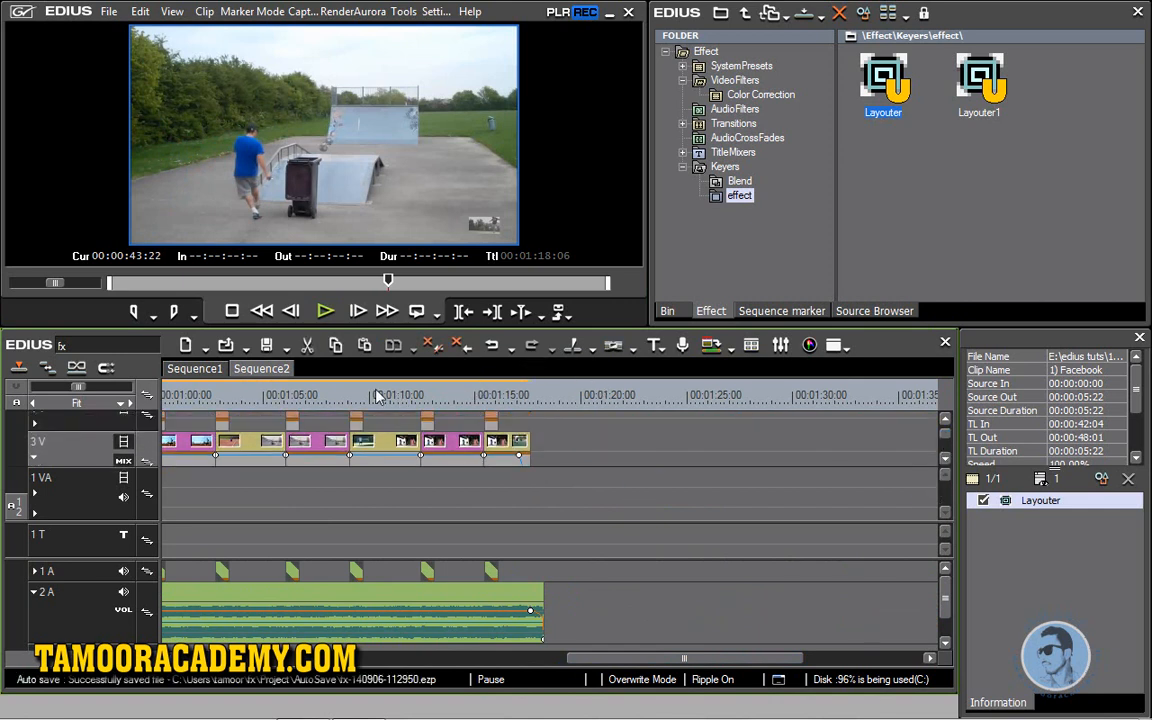
left_click(513, 400)
left_click(325, 311)
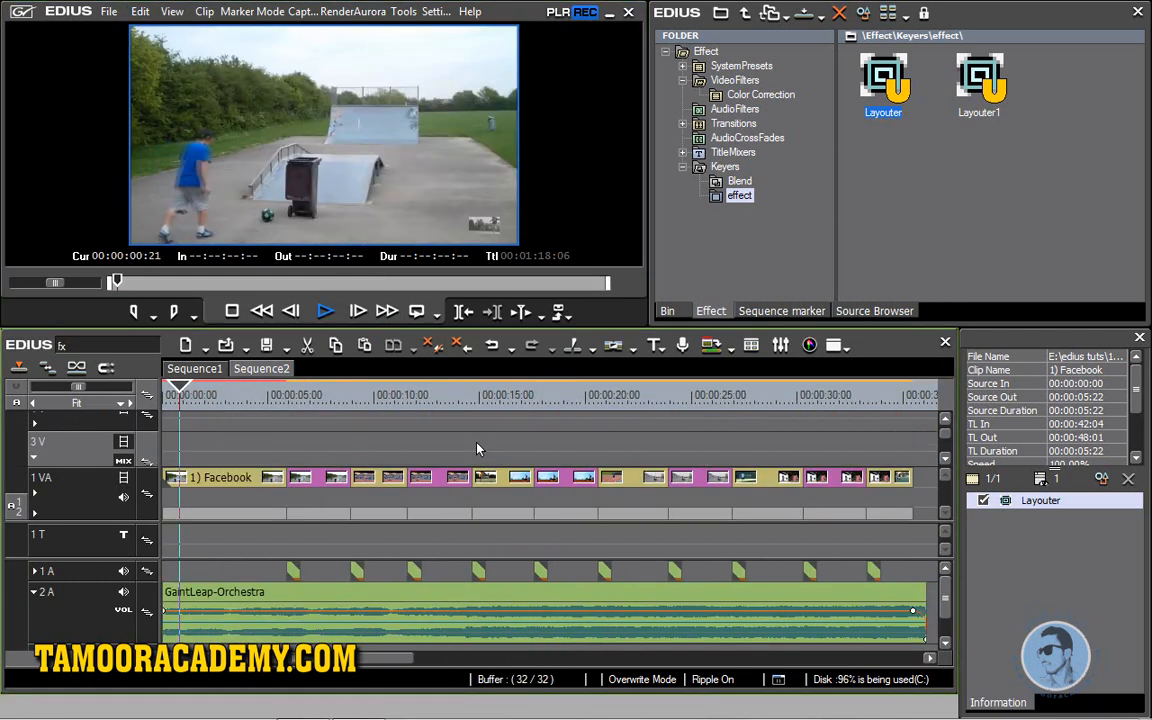
- Play the start of the original version and the copy through its second freeze frame to compare both effects
key("space")
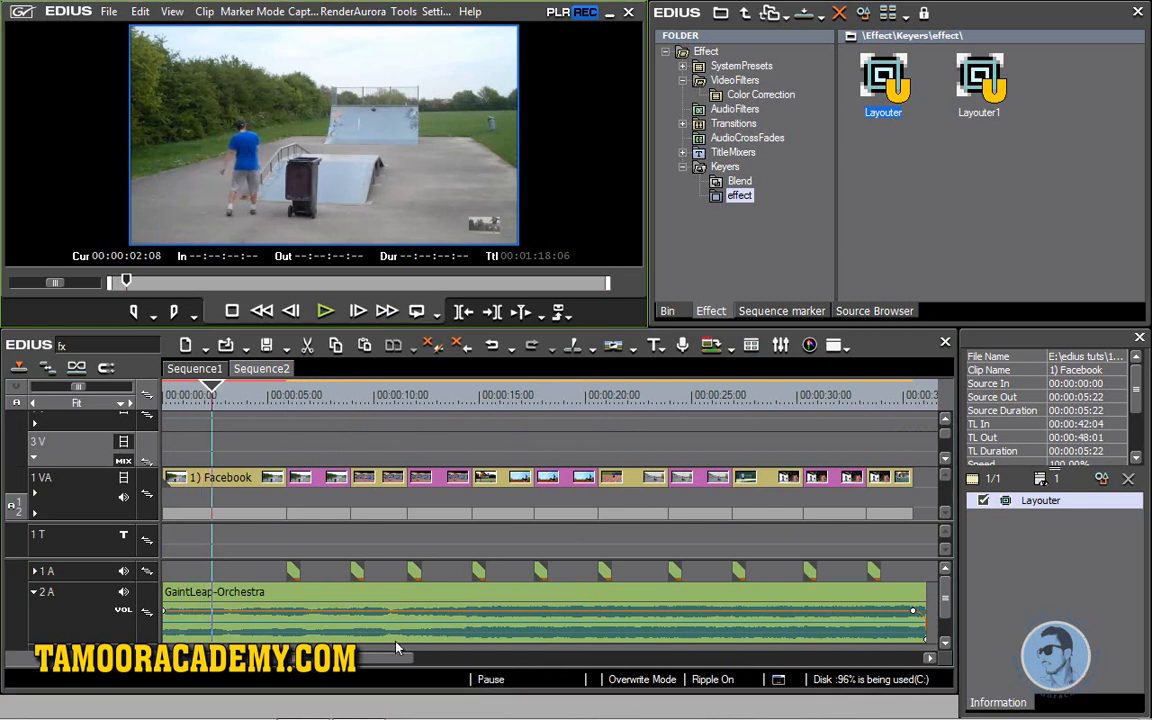
left_click_drag(380, 660, 545, 672)
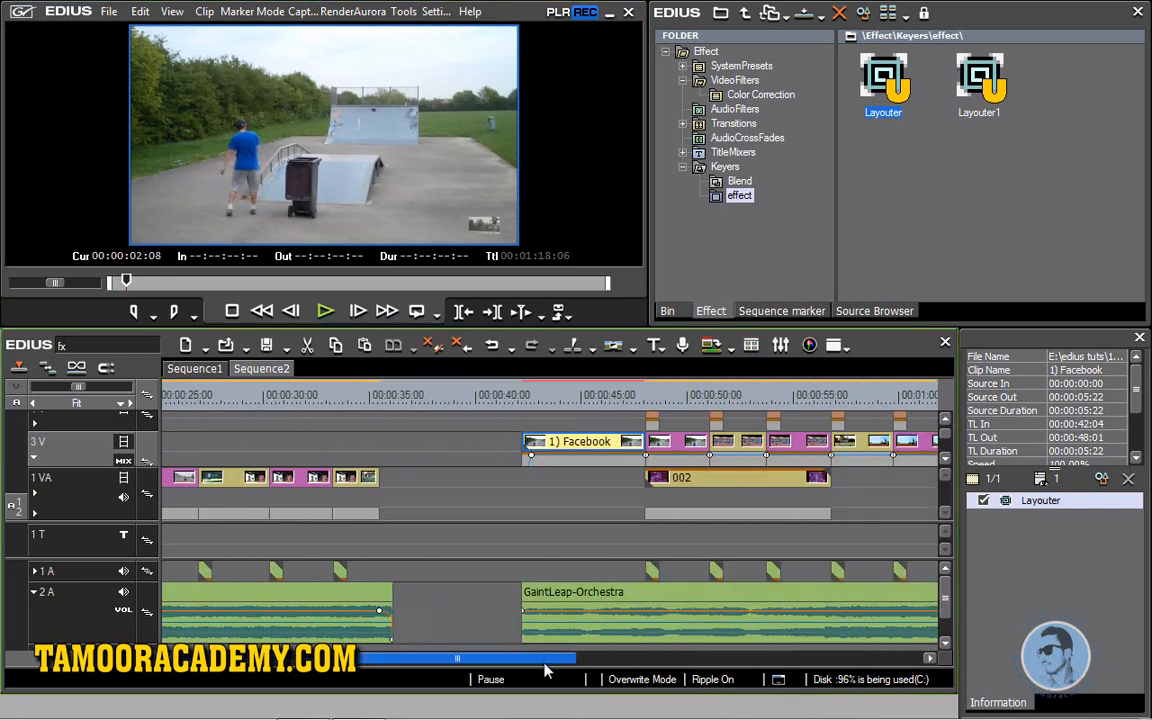
left_click(512, 398)
left_click(326, 311)
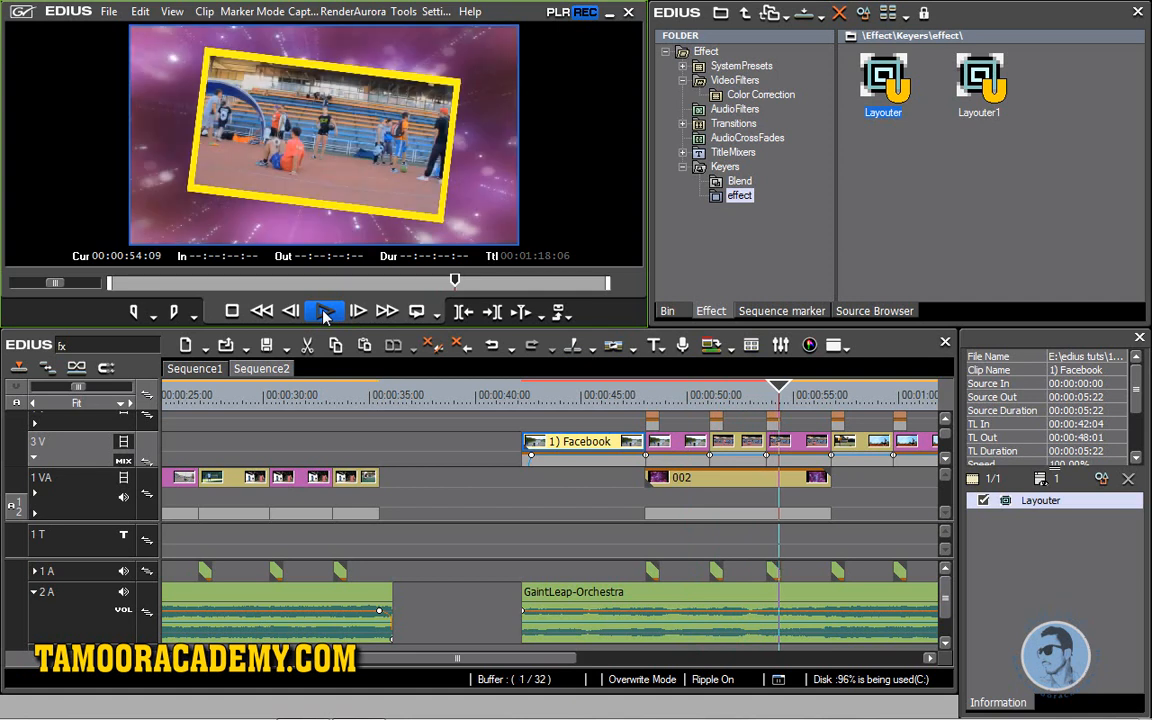
left_click(325, 312)
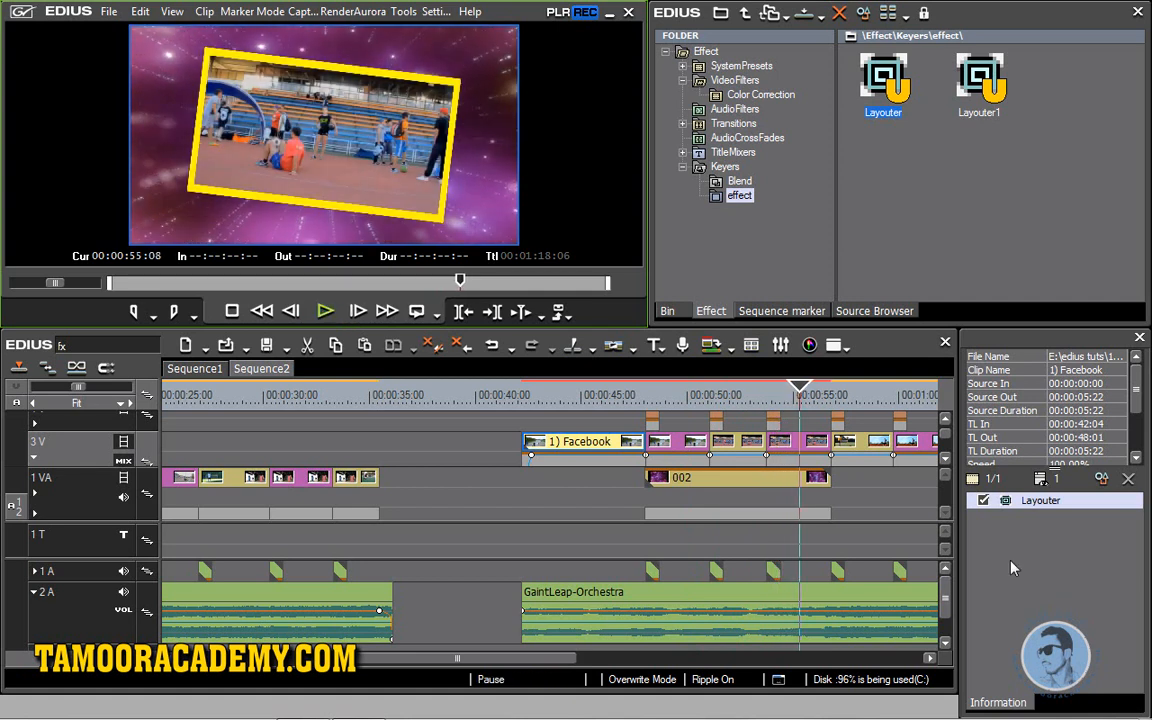
- Copy the background clip 002 and paste it on track 3V at 00:00:56:20
left_click_drag(478, 661, 608, 672)
right_click(358, 482)
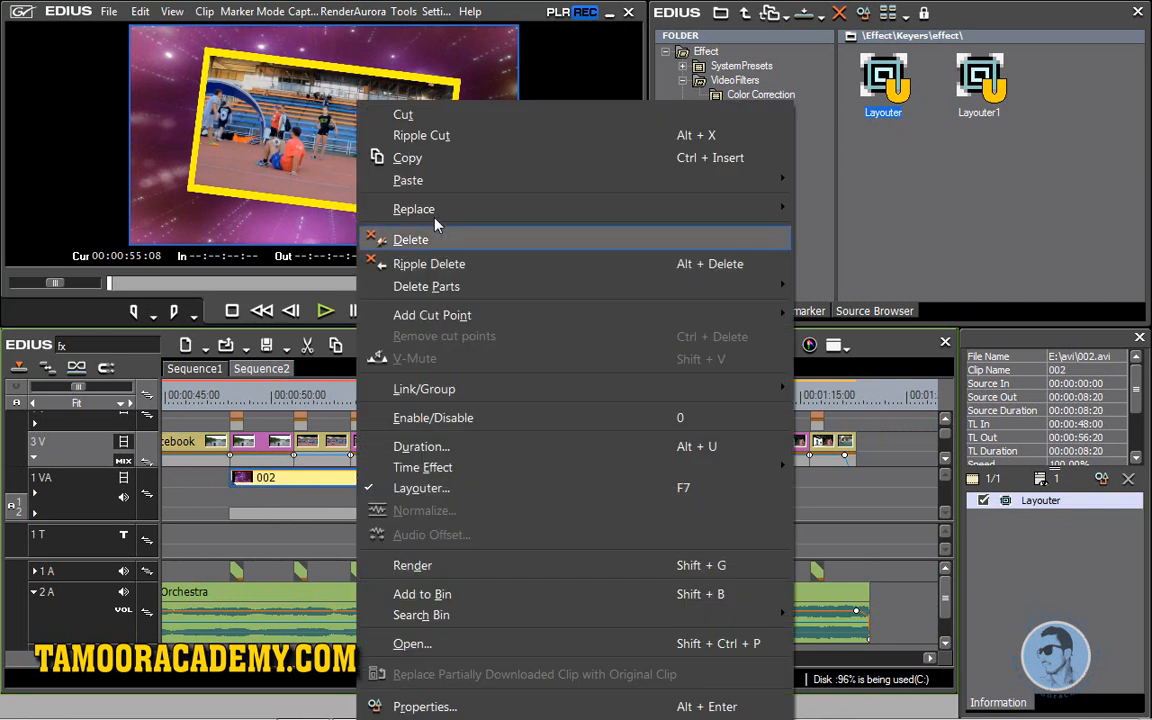
left_click(430, 158)
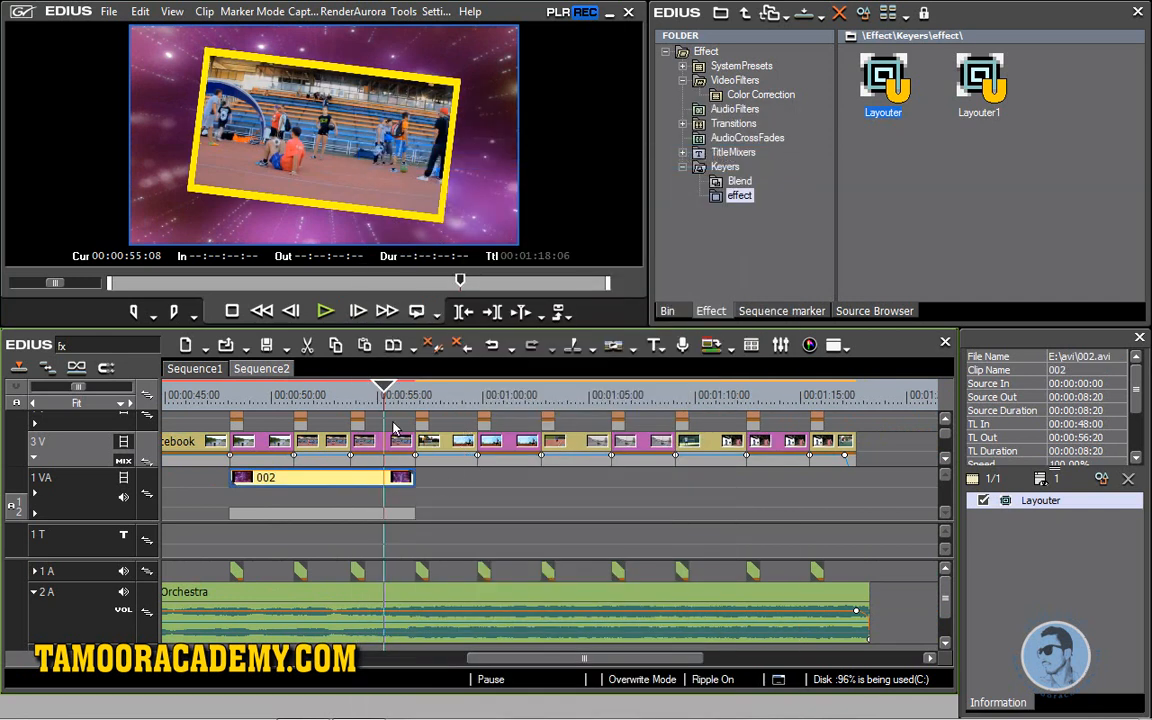
left_click_drag(385, 388, 410, 392)
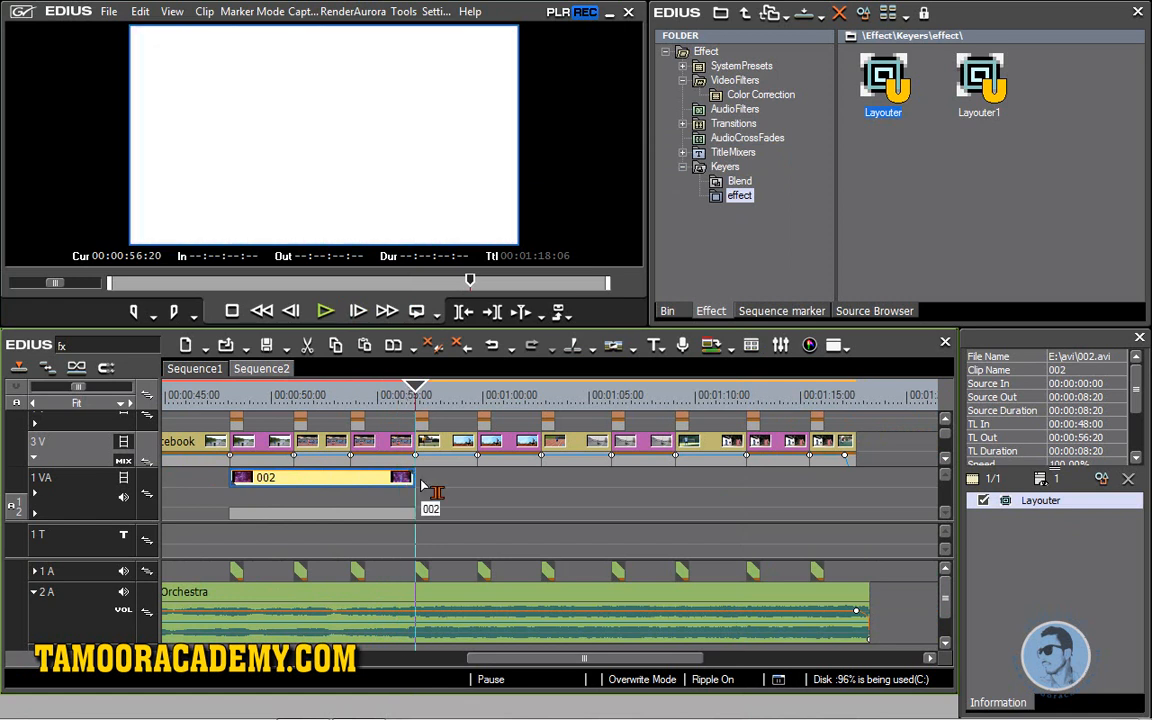
key("ctrl+v")
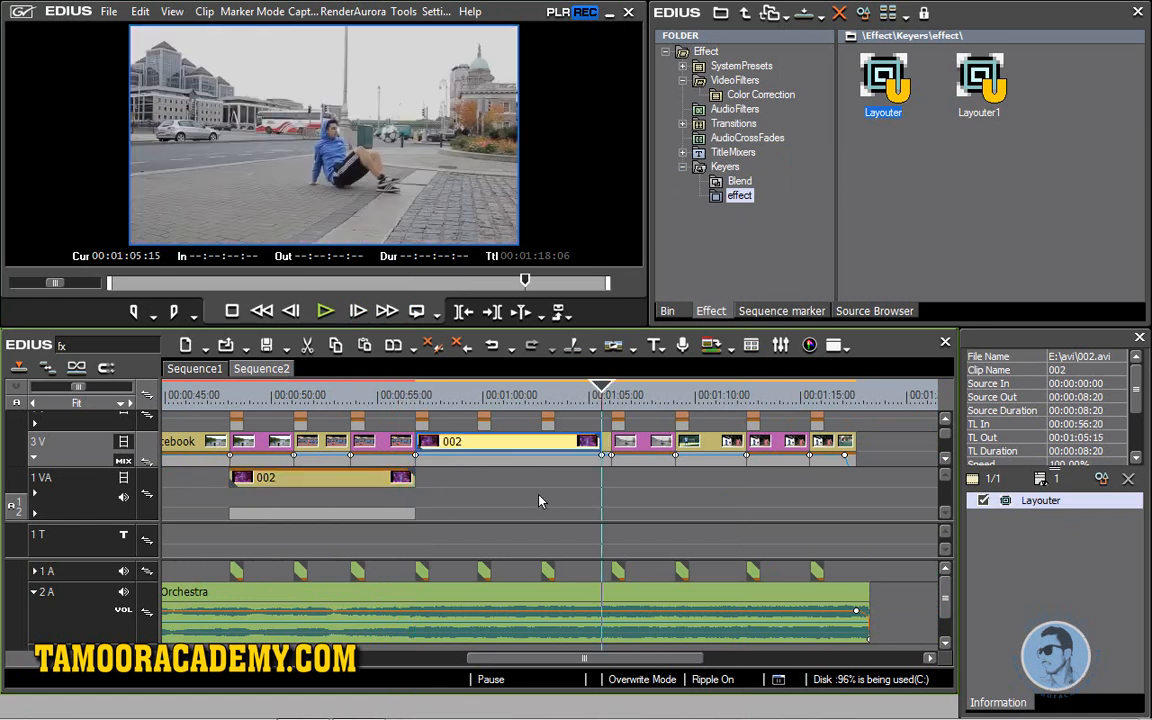
- Undo the last paste of clip 002 and place background clip 13 from the bin on track 1VA at 00:00:59:18
key("ctrl+z")
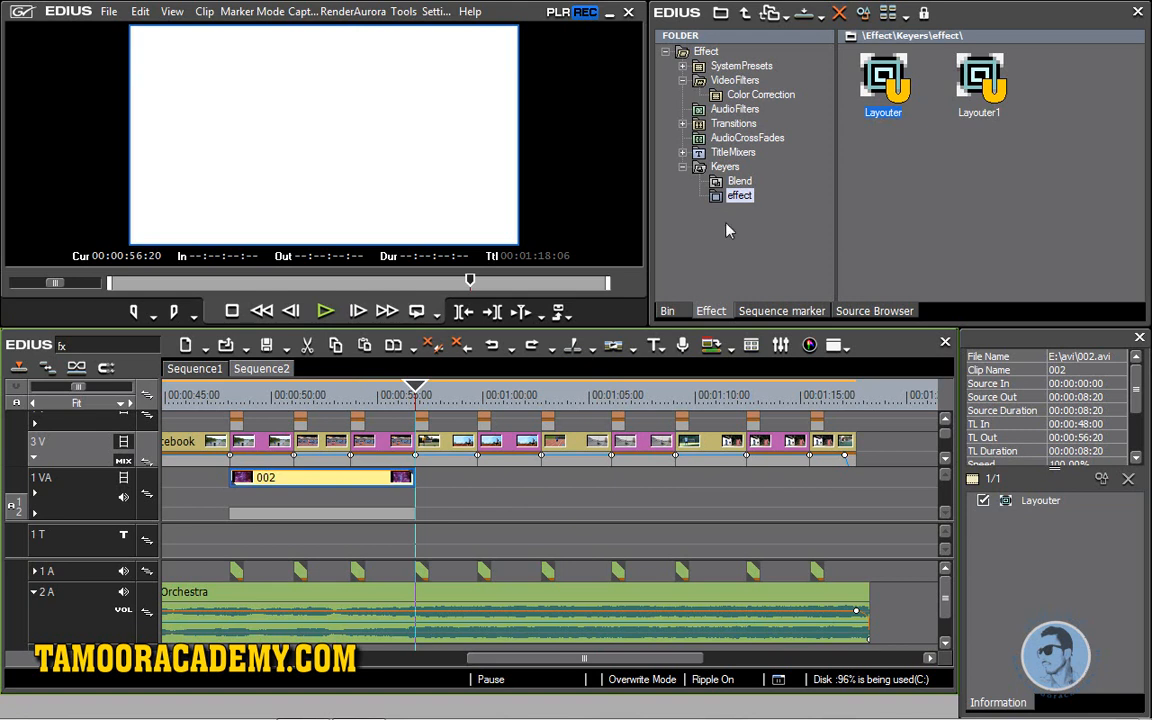
left_click(667, 311)
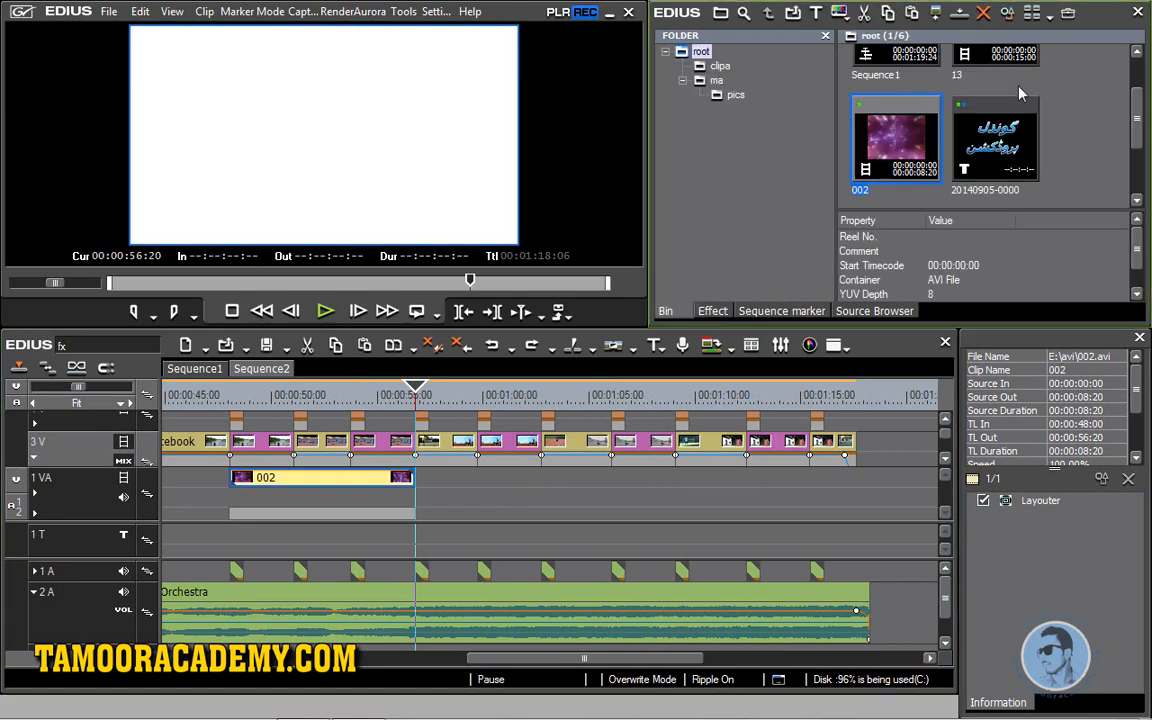
left_click(1067, 157)
left_click_drag(1143, 135, 1140, 90)
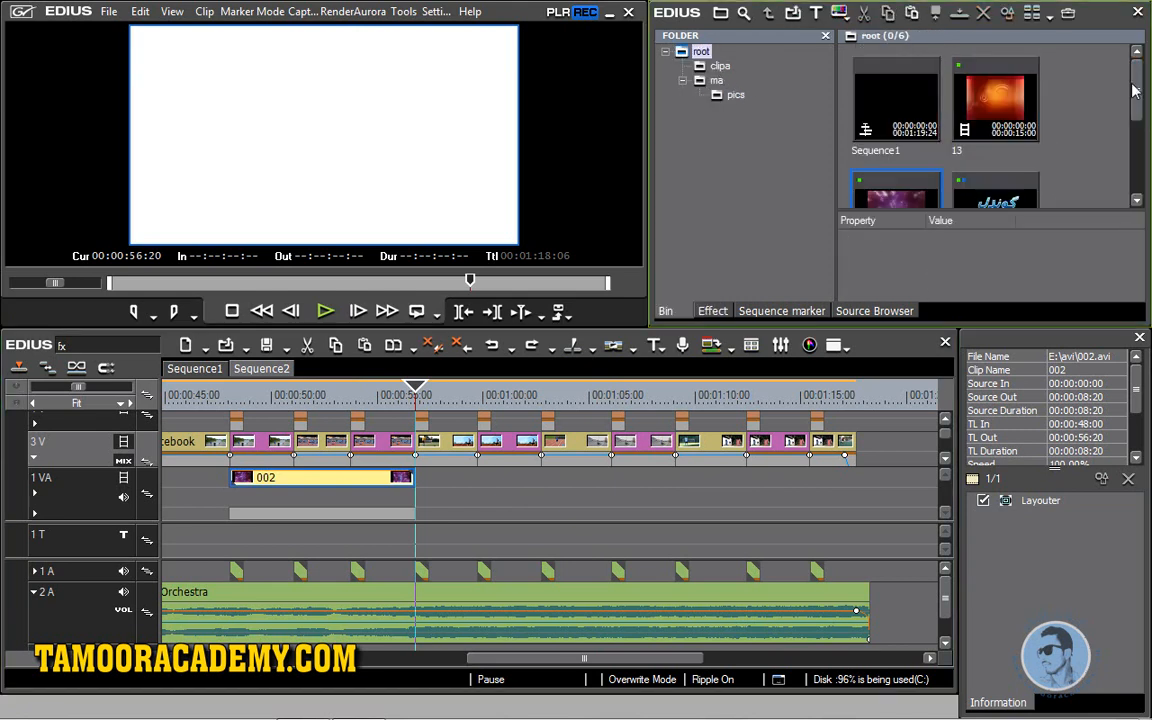
left_click_drag(1017, 103, 482, 502)
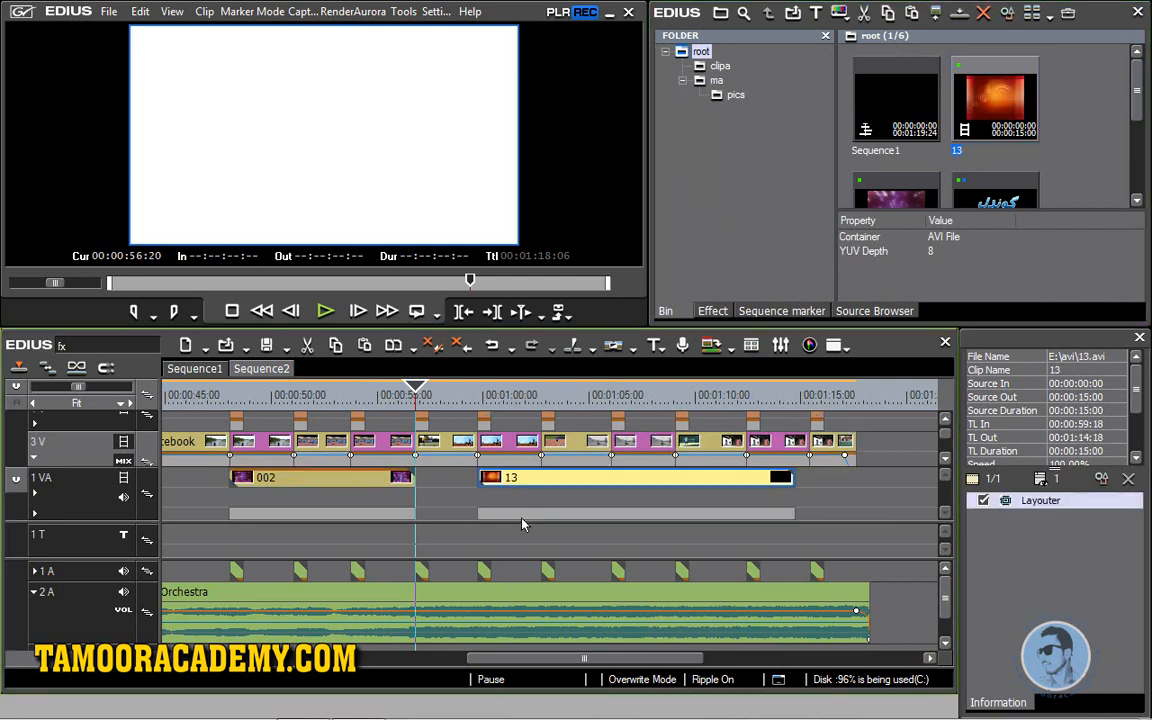
left_click(712, 311)
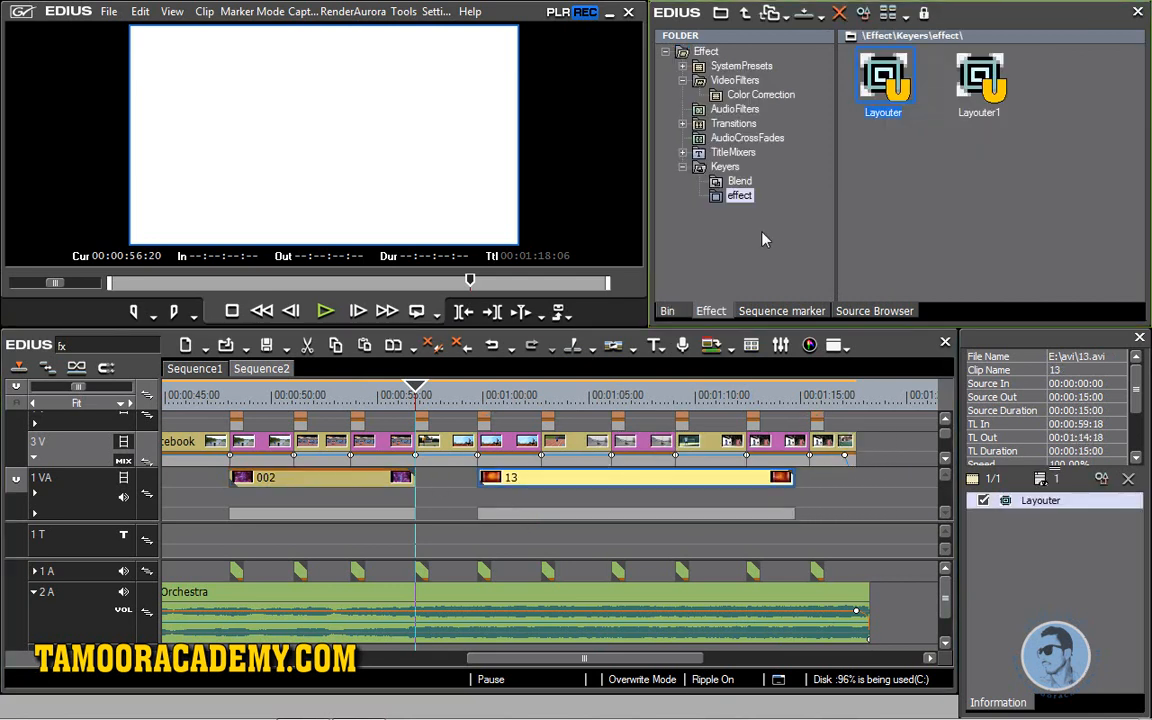
left_click_drag(848, 162, 576, 478)
- Play the copy from 00:00:59:00 to check the freeze frames over background clip 13, and return to the timeline's beginning
left_click_drag(415, 393, 462, 393)
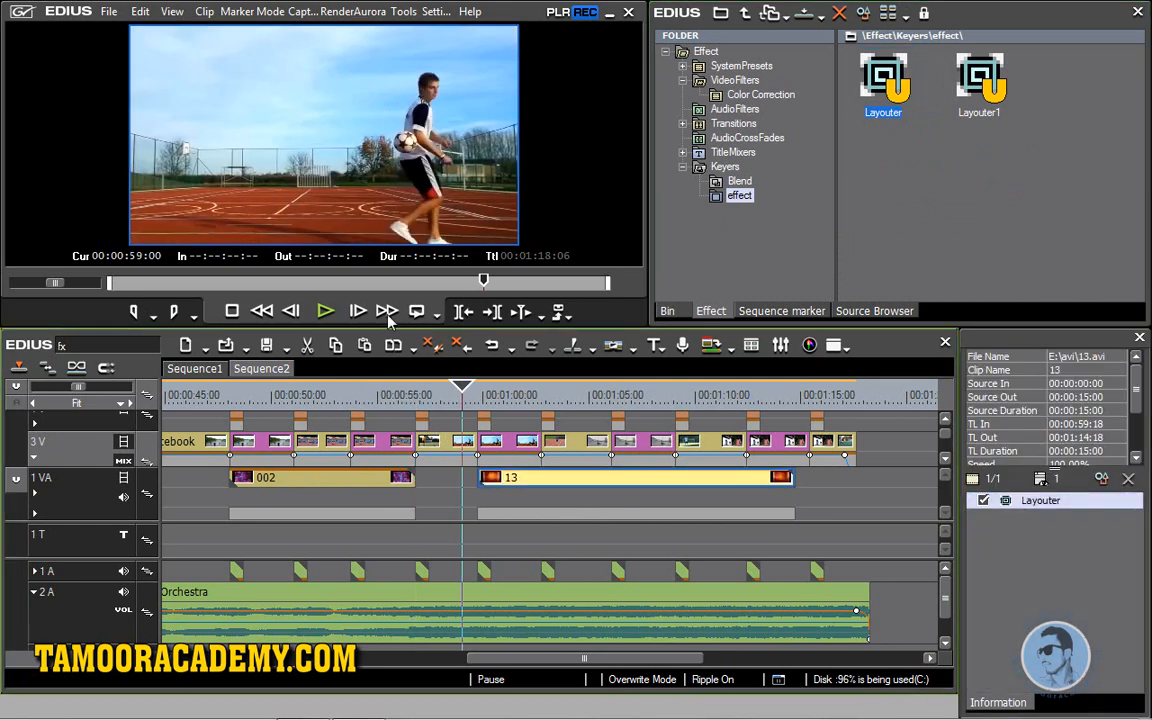
left_click(334, 312)
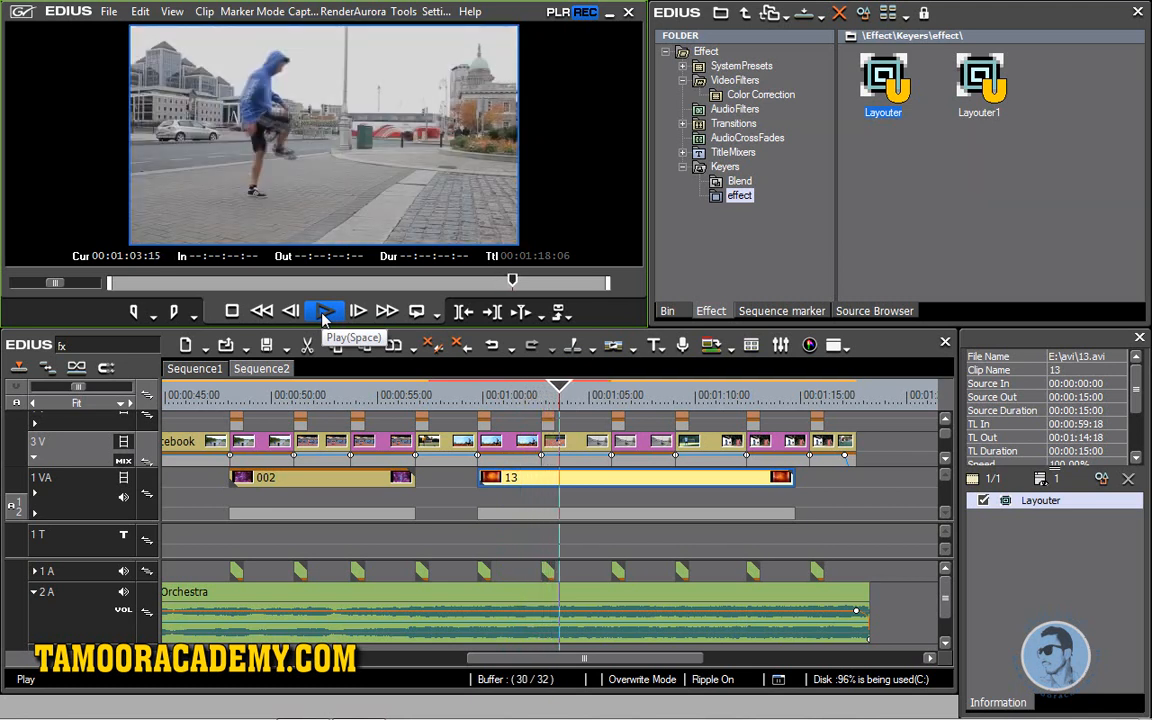
key("space")
left_click_drag(536, 661, 237, 677)
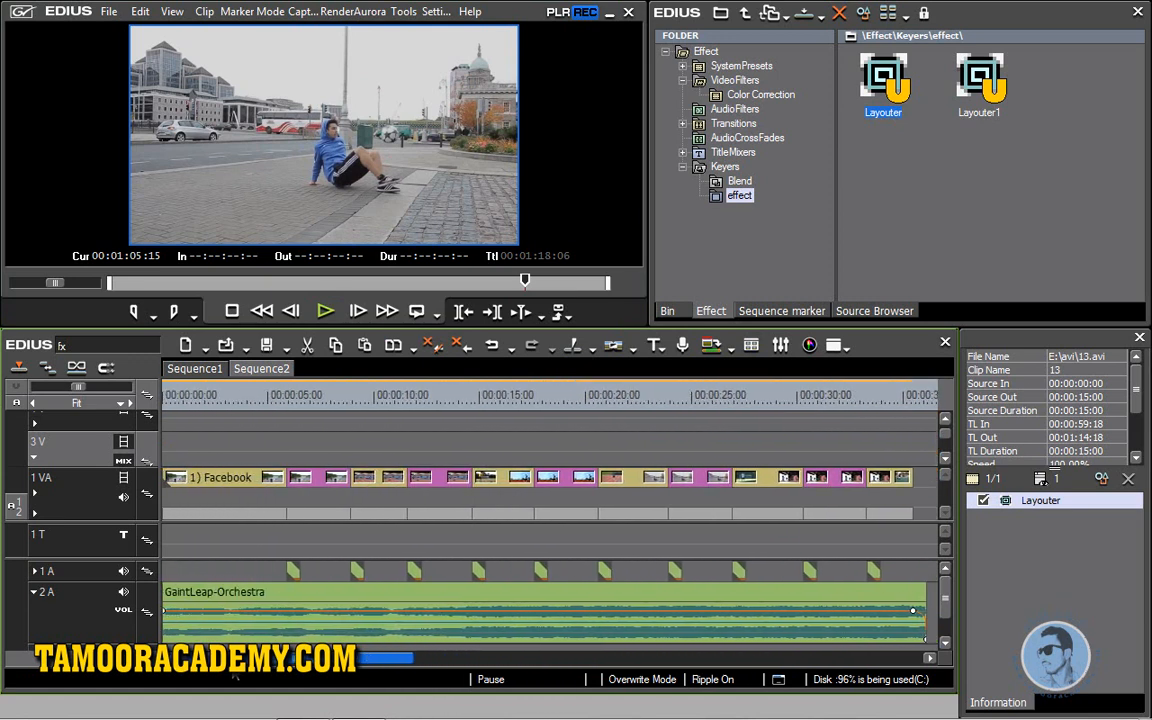